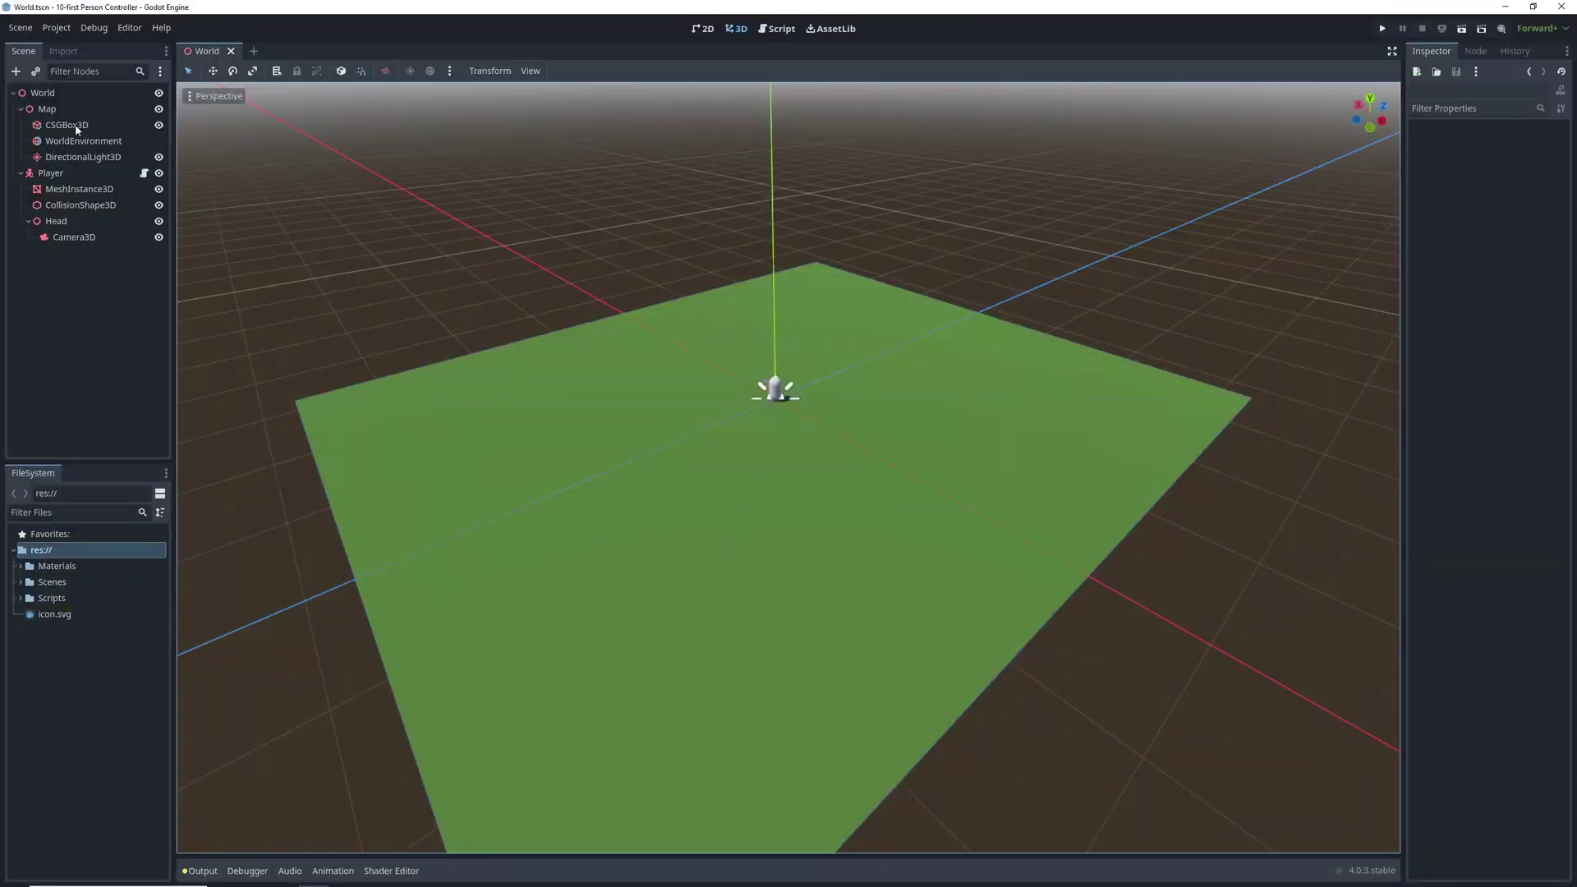
Step: Resize the CSGBox3D ground to 100 m along both the X and Z axes
click(74, 126)
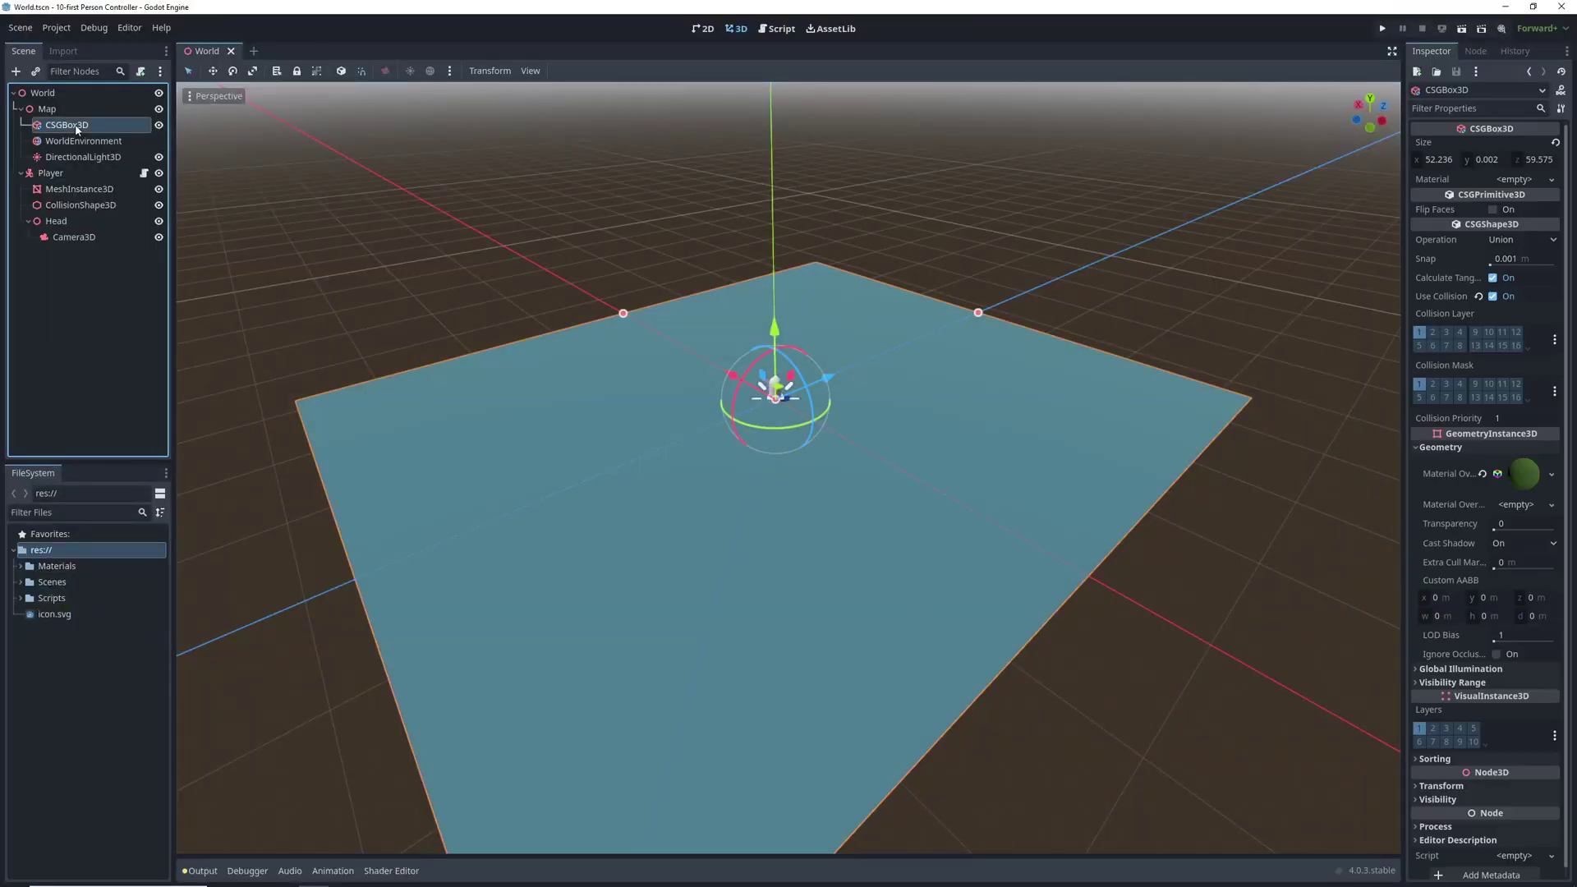
click(1428, 158)
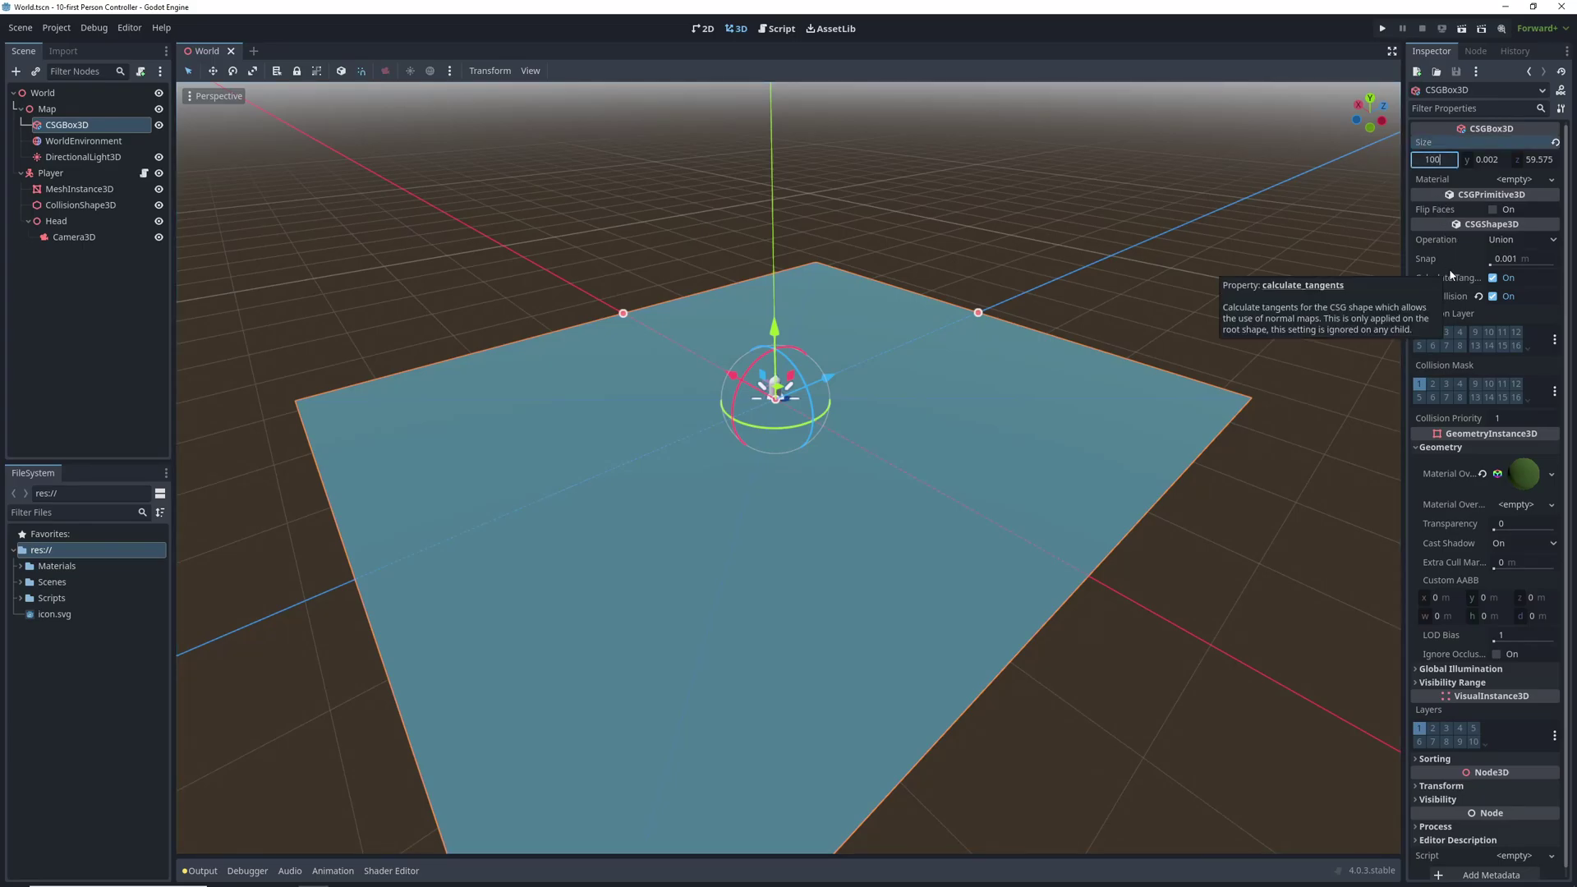
key(Return)
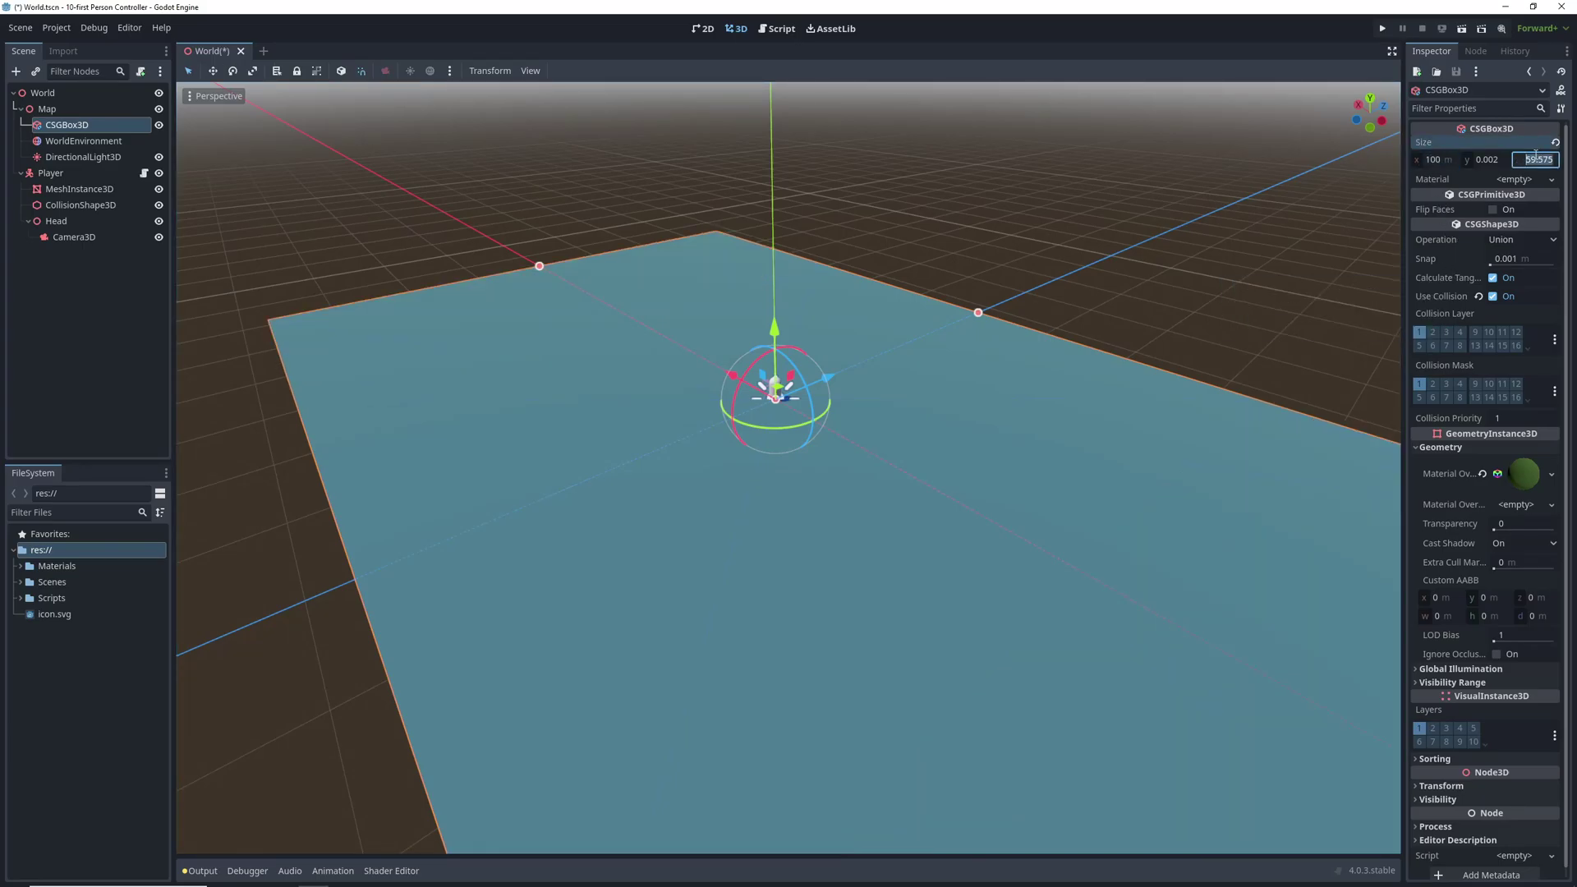
key(Return)
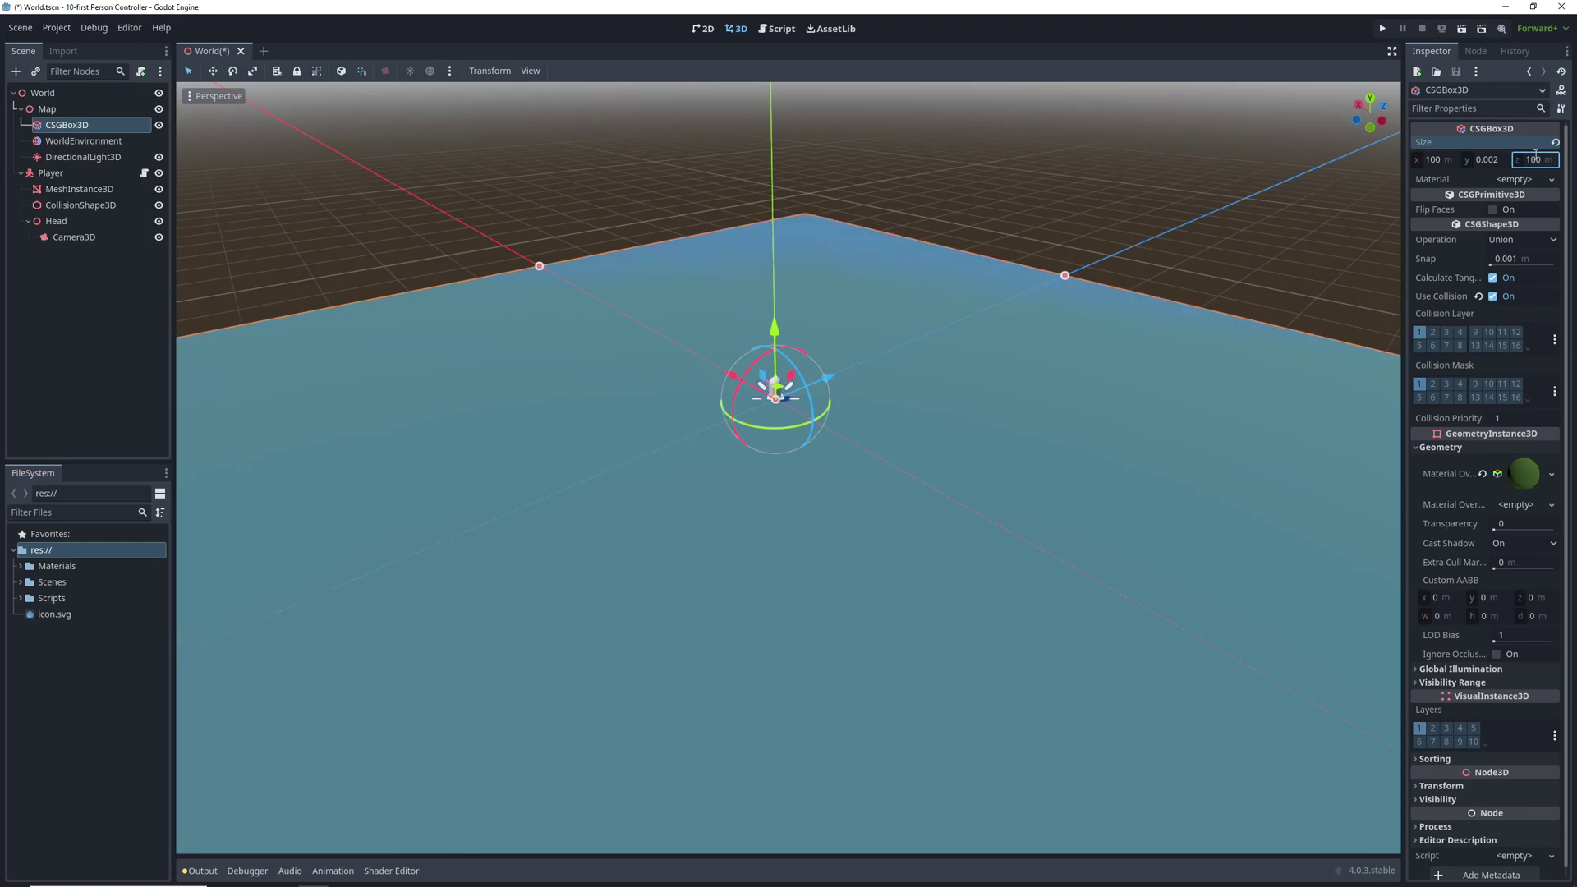
click(1063, 202)
right_drag(1035, 275, 1003, 306)
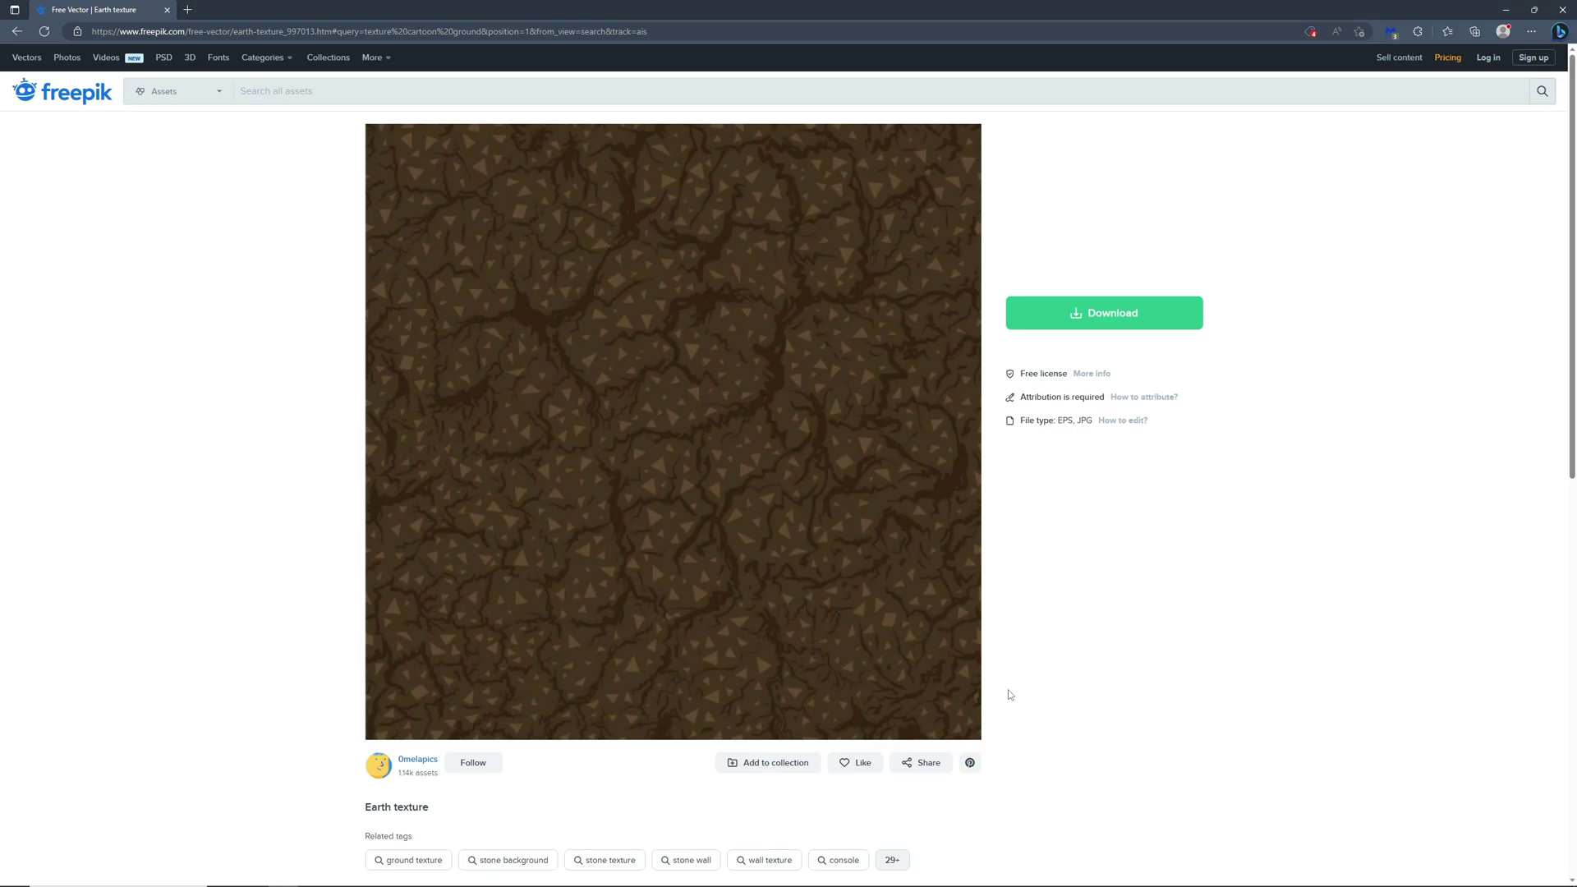
Step: Download the Earth texture from the Freepik page and give the CSGBox3D ground a new blank material override
click(1056, 325)
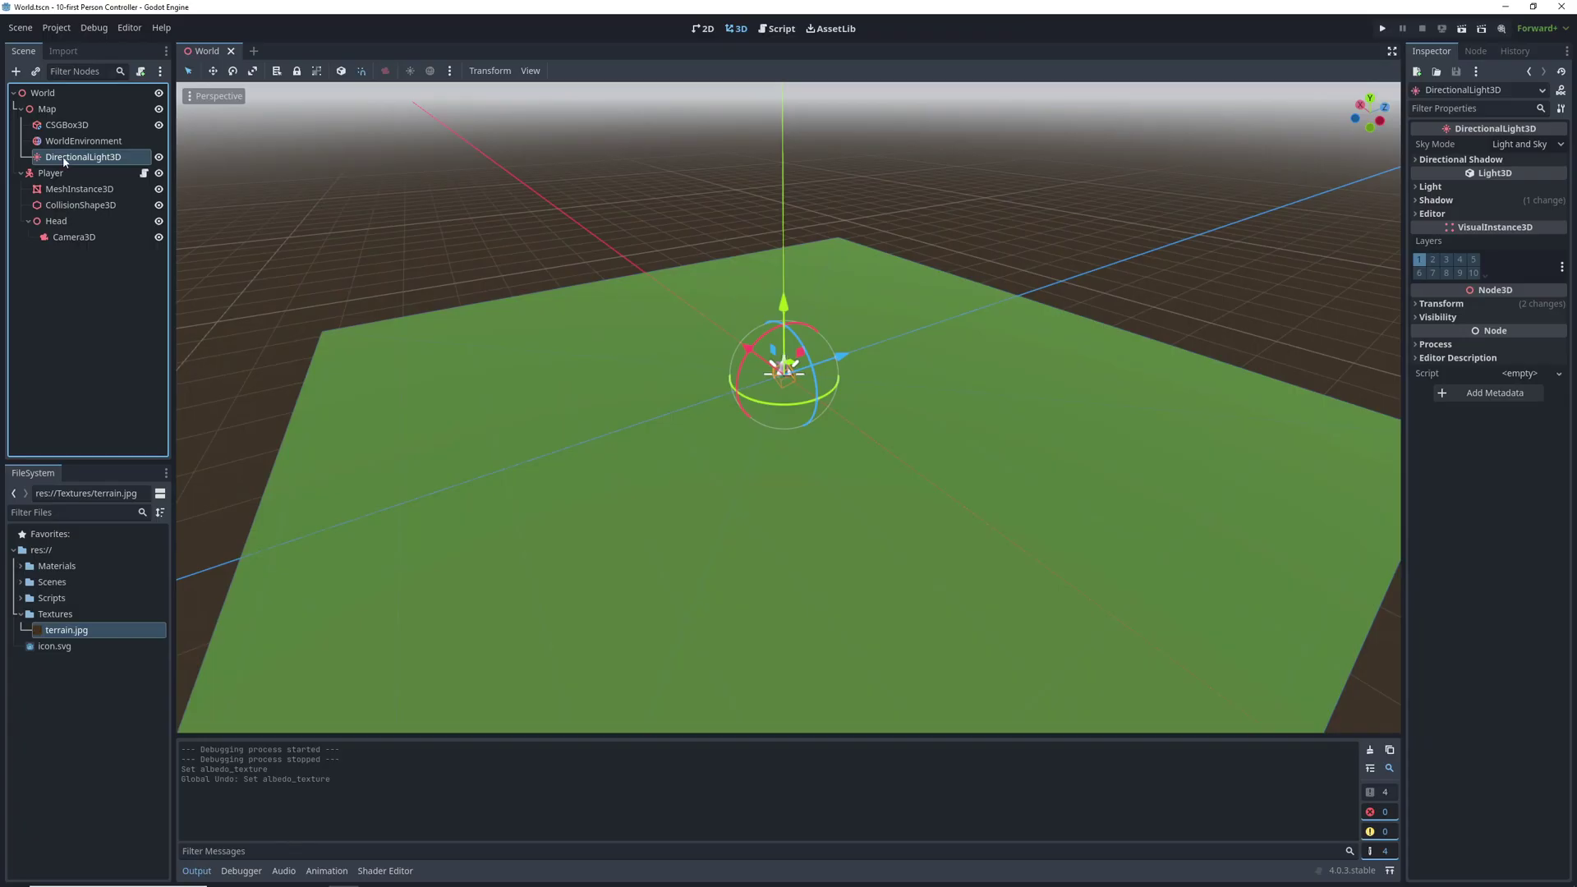
click(67, 124)
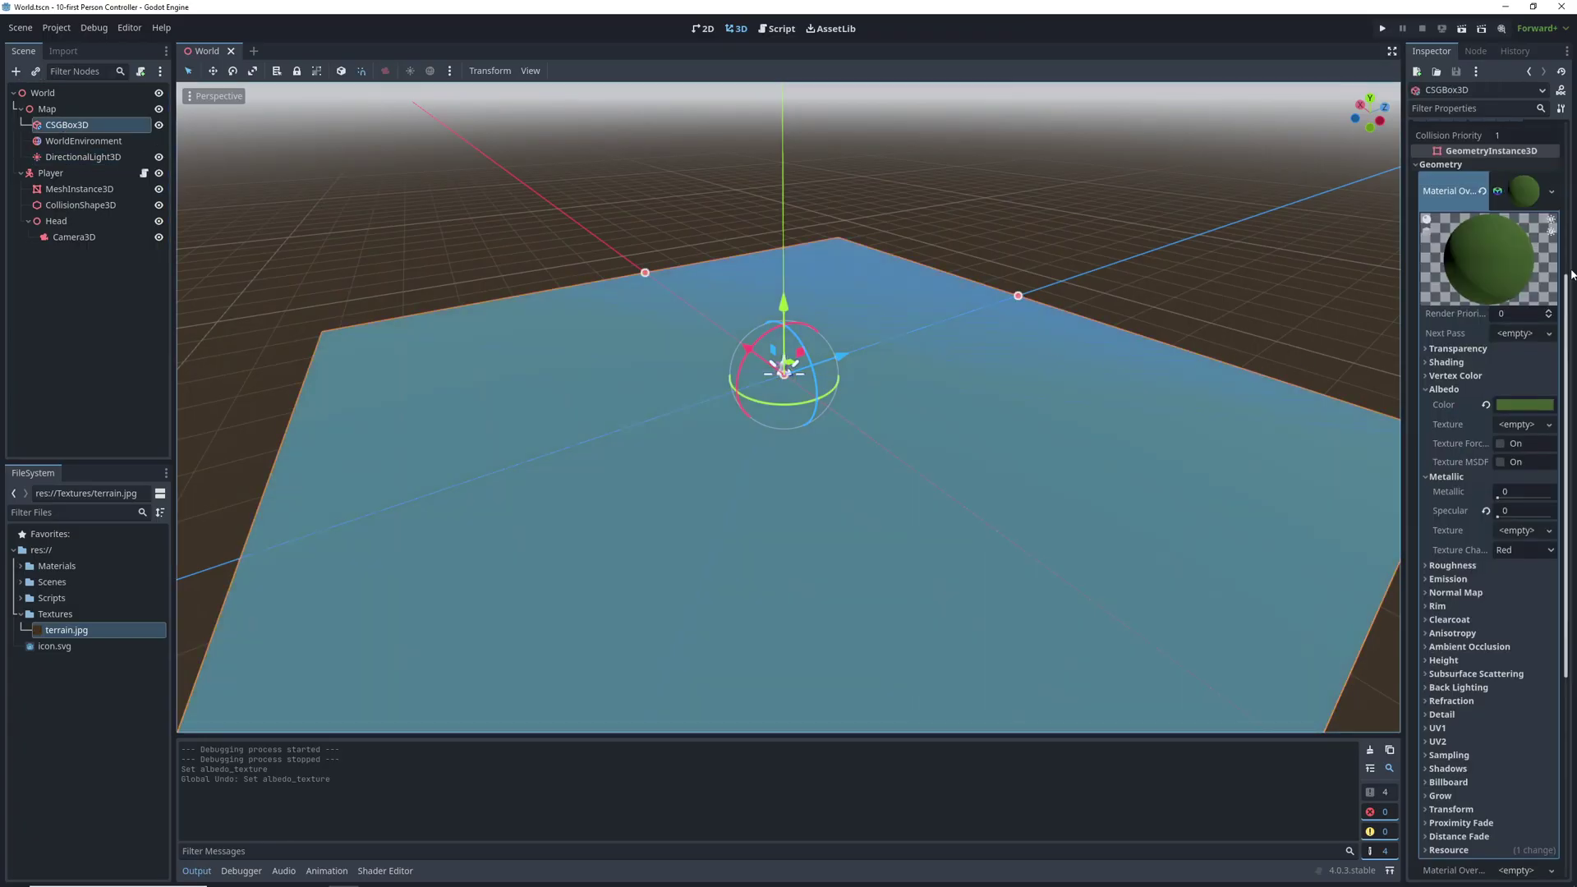
click(1552, 191)
click(1488, 225)
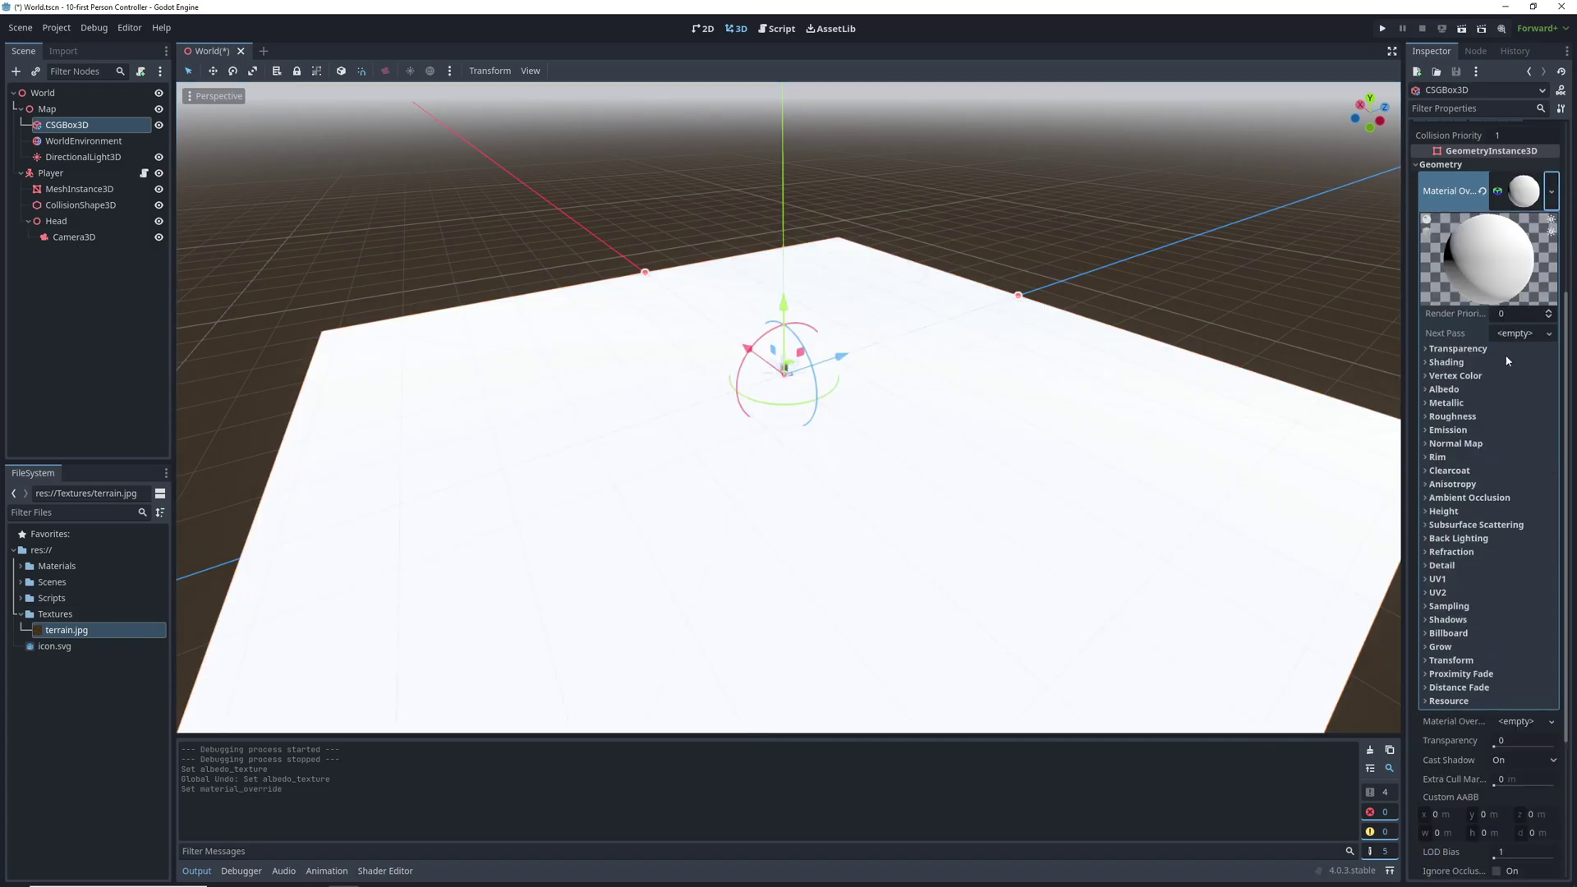
Step: Assign terrain.jpg as the ground material's albedo texture and enable triplanar mapping for UV1
click(1503, 390)
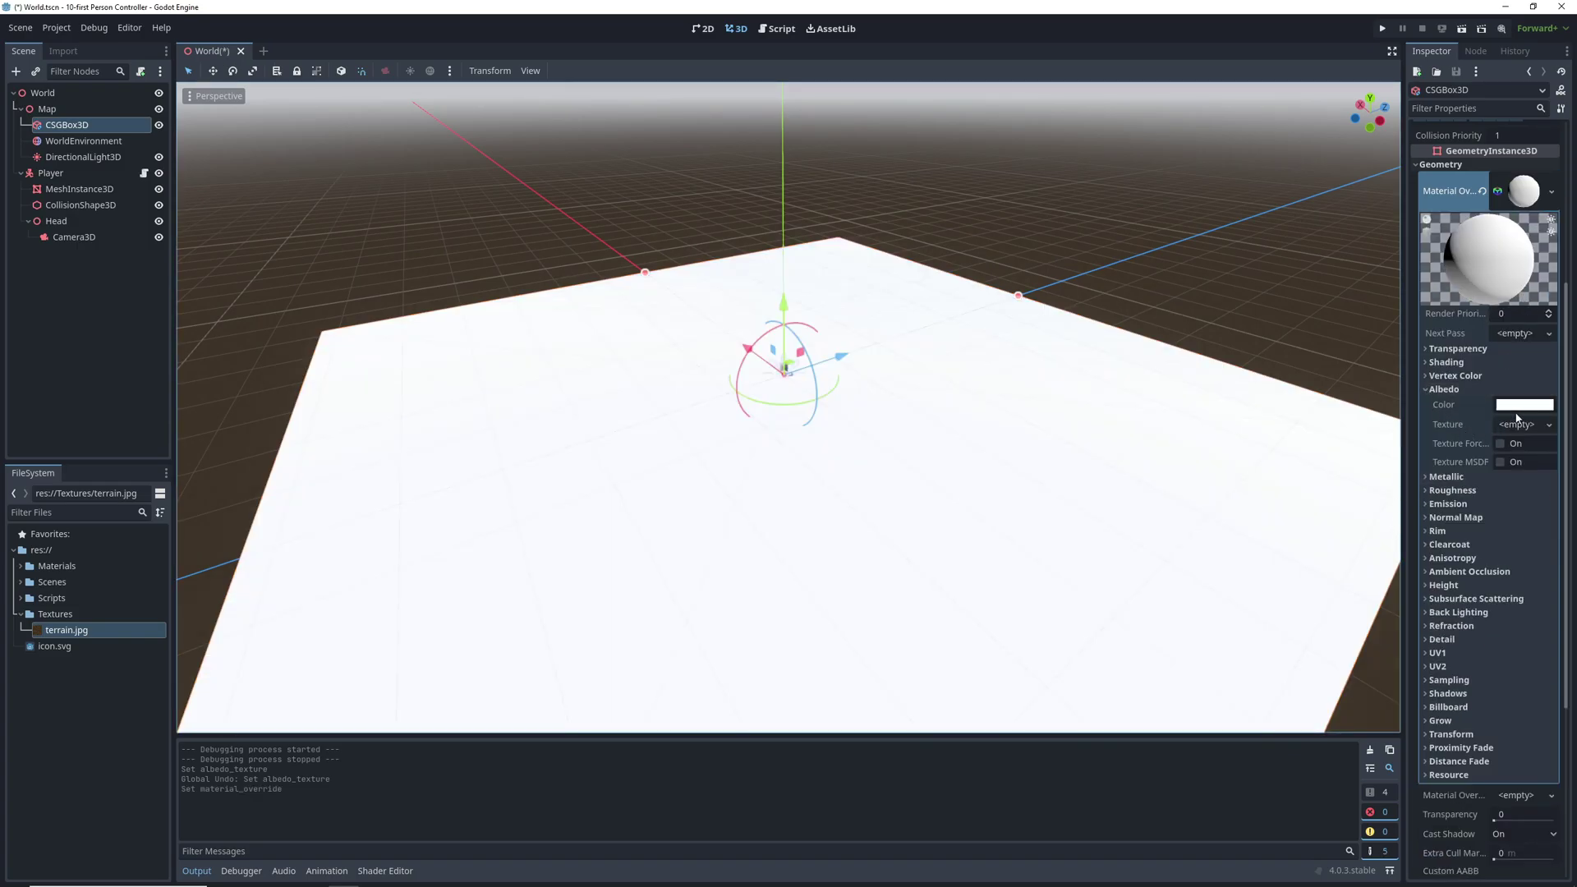
drag(90, 624, 1513, 427)
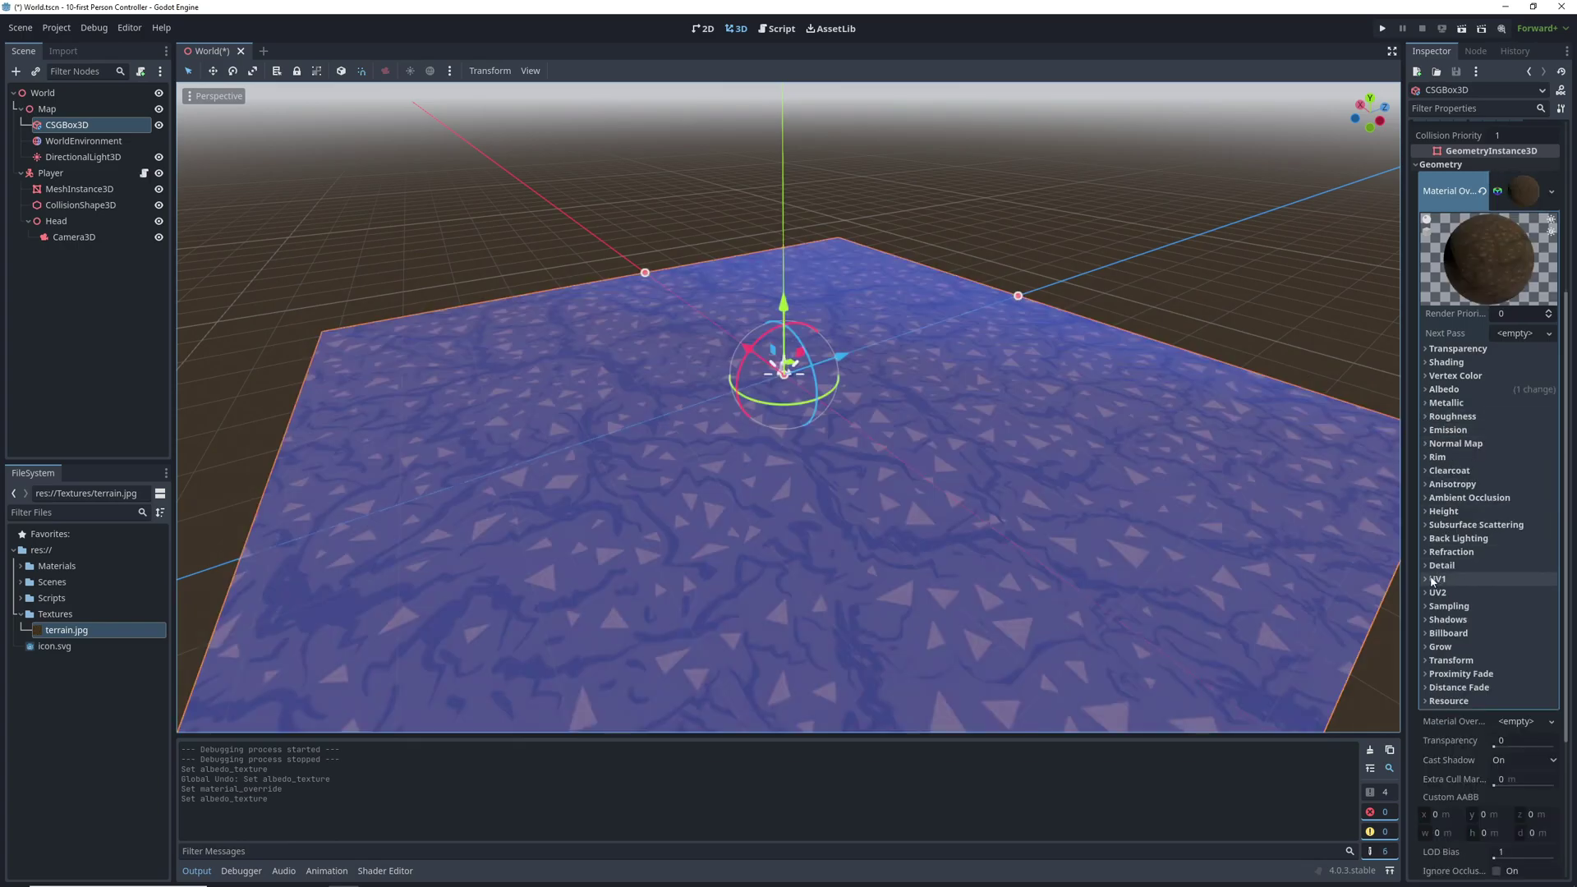
click(1468, 581)
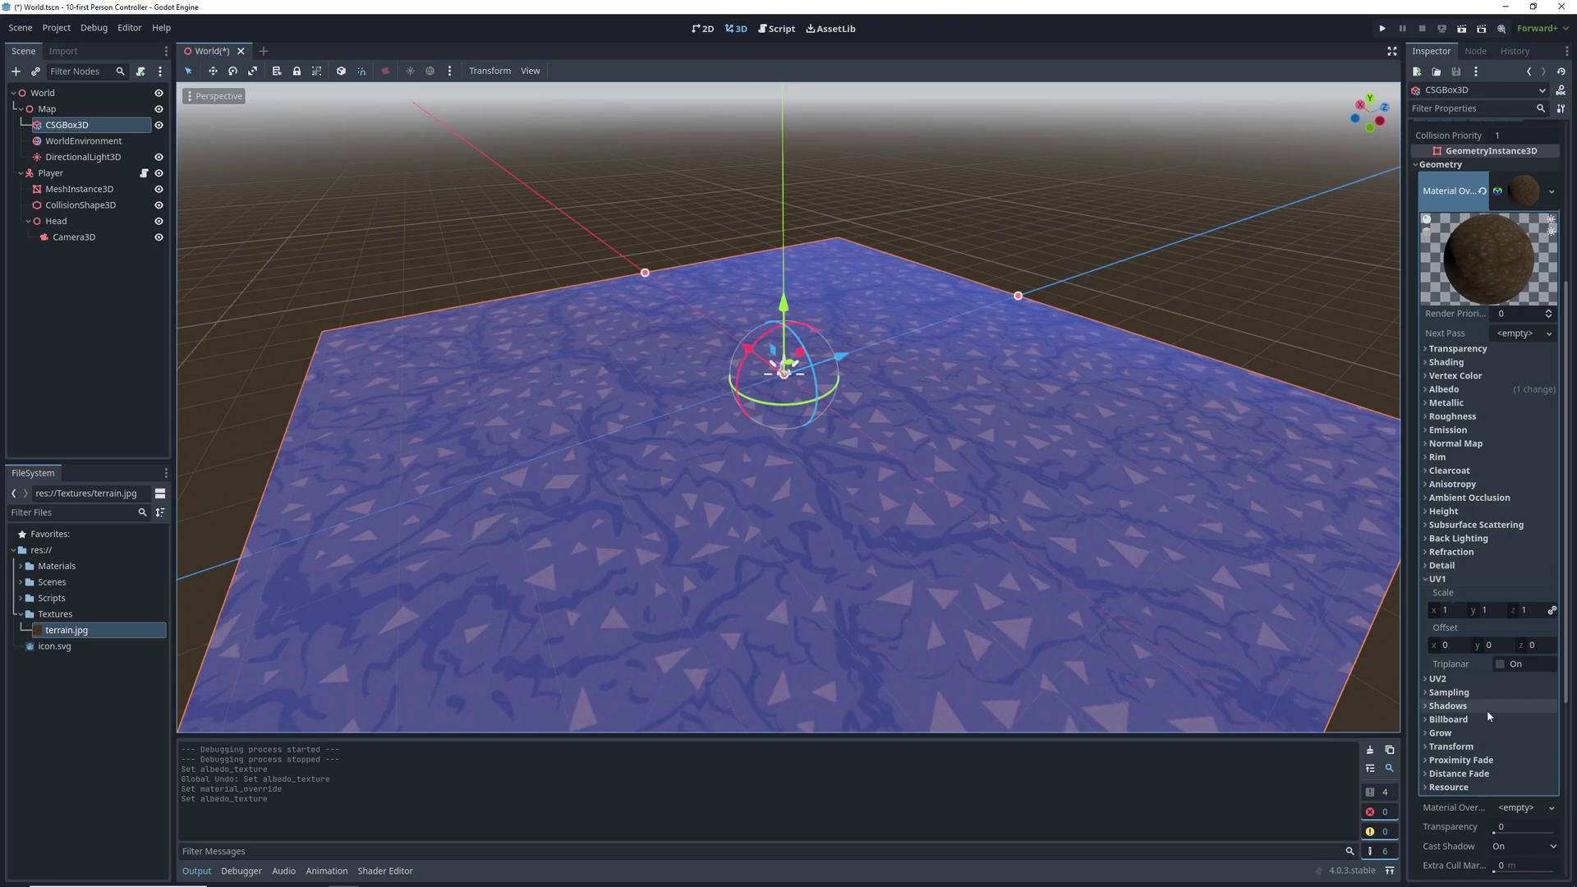
click(1500, 664)
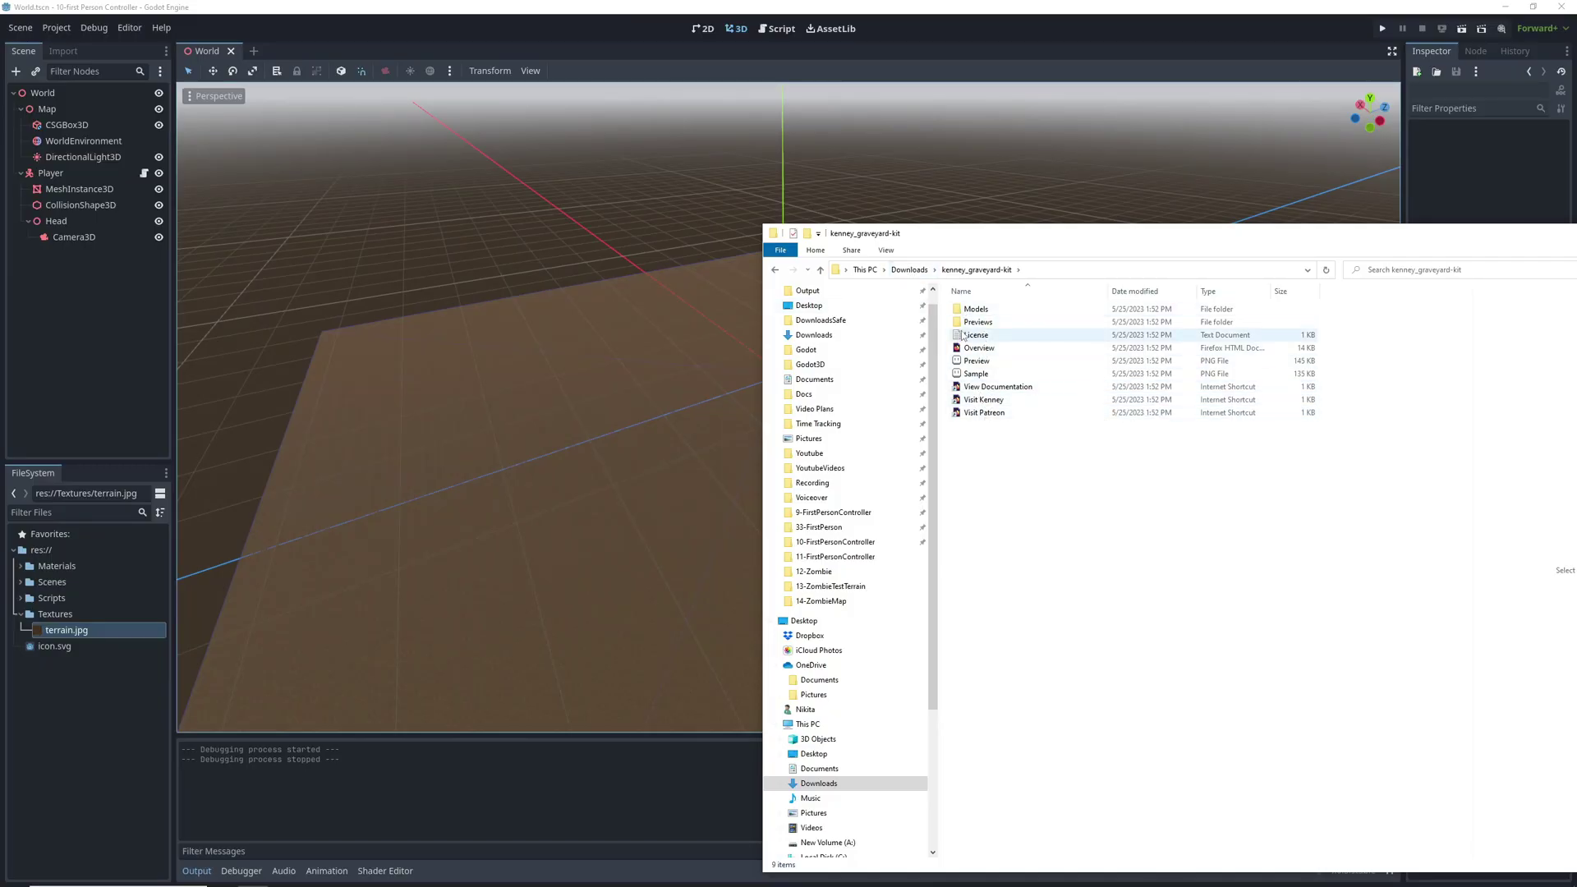
Step: In File Explorer, open the GLTF format folder inside the kenney_graveyard-kit Models folder and browse its models
double_click(976, 308)
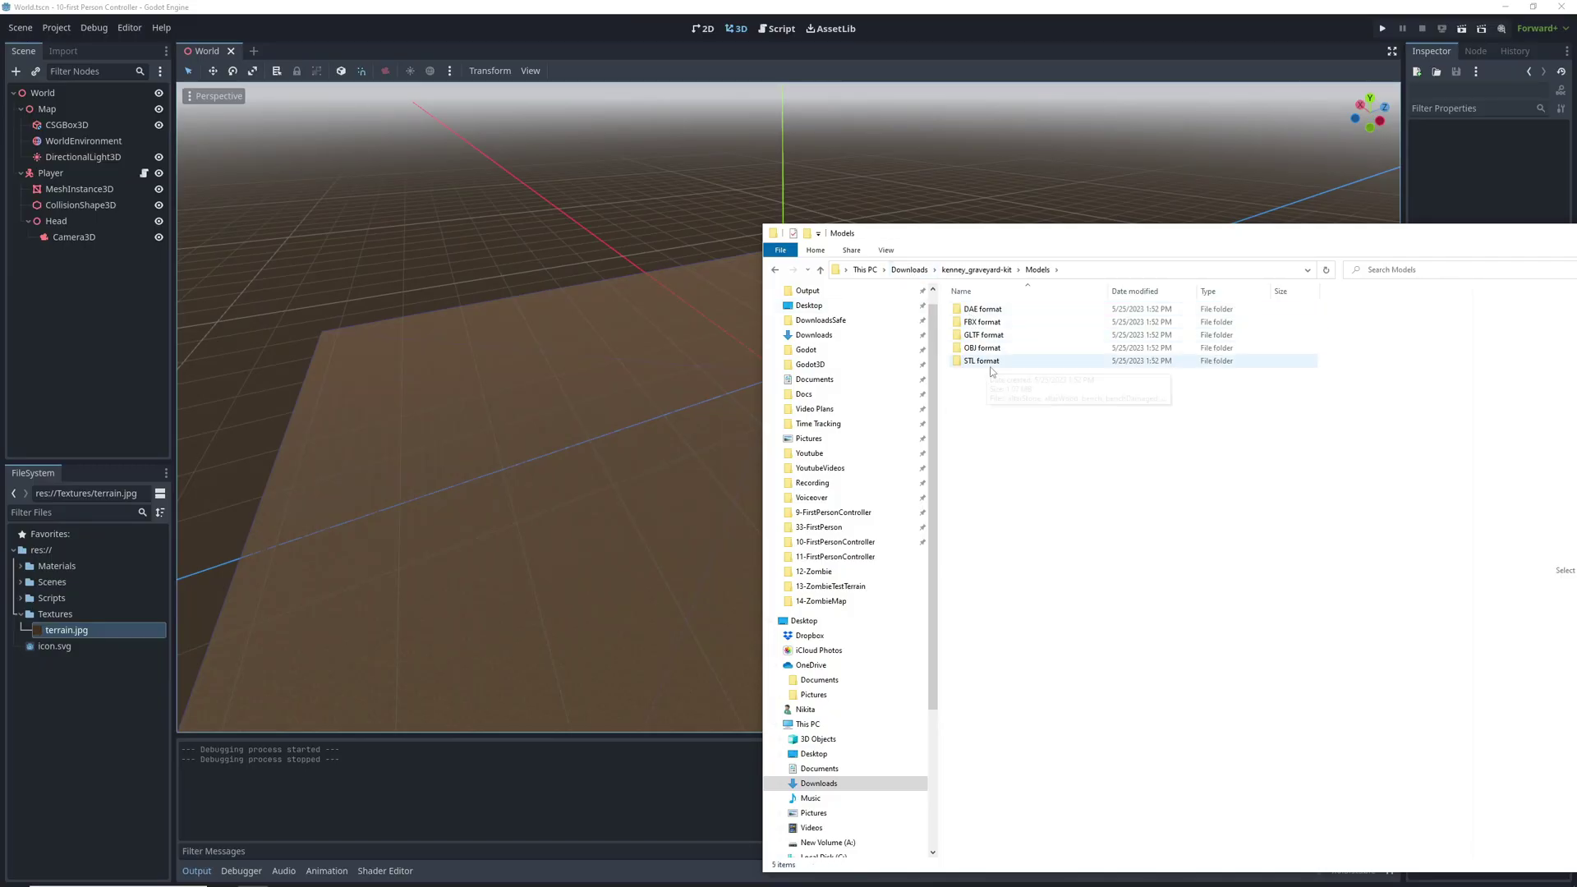
click(971, 335)
double_click(971, 335)
scroll(1049, 497, down, 10)
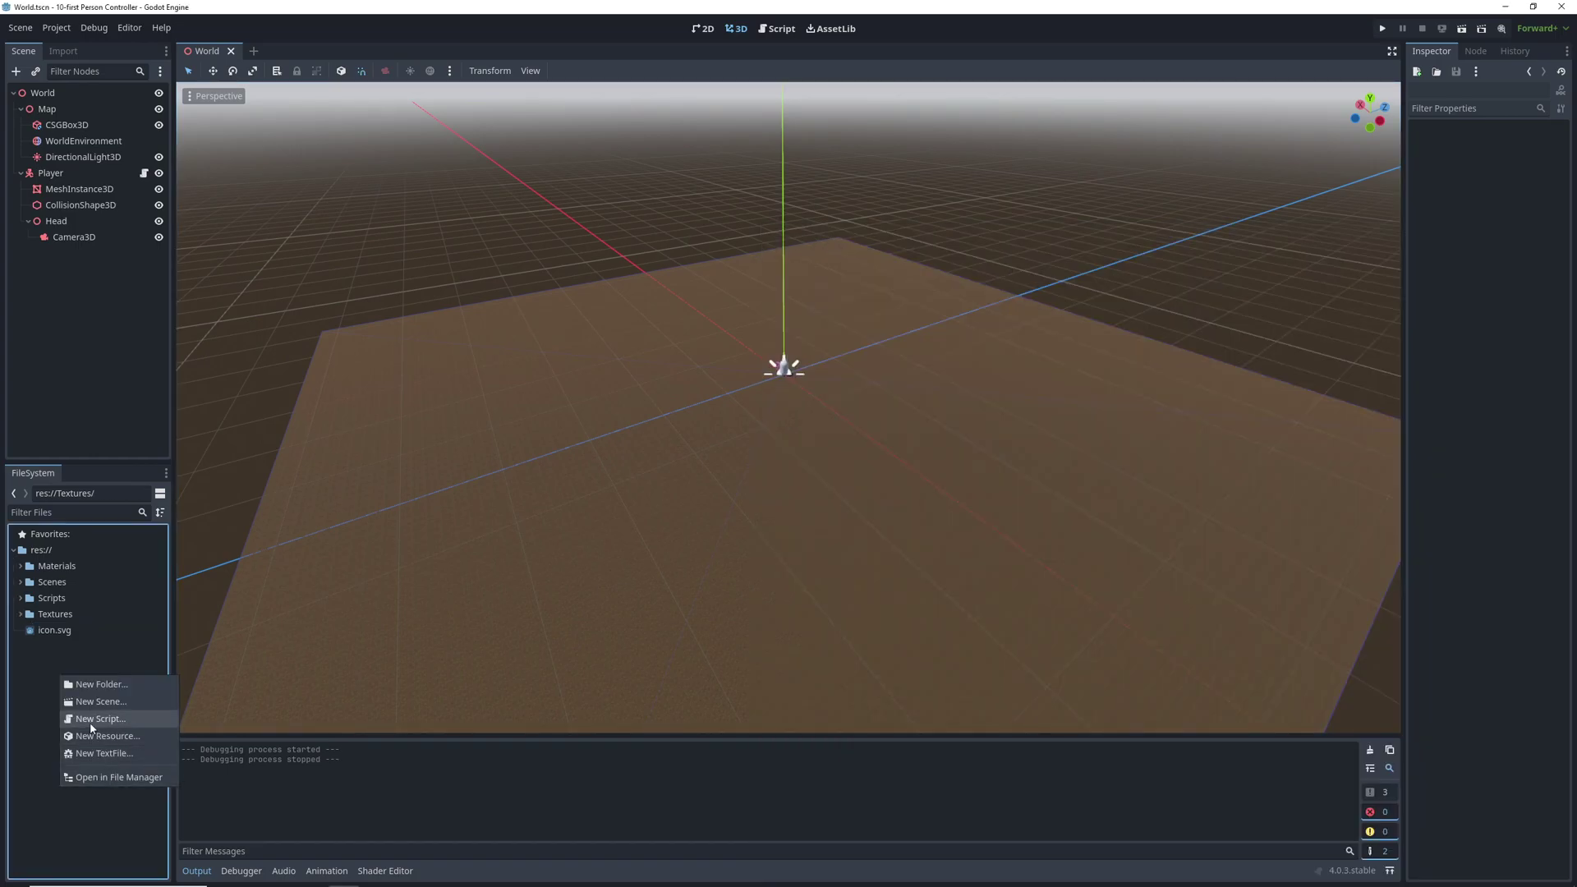
Step: Create a project folder named Models
click(168, 689)
text(Model)
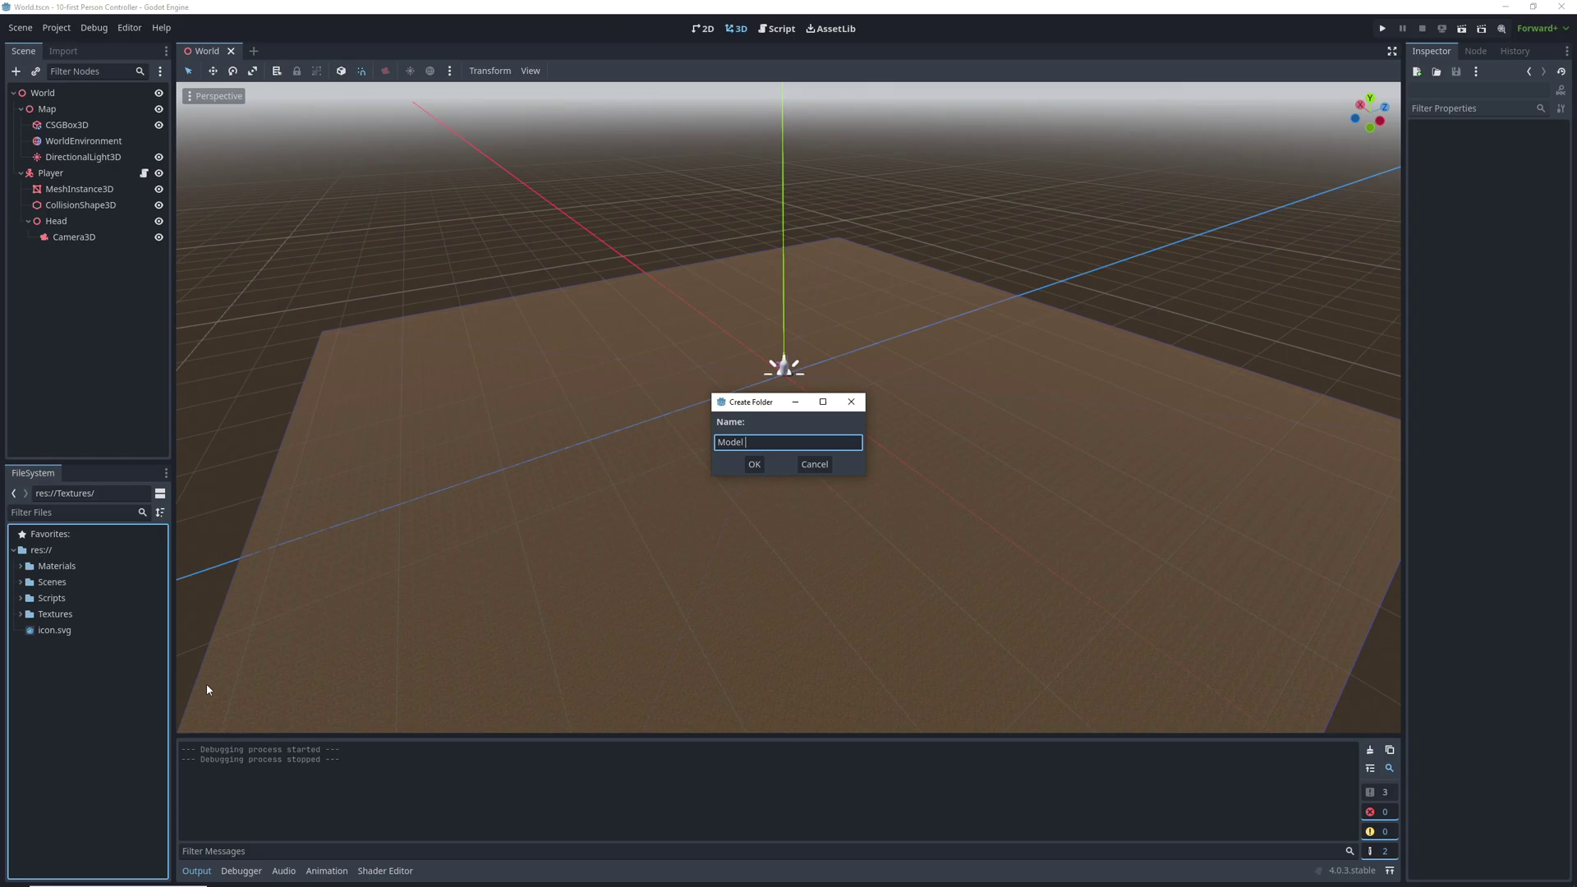
text(s)
key(Return)
Step: Create a subfolder named Crypt inside the Models folder
right_click(49, 581)
mouse_move(101, 768)
click(262, 781)
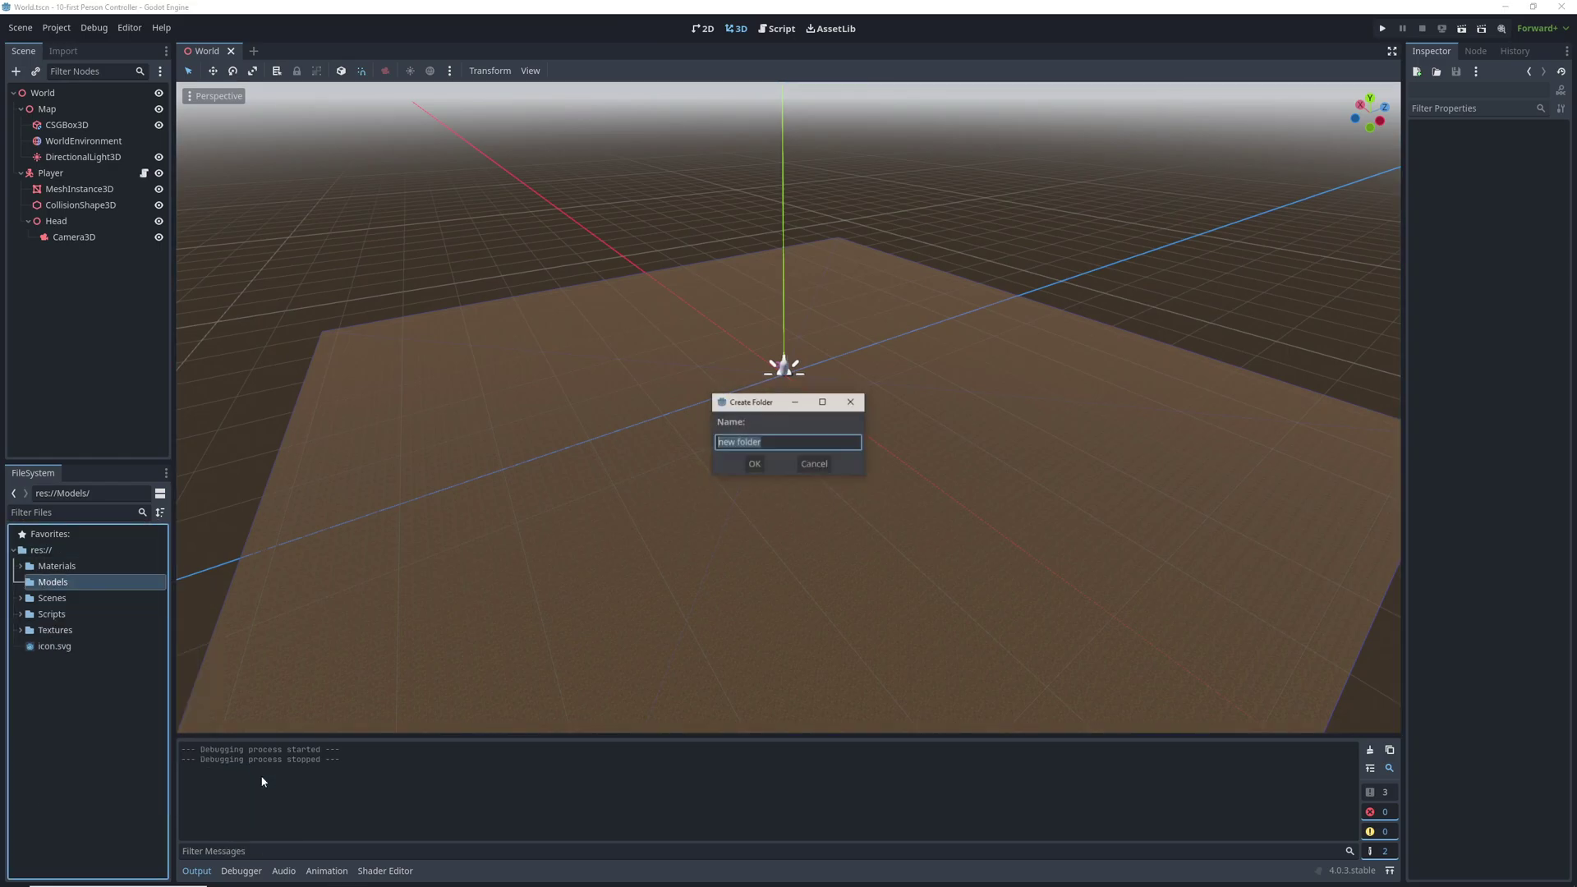
text(Crypt)
key(Return)
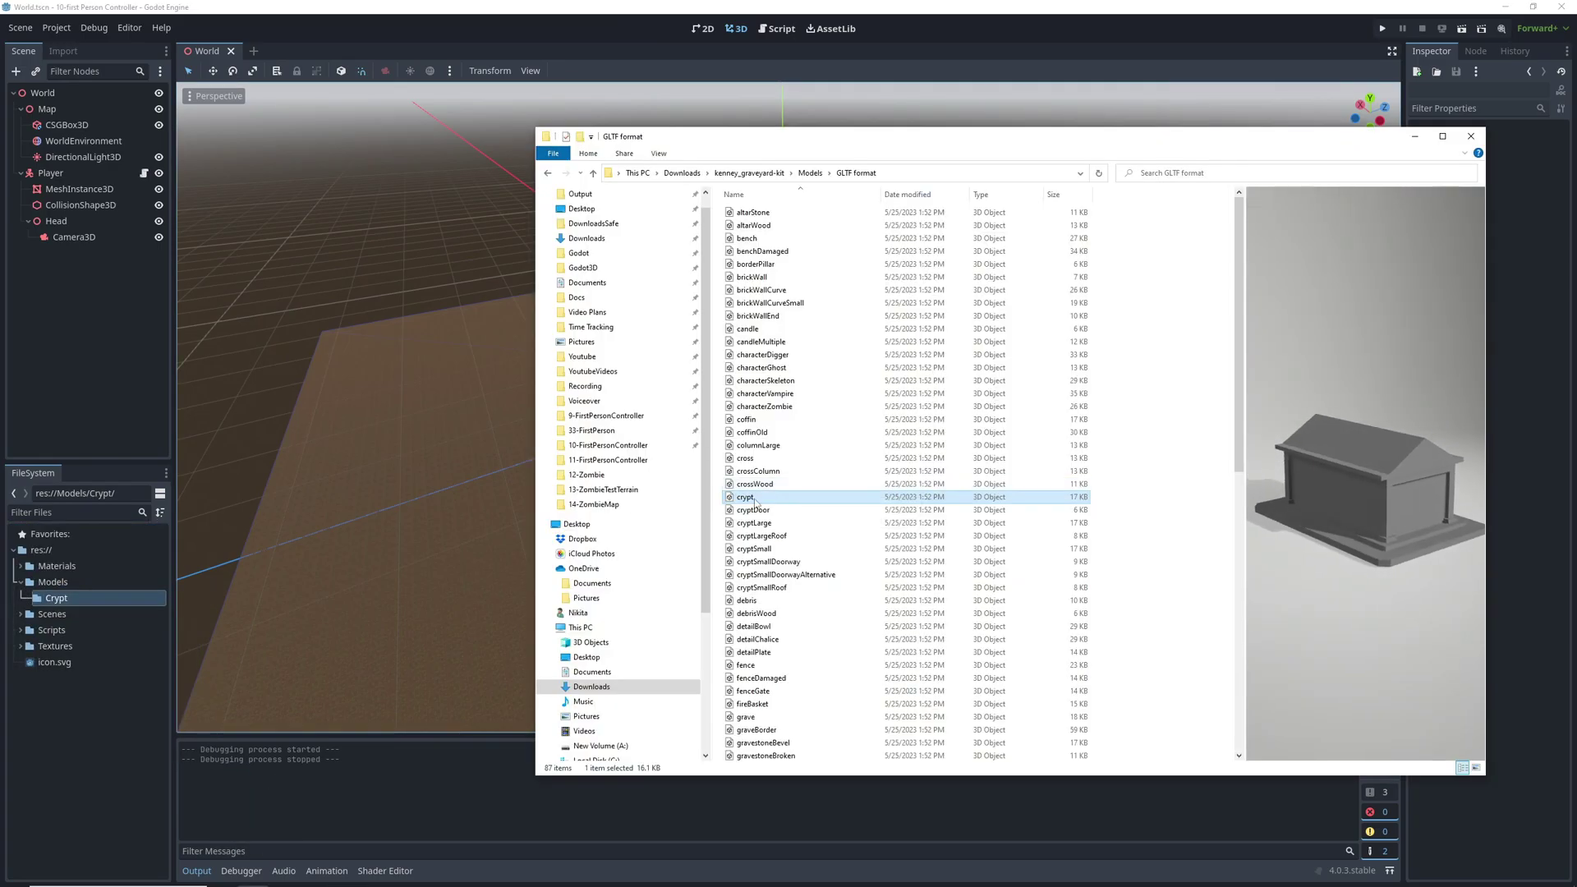
Step: Import the crypt, cryptDoor and cryptSmallDoorwayAlternative models from File Explorer into the project's Crypt folder
drag(754, 497, 52, 599)
click(402, 617)
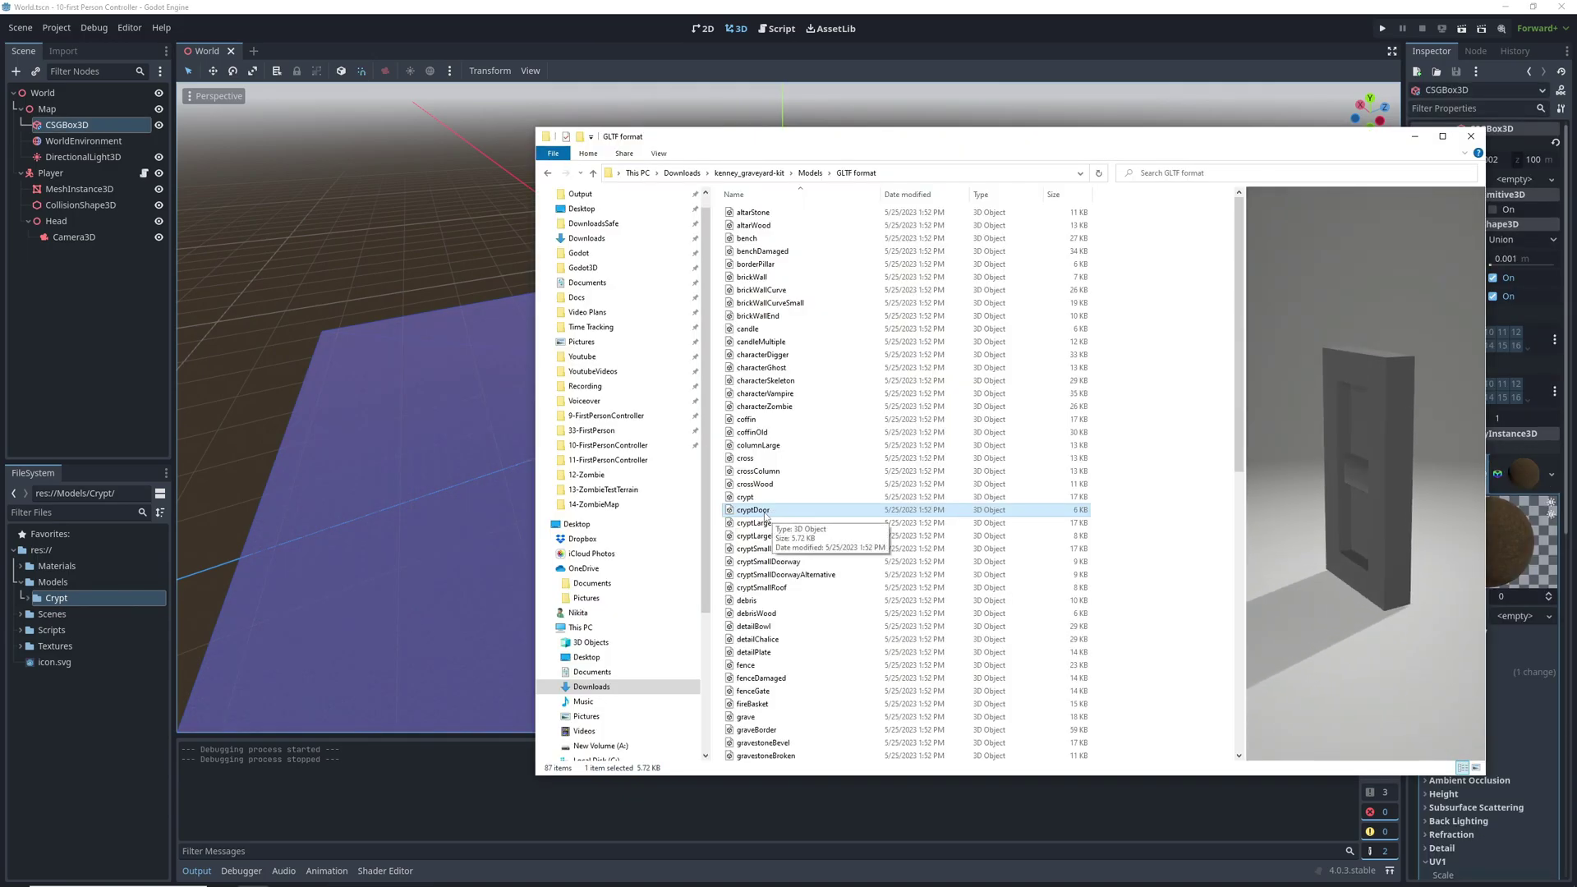
drag(773, 516, 50, 604)
click(337, 604)
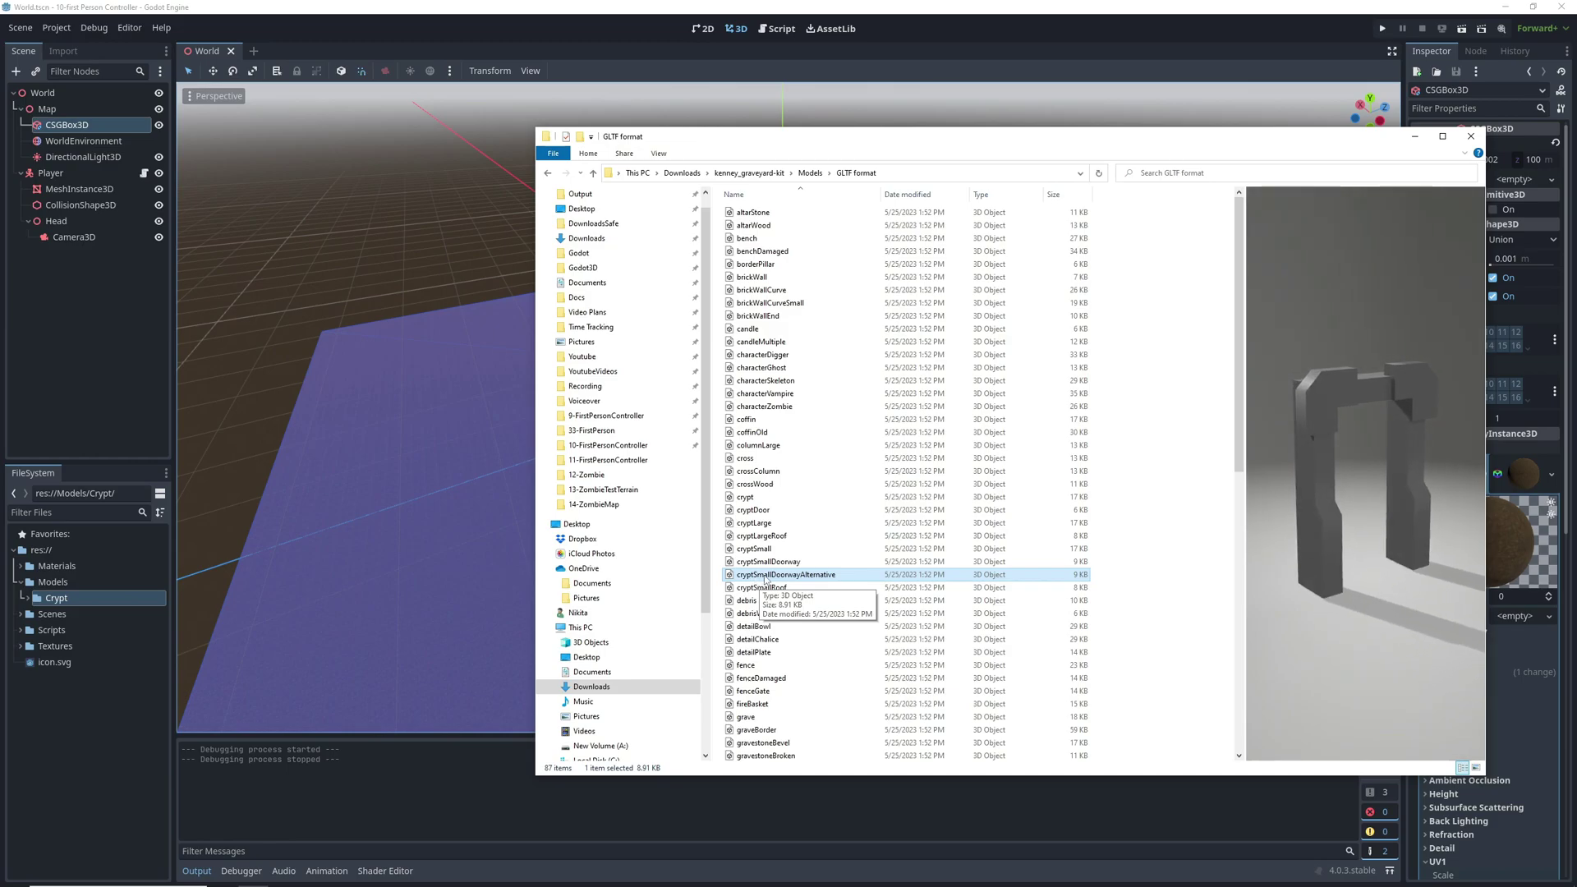
drag(765, 579, 67, 609)
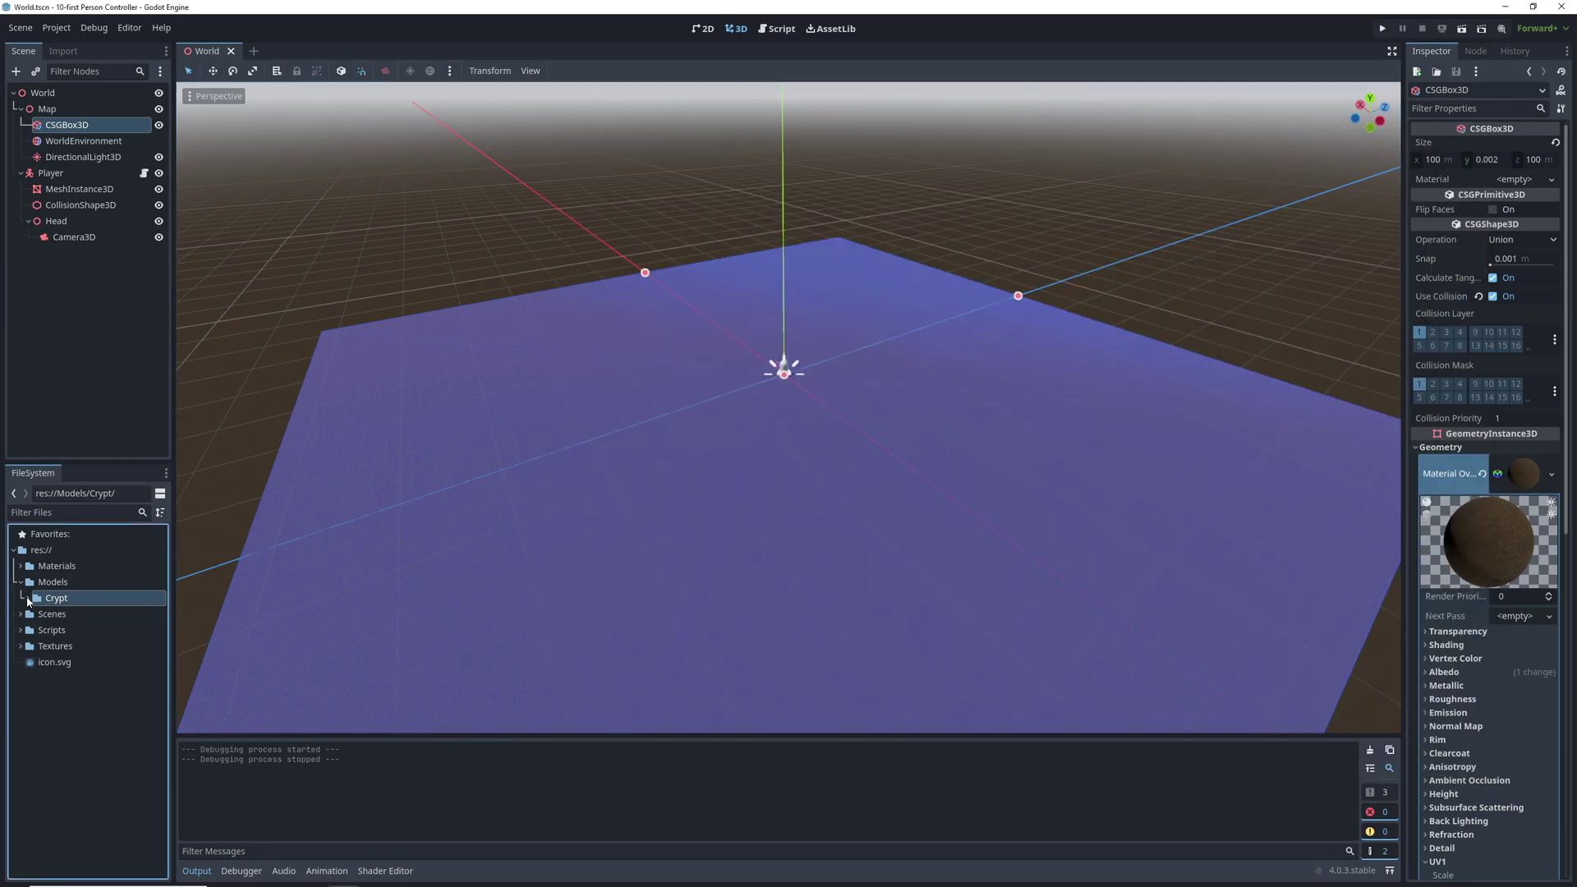
Step: Create a new inherited scene from crypt.glb
double_click(72, 614)
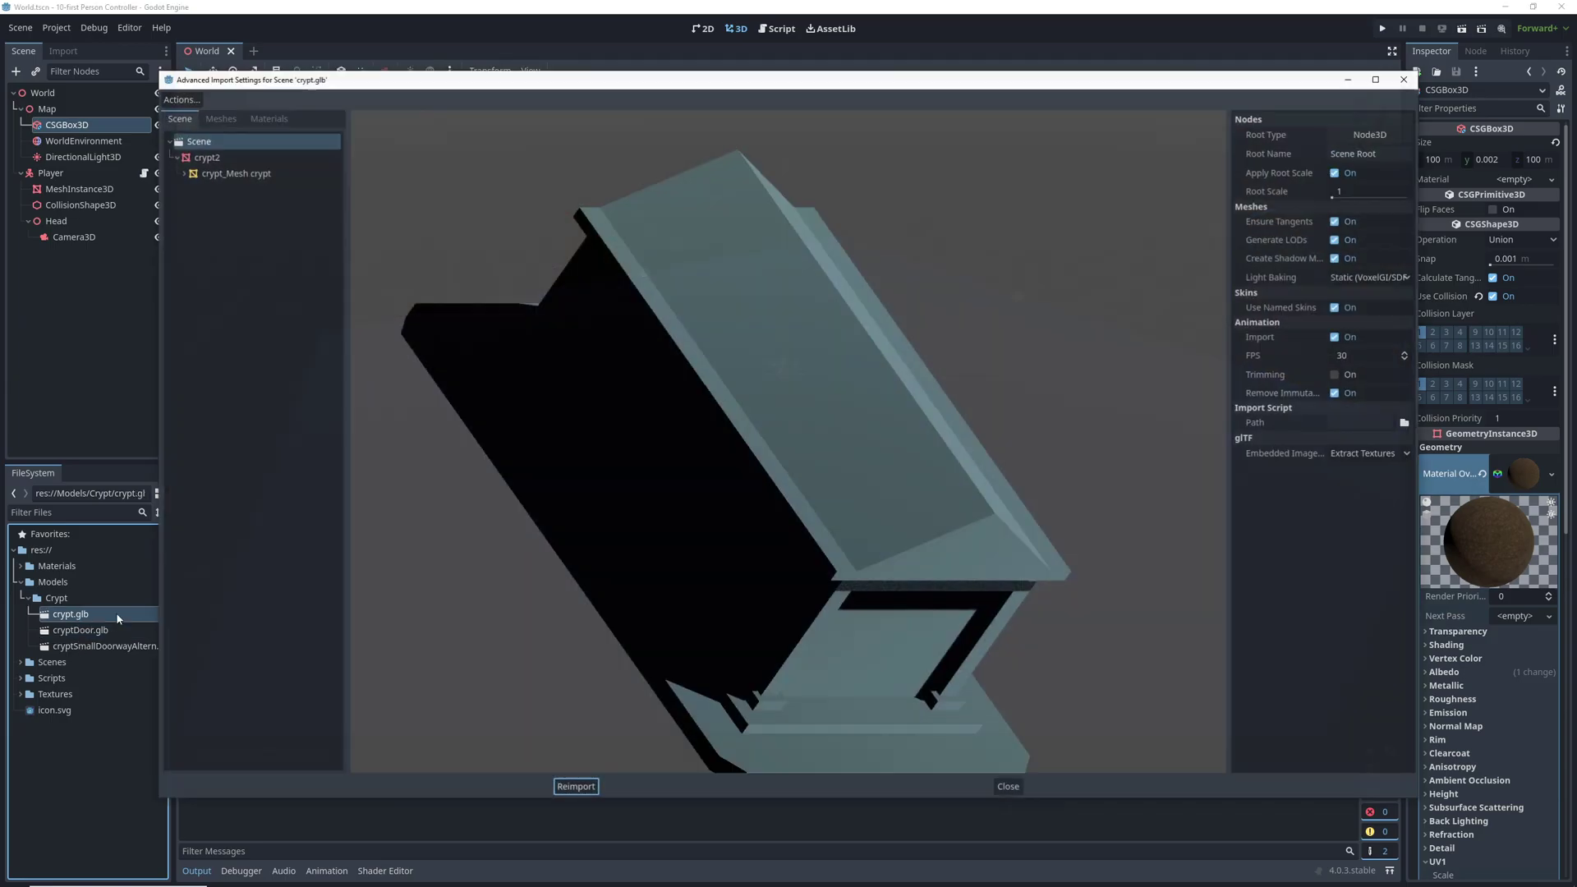
key(Escape)
right_click(79, 618)
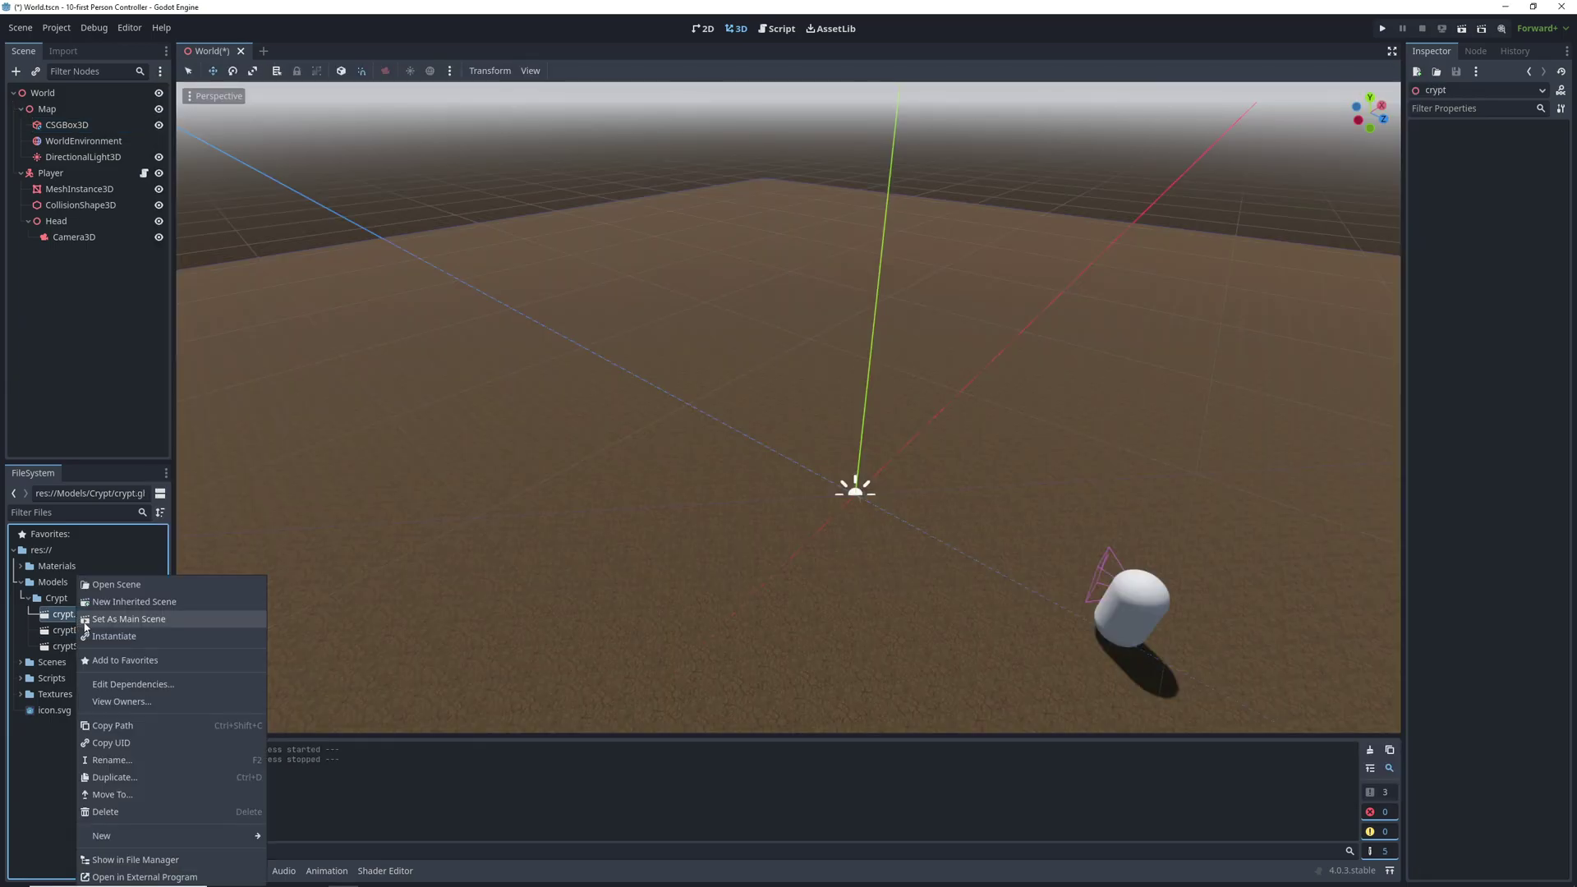
click(132, 603)
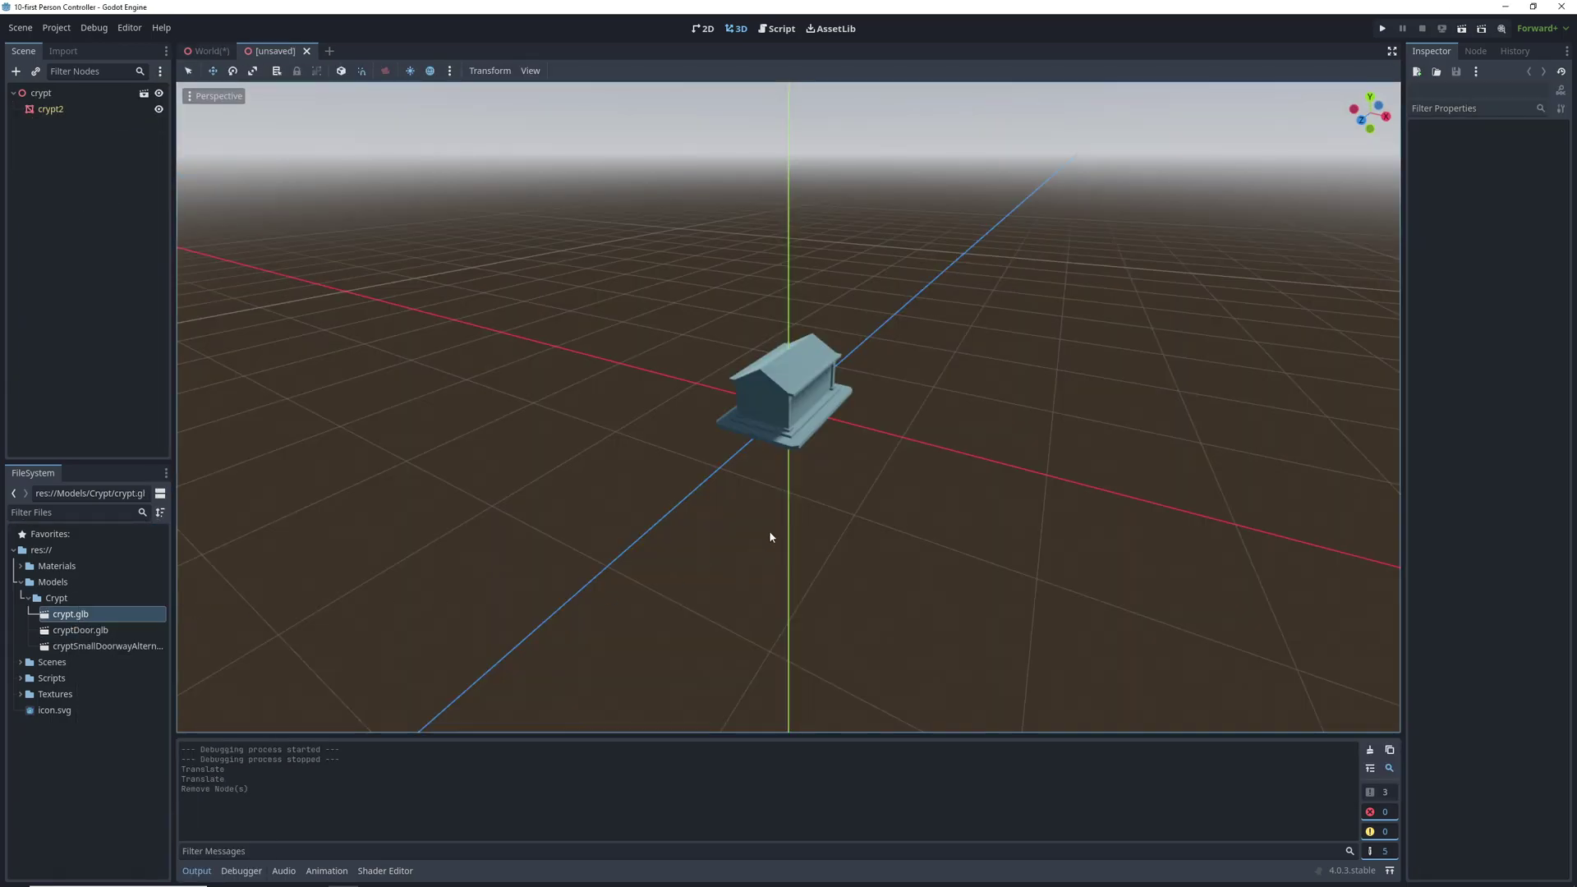
Step: Examine the crypt model in the viewport from closer up and from different angles
key(w)
right_drag(769, 537, 524, 458)
key(s)
scroll(780, 476, down, 3)
scroll(780, 477, down, 20)
key(w)
key(s)
key(w)
Step: Change the type of the crypt root node to StaticBody3D
click(49, 93)
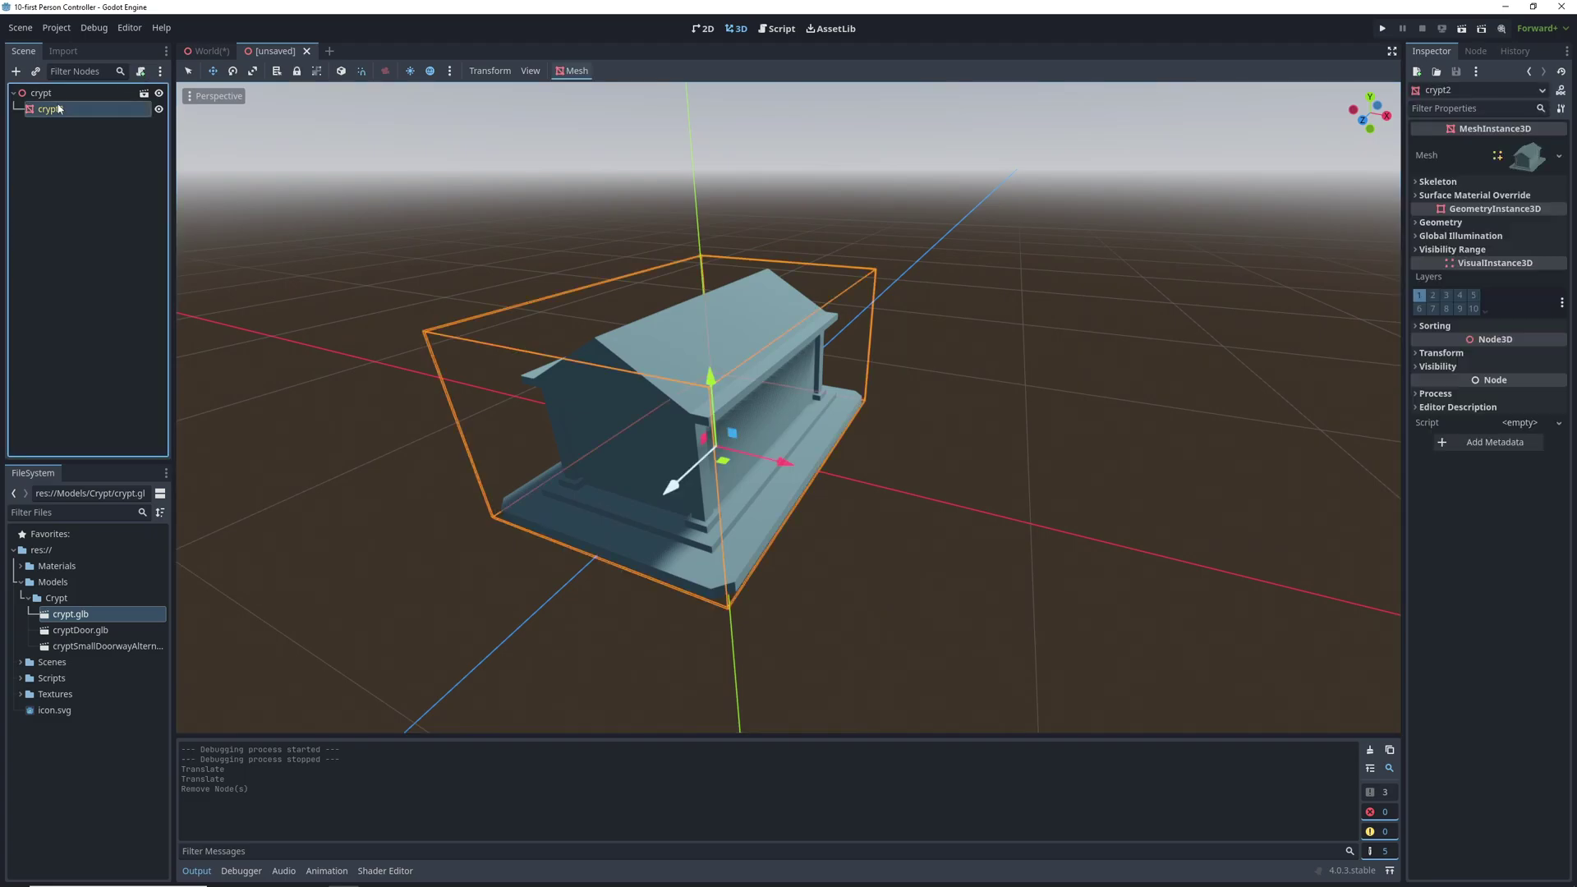
right_click(58, 95)
click(124, 233)
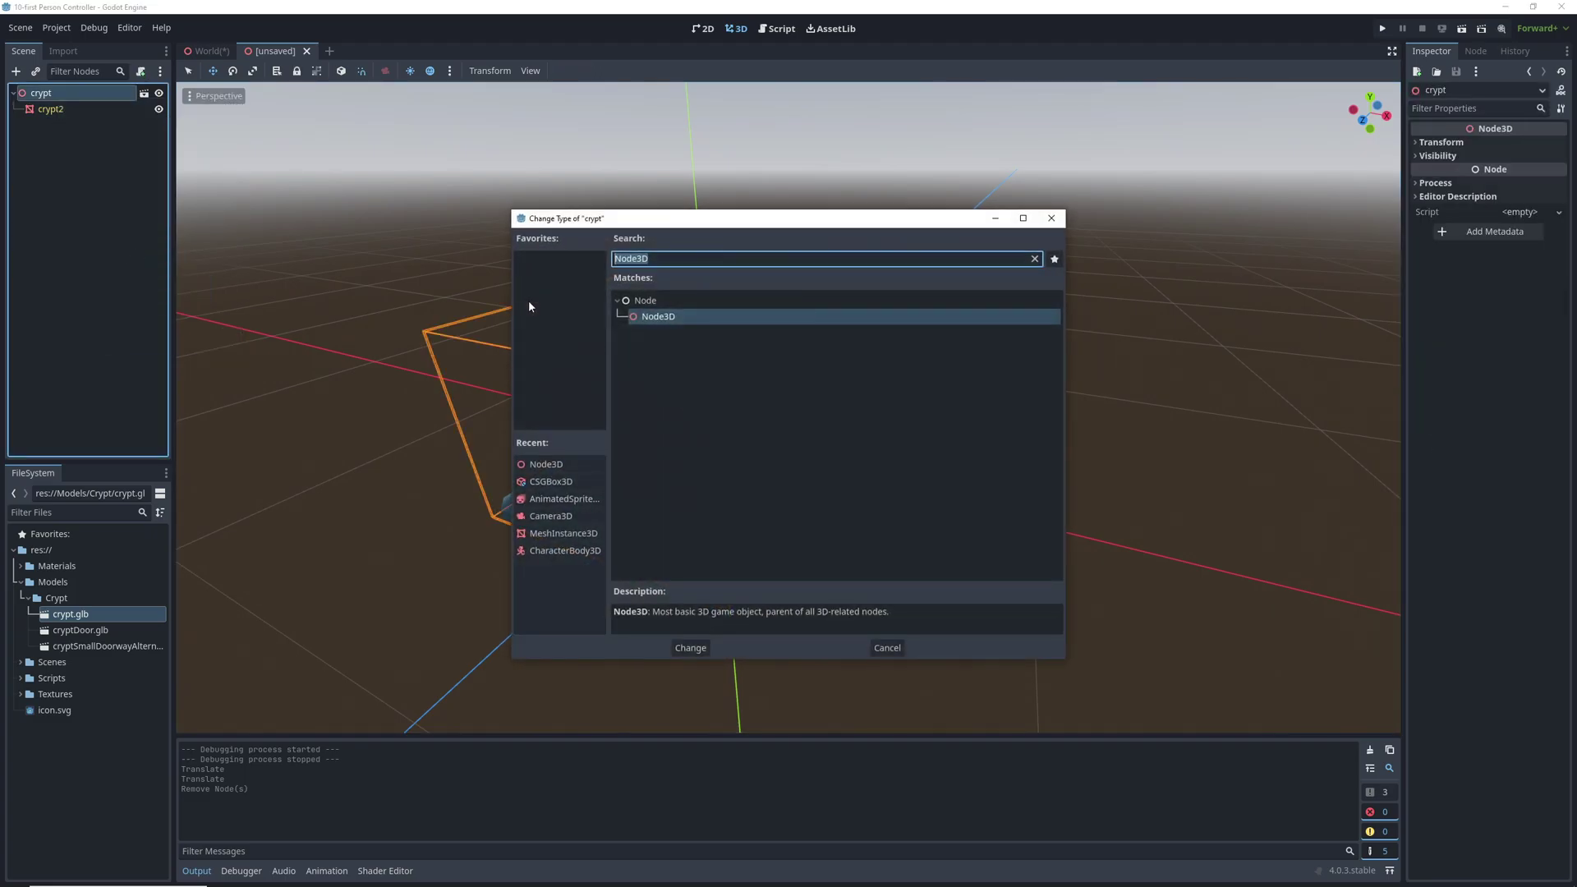
text(Static)
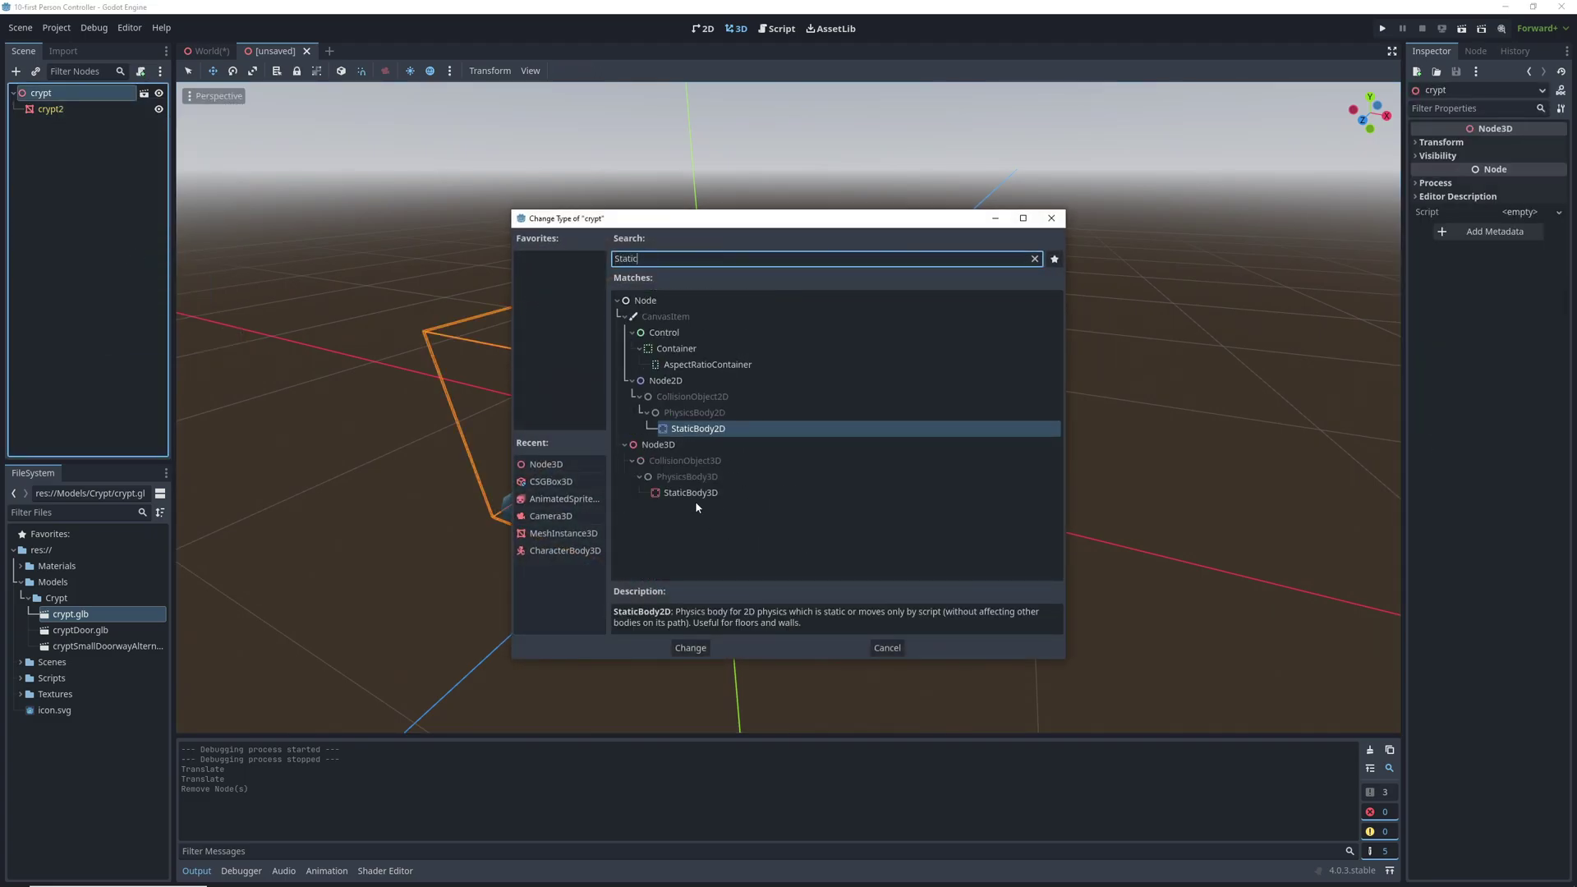
double_click(694, 493)
Step: Set the scale of the crypt2 mesh to 6 on all axes
key(s)
right_drag(694, 493, 695, 502)
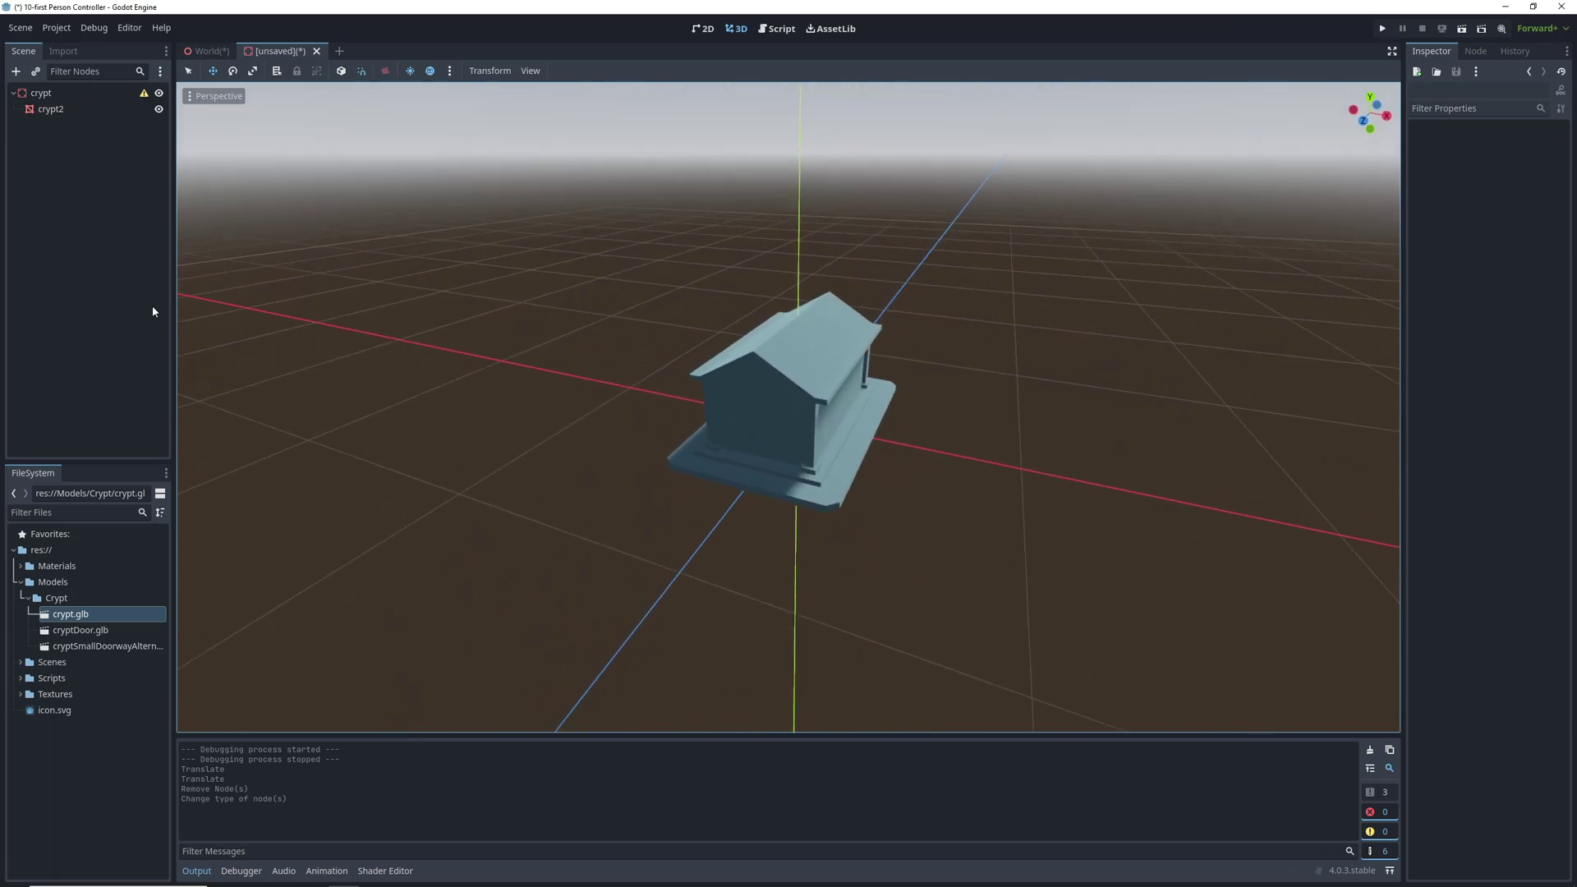
click(51, 109)
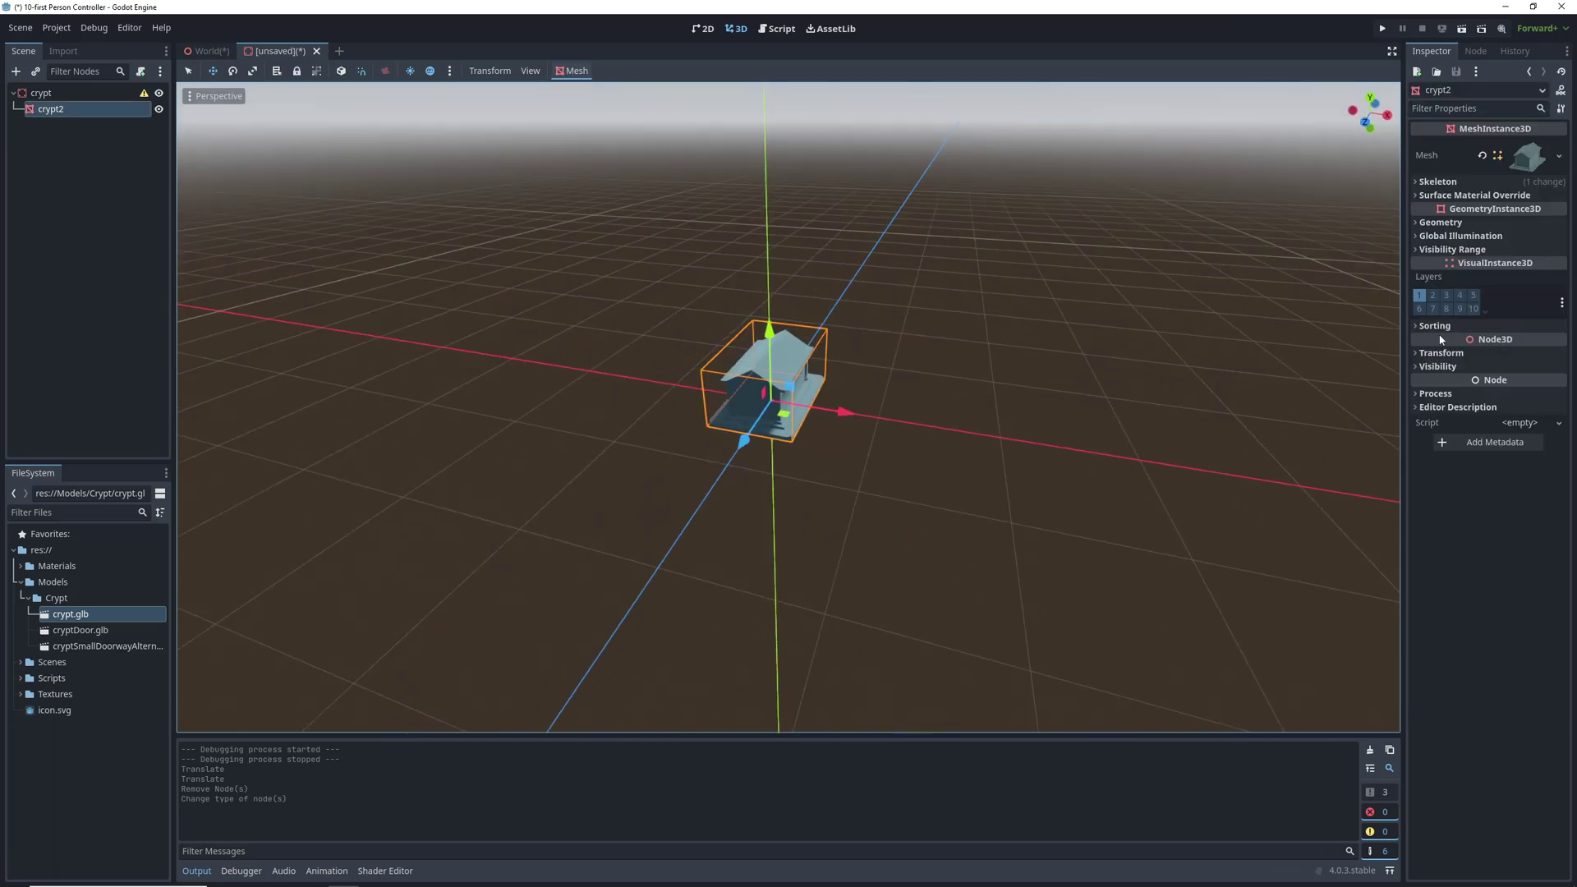
click(1425, 353)
click(1448, 454)
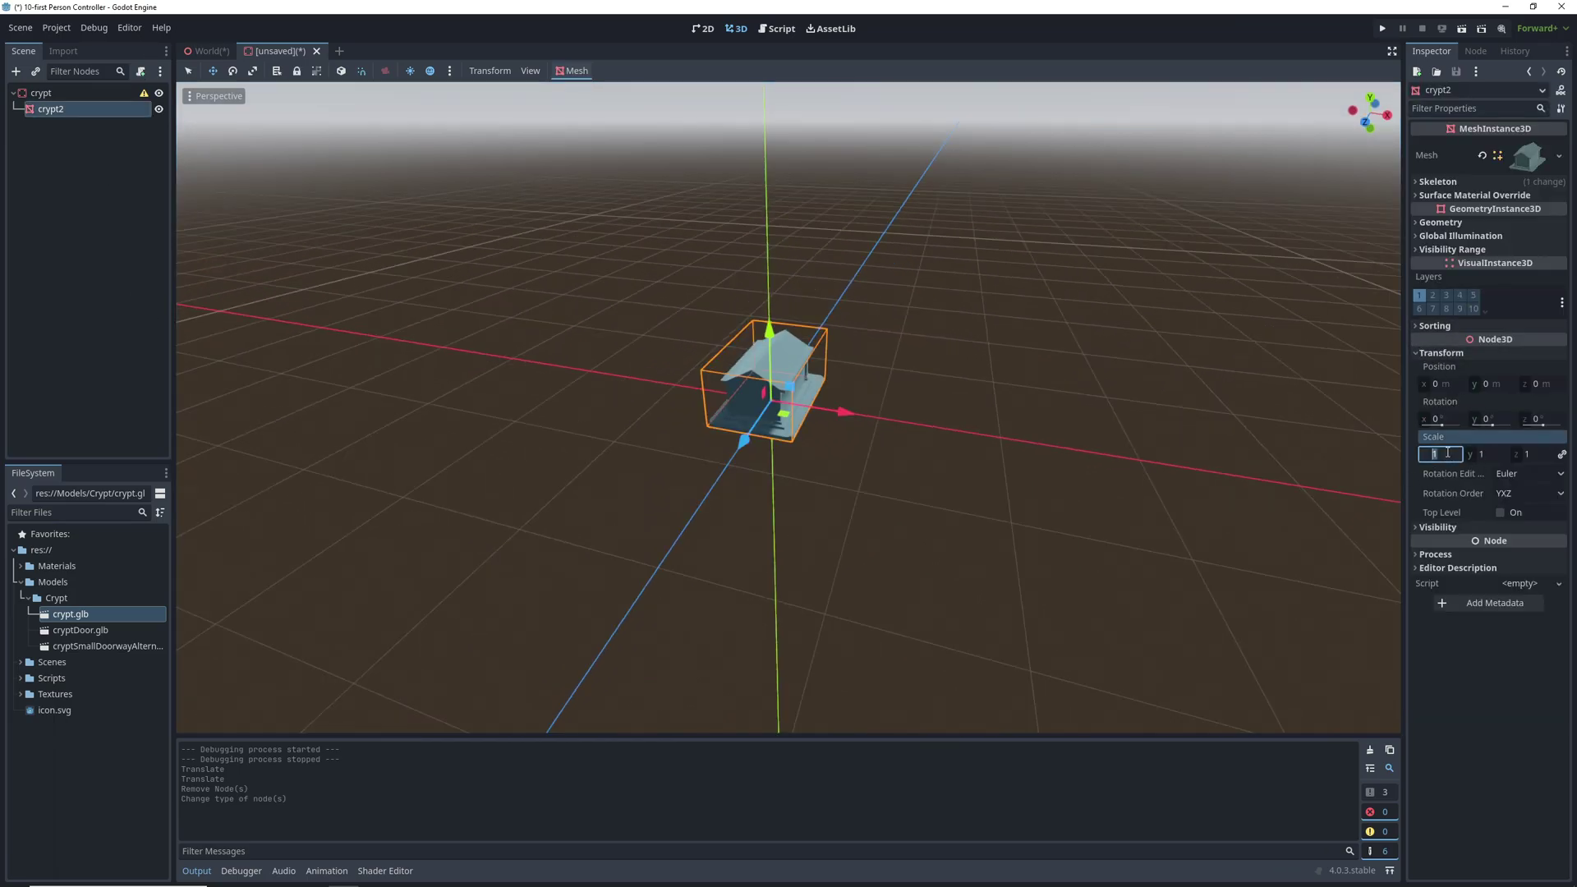
key(Return)
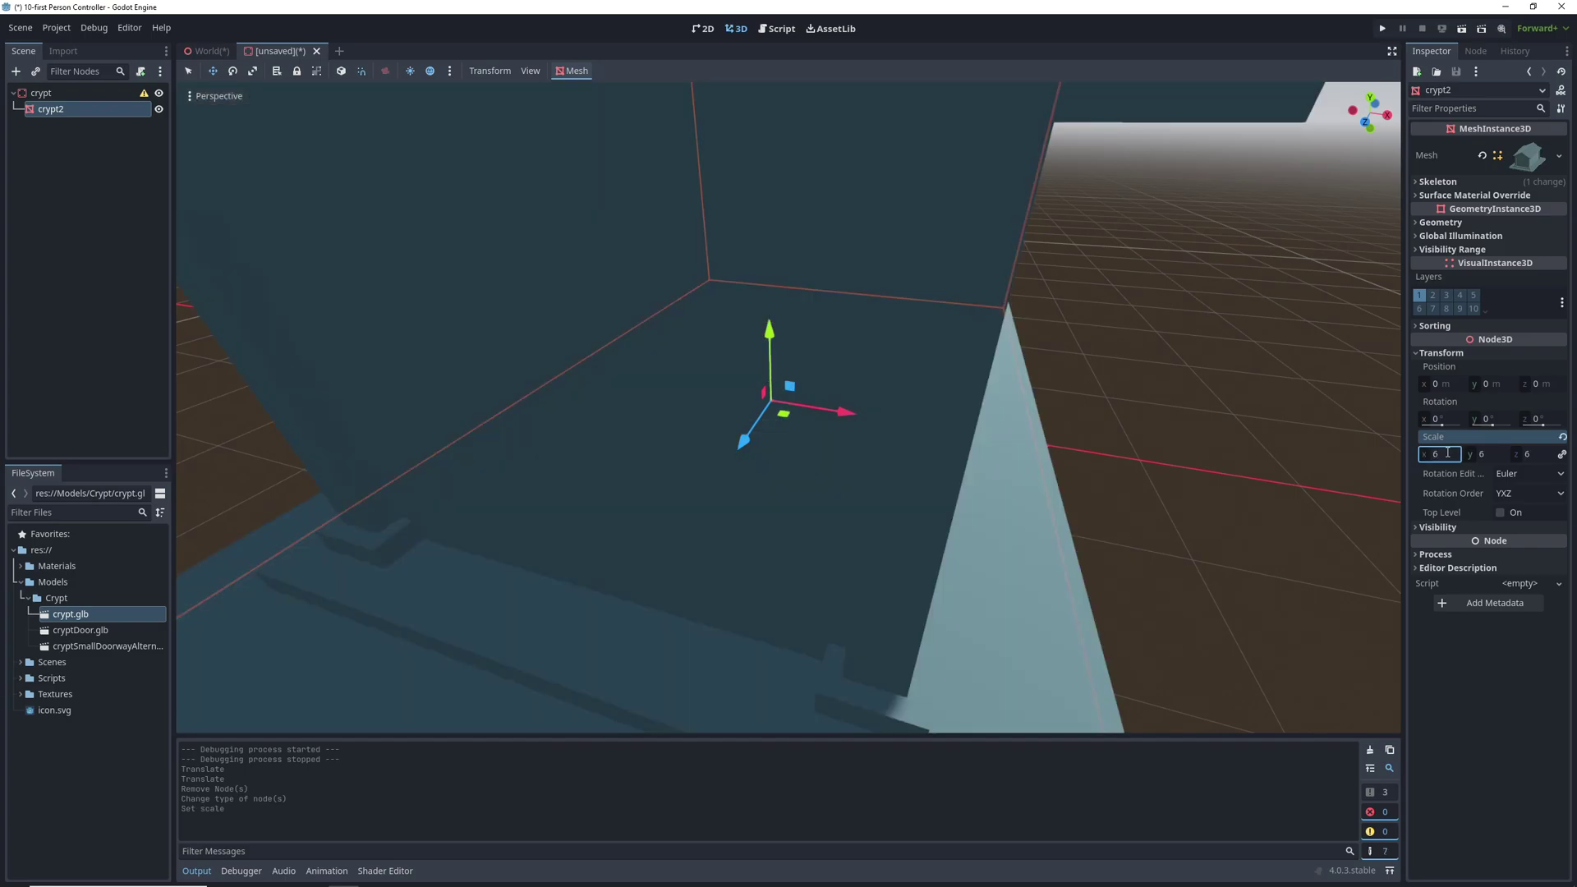
scroll(789, 411, down, 5)
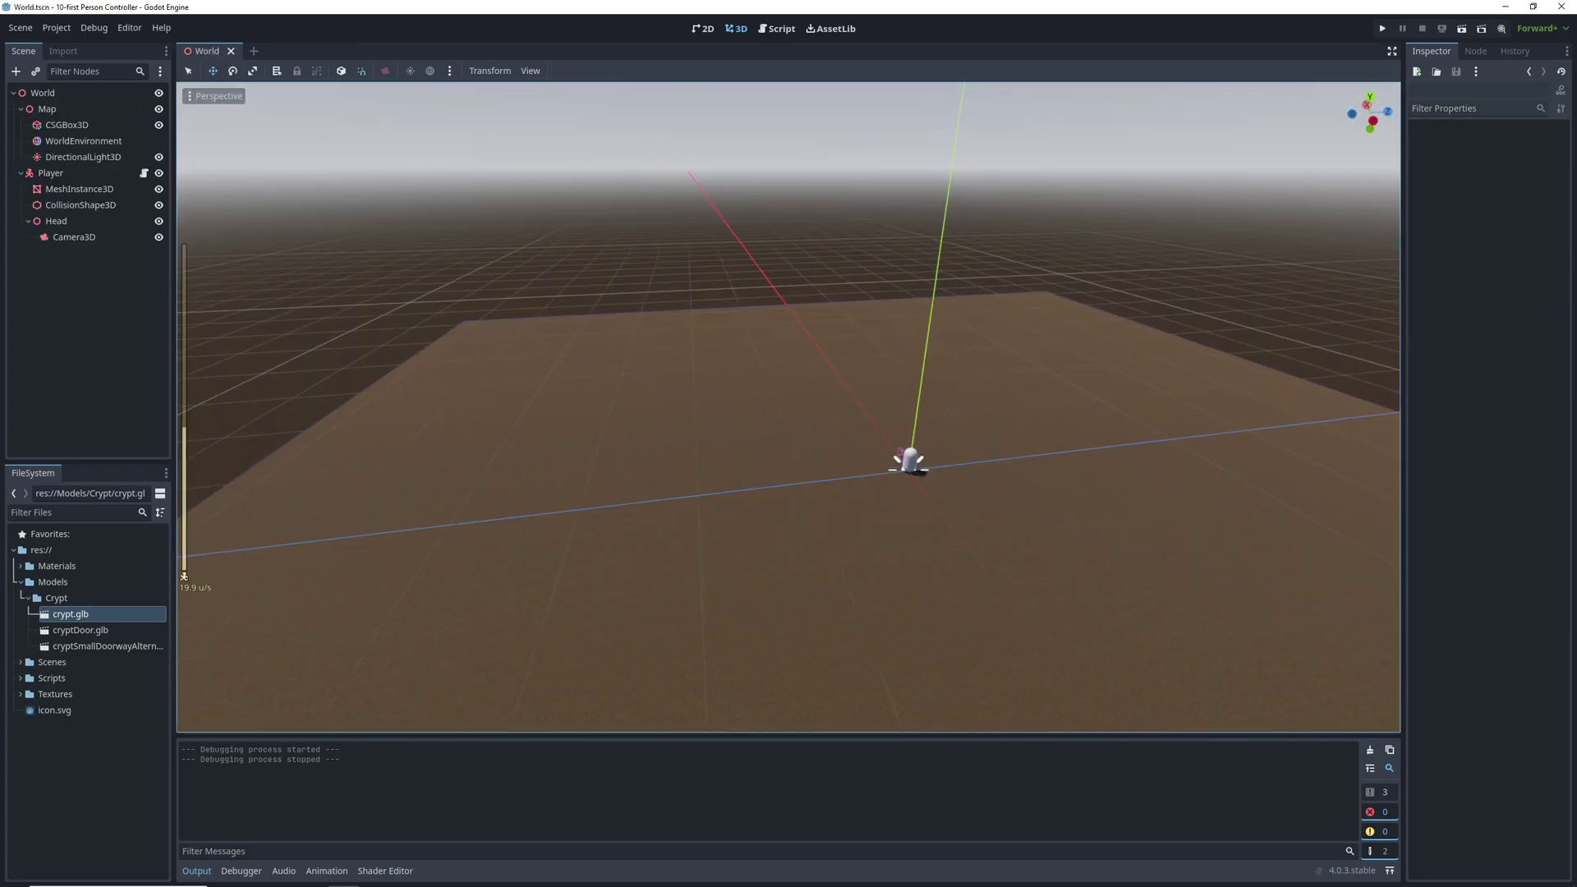
Step: Place crypt.glb near the player in the World scene to compare their sizes
key(w)
scroll(789, 406, up, 4)
right_drag(788, 407, 737, 437)
drag(74, 613, 741, 487)
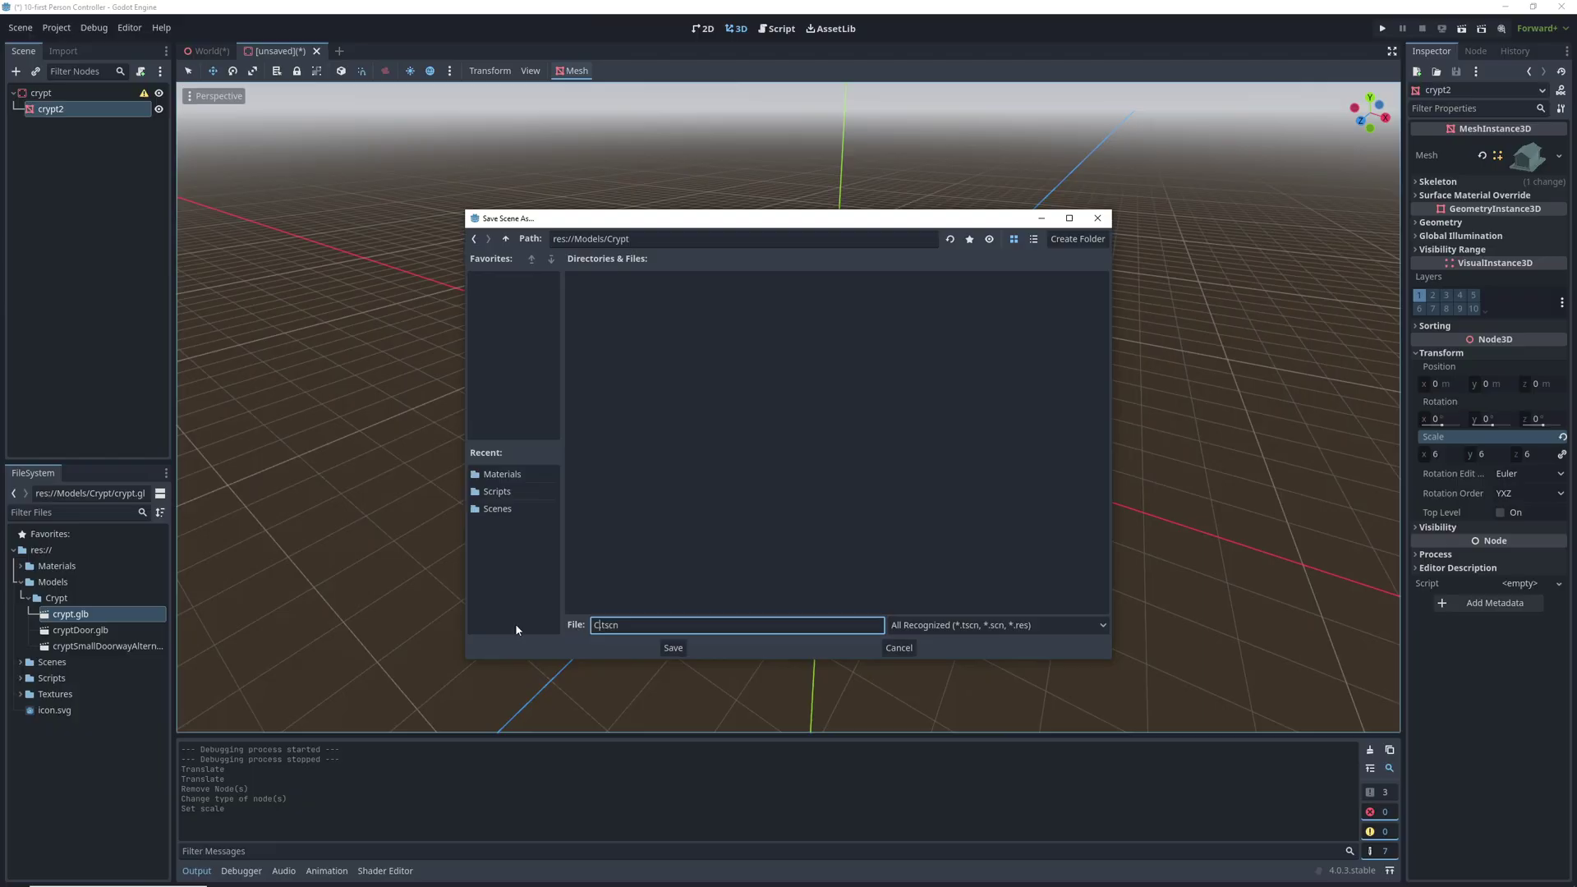
Step: Save the inherited scene as Crypt.tscn and create a single convex collision sibling for the crypt2 mesh
text(rypt)
click(673, 648)
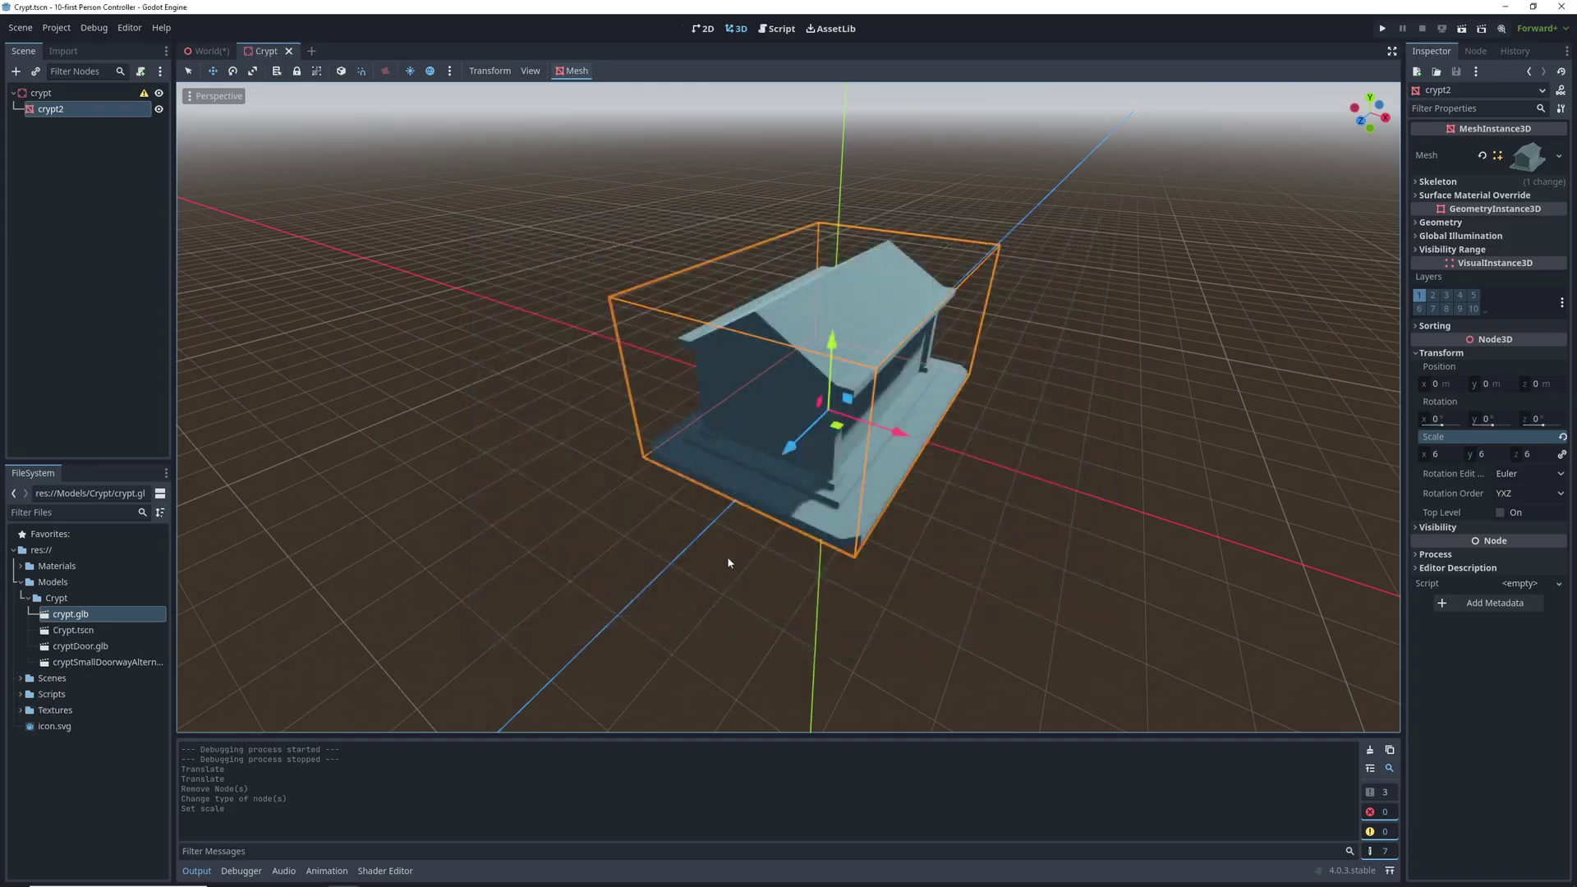
click(572, 71)
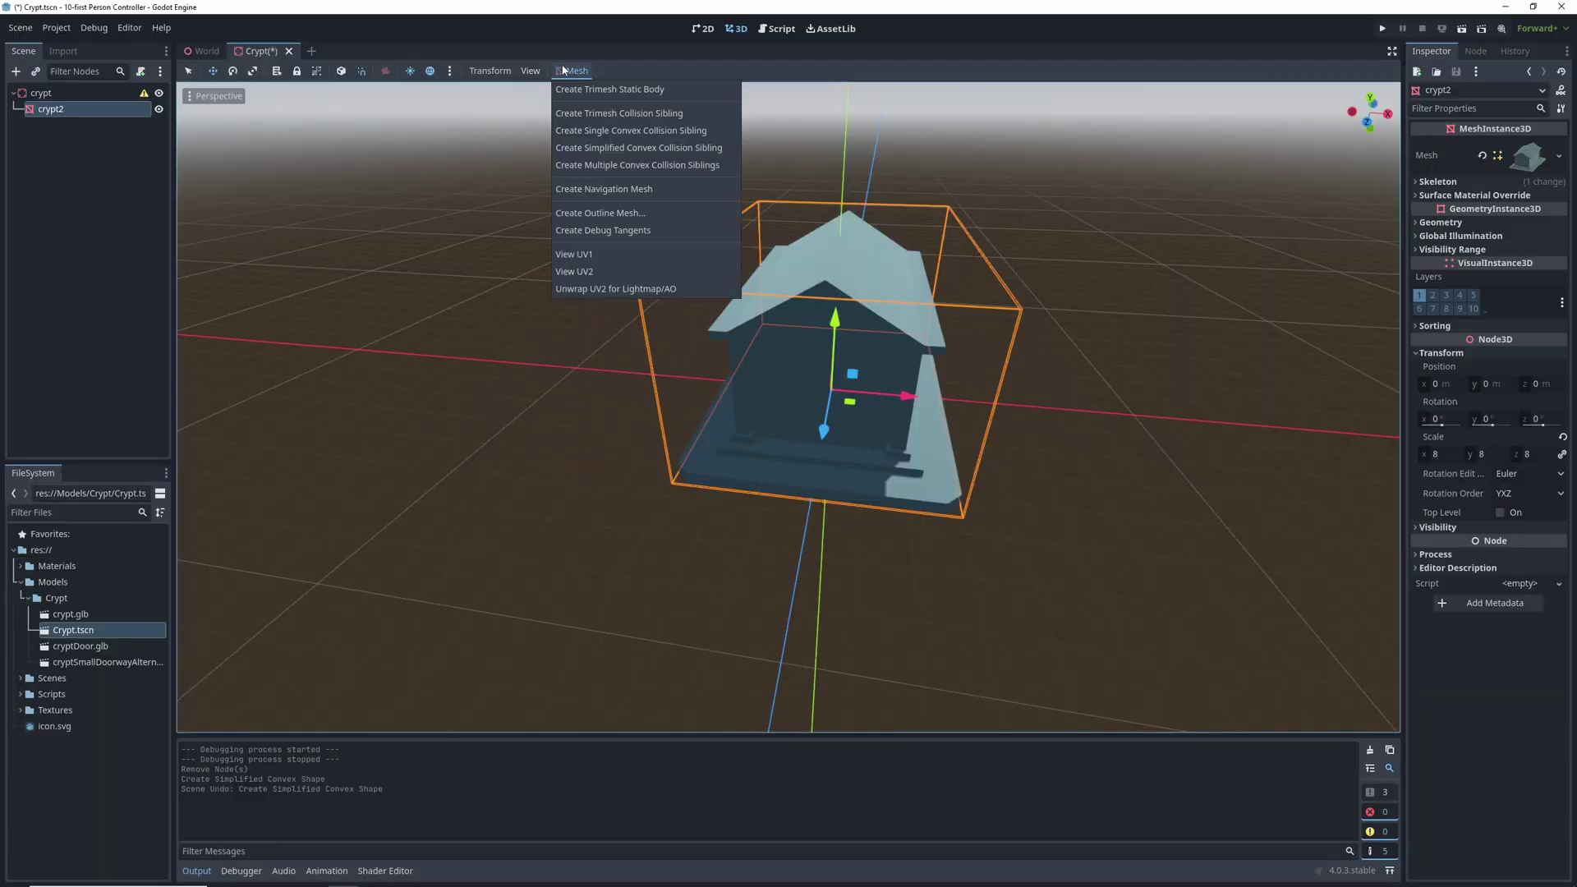
click(601, 131)
Step: Add the cryptSmallDoorwayAlternative model to the crypt scene, in front of the building
key(w)
right_drag(789, 407, 838, 402)
drag(107, 662, 768, 592)
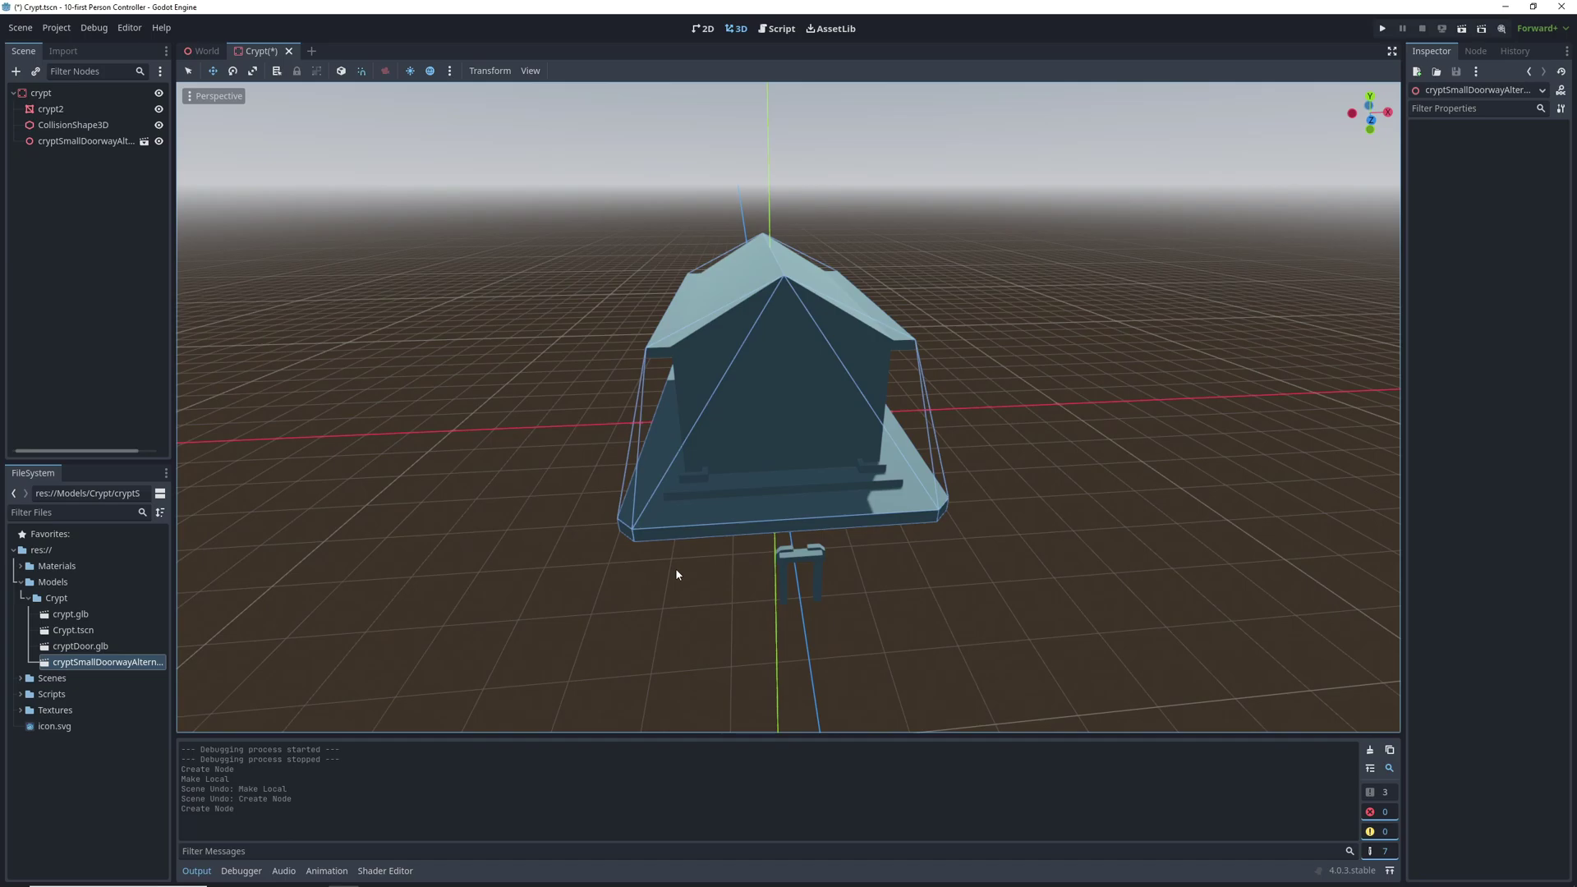
Step: Rotate the cryptSmallDoorwayAlternative node 180° about Y and set its scale to 3 on all axes
click(85, 141)
click(1493, 209)
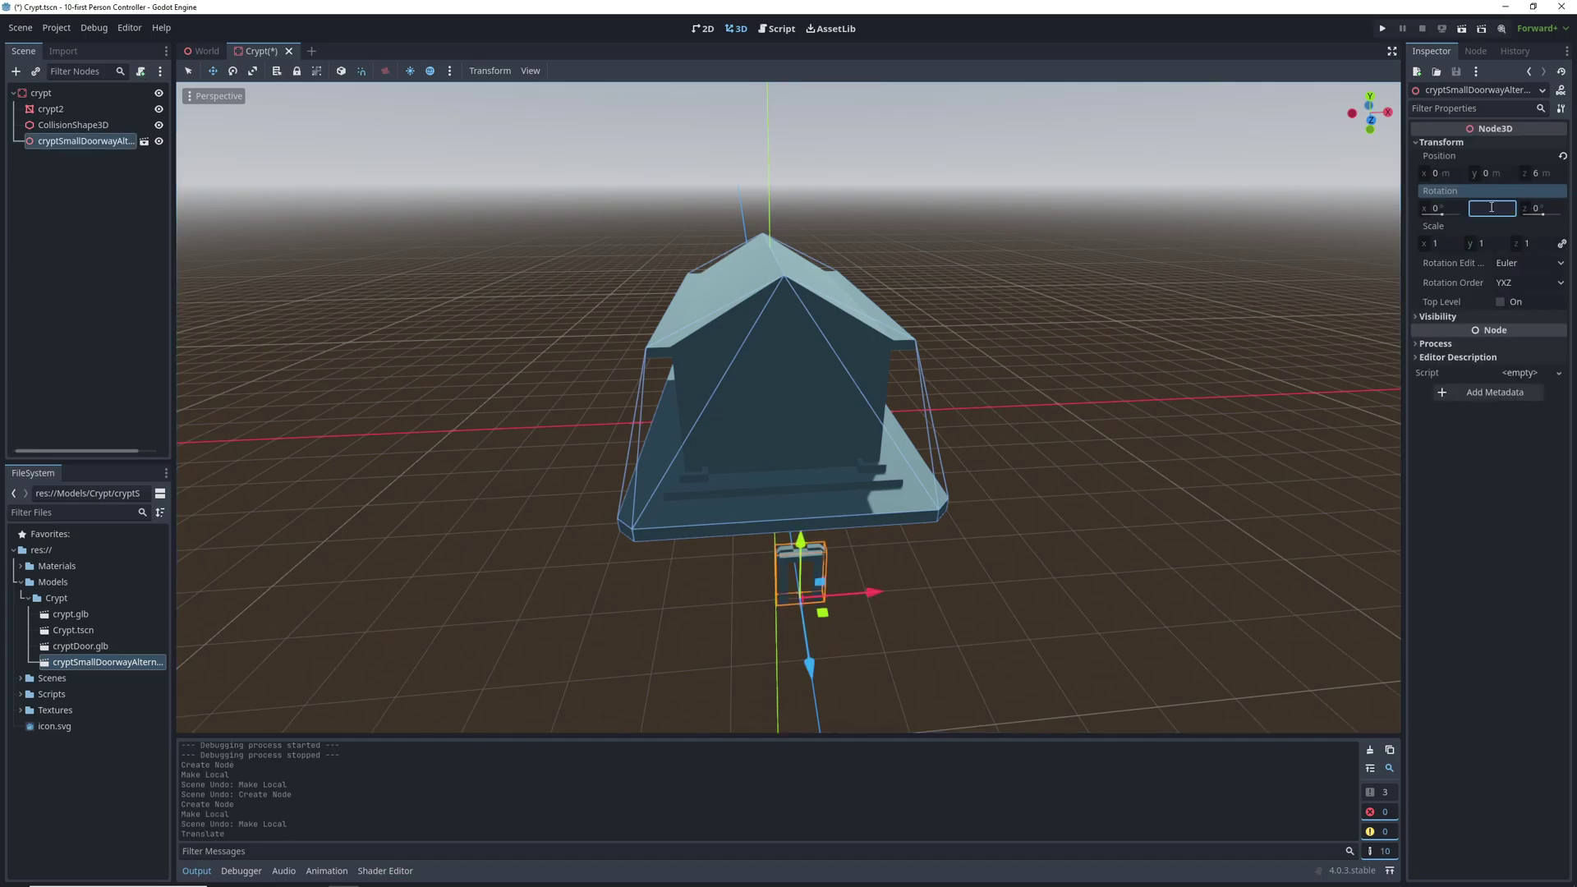
text(180)
key(Return)
click(1451, 246)
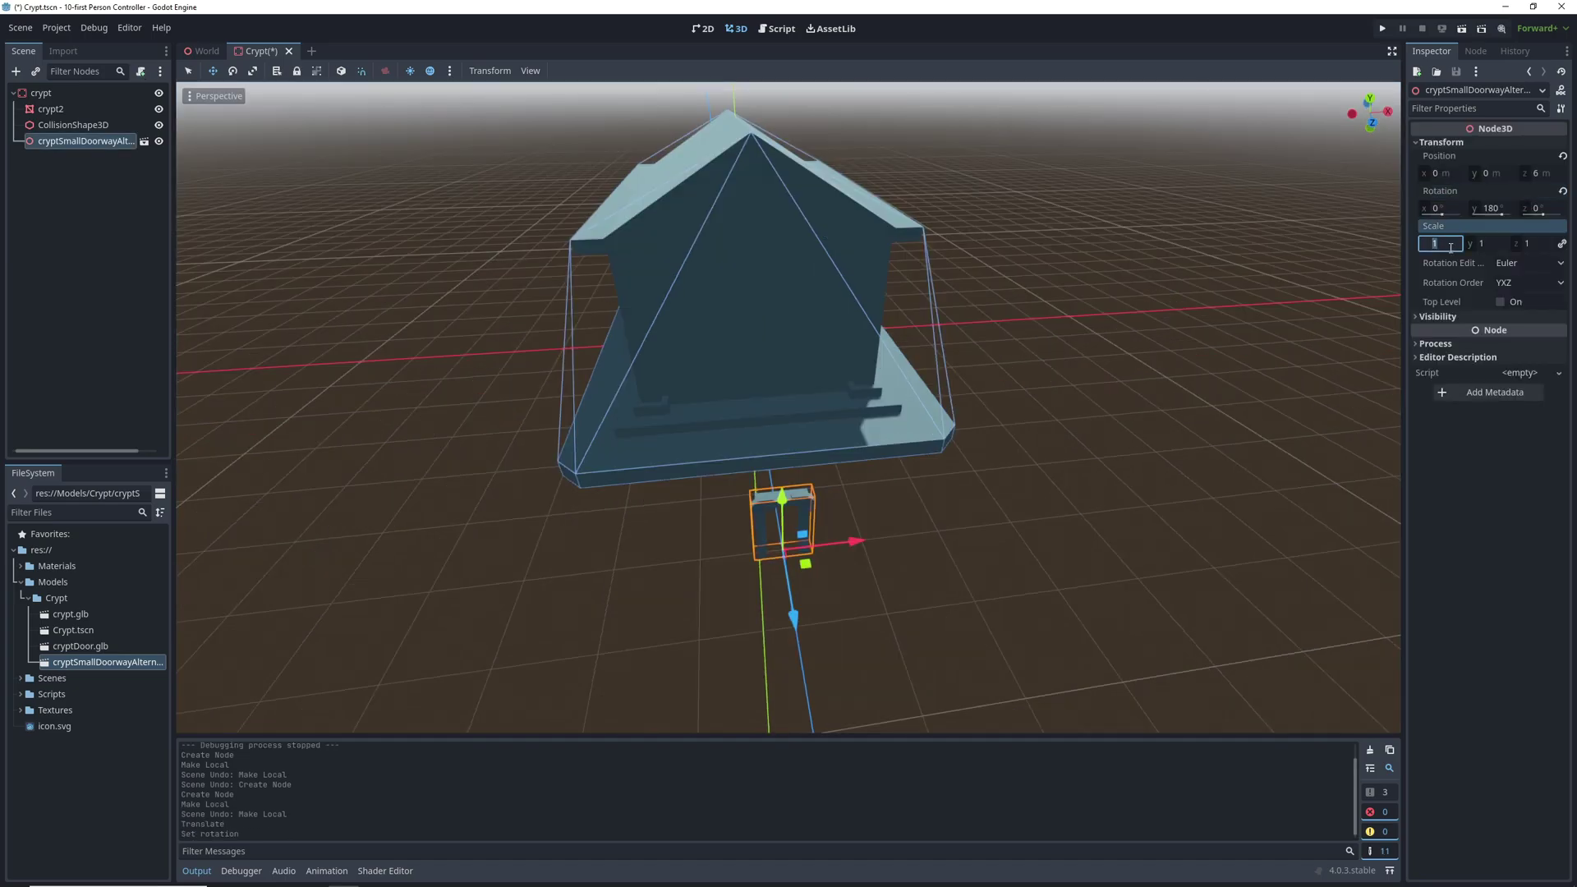
text(3)
key(Return)
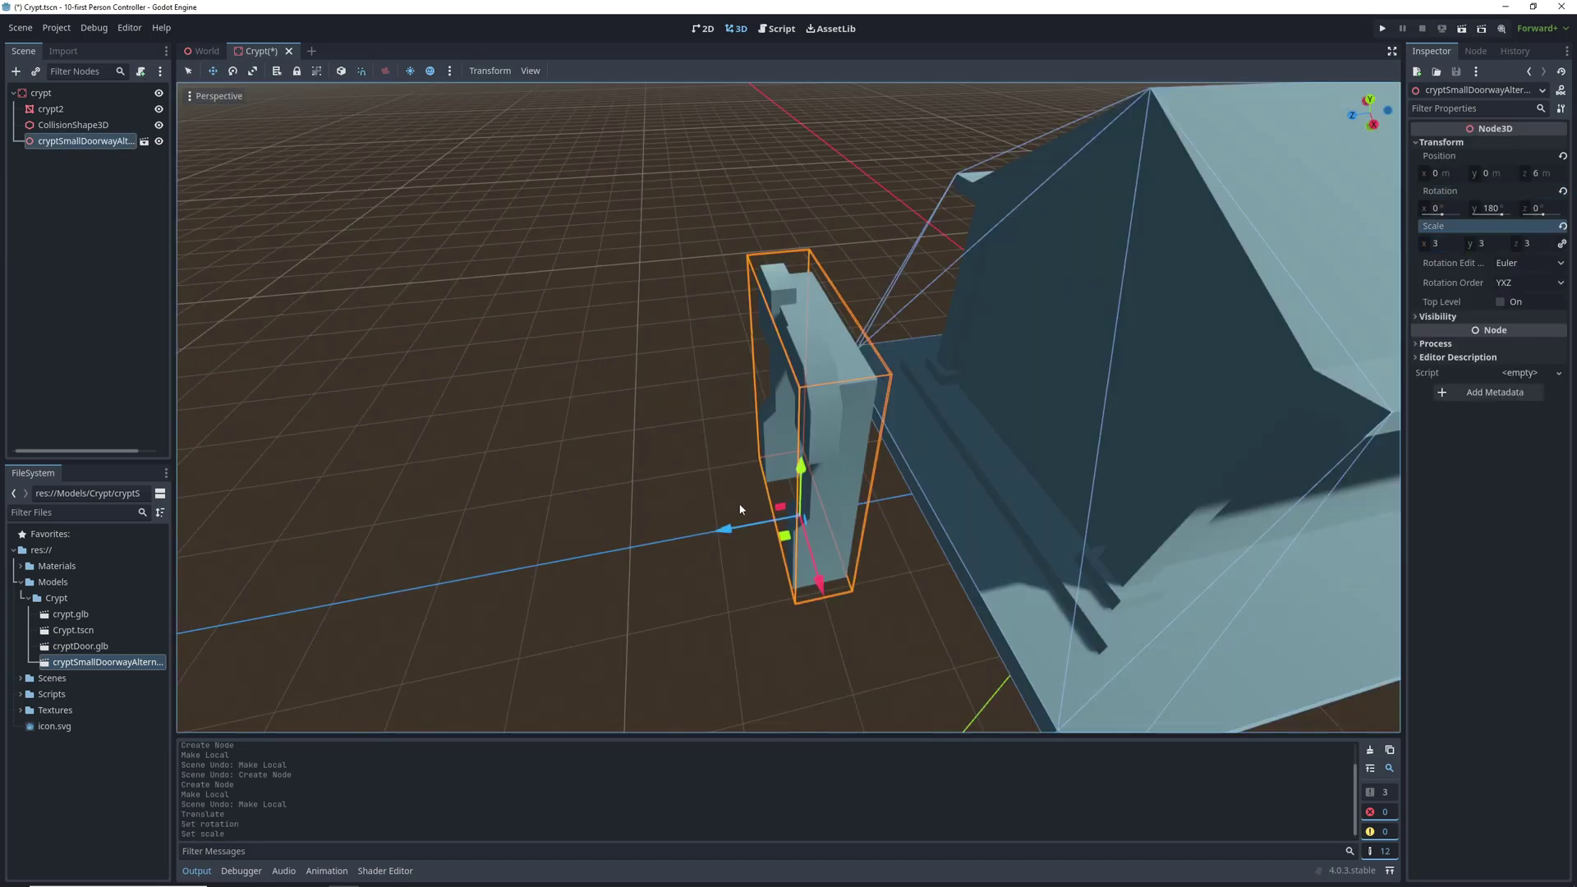
Step: Move the doorway along Z against the front of the crypt, to a Z position of 3.4 m
drag(734, 527, 907, 475)
key(w)
right_drag(894, 483, 894, 483)
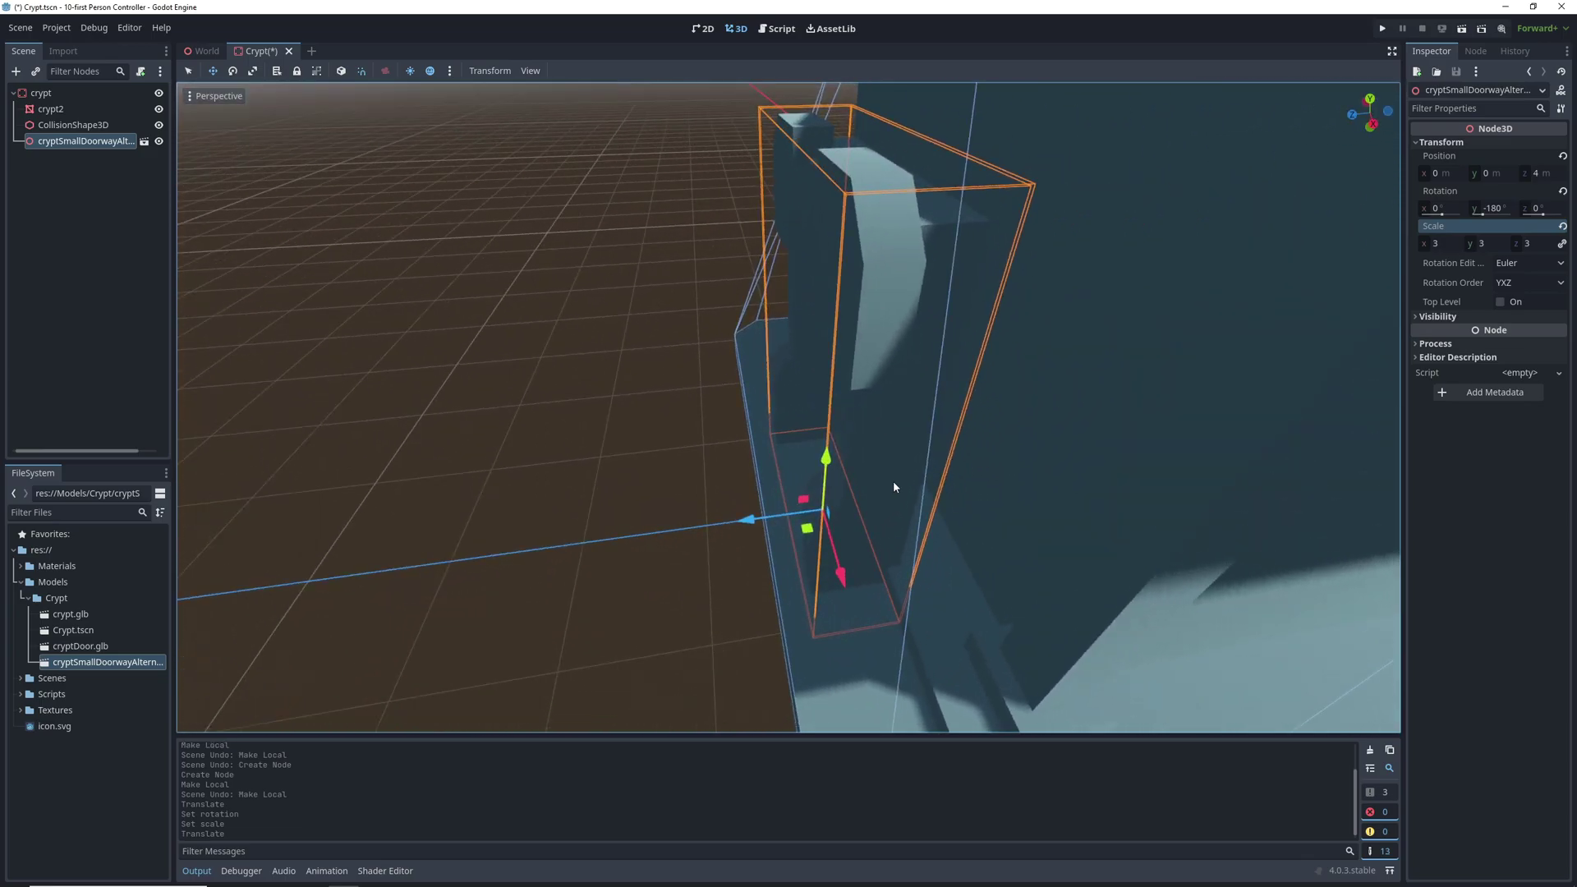
drag(741, 525, 771, 518)
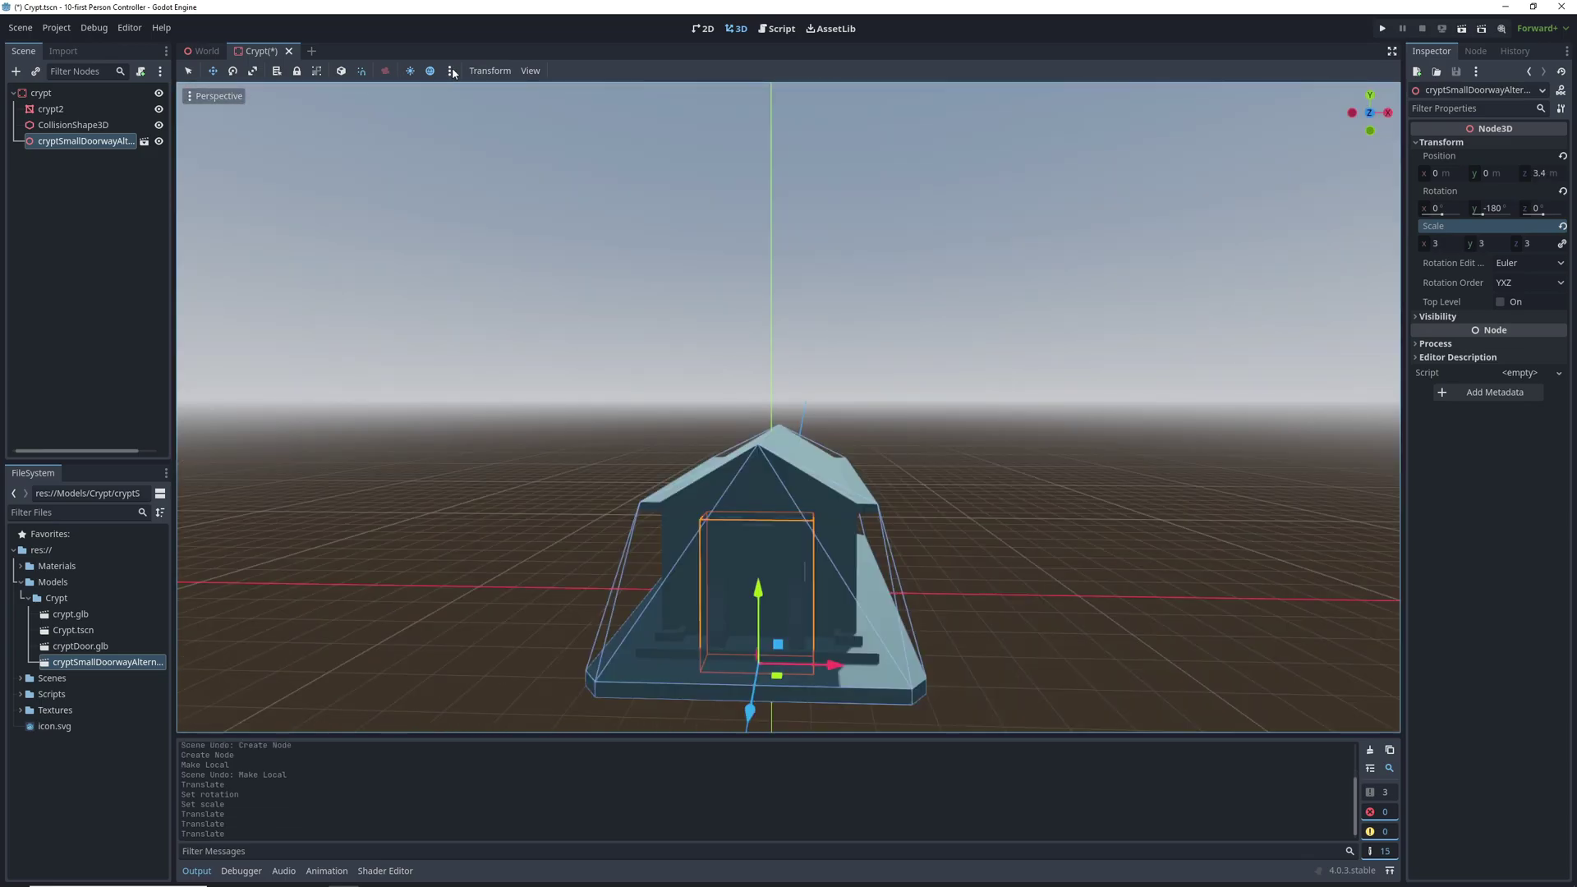
Step: Set the preview sun's azimuth to 180 and fine-tune the doorway's Z position to 3.4 m
click(451, 72)
click(416, 237)
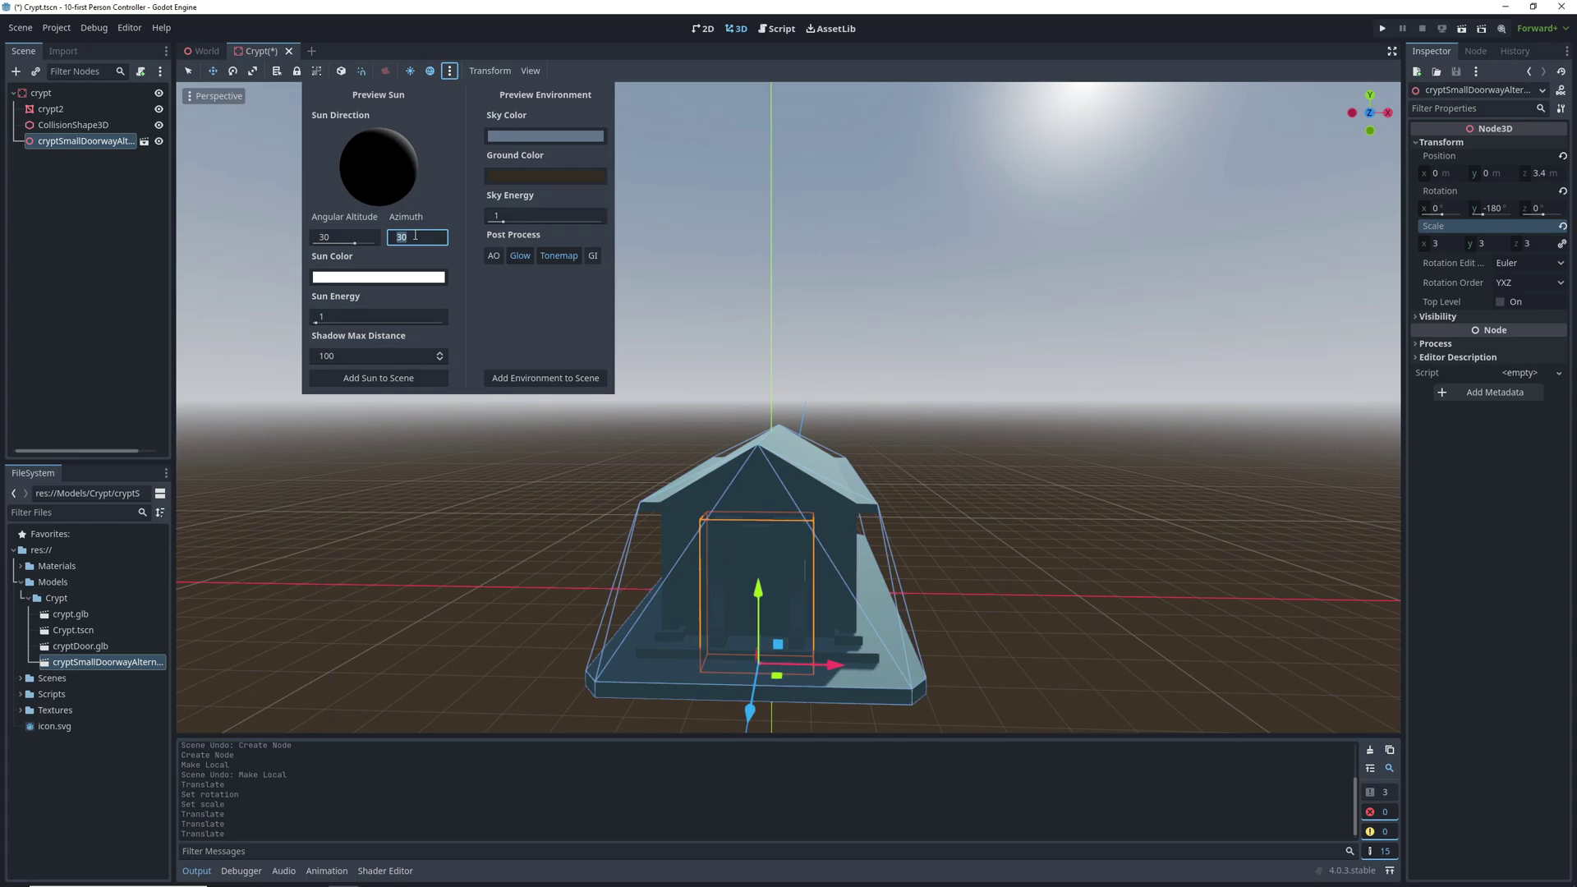
key(Return)
click(416, 237)
text(180)
key(Return)
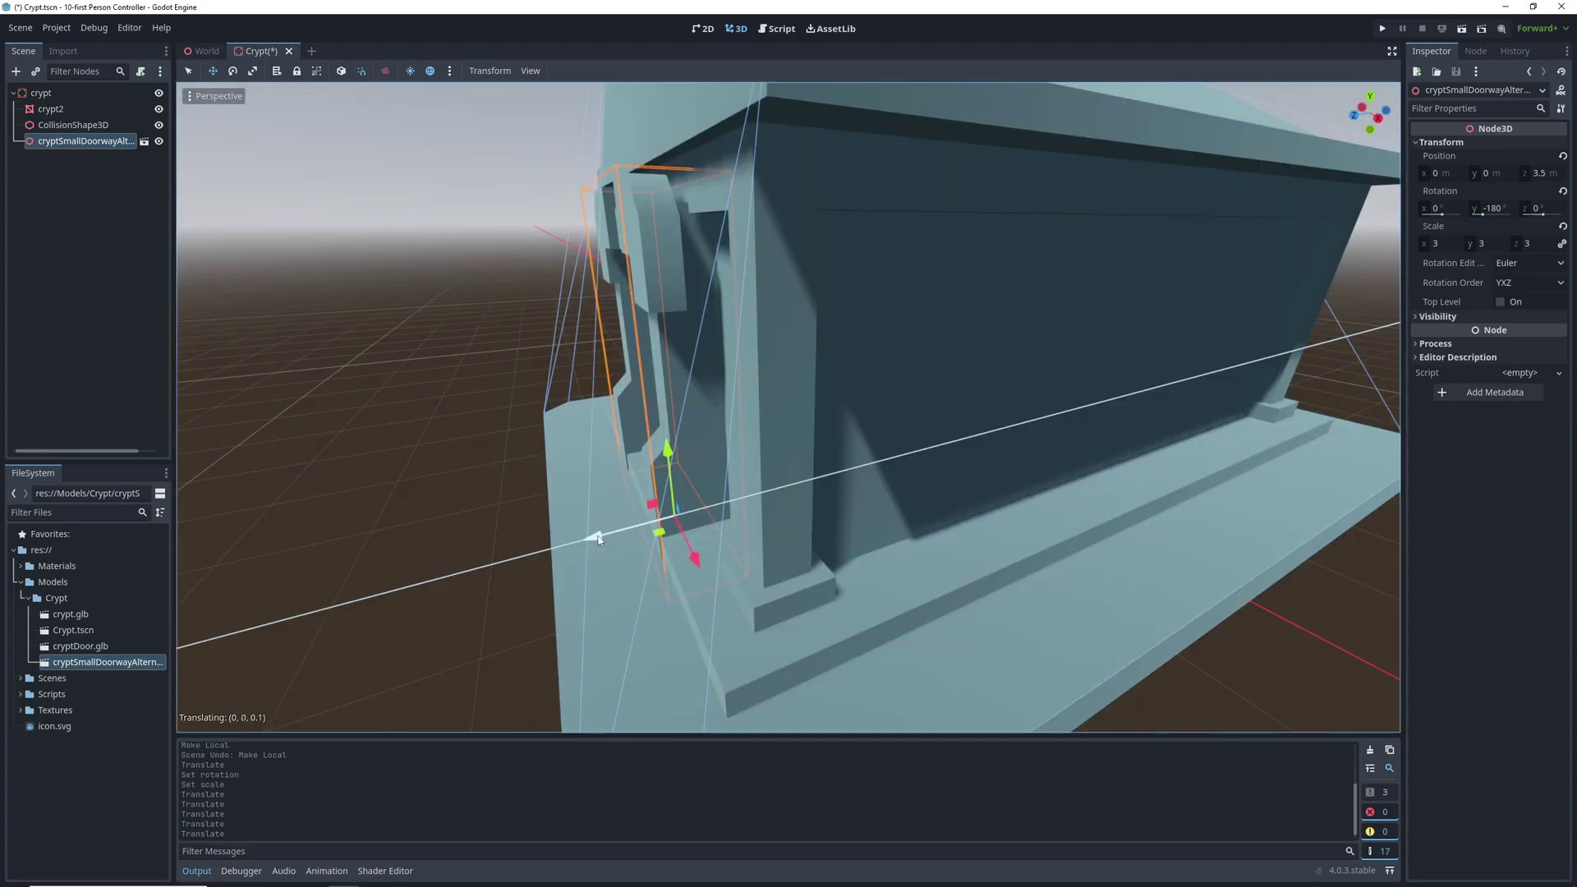
drag(599, 536, 605, 530)
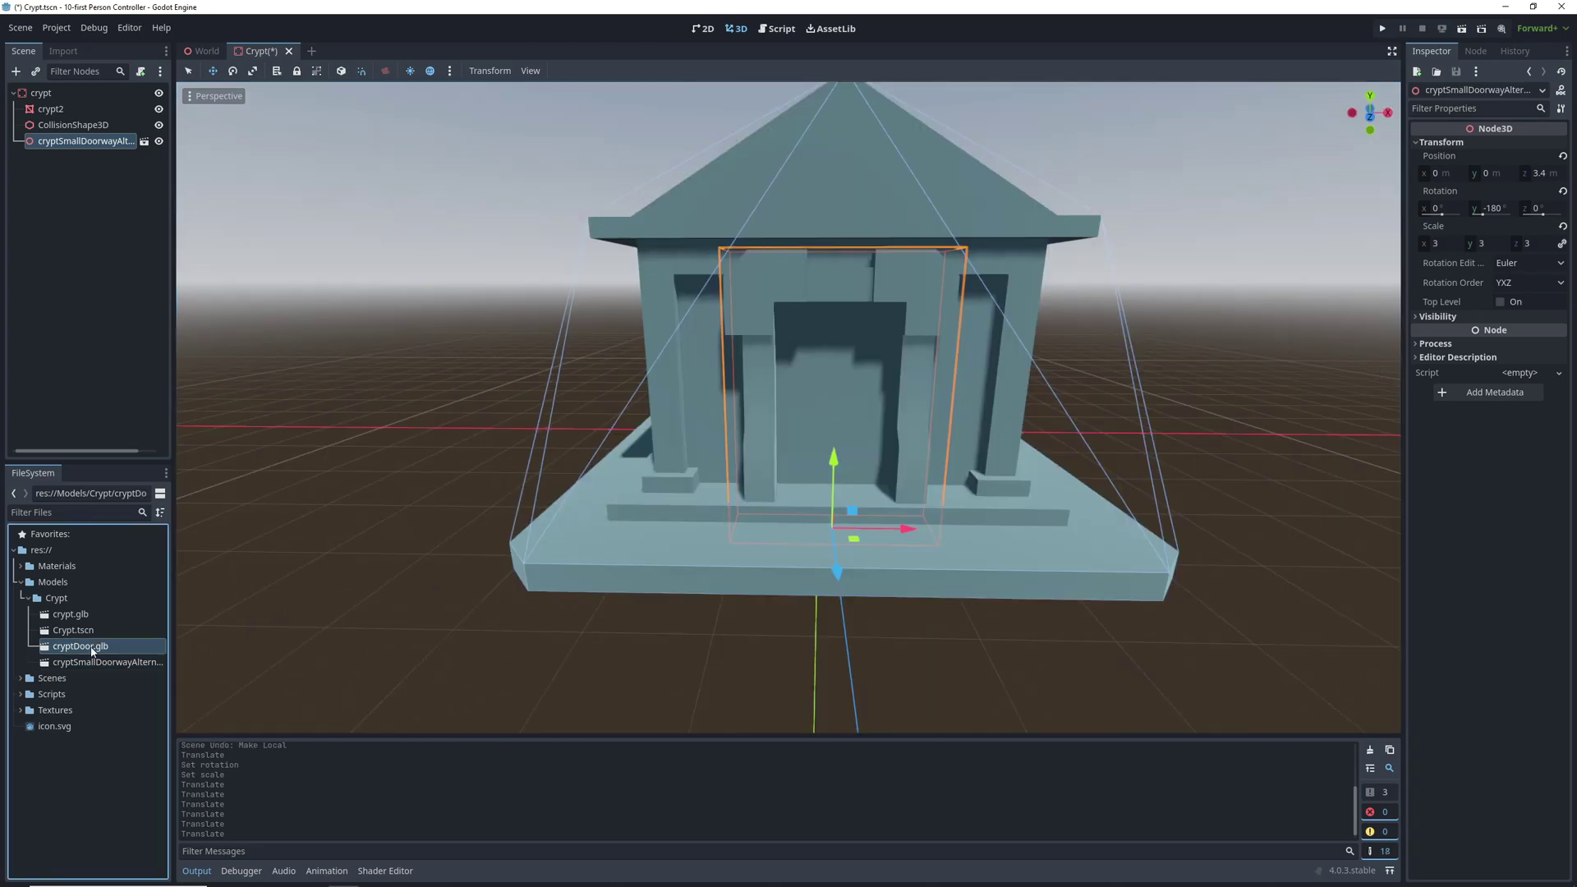
Step: Add the cryptDoor model to the crypt scene, rotated 180° about Y and scaled to 3 on all axes
drag(616, 625, 926, 646)
click(40, 158)
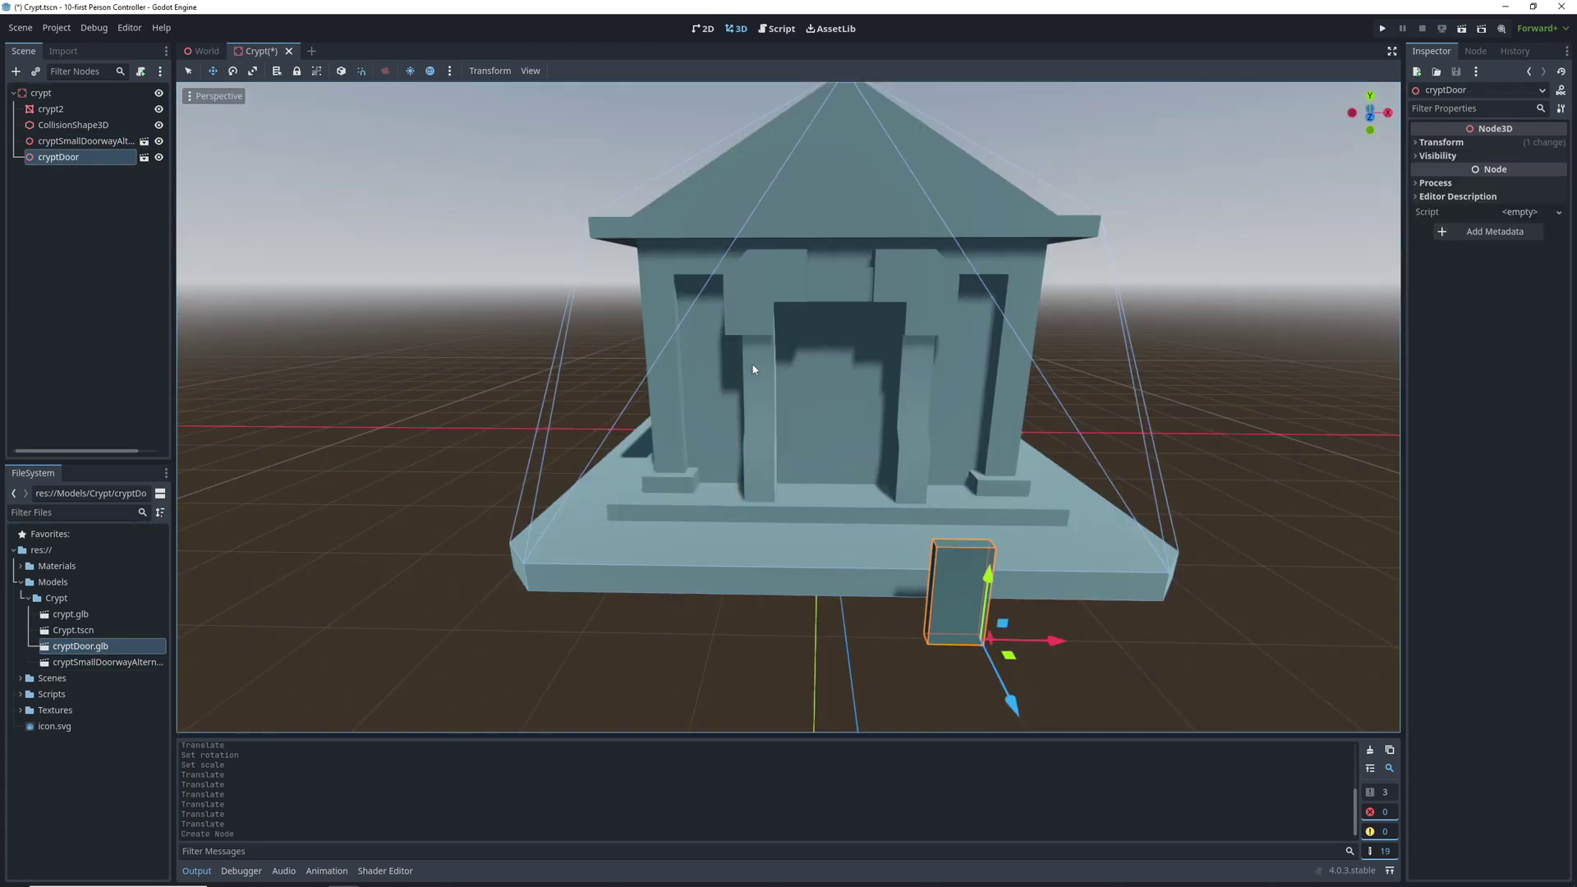
click(1439, 142)
click(1493, 208)
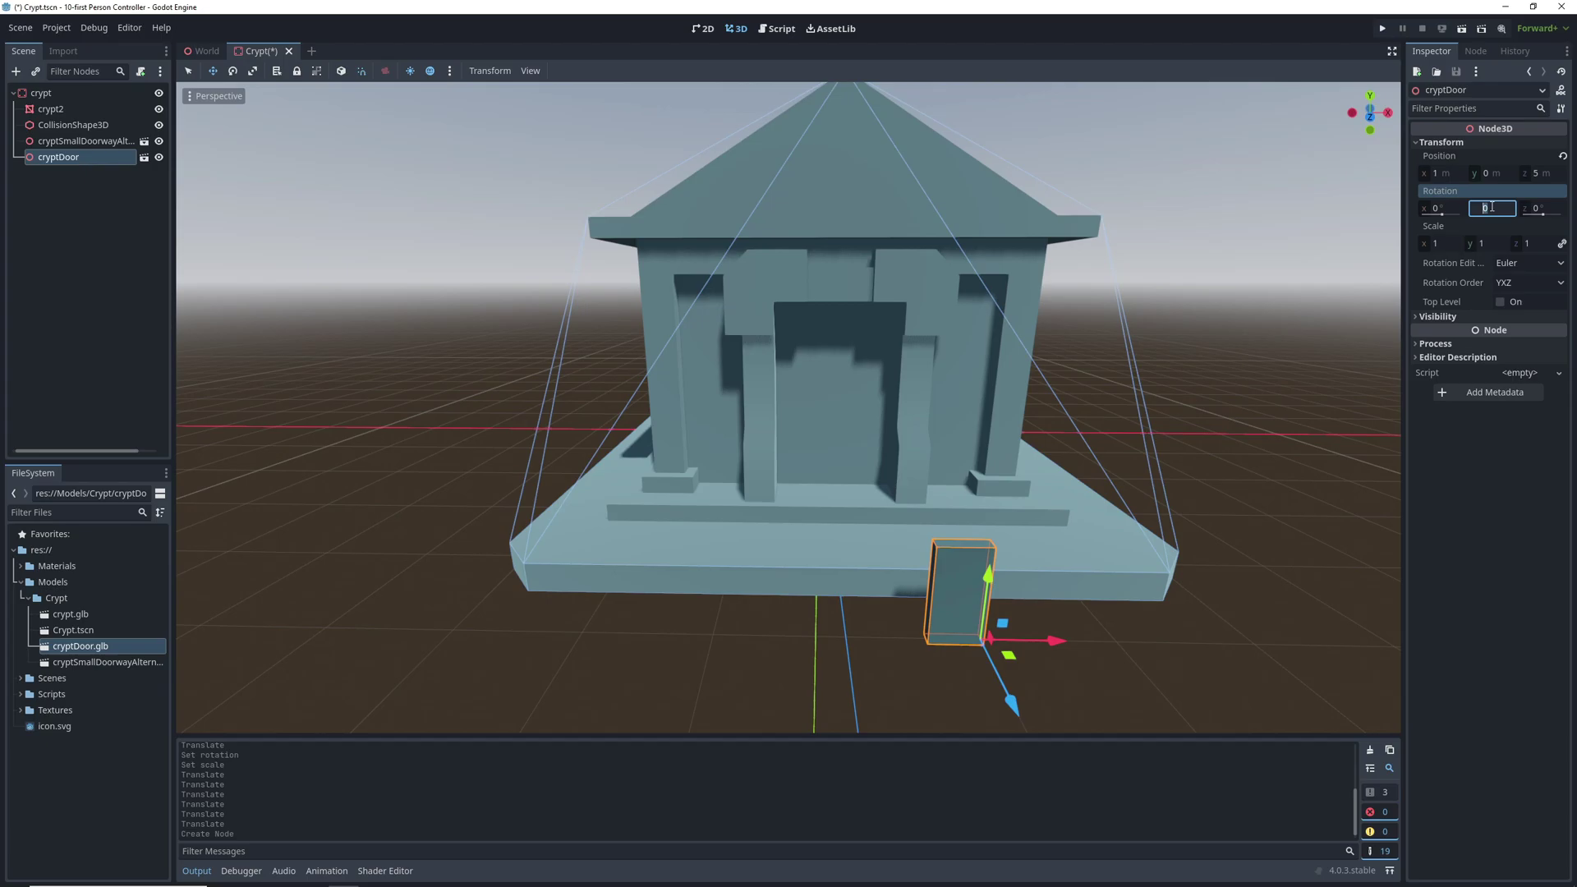
click(1437, 244)
text(3)
key(Return)
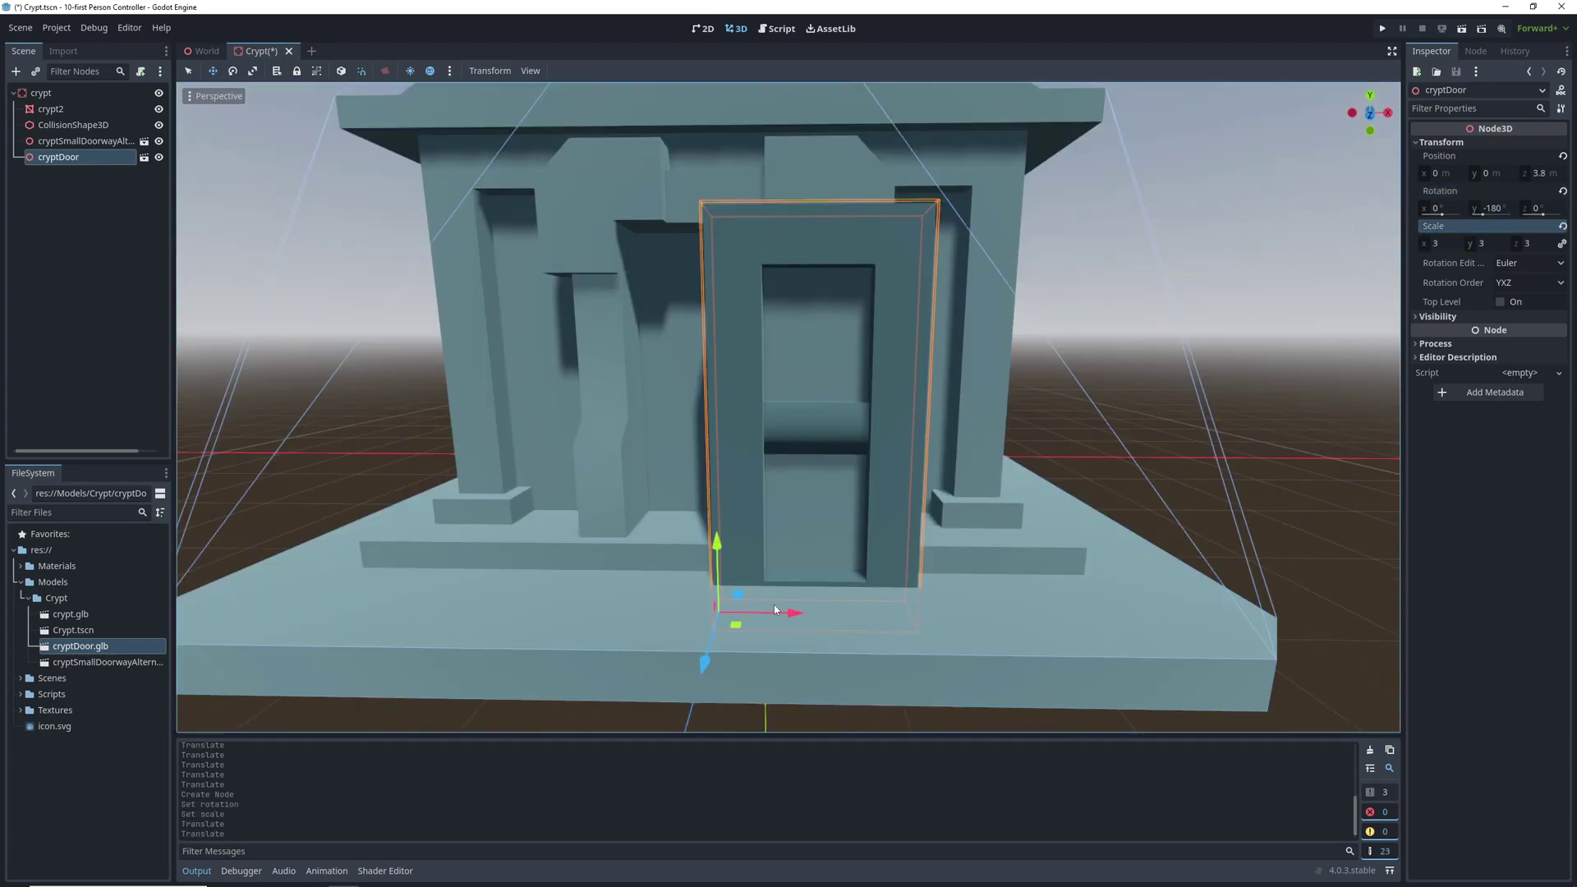
Step: Fit the door into the doorway by moving it to X -0.6 m and Z 3.4 m
drag(774, 605, 698, 594)
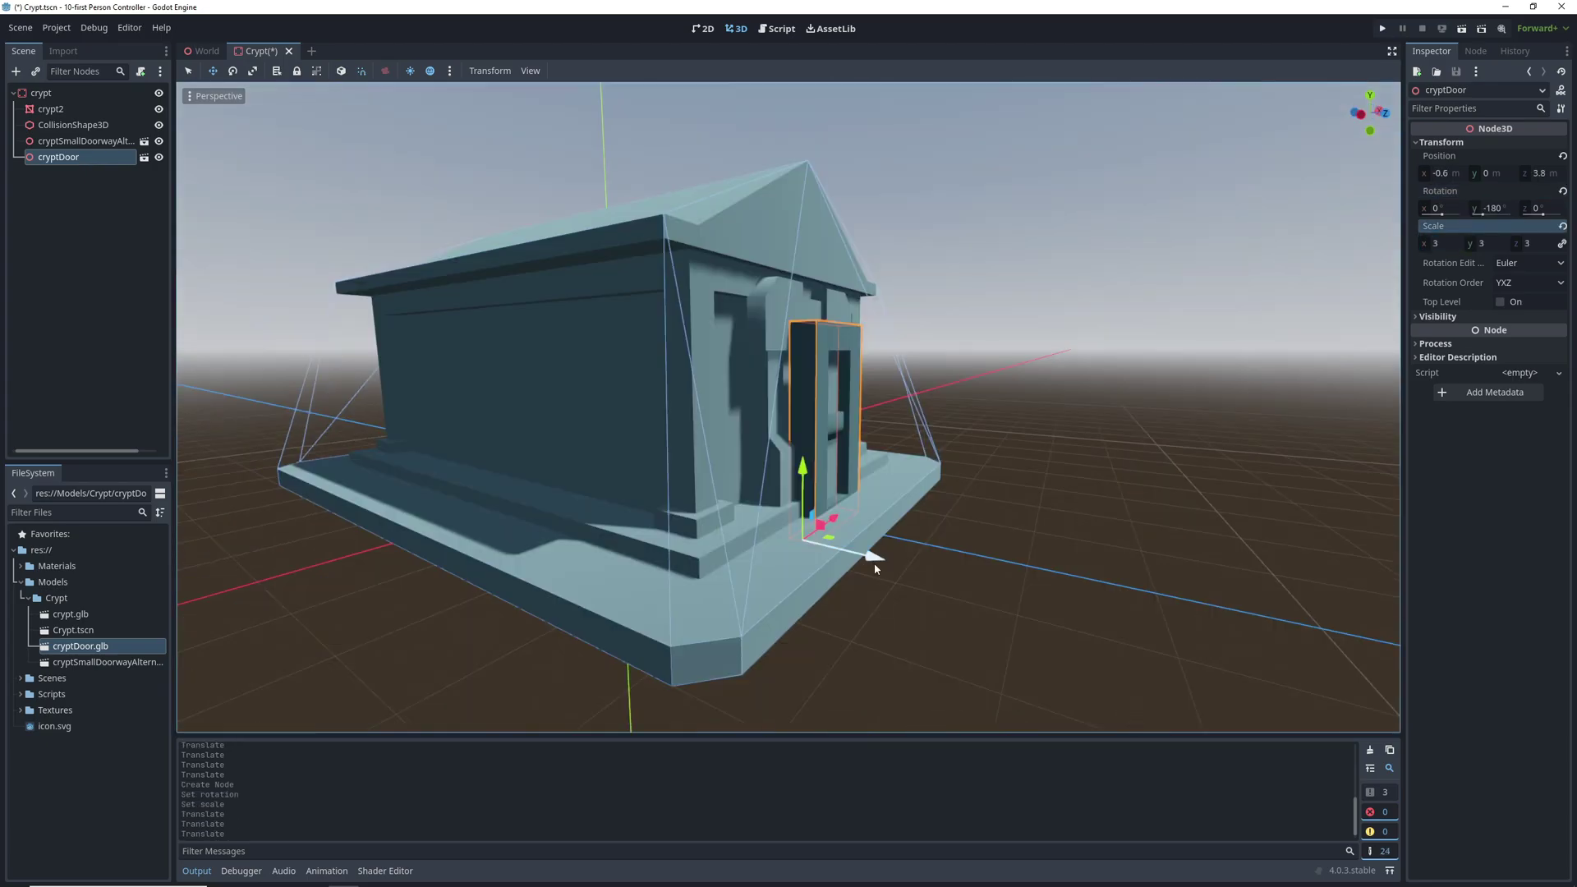
drag(874, 564, 840, 553)
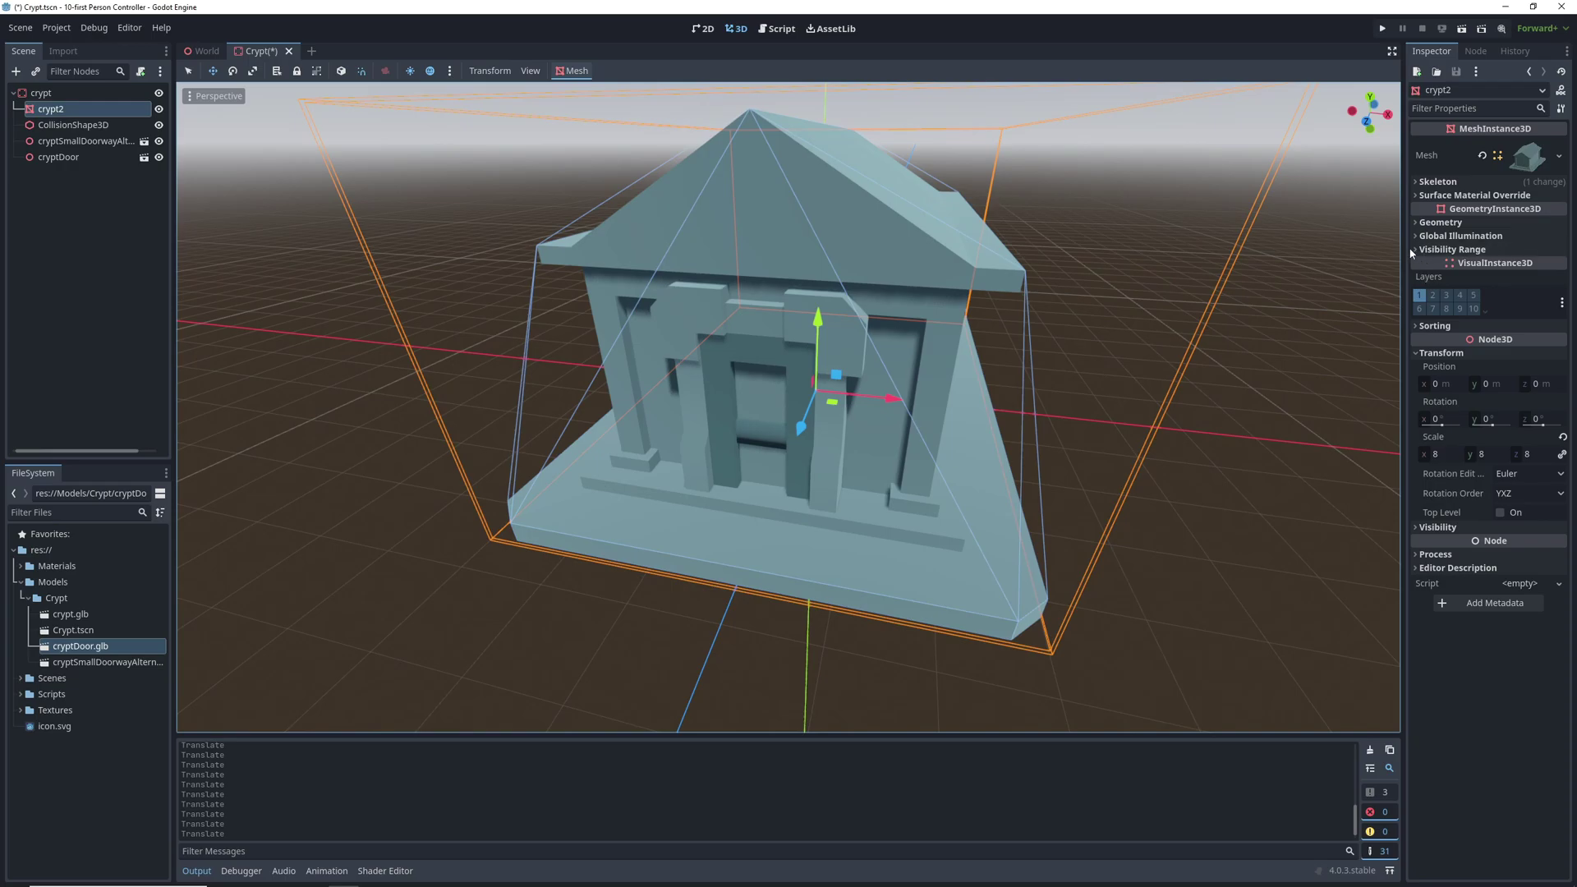
Step: Assign a new StandardMaterial3D to surface material override 0 of the crypt2 mesh and open its properties
click(1430, 194)
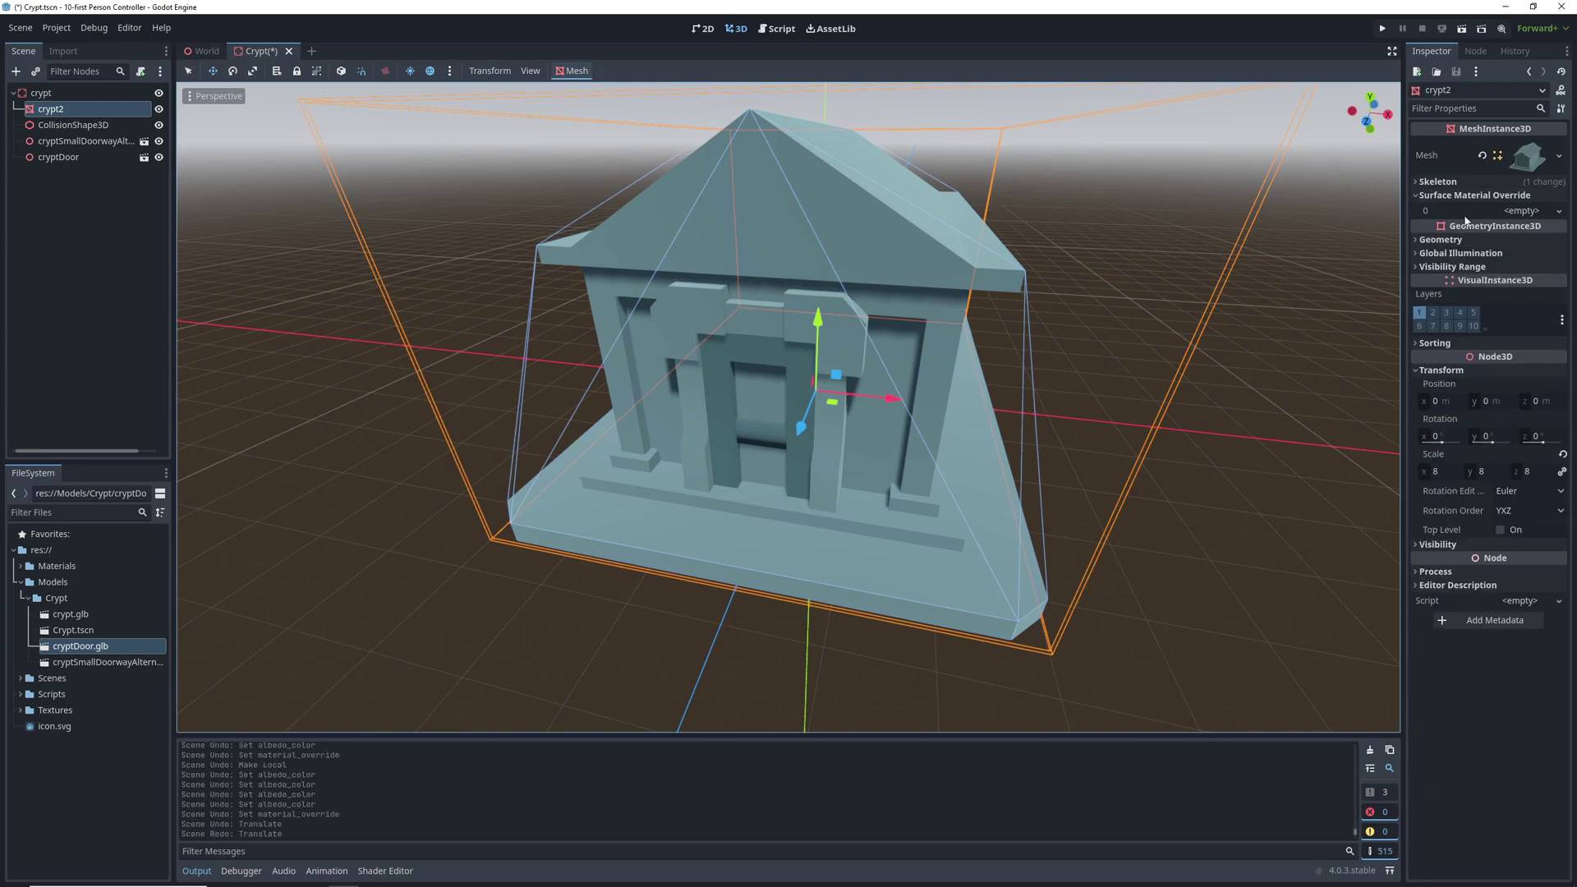
click(1479, 211)
click(1508, 229)
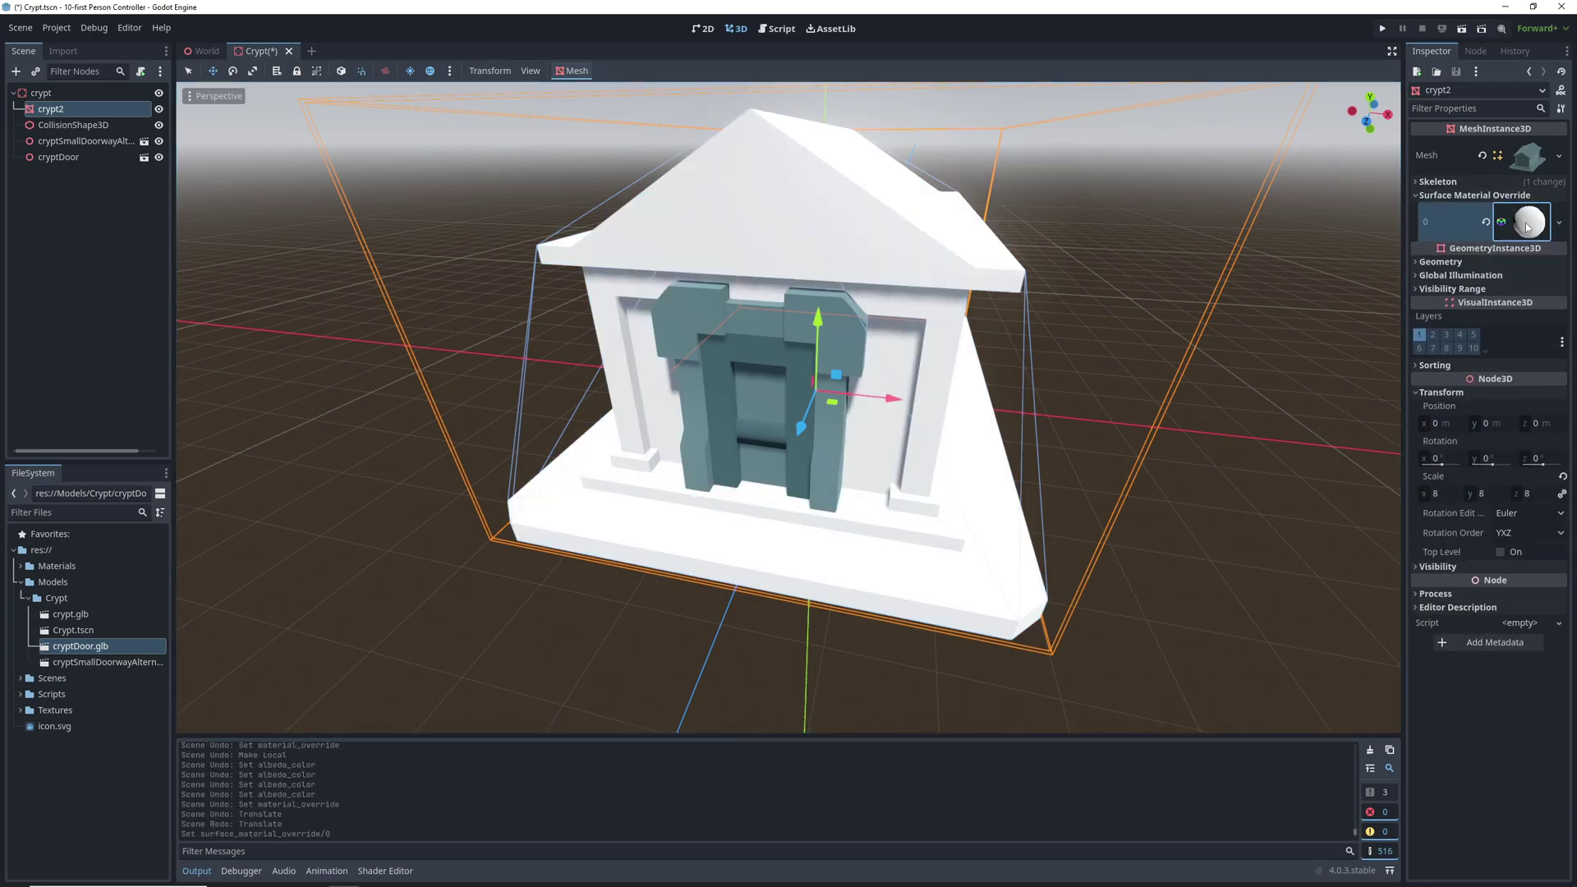
click(1528, 223)
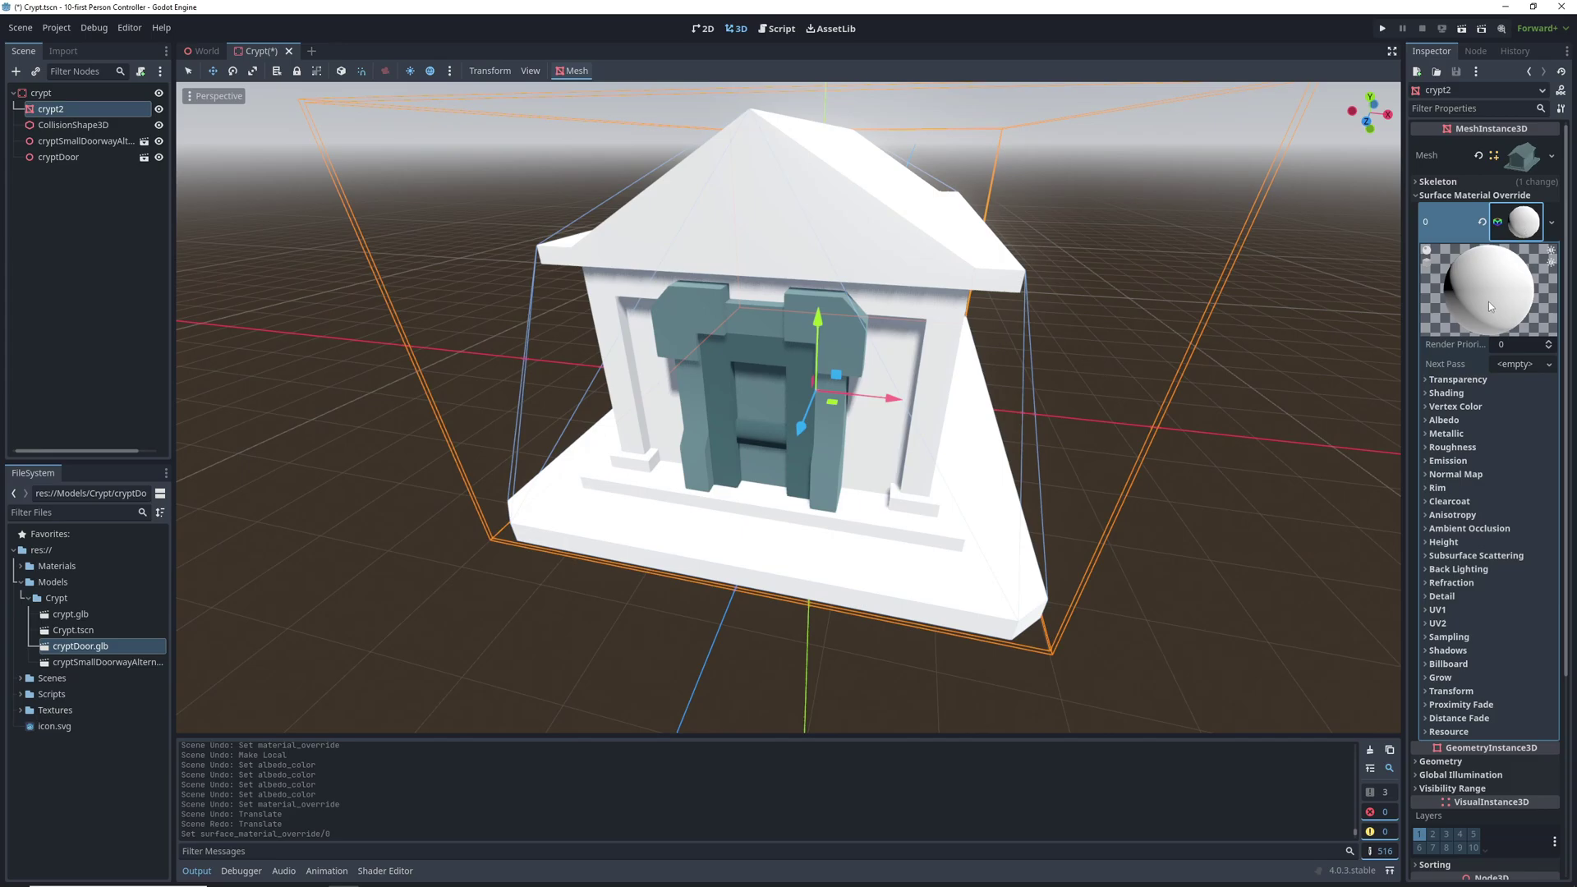
Step: Set the albedo colour of the crypt2 material to a dark olive grey
click(1439, 420)
click(1518, 436)
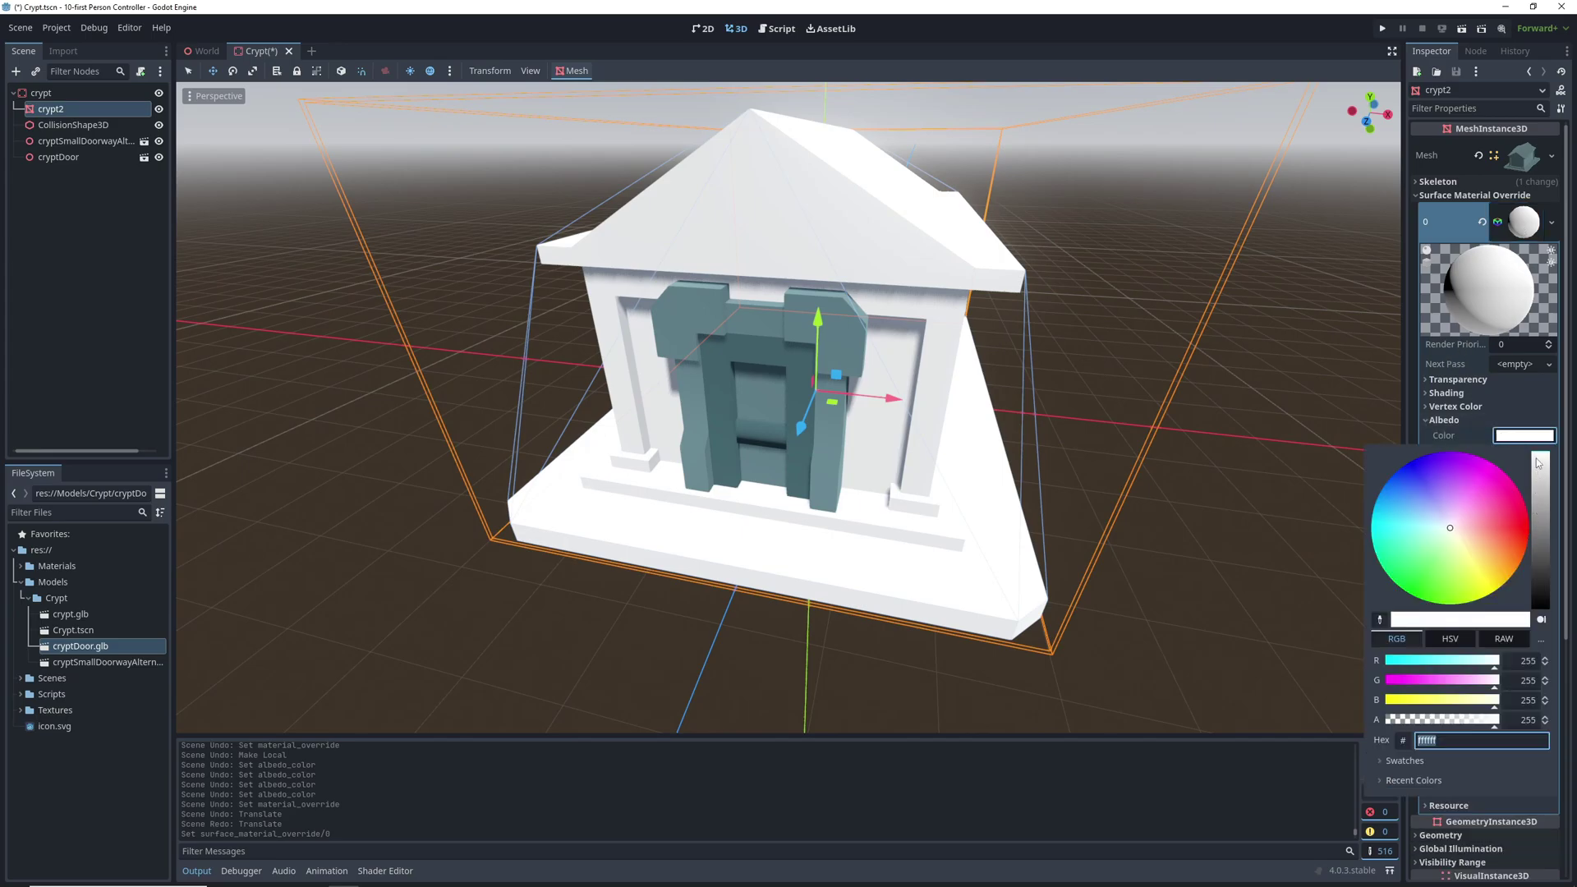
drag(1539, 463, 1541, 567)
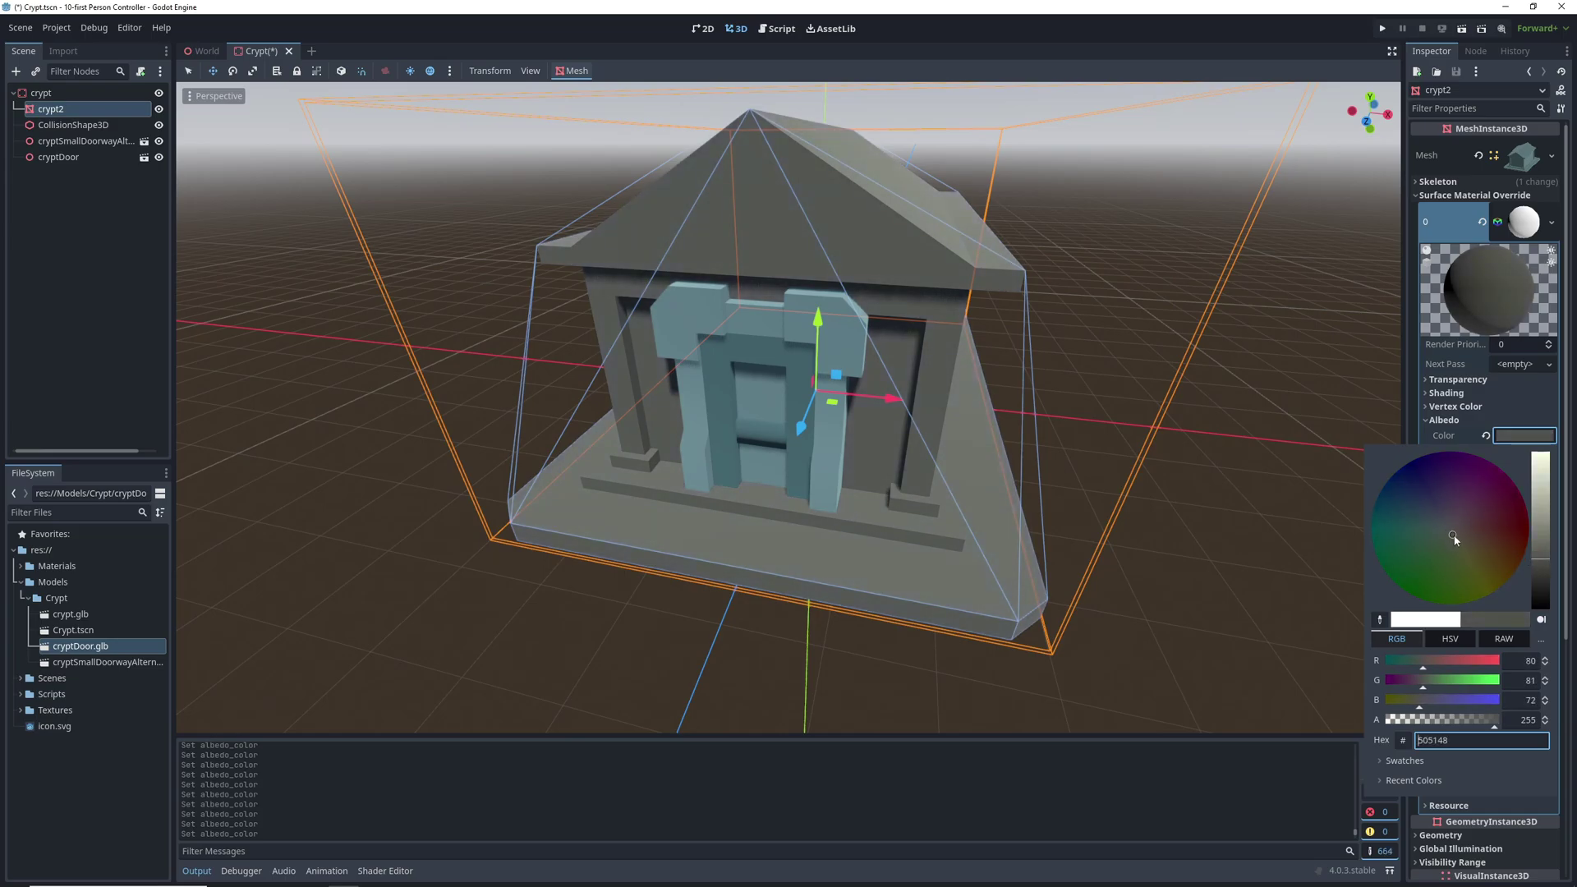
drag(1455, 536, 1456, 539)
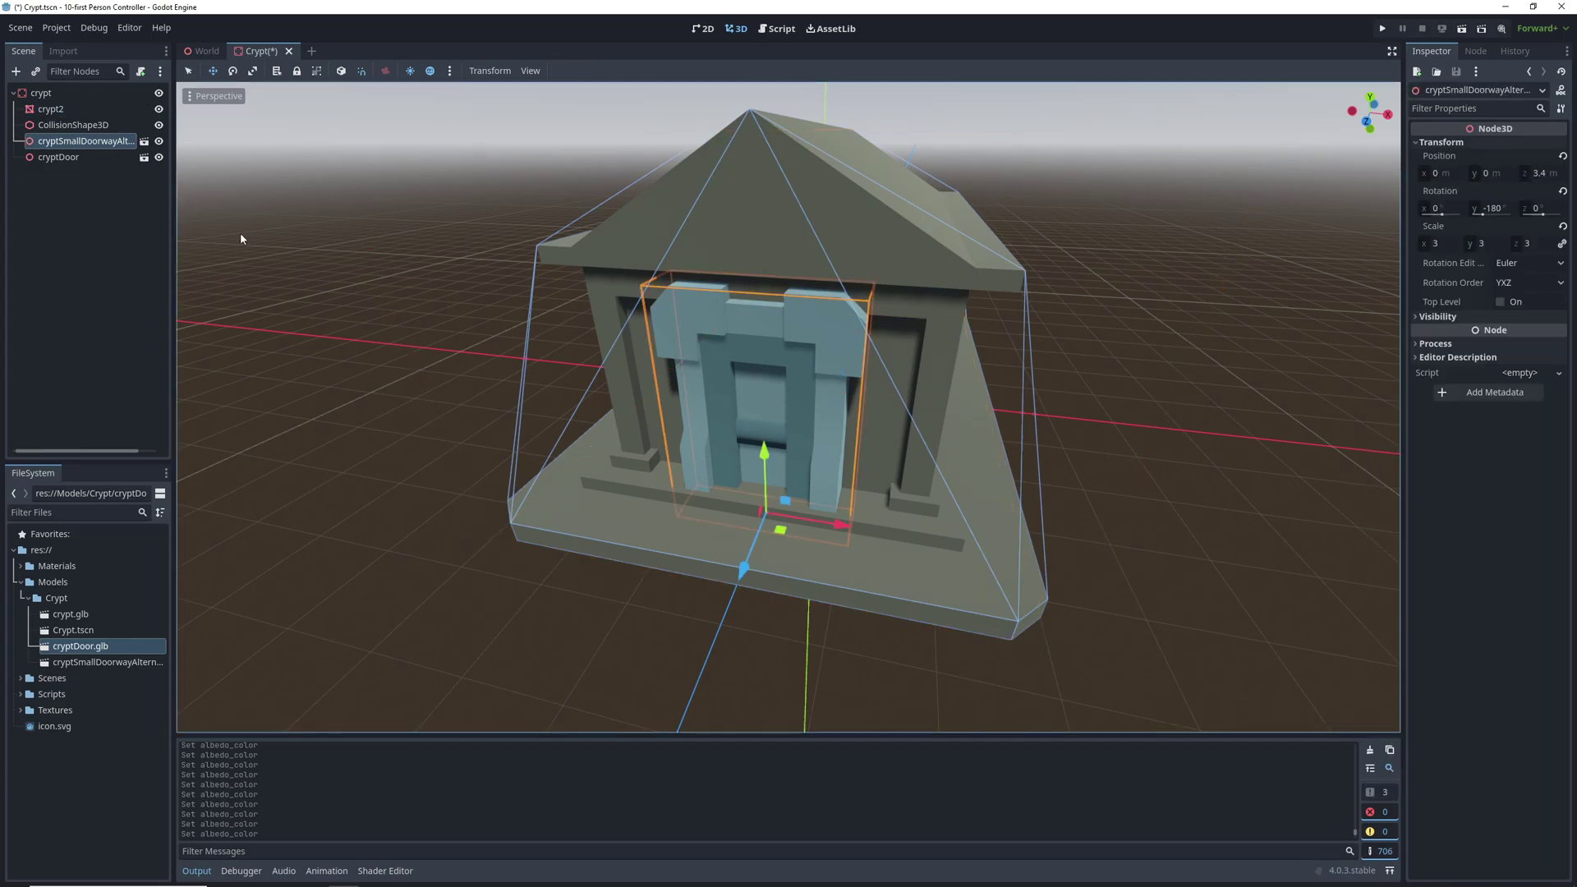
Step: Make the small doorway instance local and select its child mesh
right_click(55, 144)
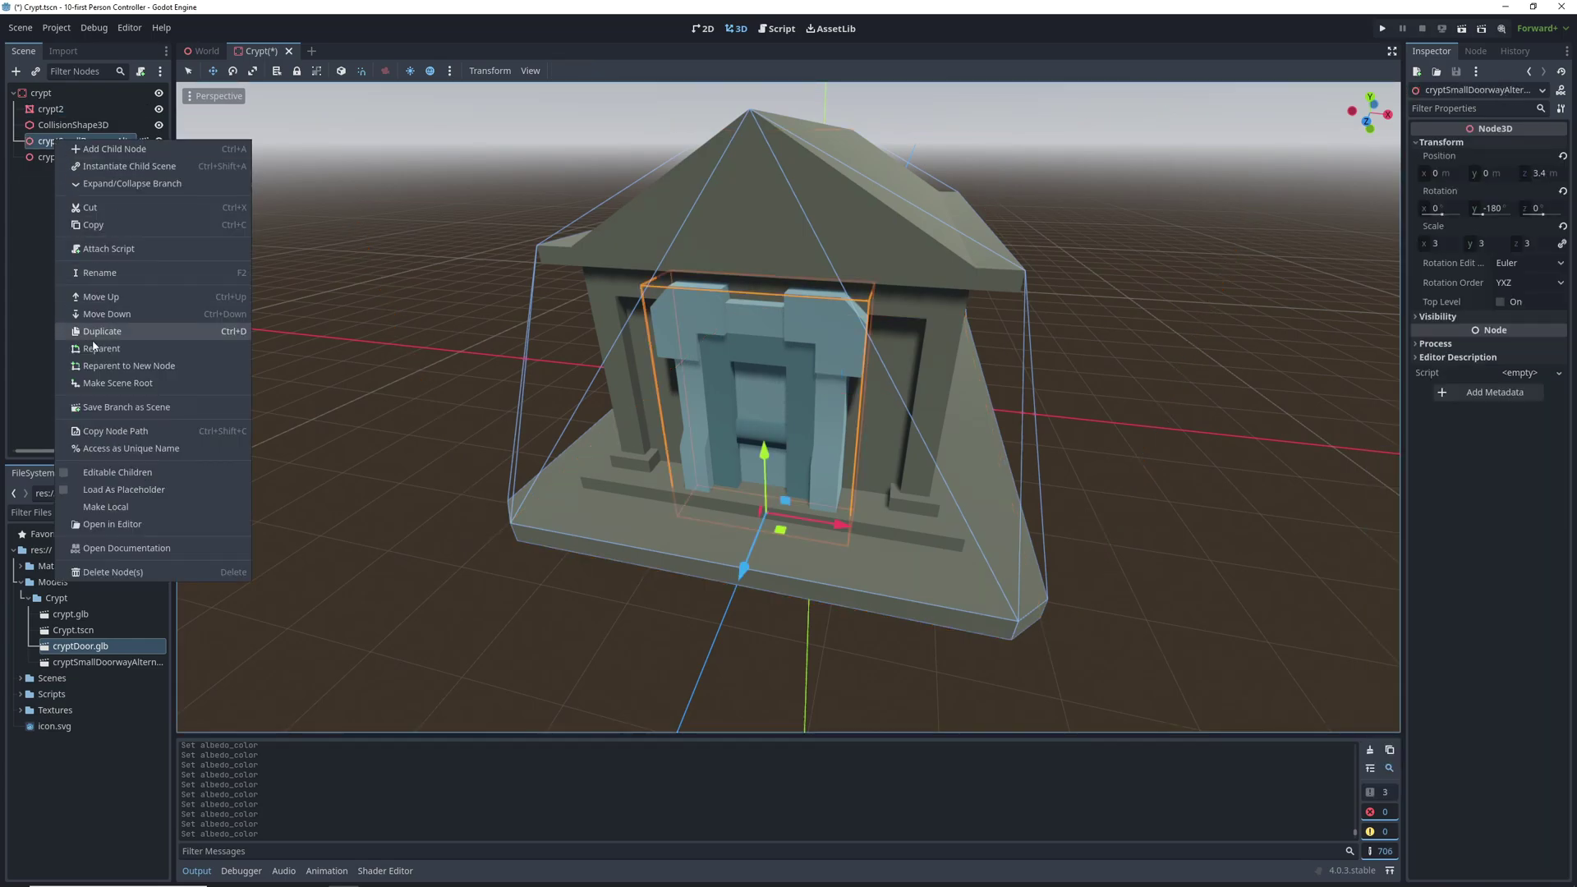
click(115, 507)
click(94, 157)
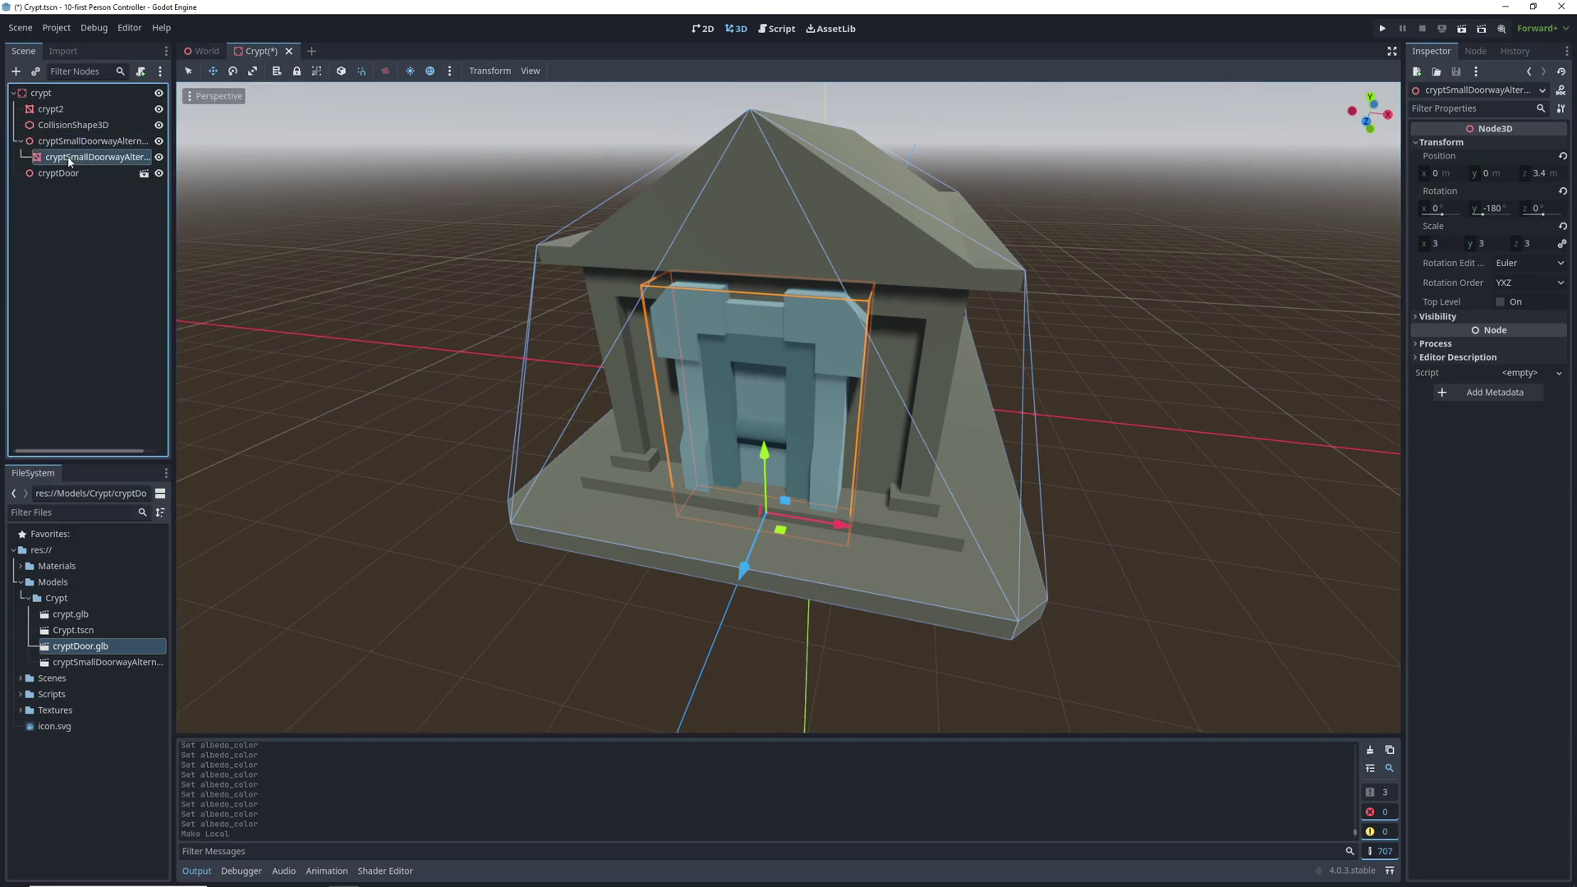
Step: Give the doorway mesh a new StandardMaterial3D surface override with a very dark olive albedo, about #36362d
click(1446, 195)
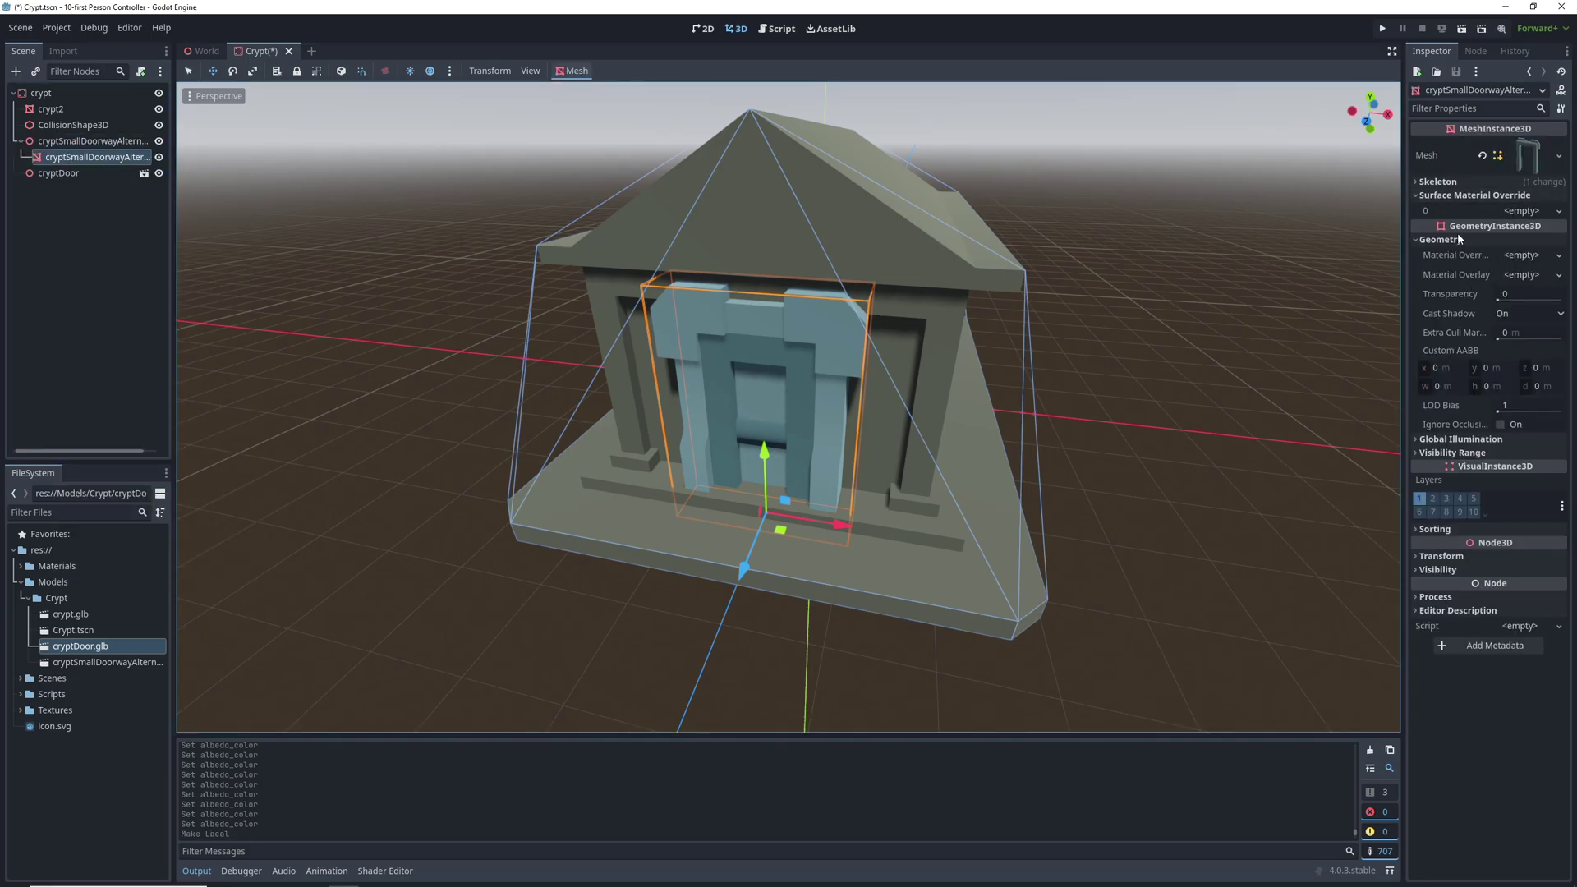
click(1519, 212)
click(1520, 232)
click(1521, 228)
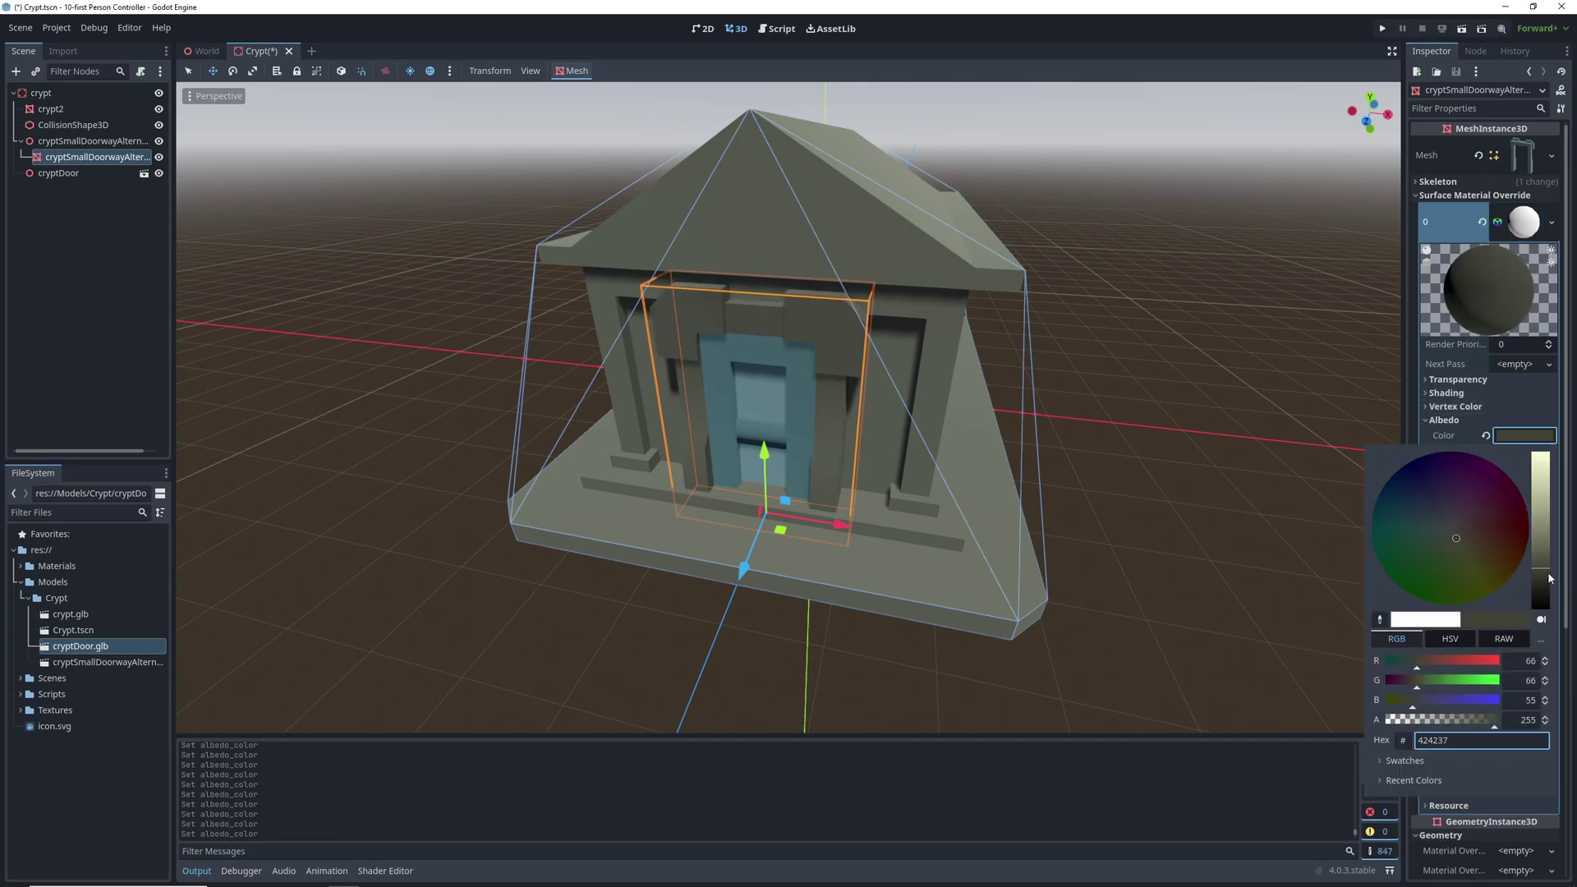
drag(1550, 578, 1546, 582)
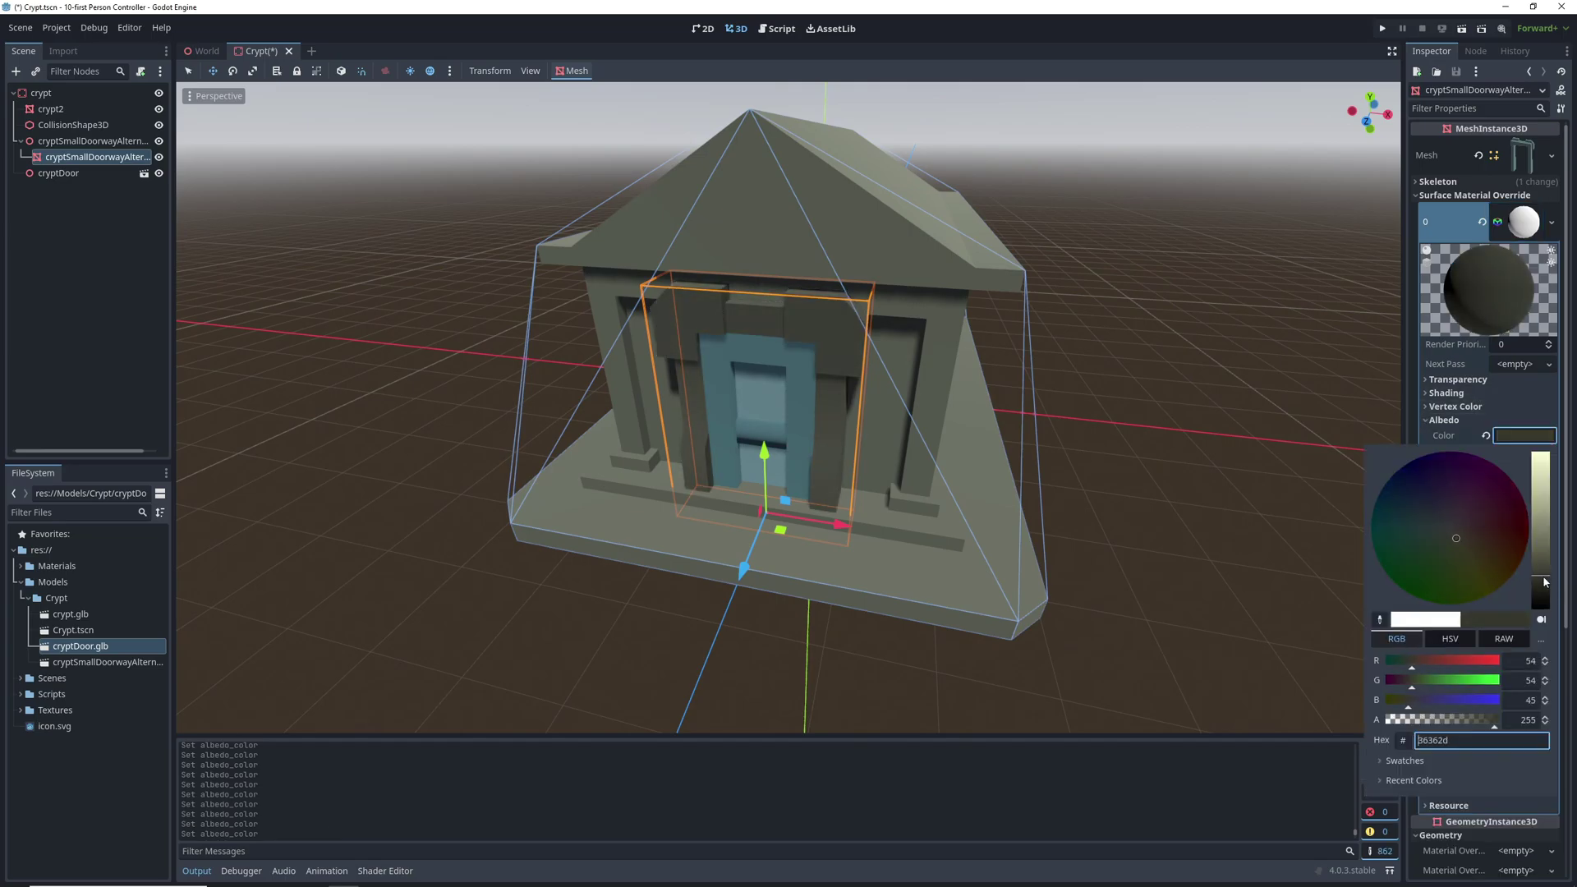
click(1225, 426)
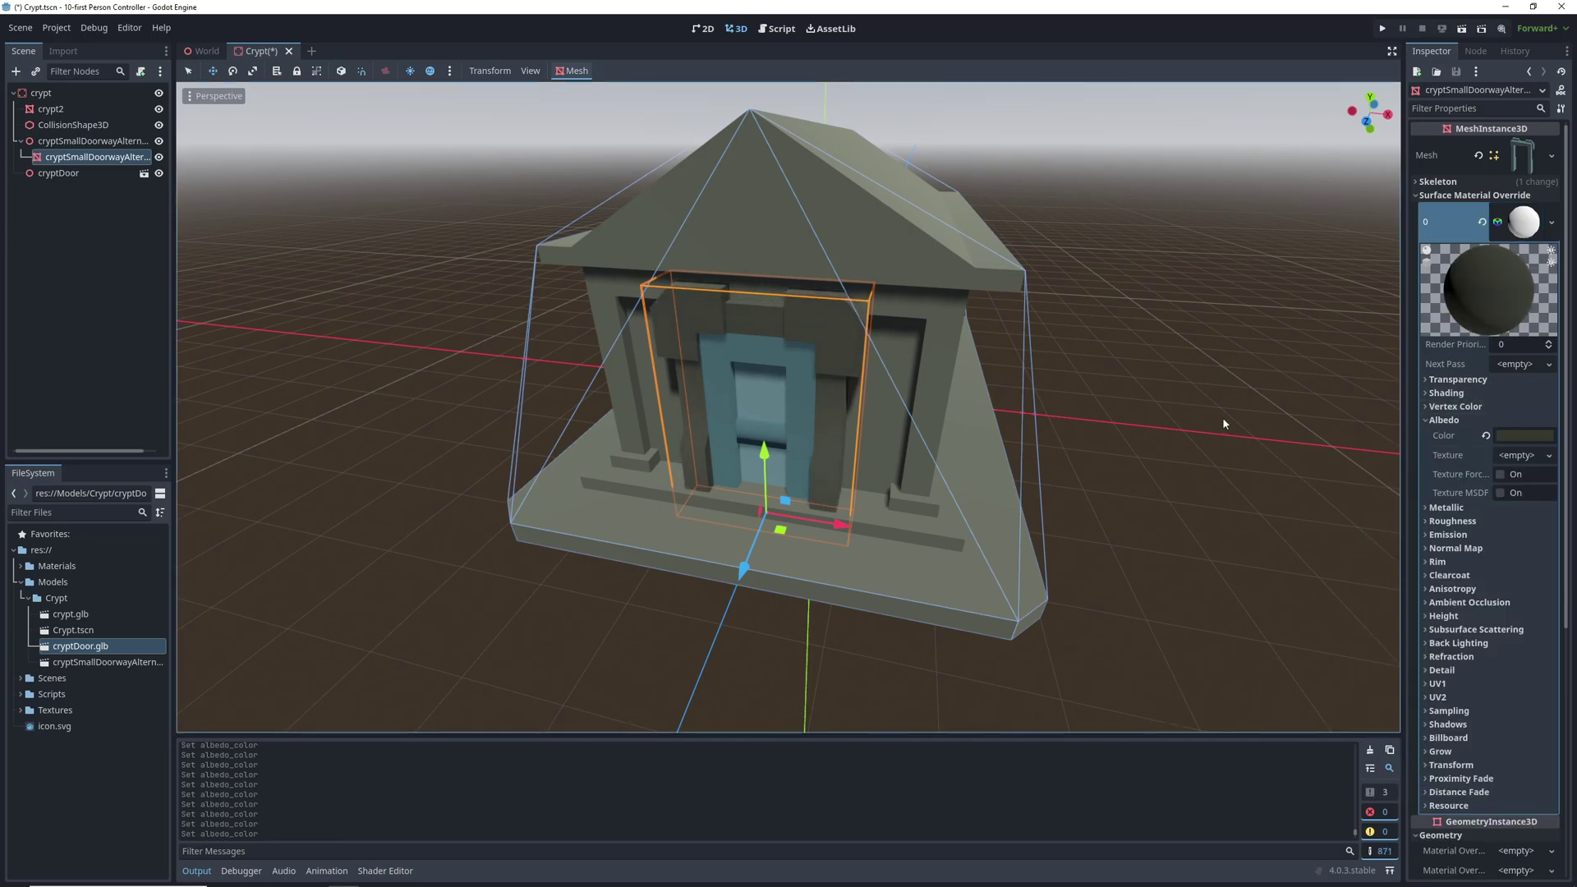
Step: Make the cryptDoor instance local so its mesh can be edited
click(761, 393)
right_click(45, 182)
click(160, 547)
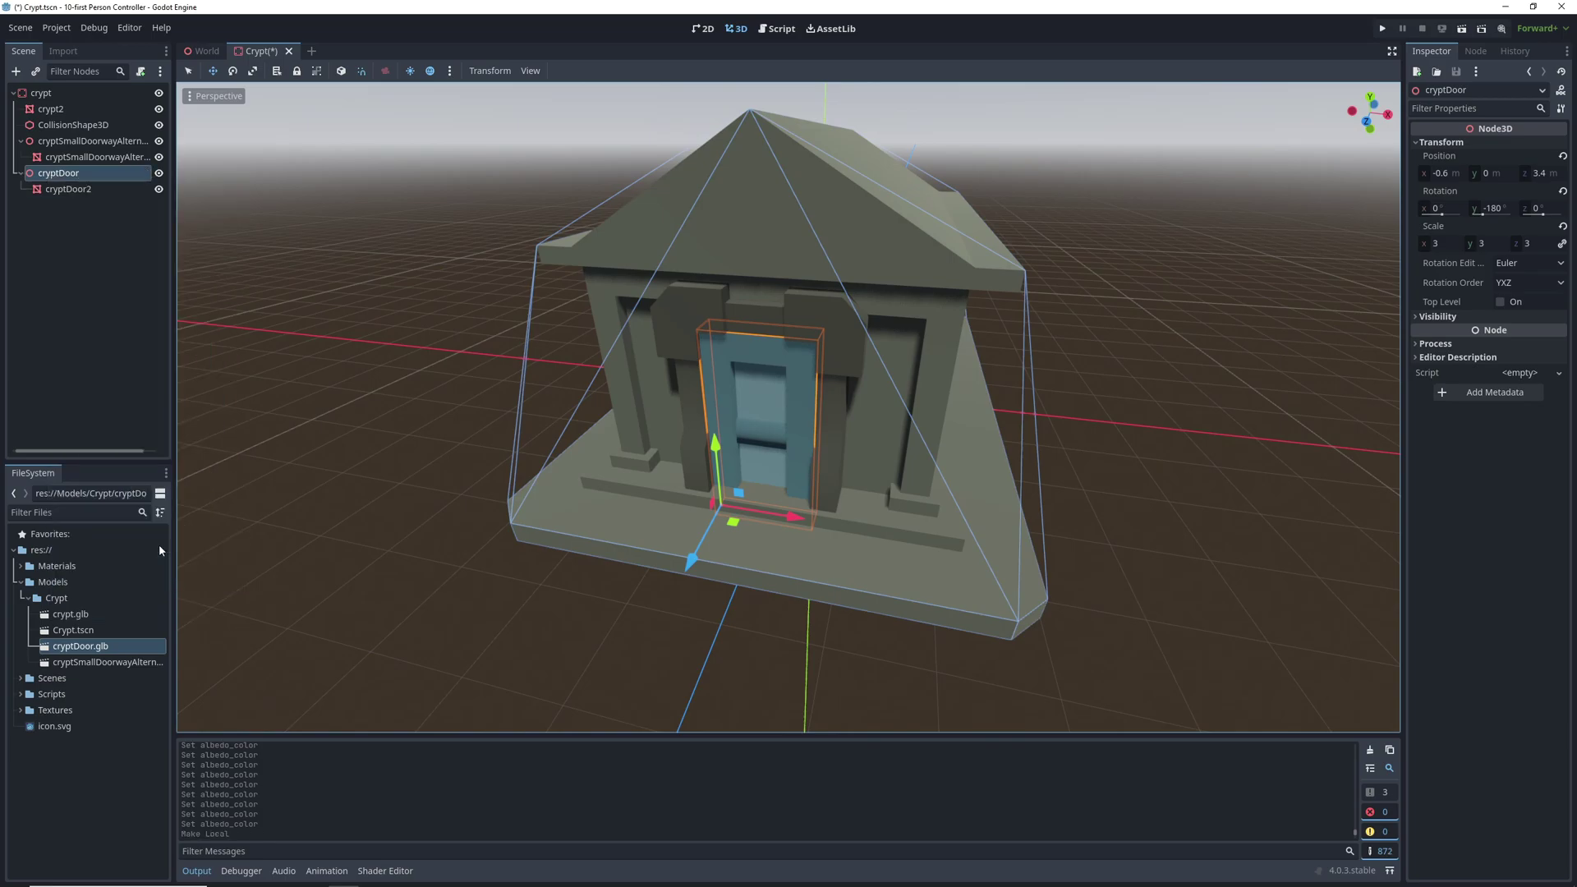
Step: Give surface override 0 of the cryptDoor2 mesh a new StandardMaterial3D with a muted olive albedo, about #595e49
click(68, 193)
click(1431, 197)
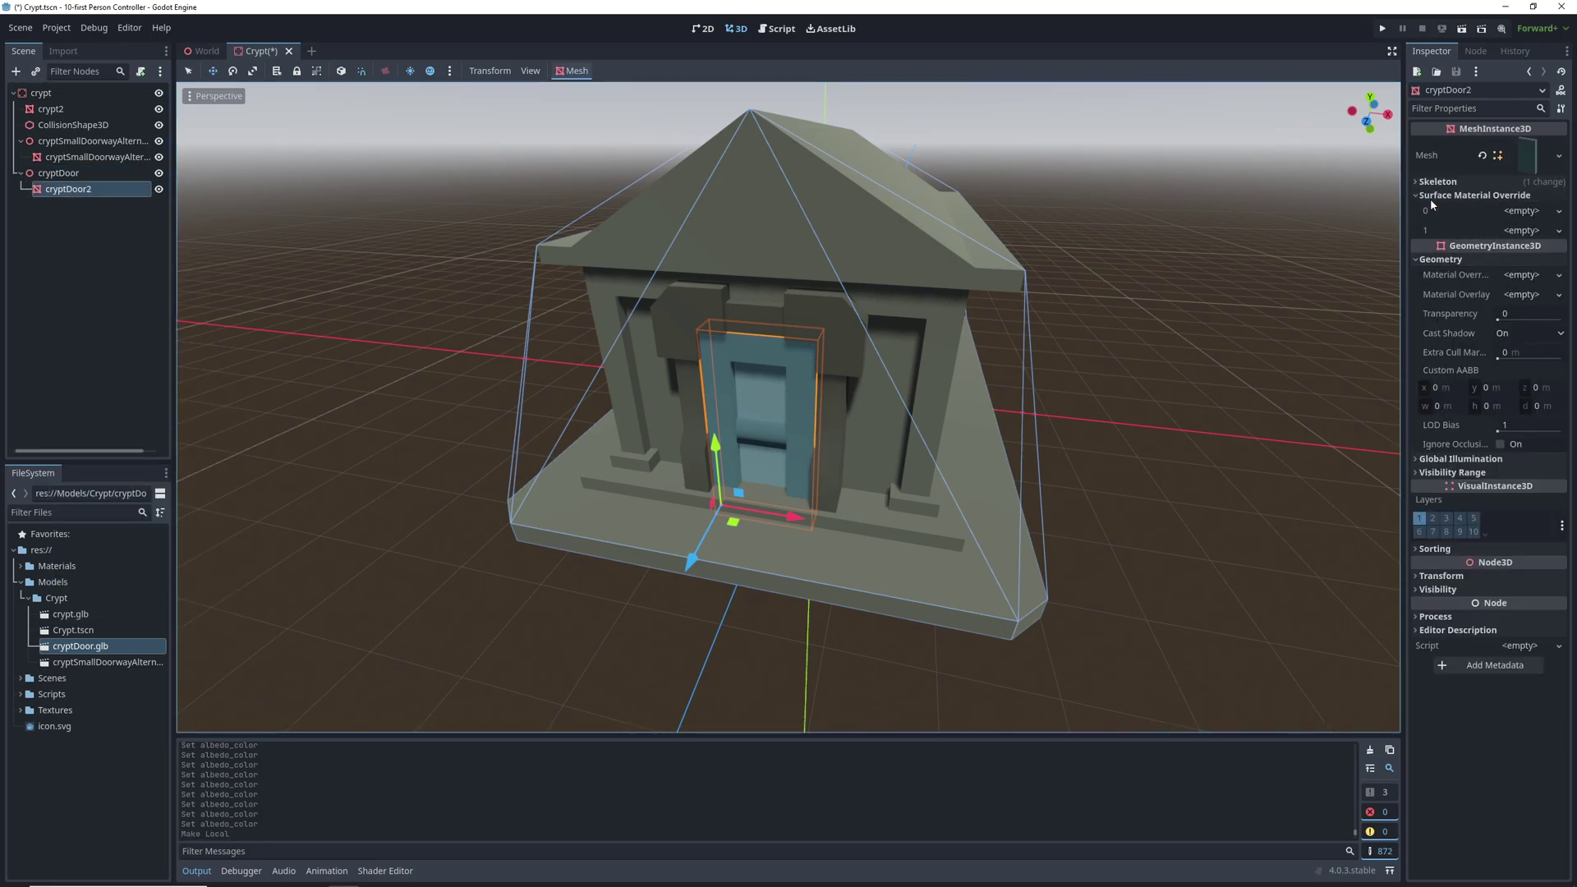
click(1515, 212)
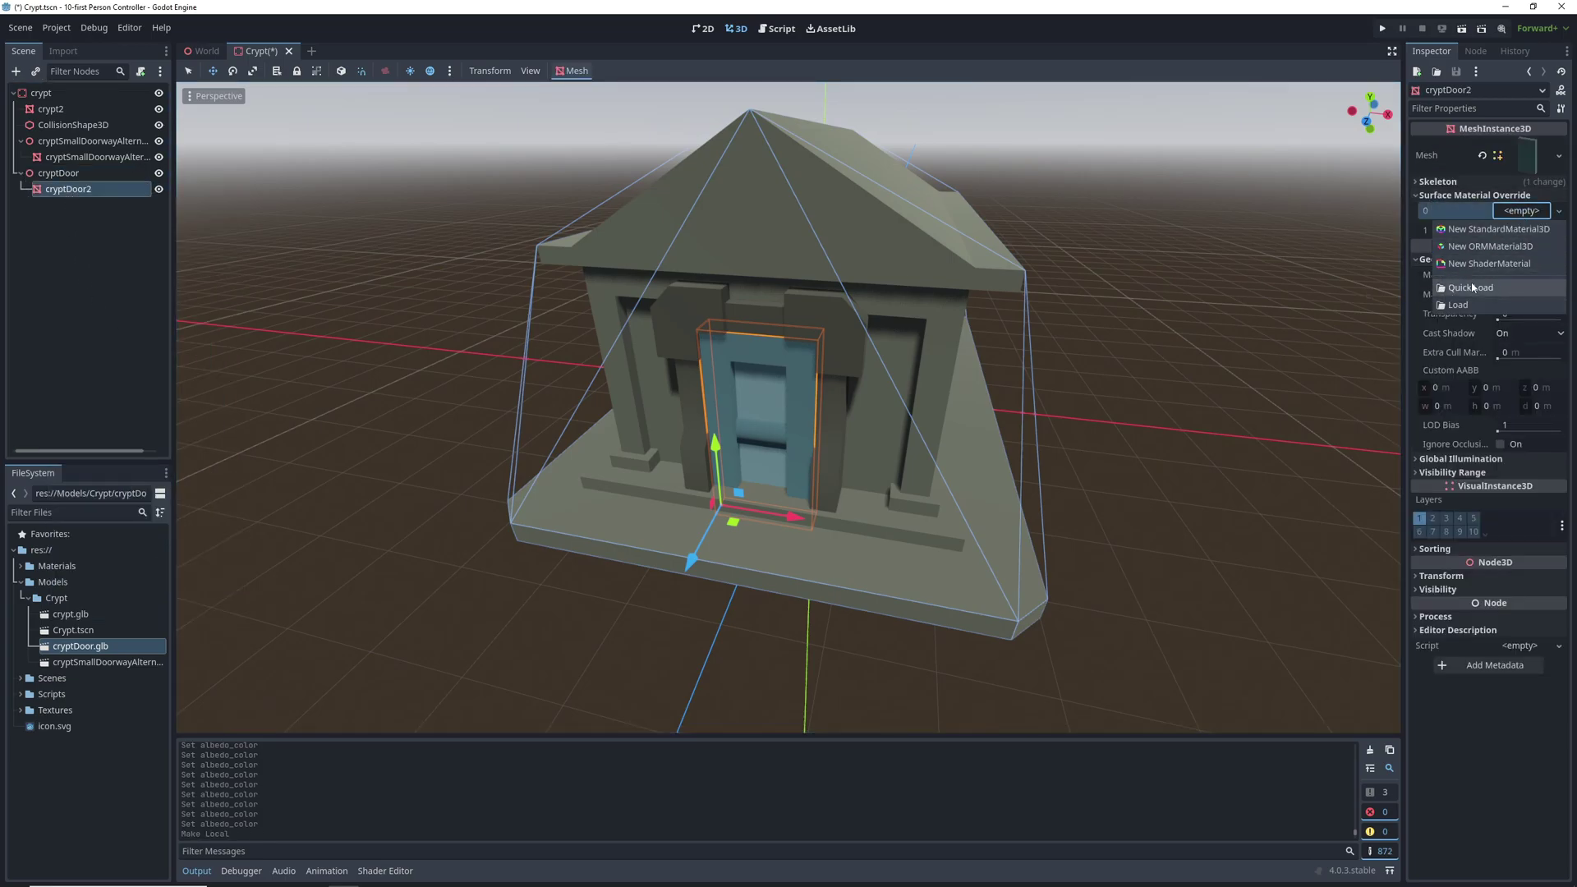
click(1466, 232)
click(1525, 436)
click(1441, 522)
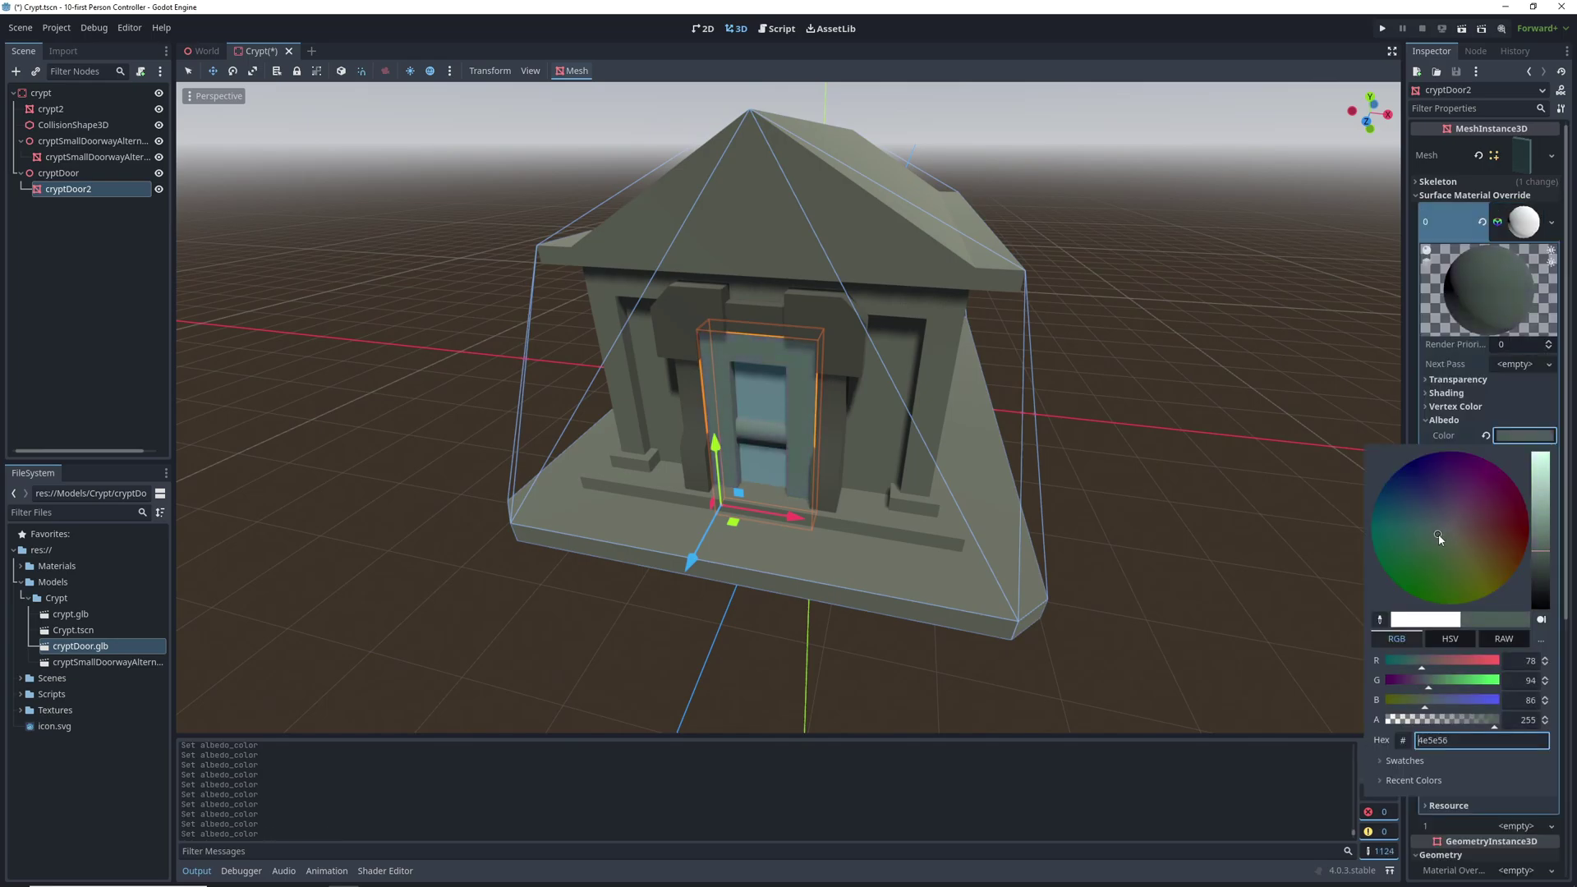
drag(1438, 534, 1432, 539)
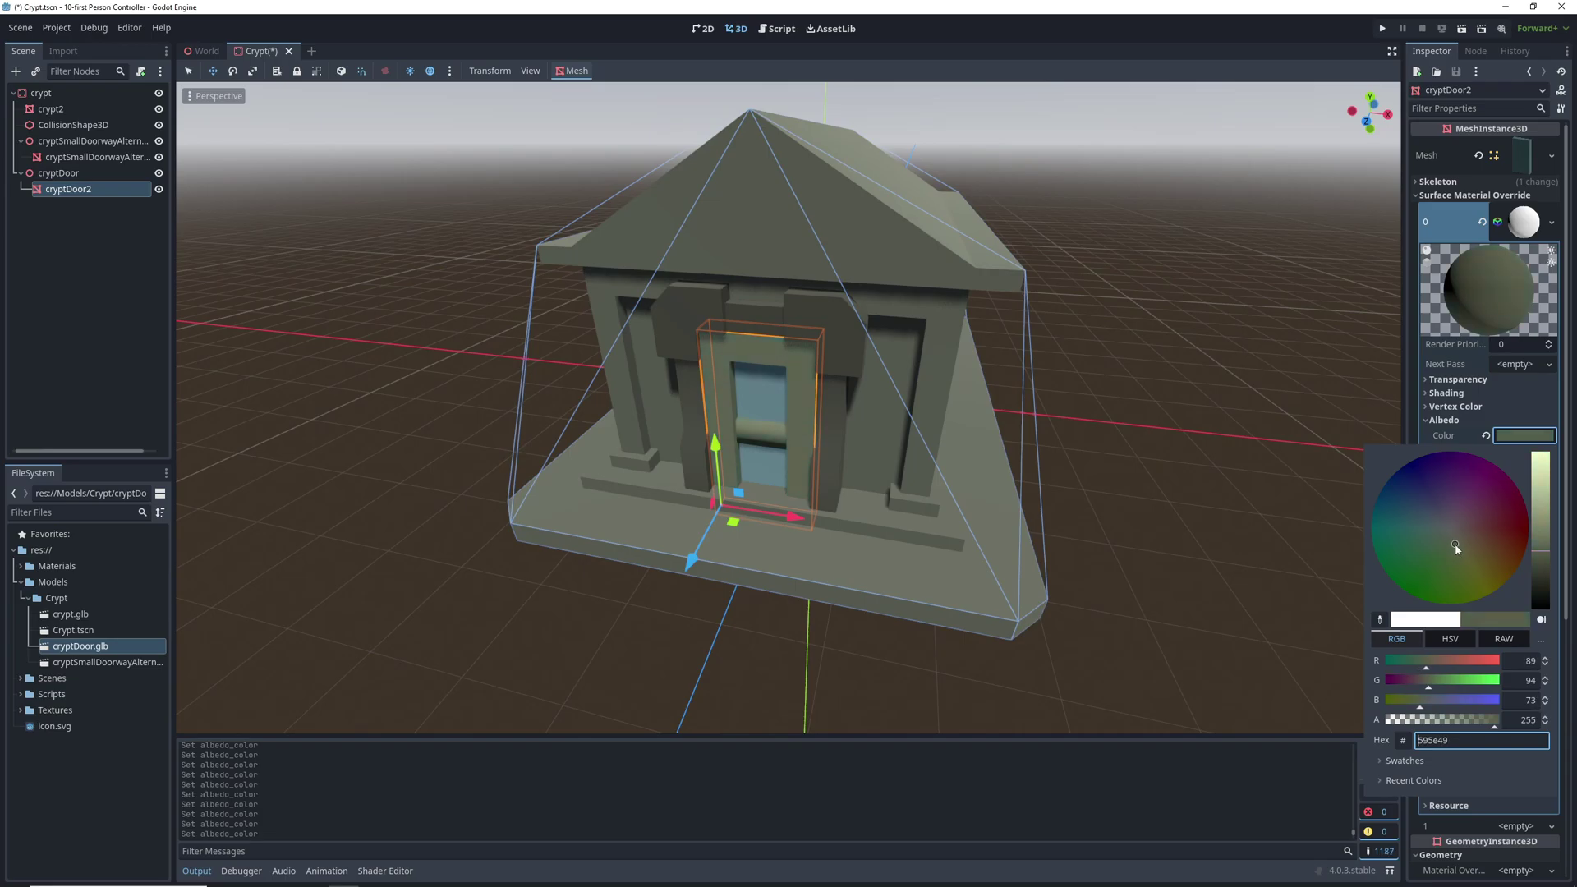
click(1141, 339)
click(1525, 223)
Step: Give surface override 1 of the cryptDoor2 mesh a new StandardMaterial3D with emission enabled in light green, about #84ff7a
click(1521, 254)
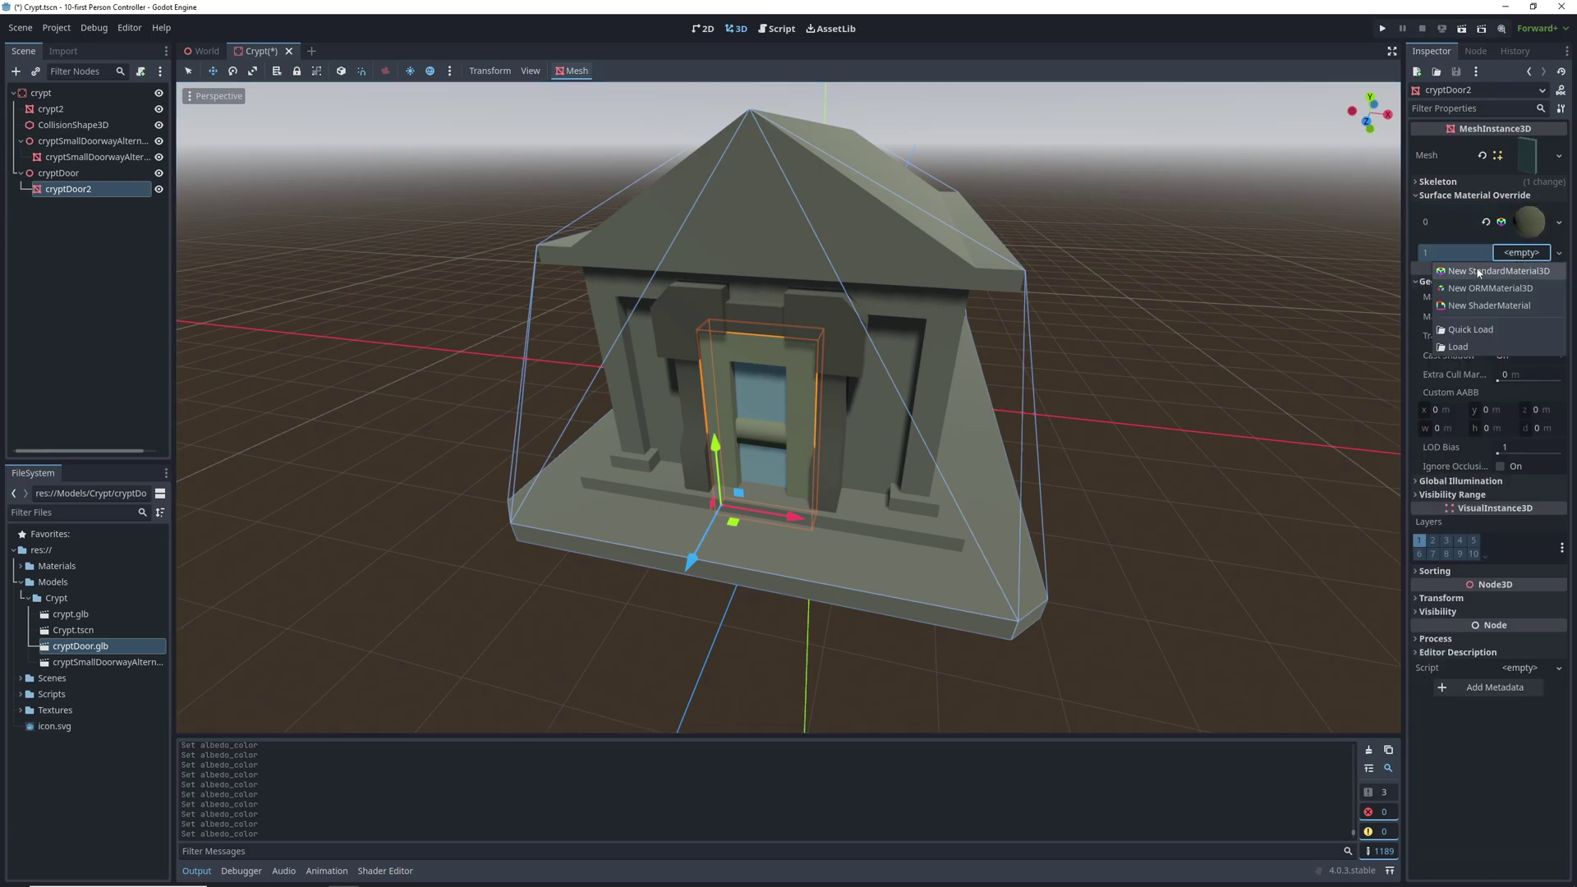
click(1504, 304)
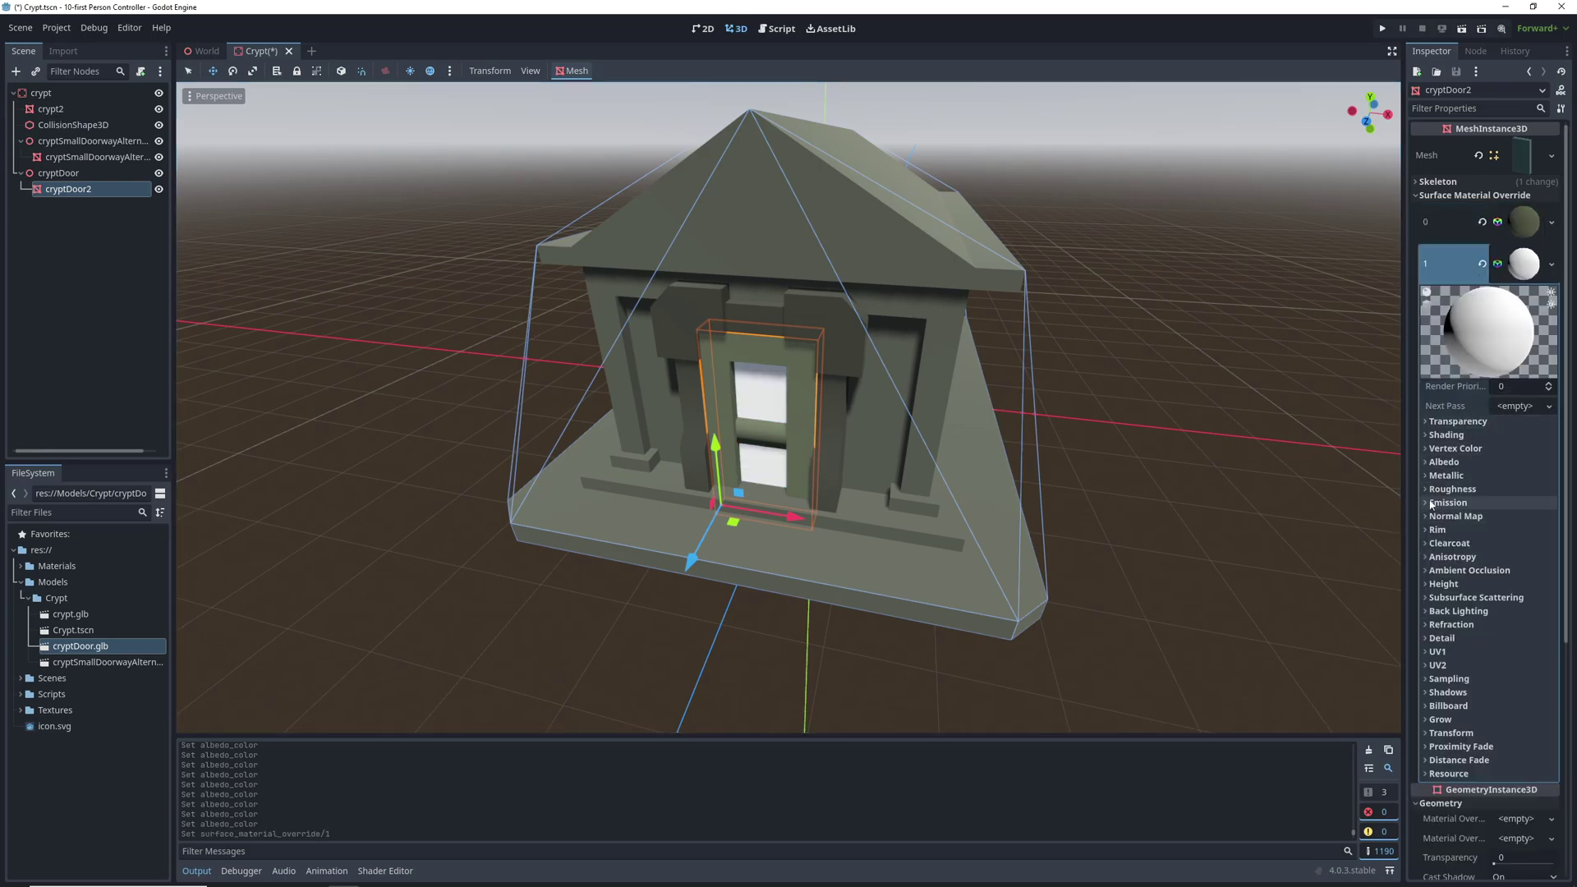
click(1446, 503)
click(1502, 519)
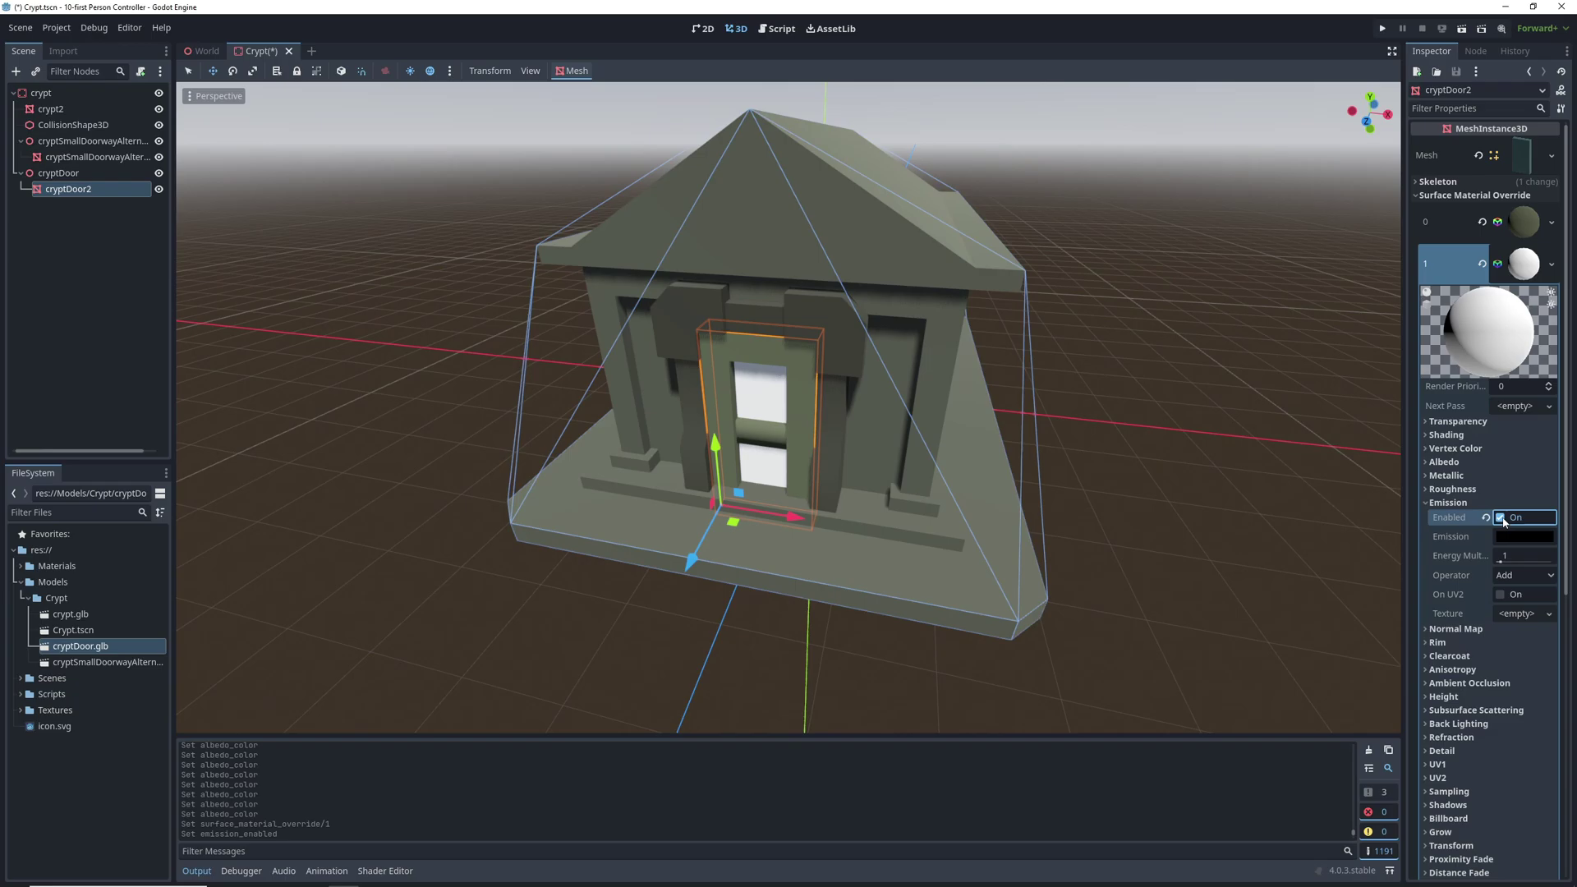
click(1512, 537)
drag(1540, 615, 1538, 522)
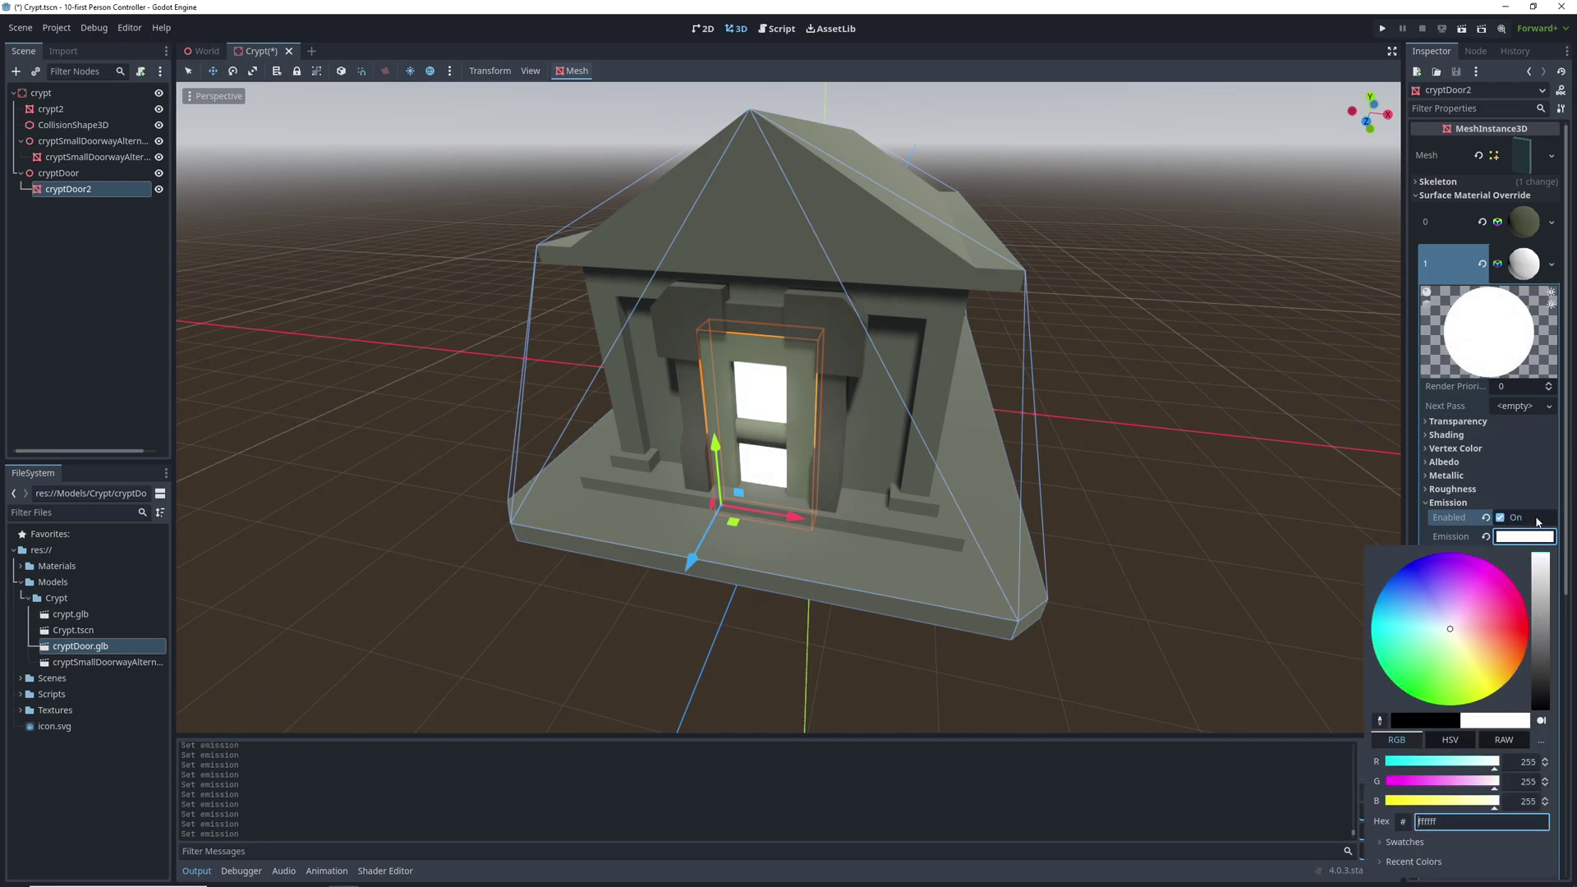
click(1432, 666)
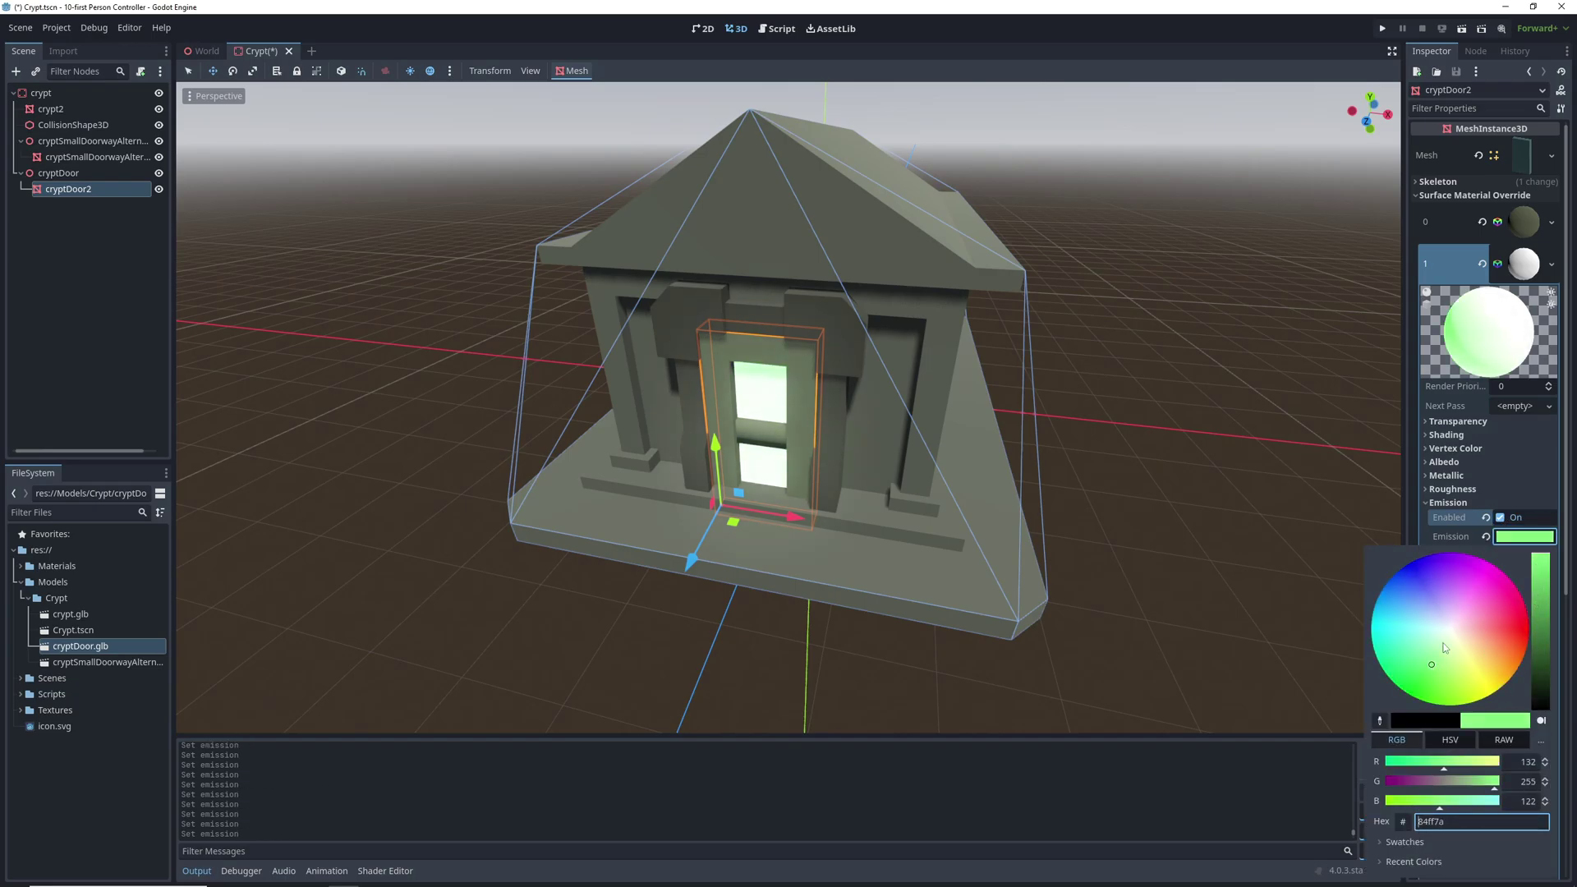
Step: Run the project and walk back and forth in front of the crypt to check its glowing door and recoloured materials
click(1409, 684)
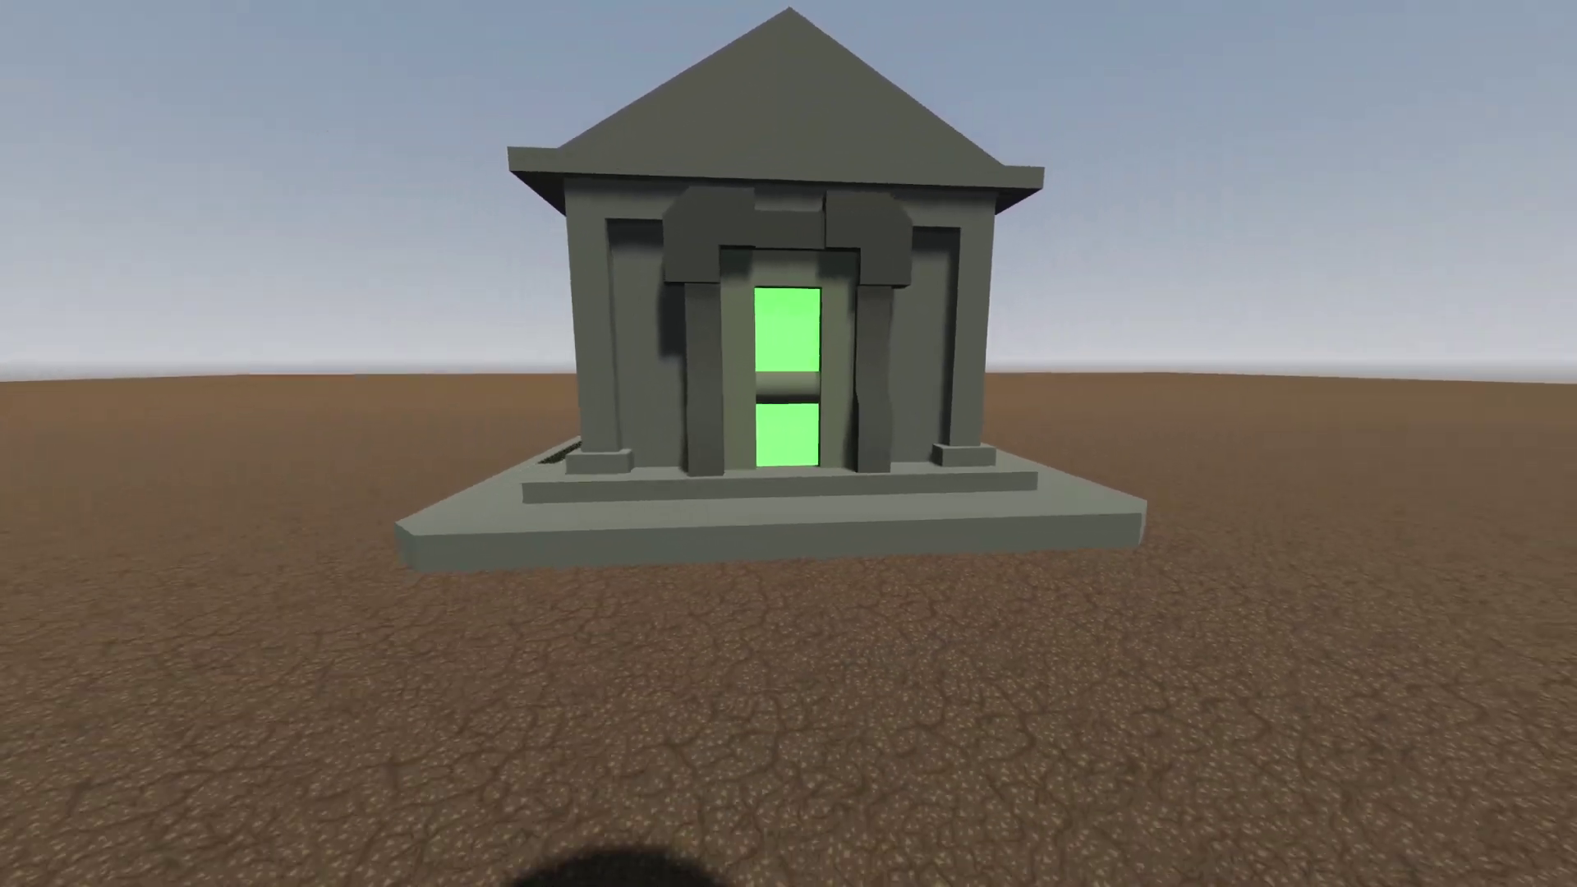
key(s)
key(w)
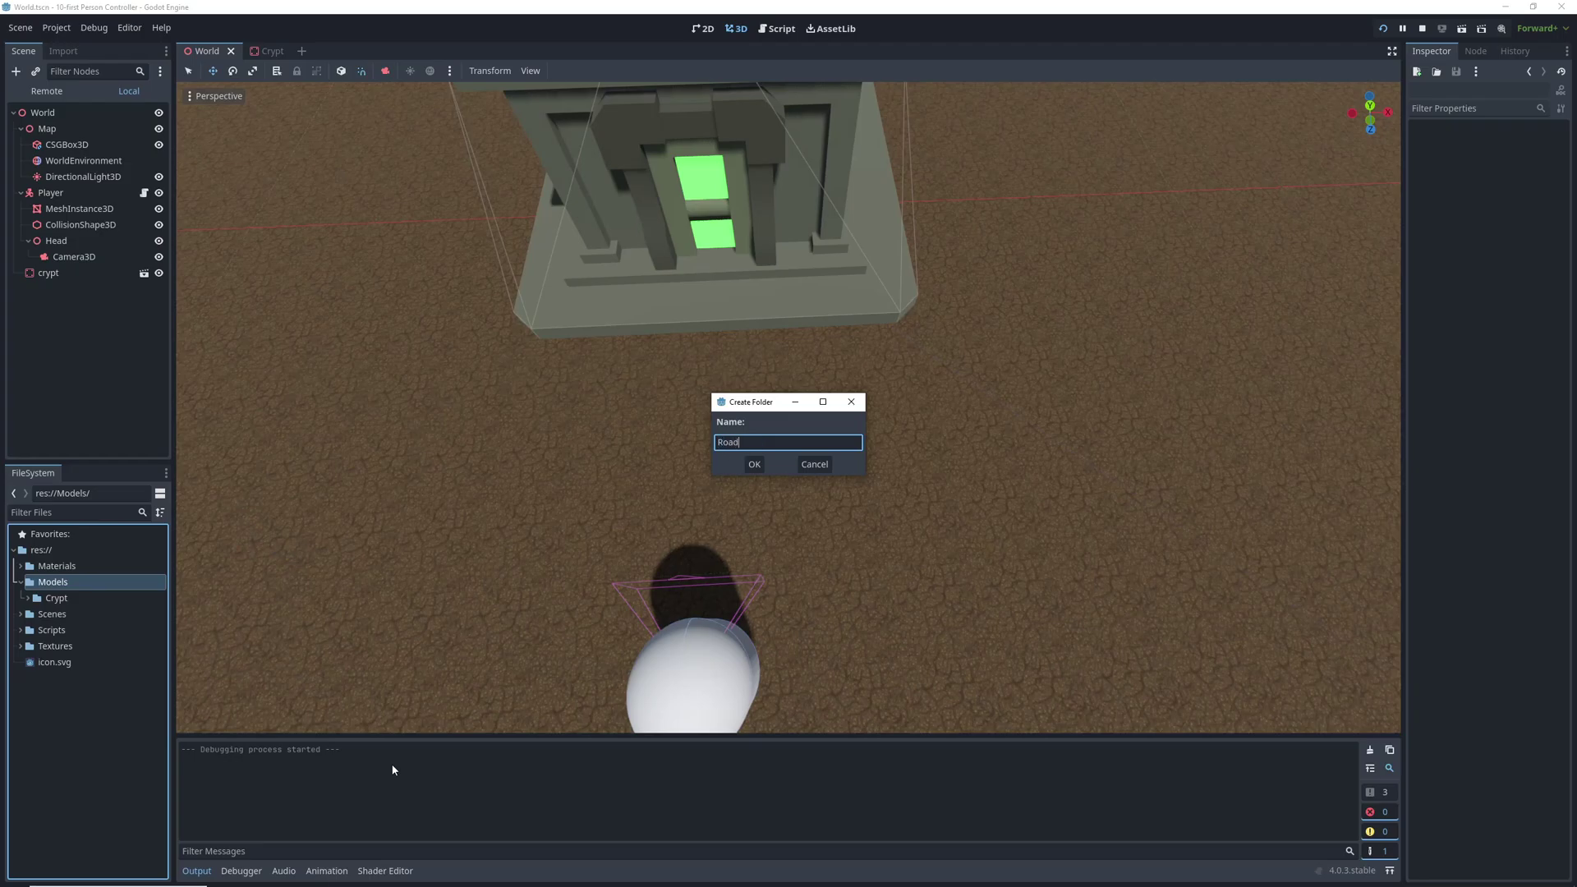
Step: Create a Road folder inside Models and copy the road model from the graveyard kit's GLTF files into it
key(Return)
click(57, 614)
key(alt+Tab)
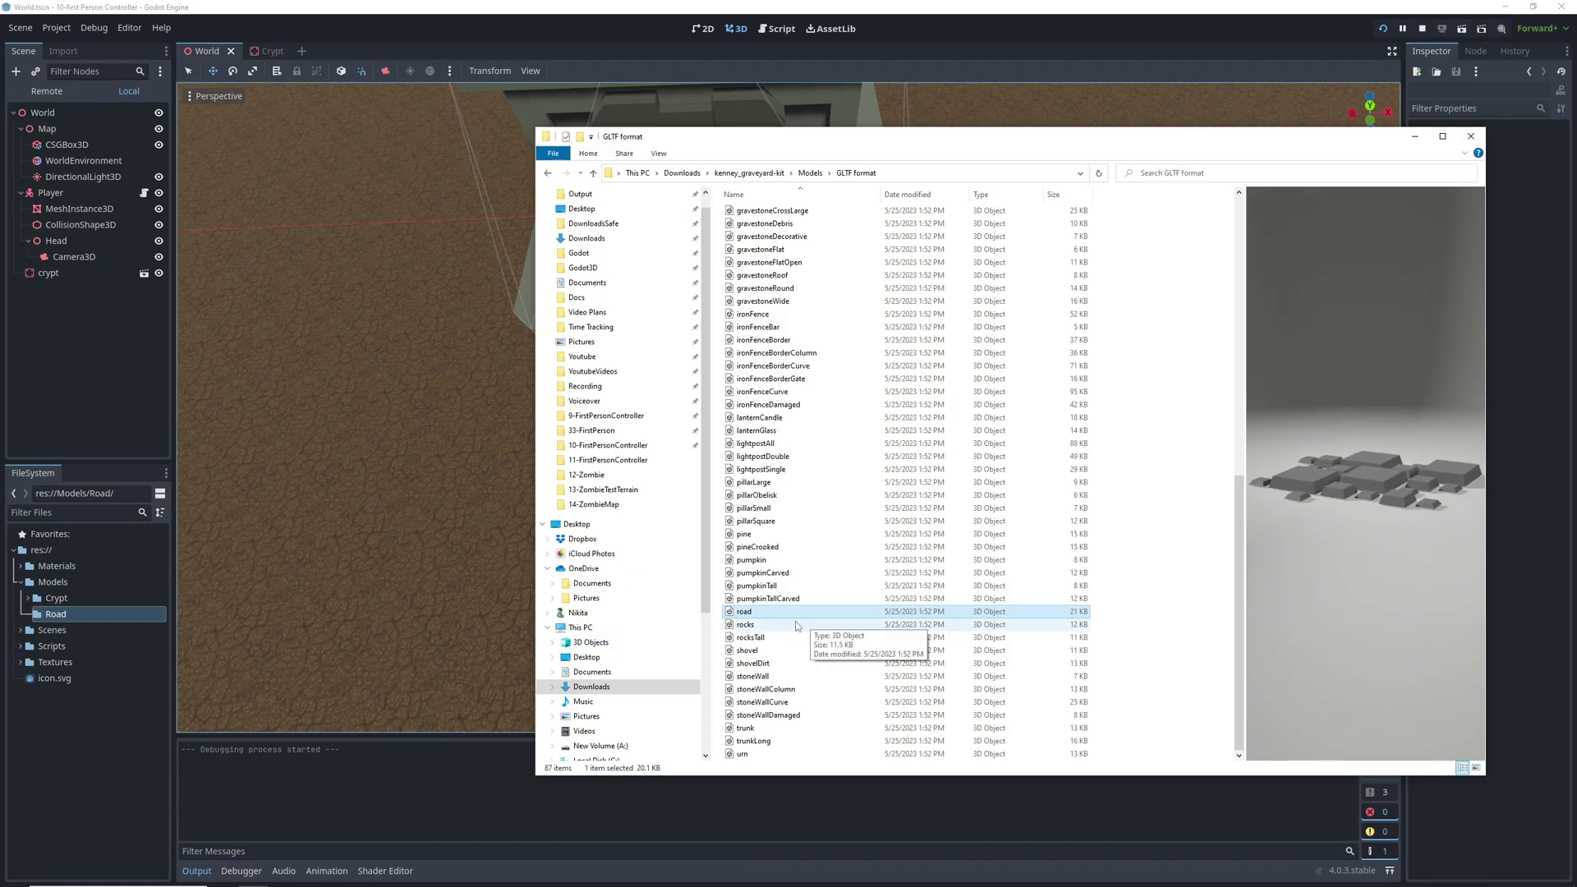
drag(768, 613, 494, 475)
click(264, 622)
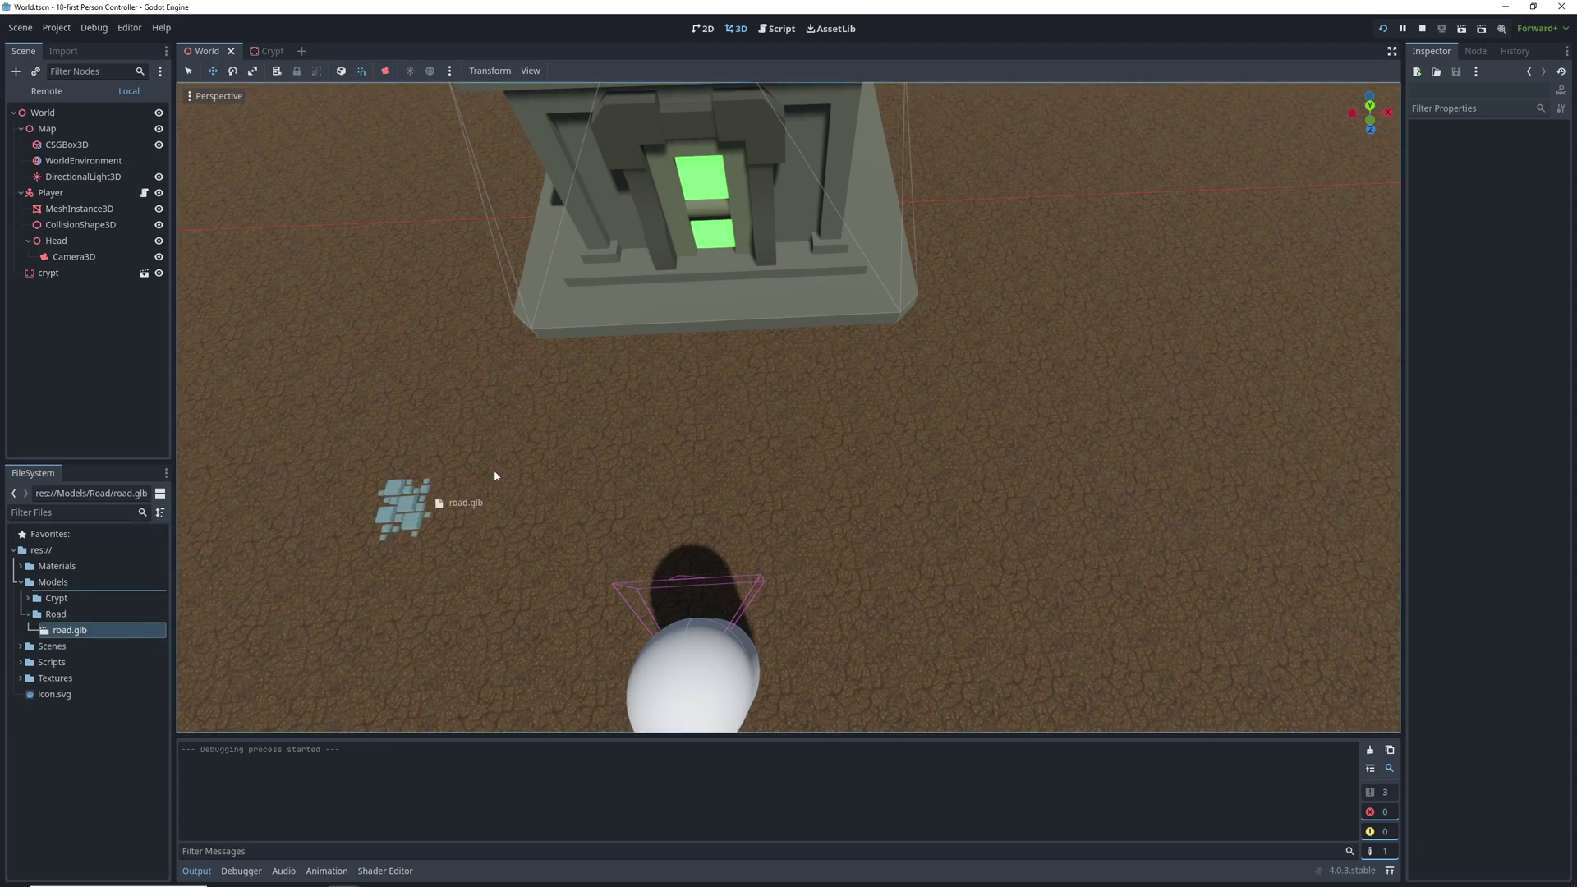
drag(712, 355, 713, 355)
right_drag(713, 355, 669, 328)
key(ctrl+z)
Step: Create a new inherited scene from road.glb
right_click(54, 632)
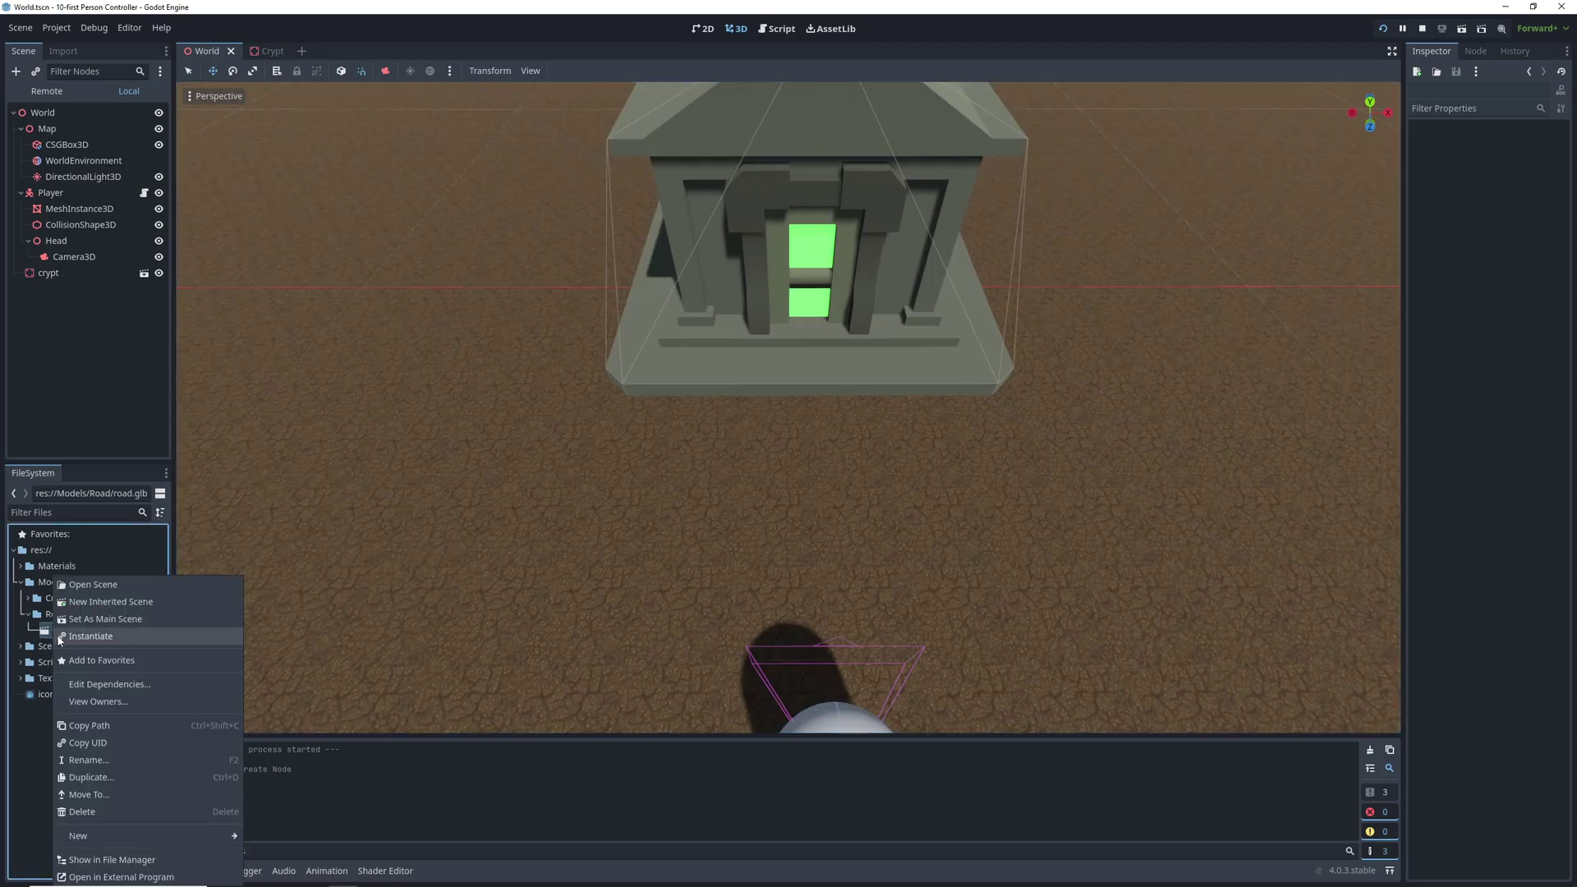
click(107, 602)
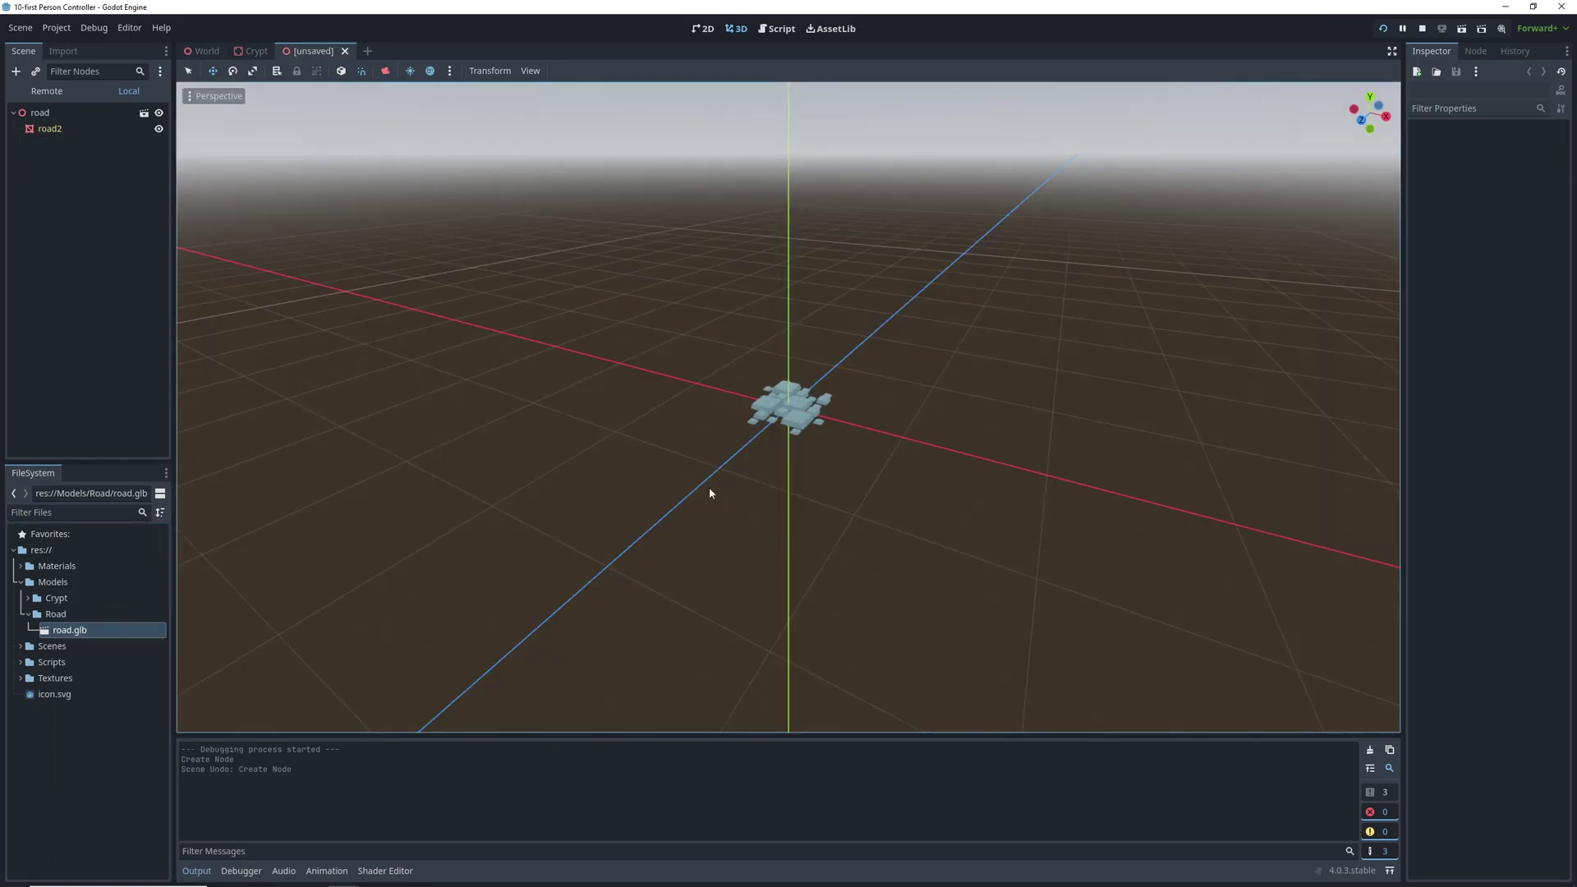
right_drag(710, 490, 800, 492)
right_drag(800, 492, 796, 501)
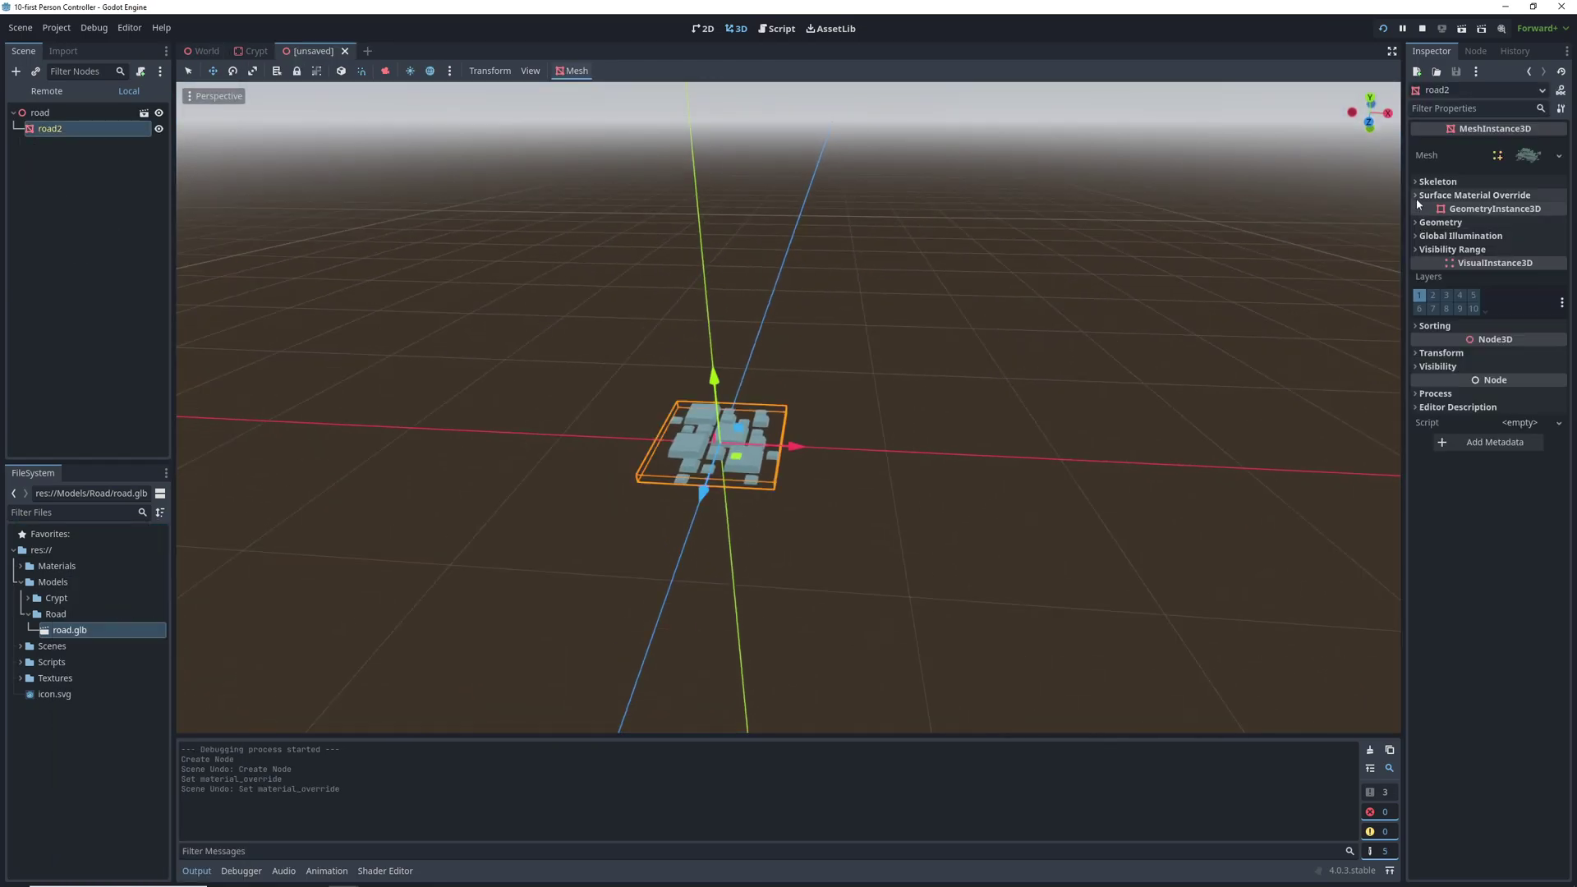
Step: Give surface override 0 of the road2 mesh a new StandardMaterial3D with a darker albedo colour
click(1420, 197)
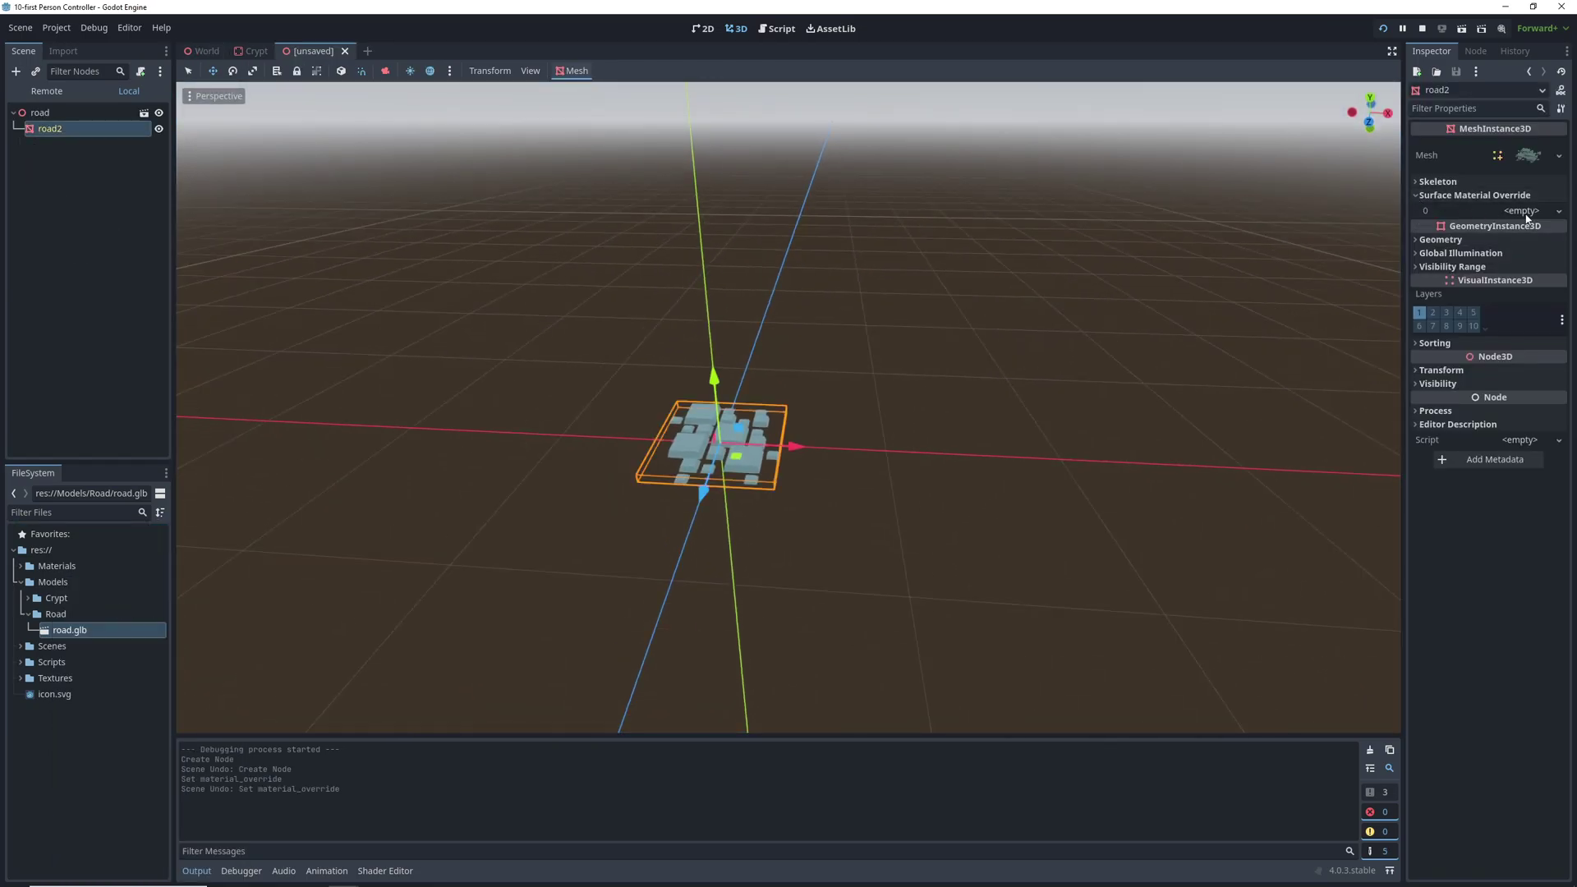
click(1526, 216)
click(1522, 231)
click(1526, 222)
click(1444, 420)
click(1525, 436)
drag(1540, 468, 1536, 575)
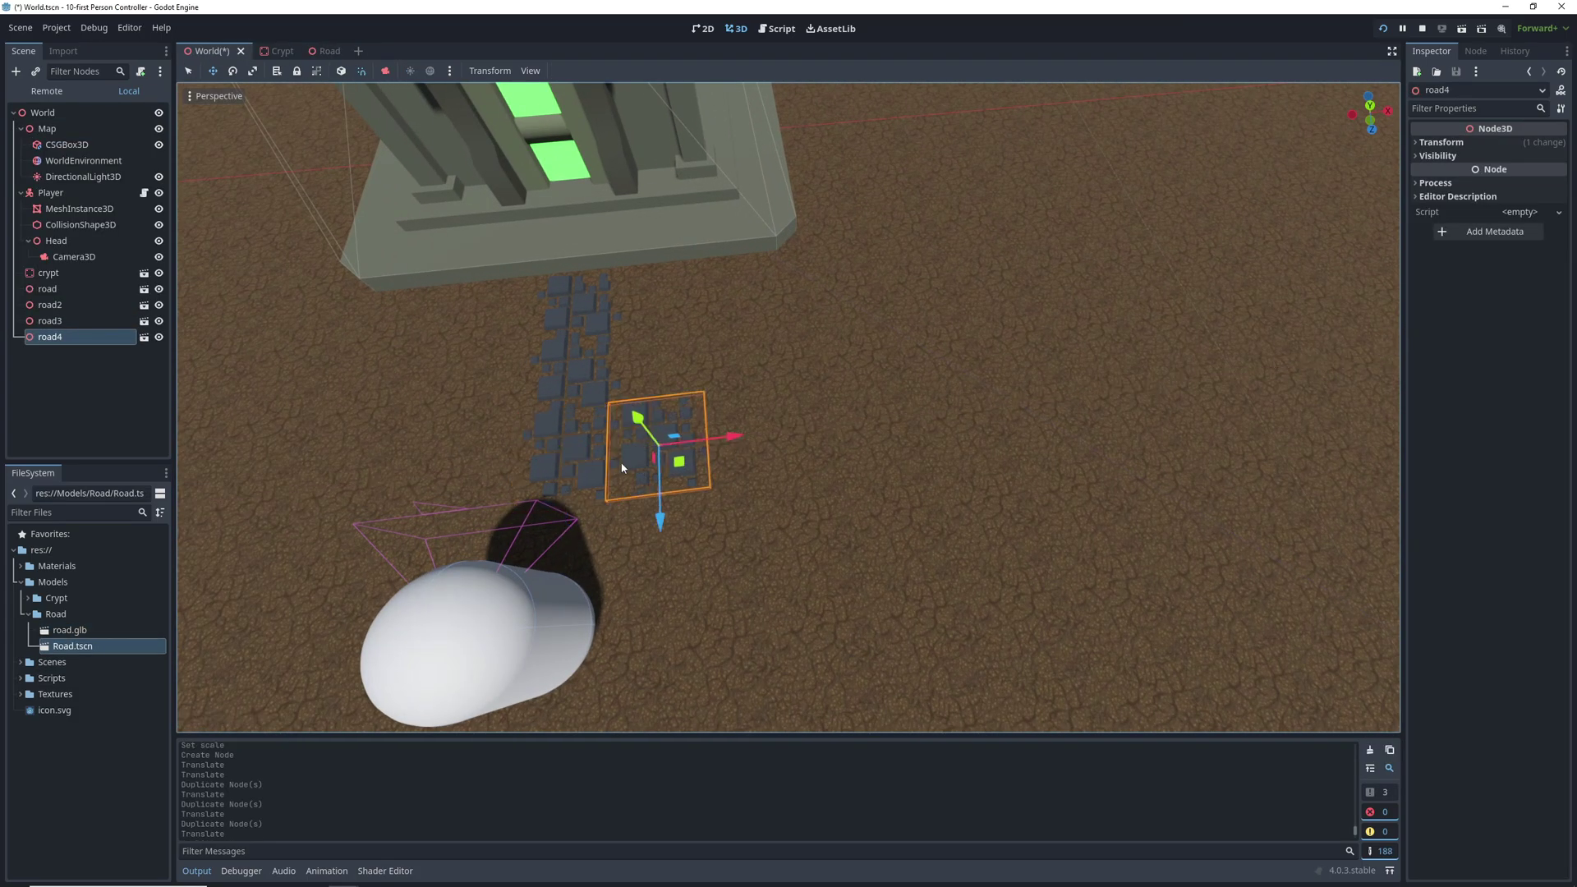
Step: Duplicate the road tile and place the copies on both sides of the path leading to the crypt
key(ctrl+d)
drag(821, 433, 469, 438)
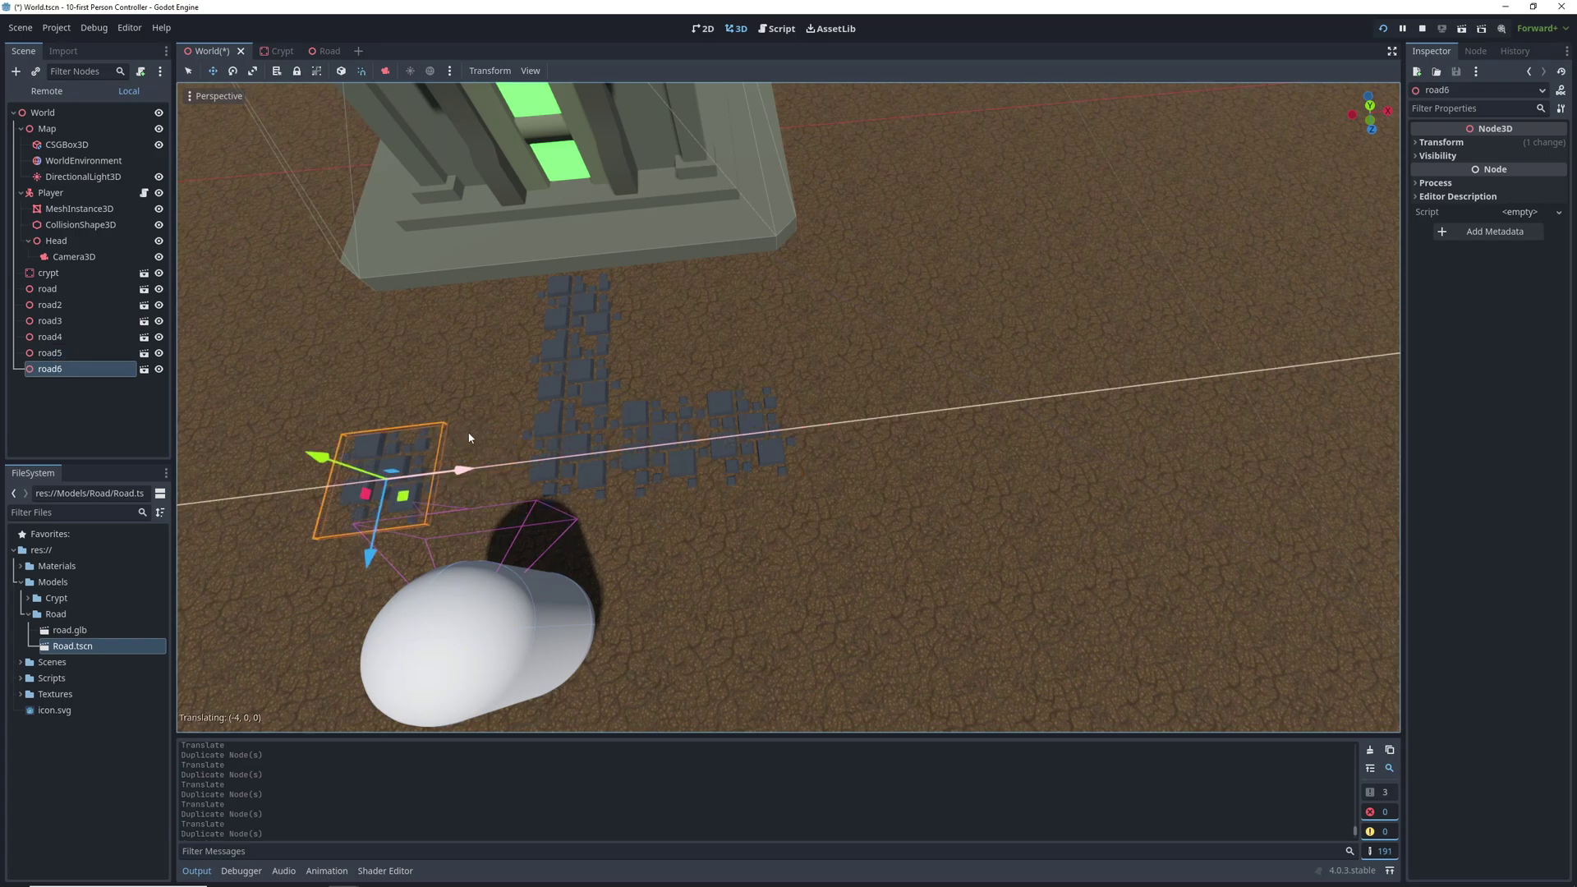
key(f)
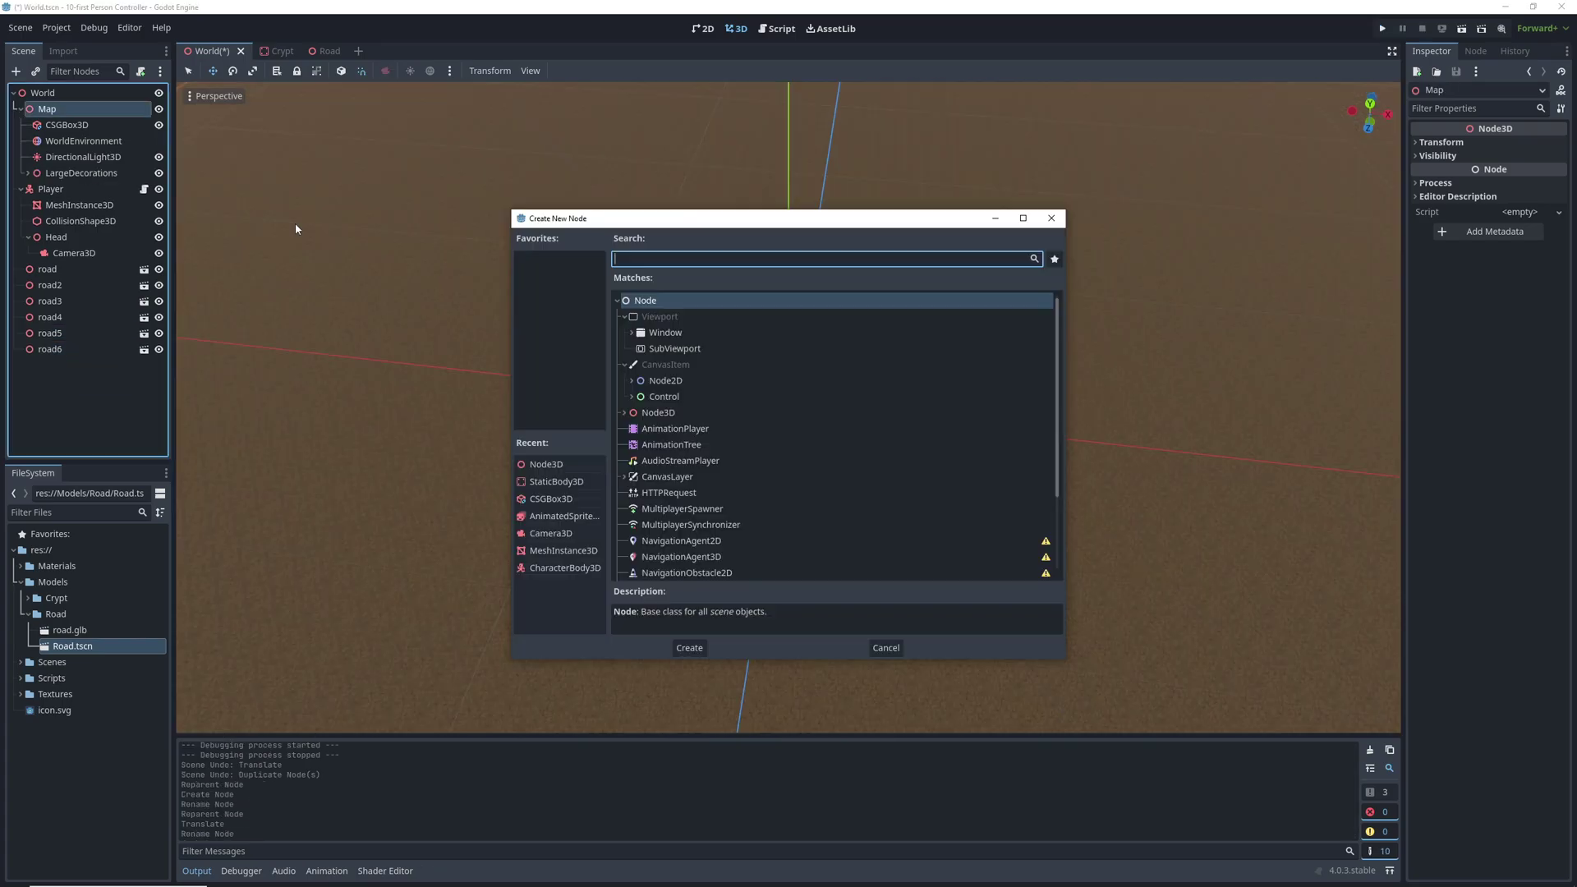
Step: Add a Node3D named Road under Map and gather the tiles road to road6 into it
text(Node)
double_click(644, 413)
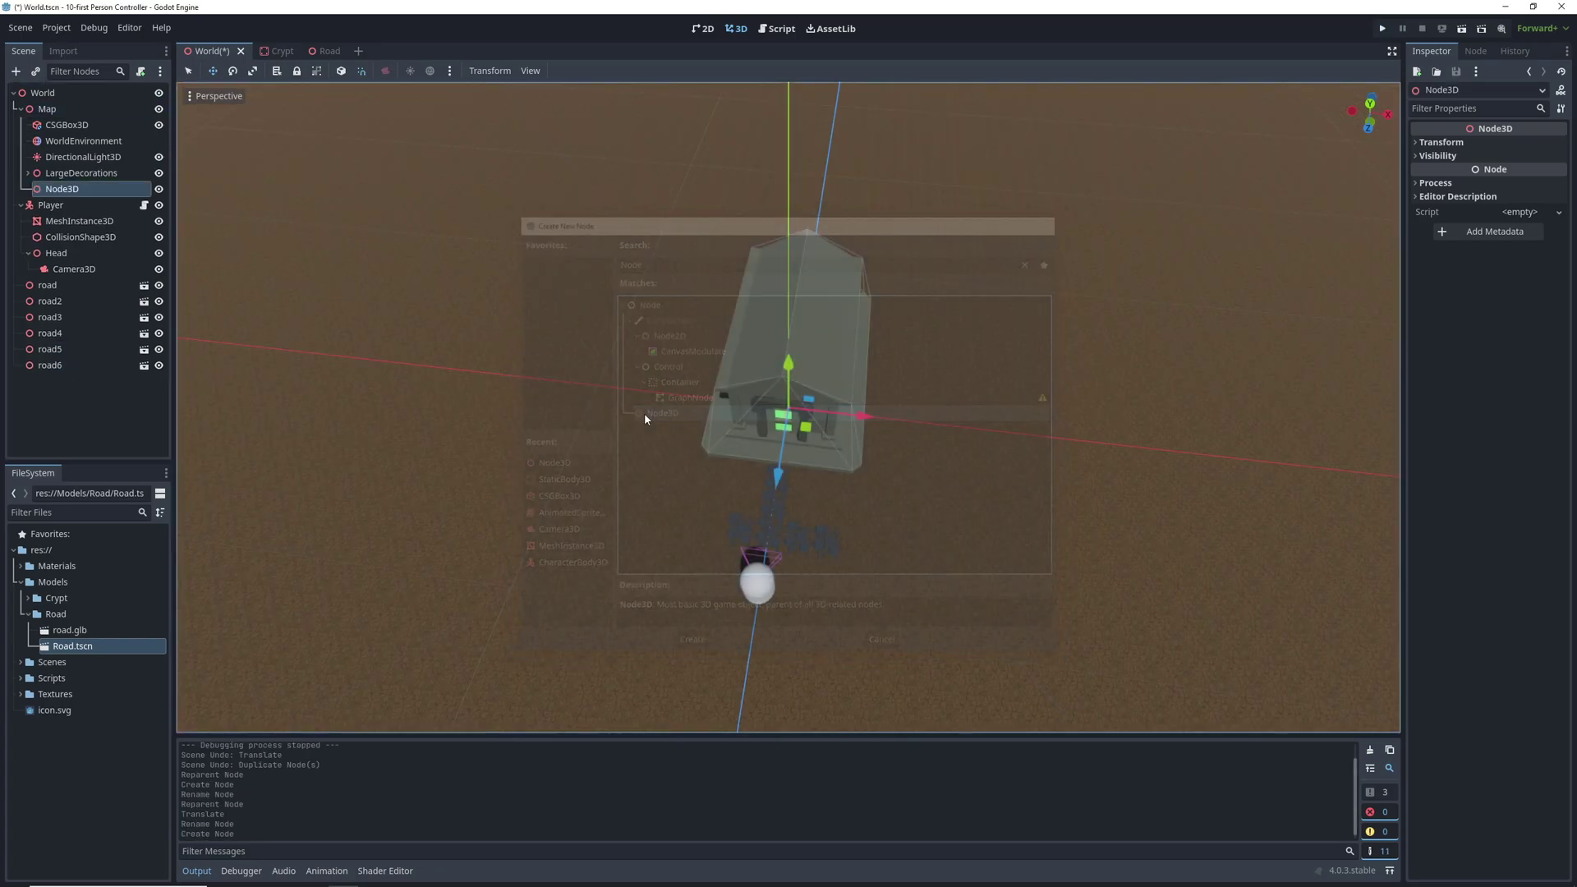
double_click(81, 189)
text(Road)
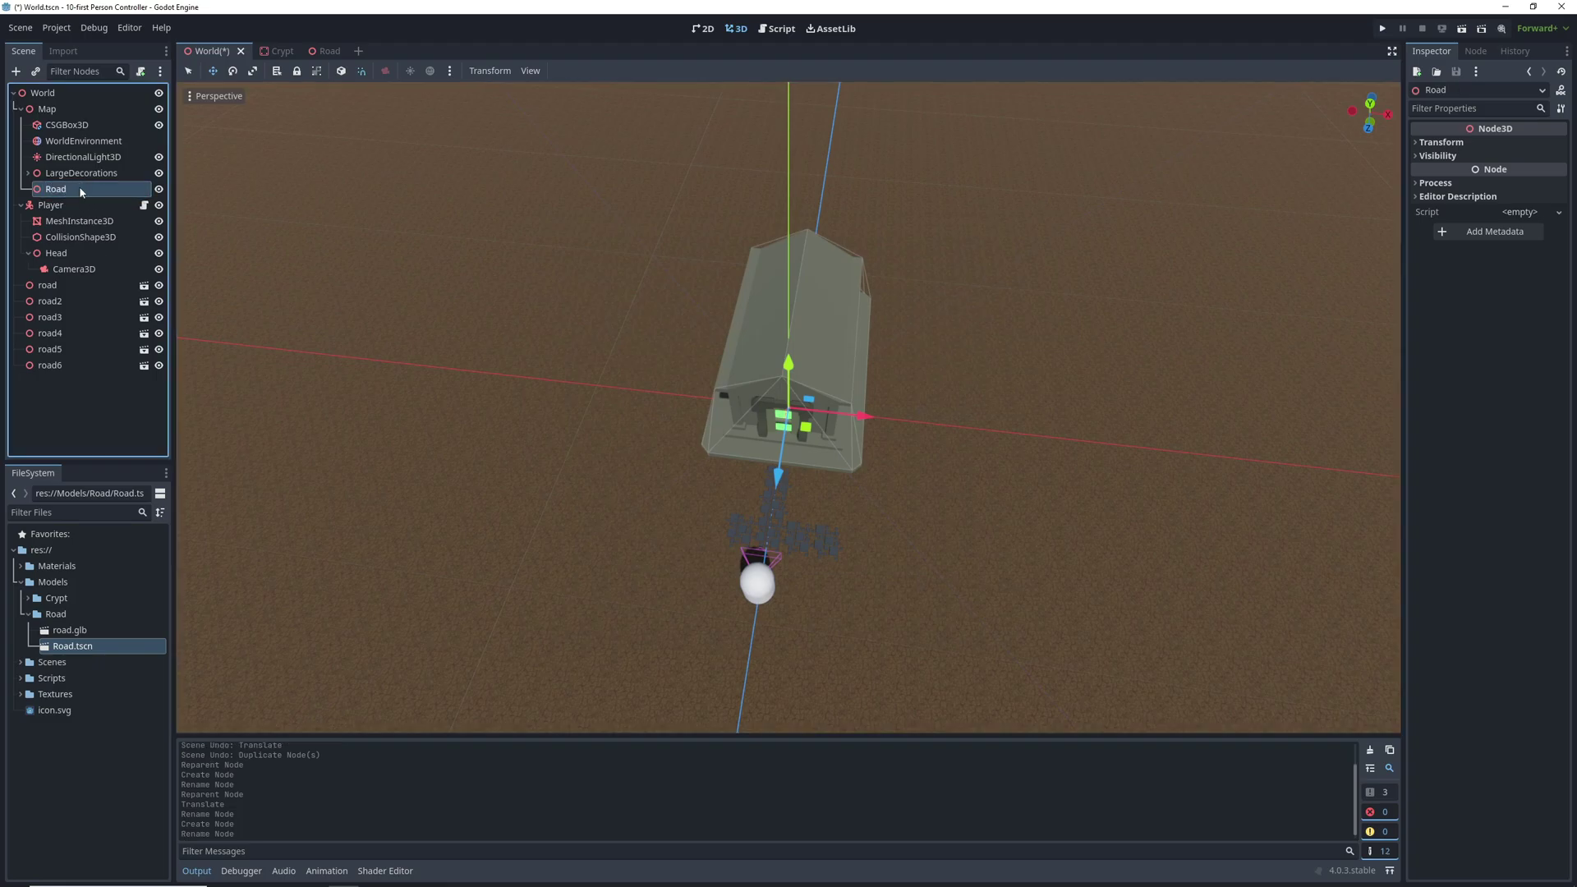
shift+click(49, 365)
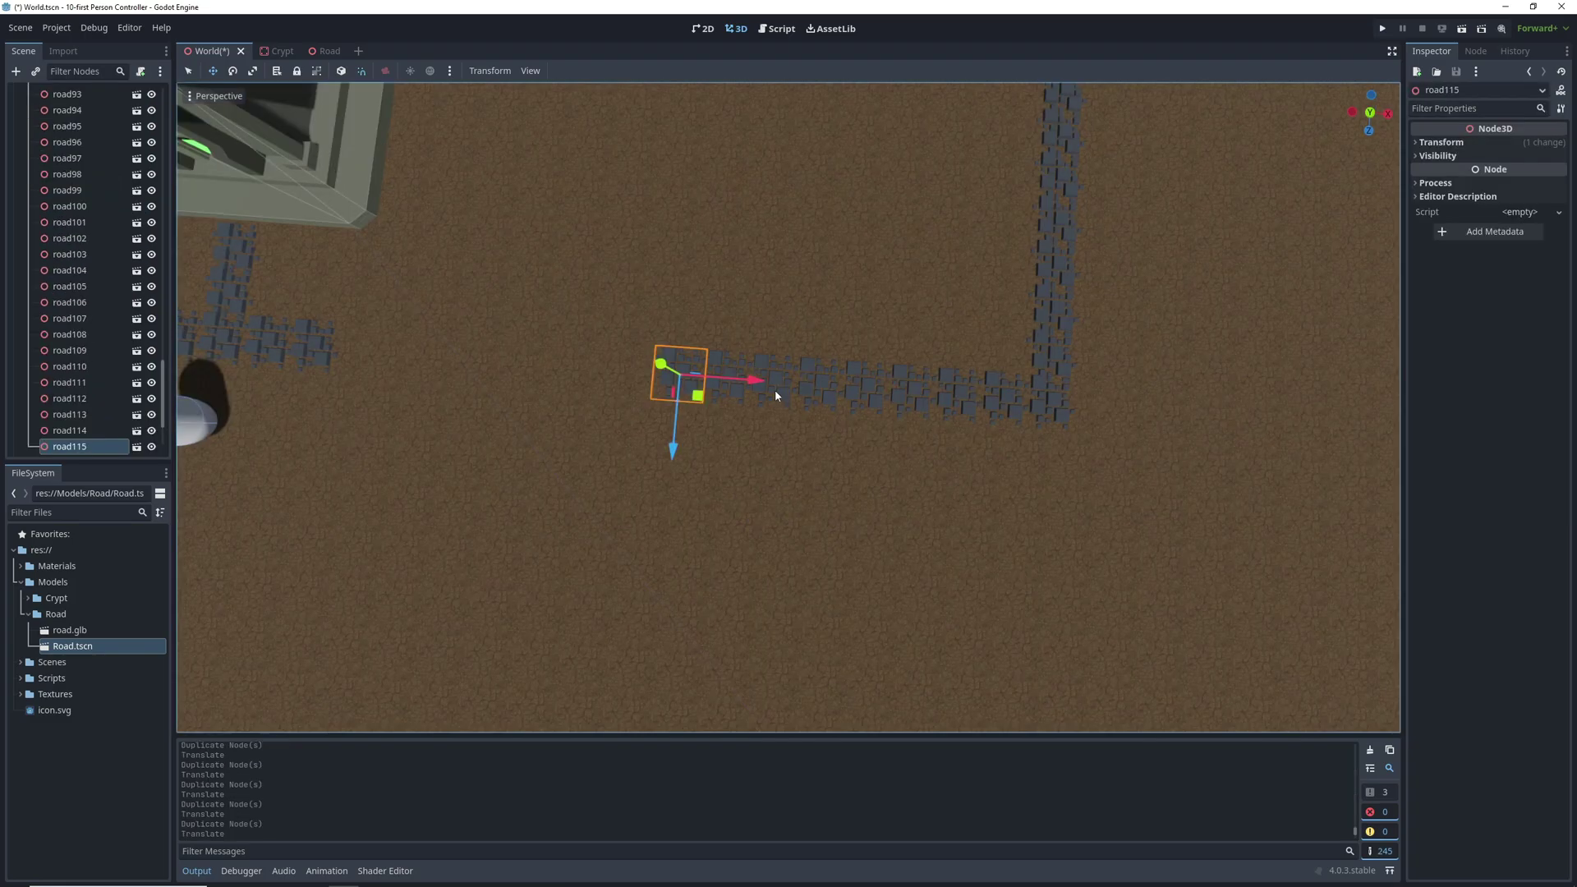
Step: Position the last road tiles to complete the loop around the crypt and walk along it in the running game
drag(714, 388, 800, 356)
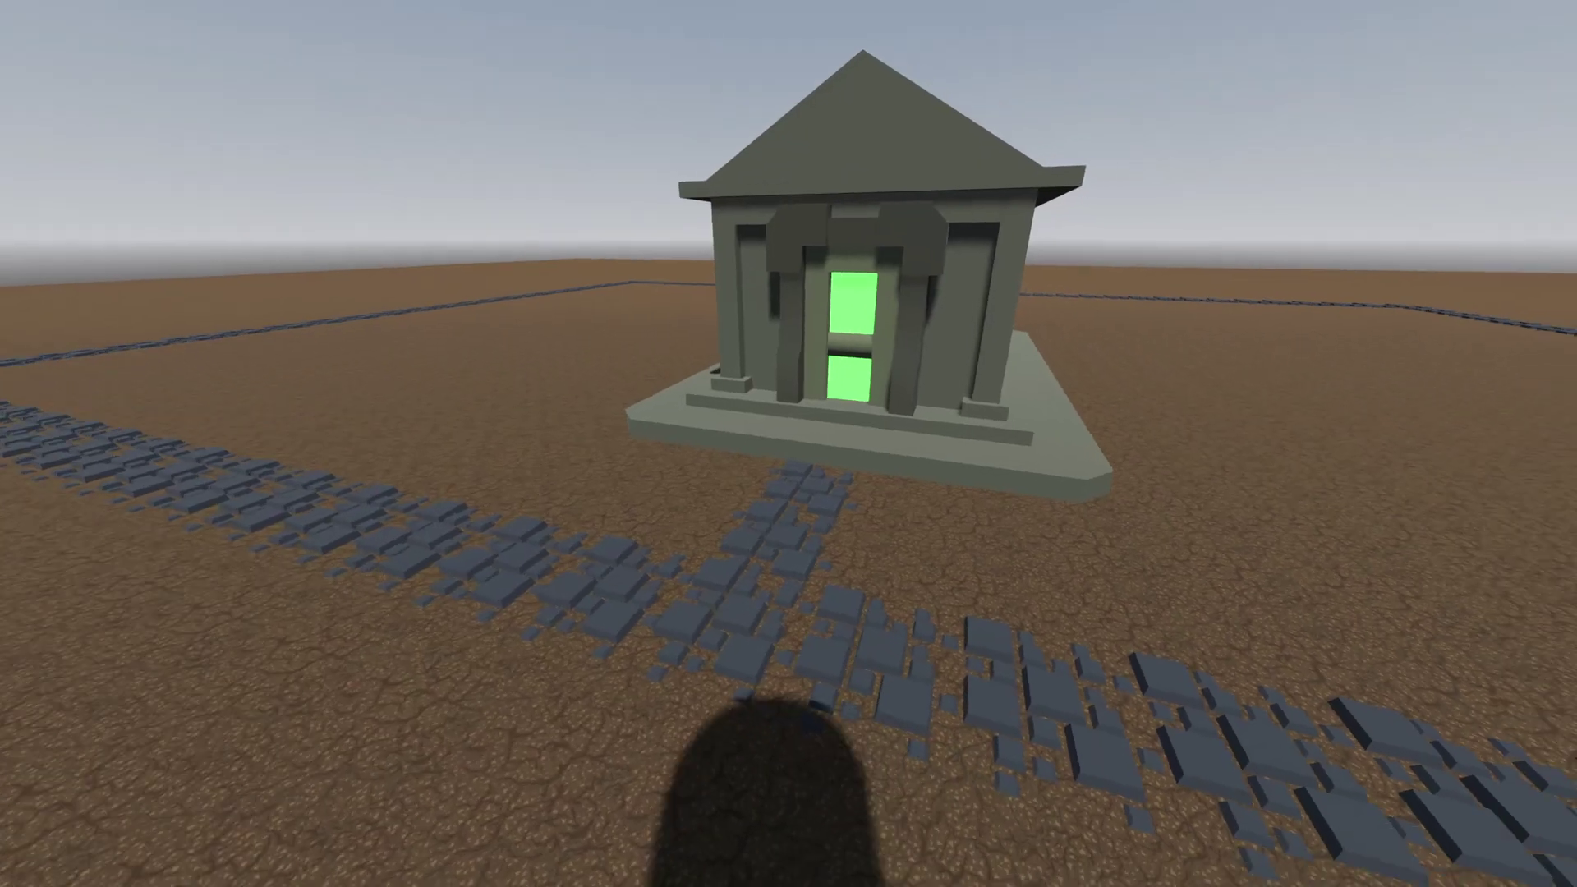
key(a)
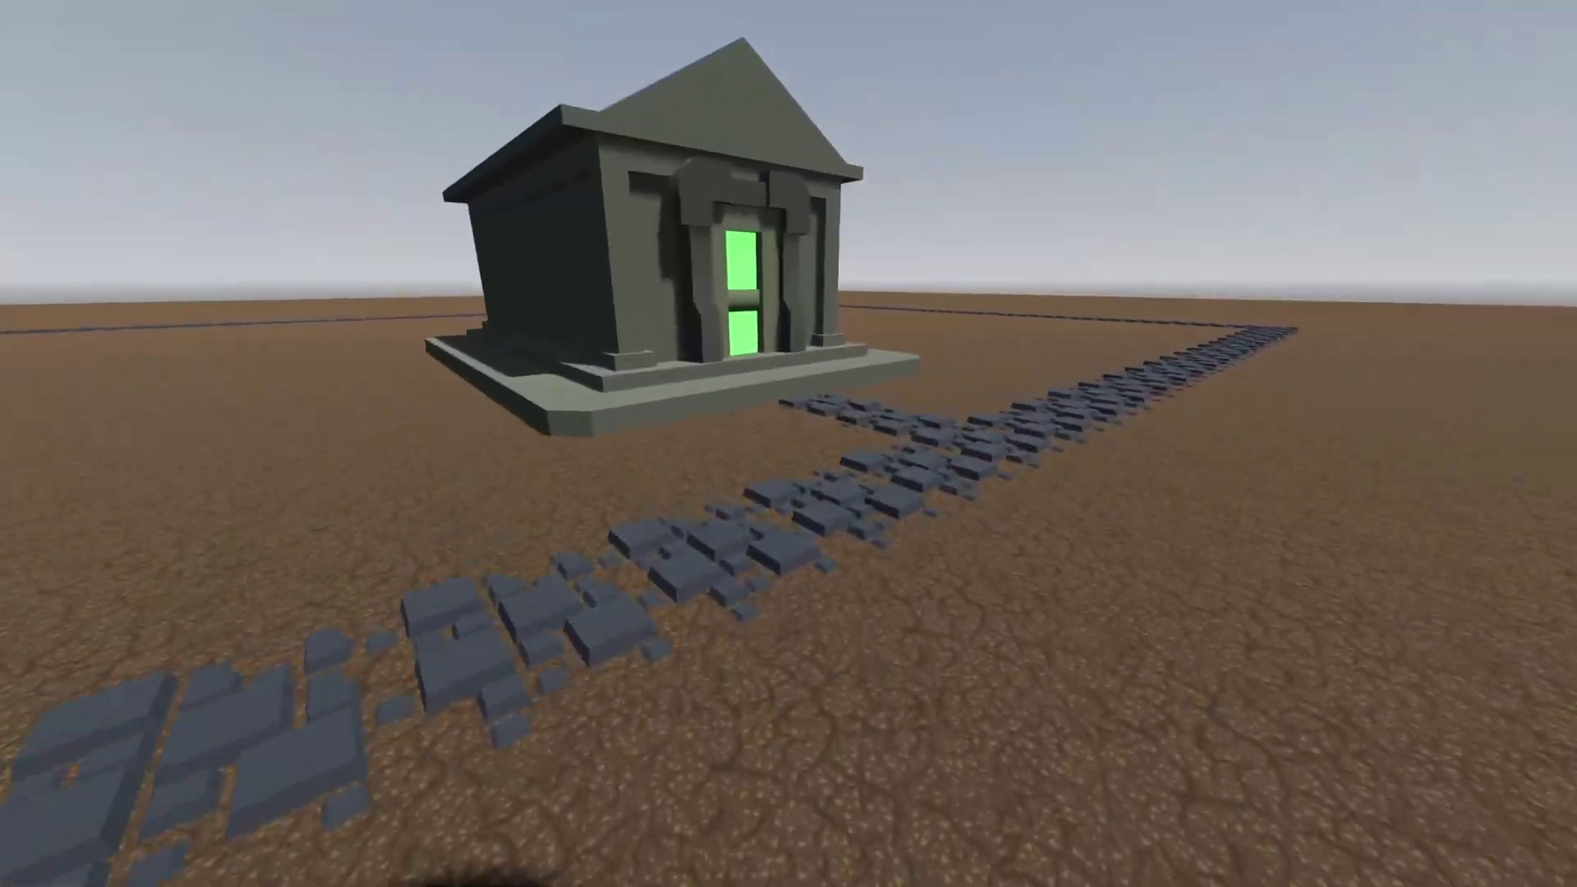
key(w)
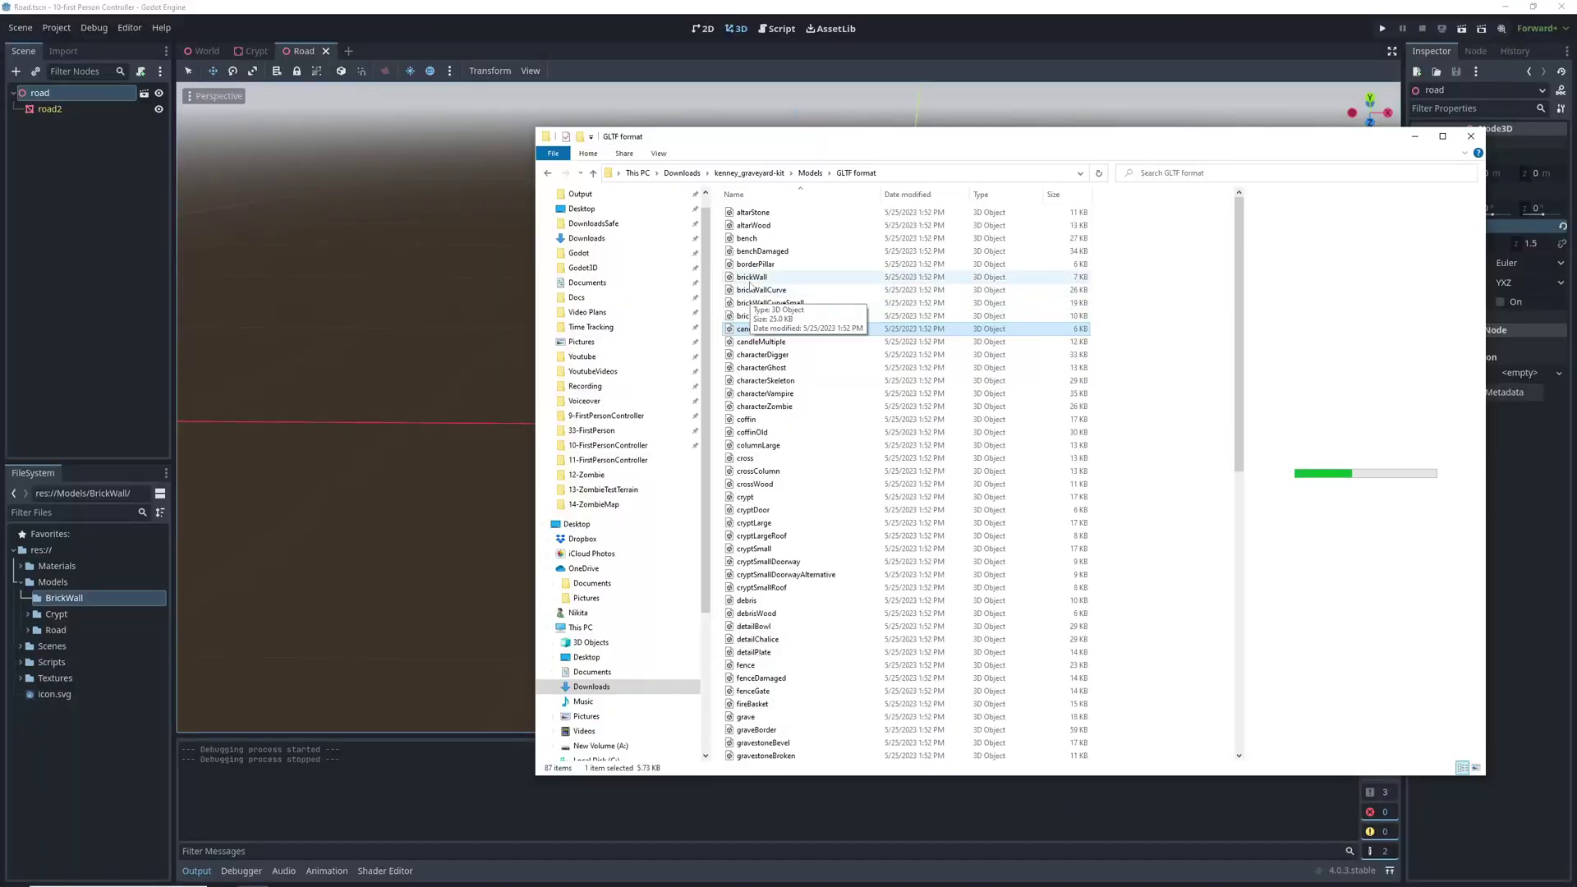
Step: Import the brickWall and brickWallEnd models into the BrickWall folder and create a collision shape for the brick wall mesh
click(756, 279)
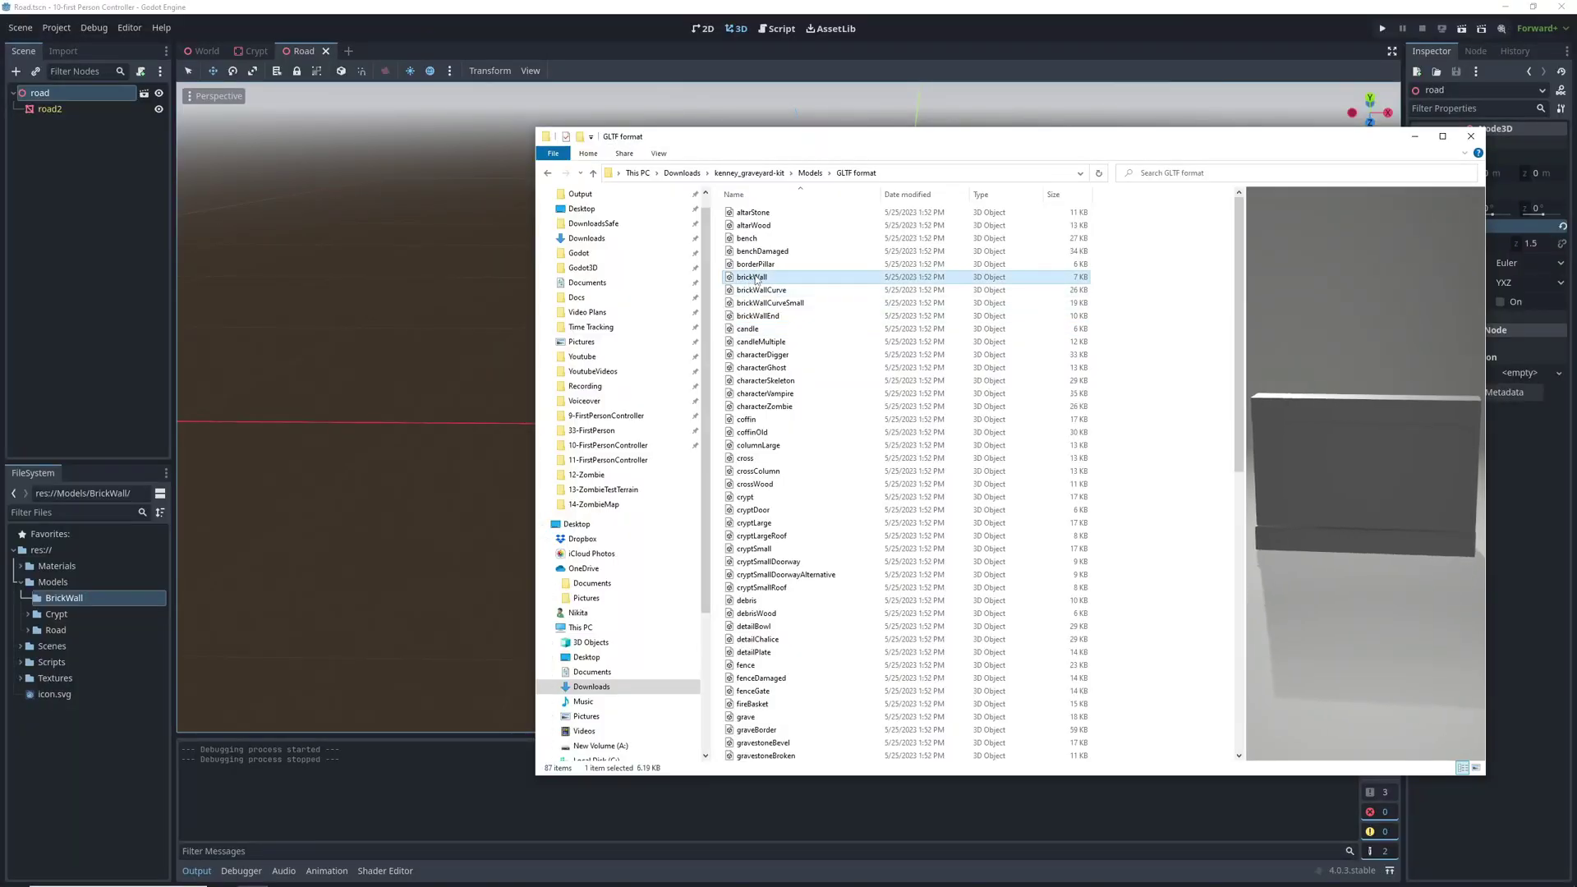
drag(125, 580, 123, 590)
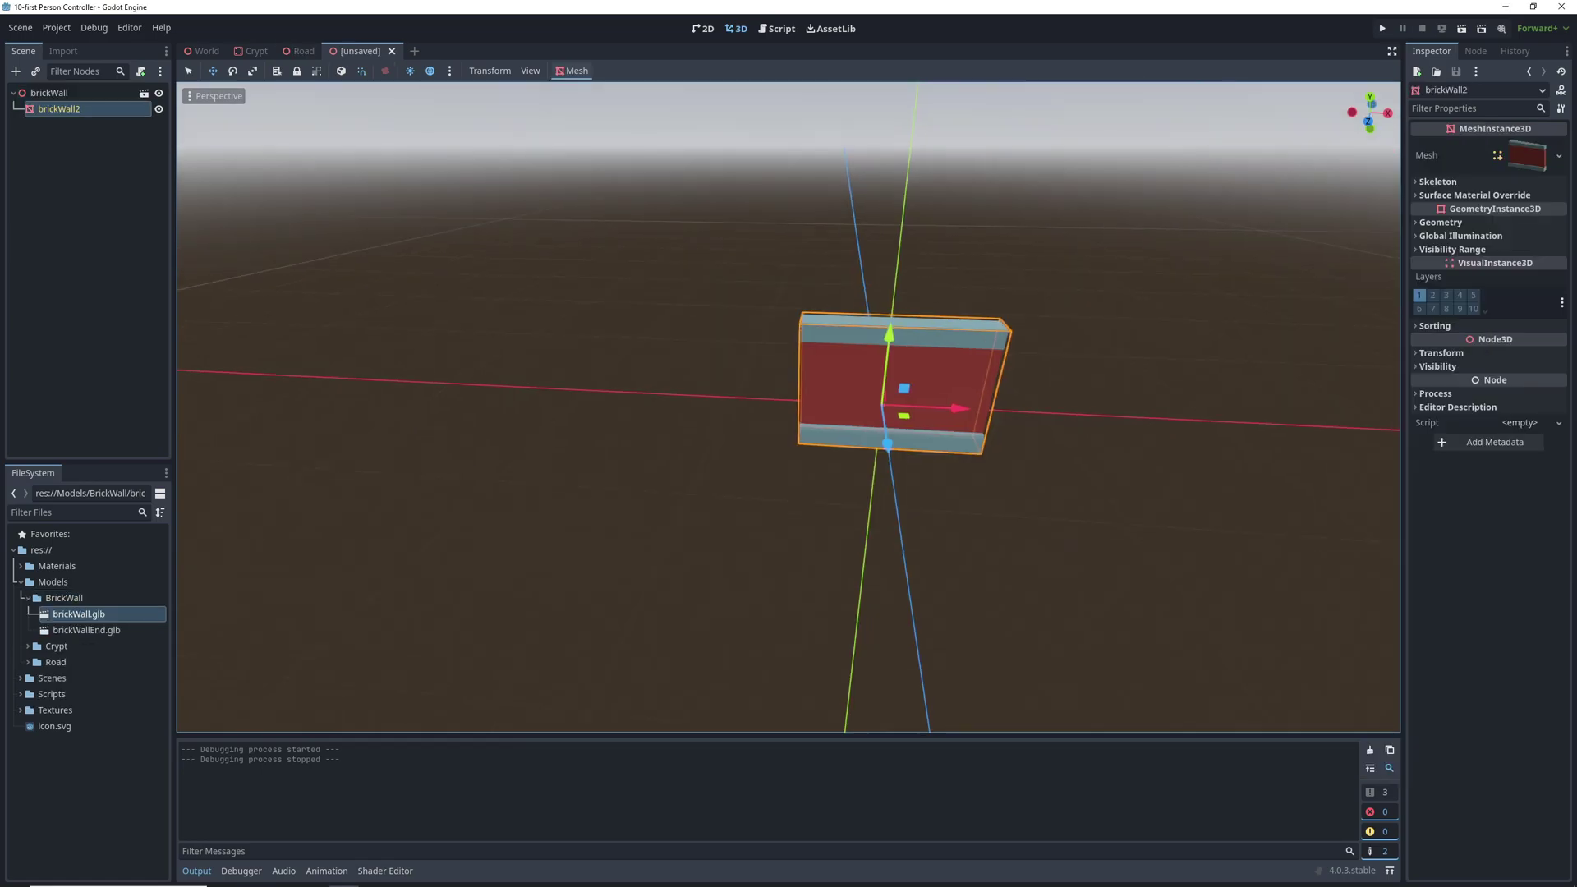
click(571, 70)
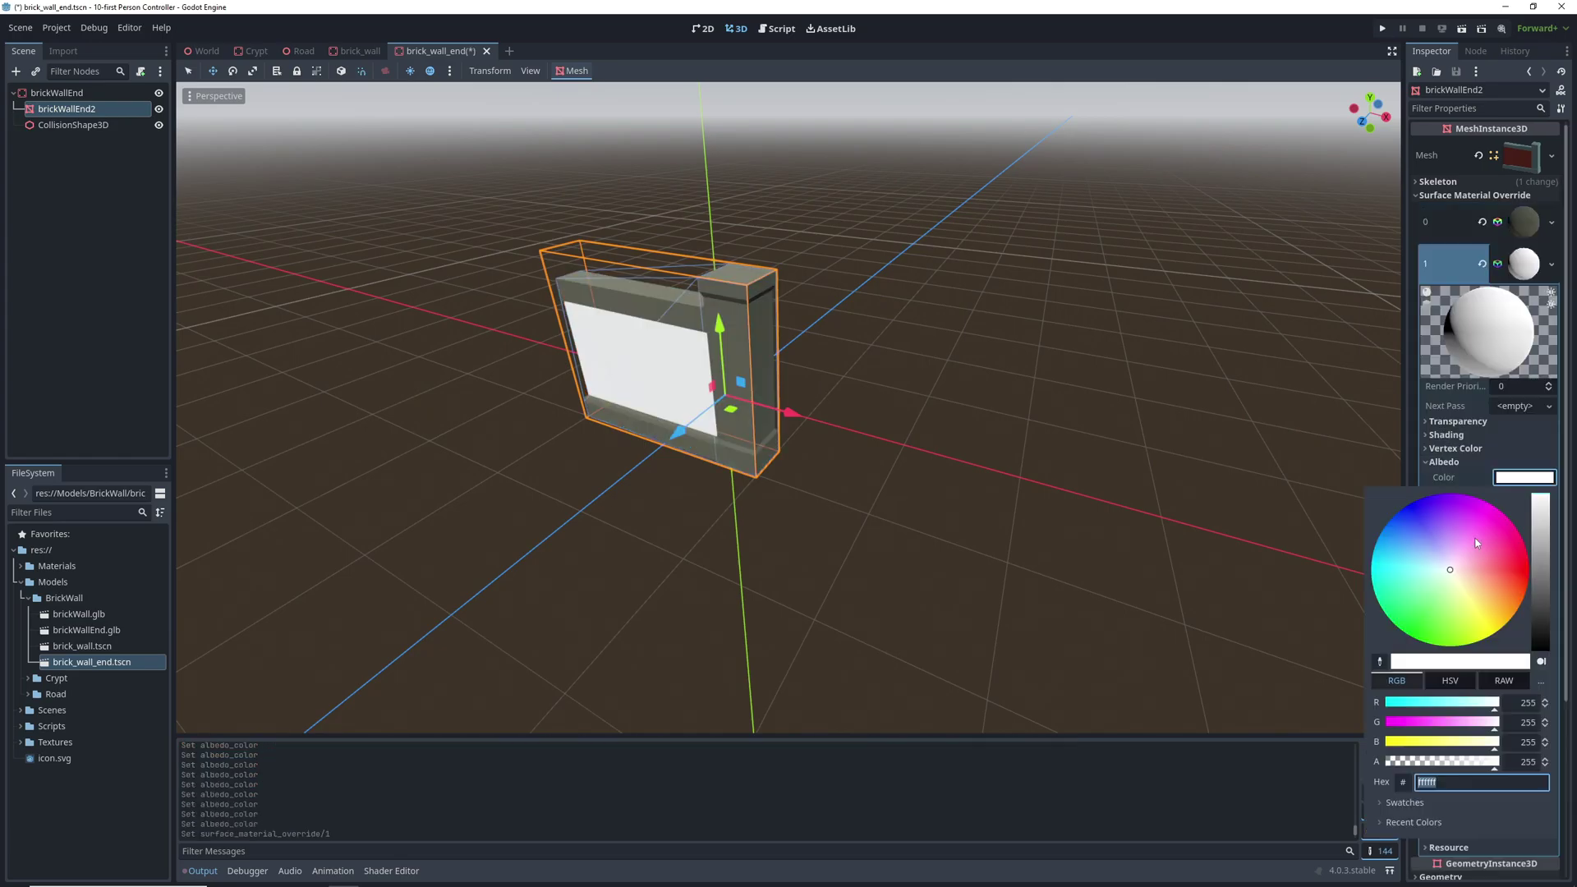
Step: Give brickWallEnd2's surface override 1 a dark red albedo and save the two override materials as brick_wall_gray.tres and brick_wall_red.tres
drag(1540, 498, 1530, 577)
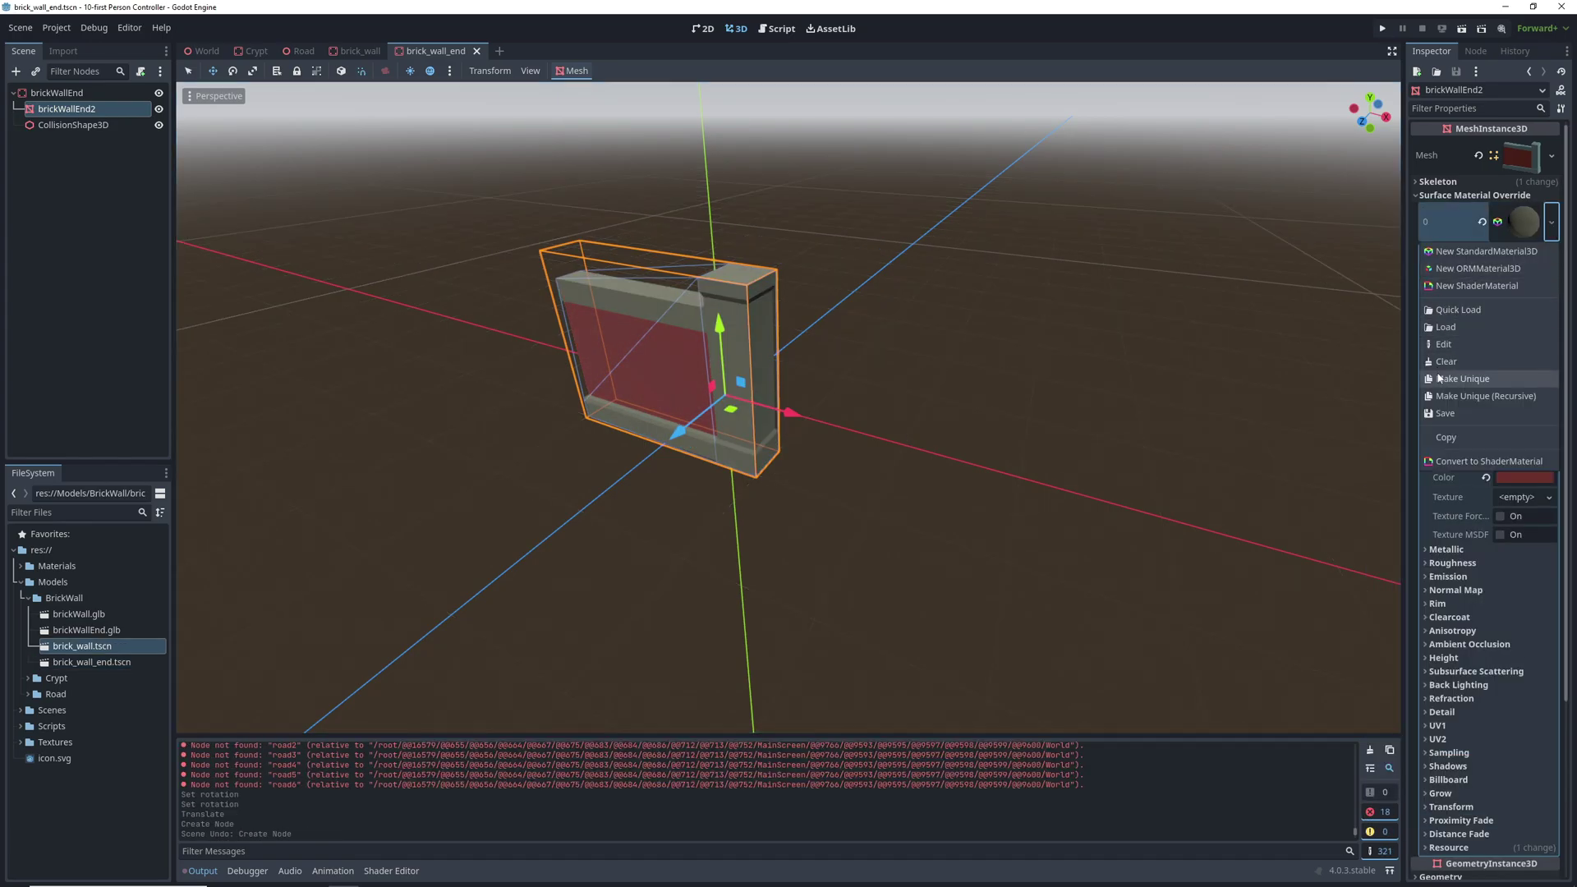
click(1445, 414)
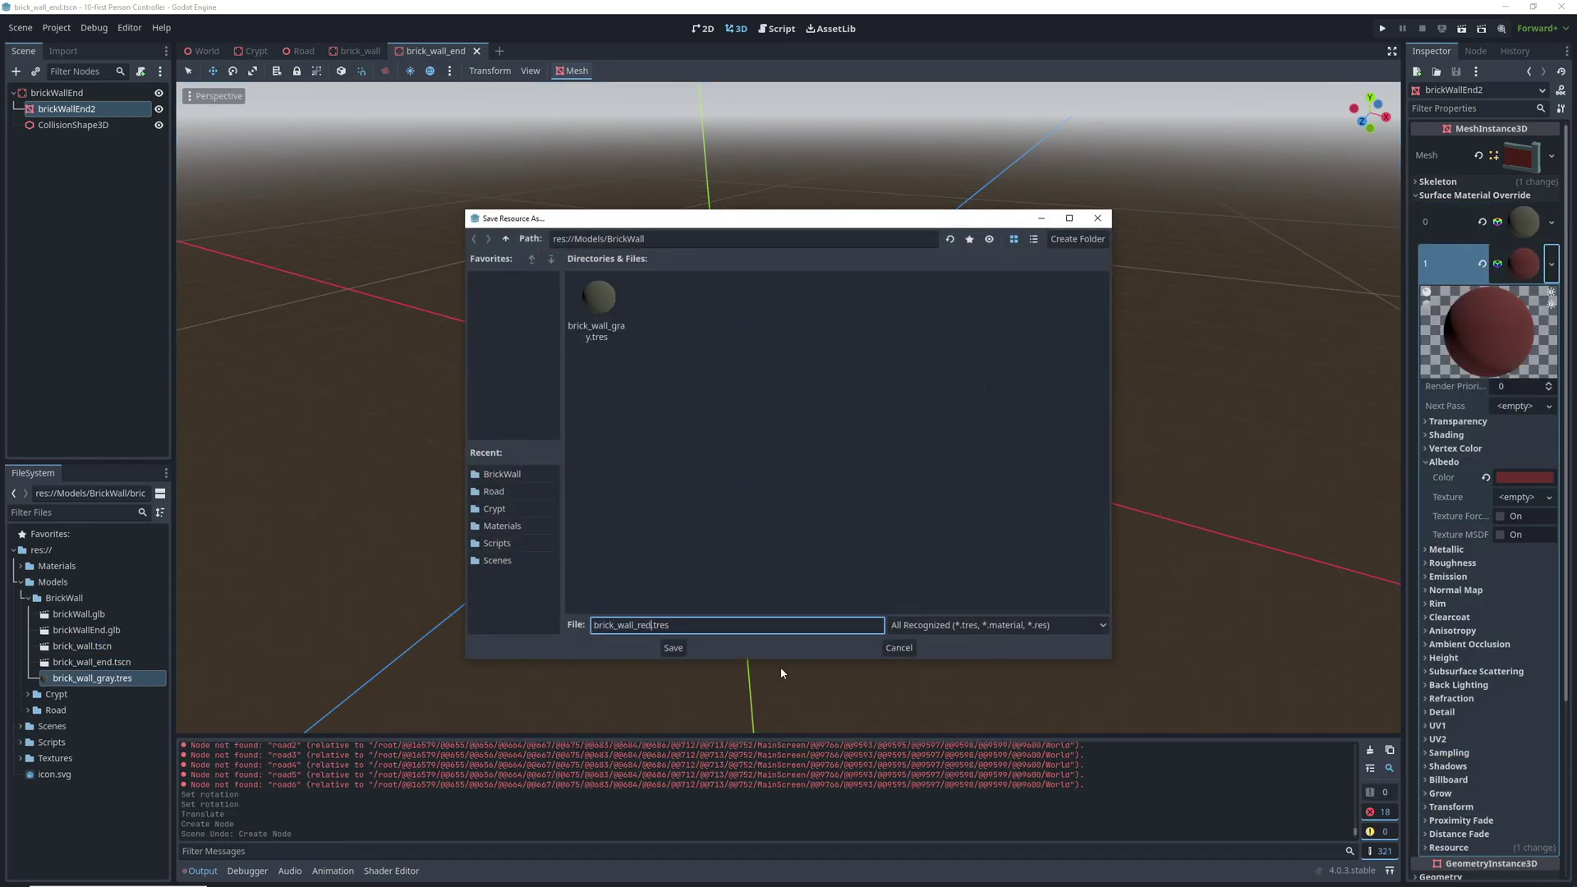
key(Return)
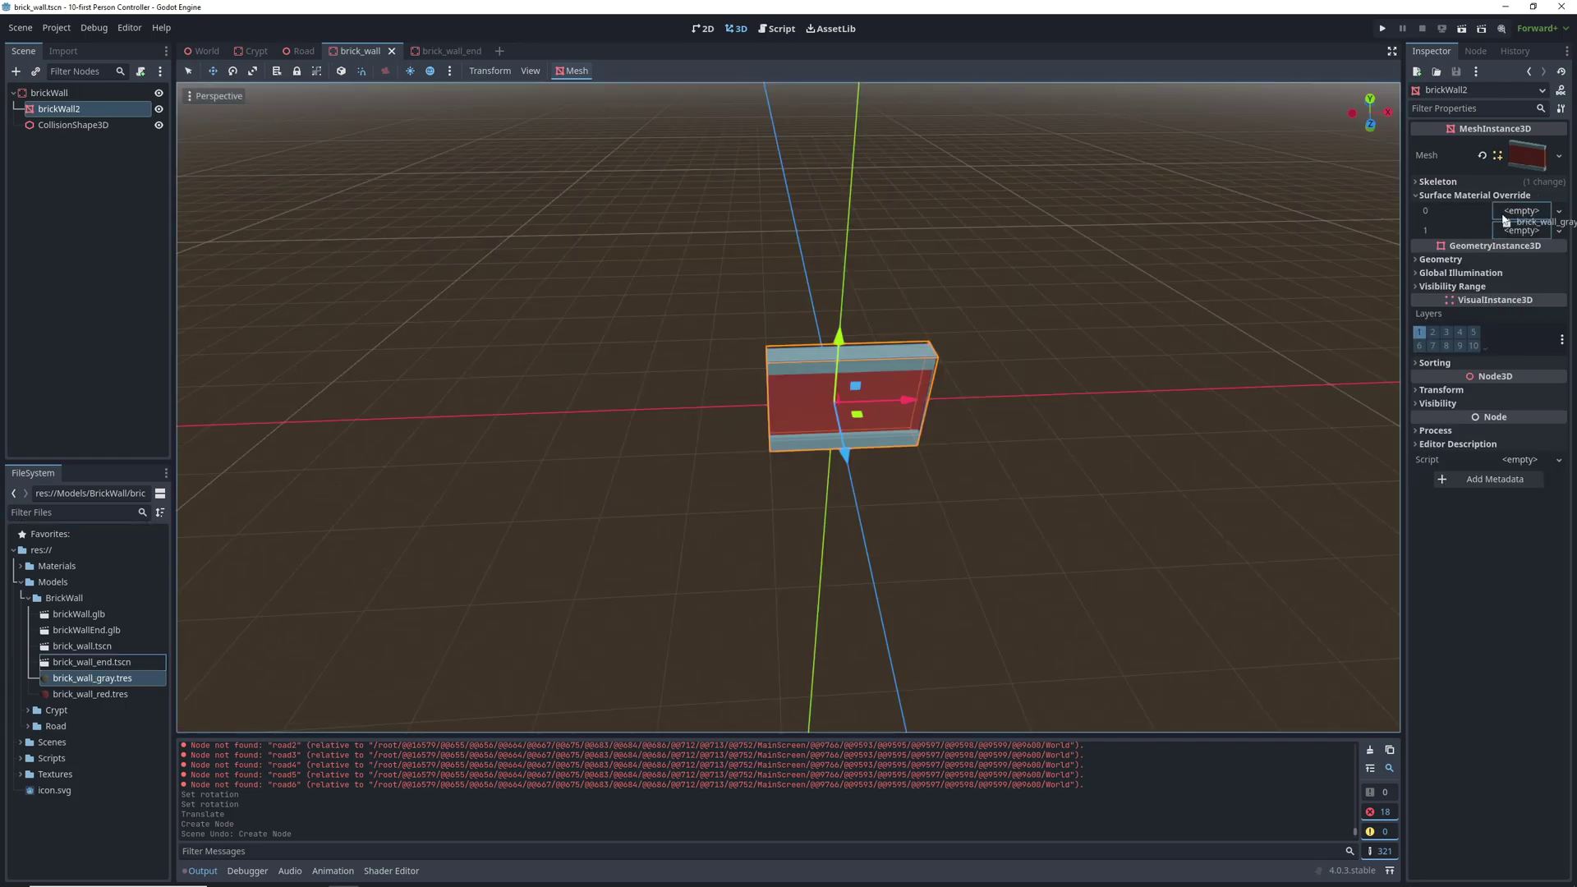
Step: Assign brick_wall_gray.tres to surface override 0 and brick_wall_red.tres to surface override 1 of the brickWall2 mesh
drag(1505, 219, 1520, 215)
drag(90, 694, 1528, 263)
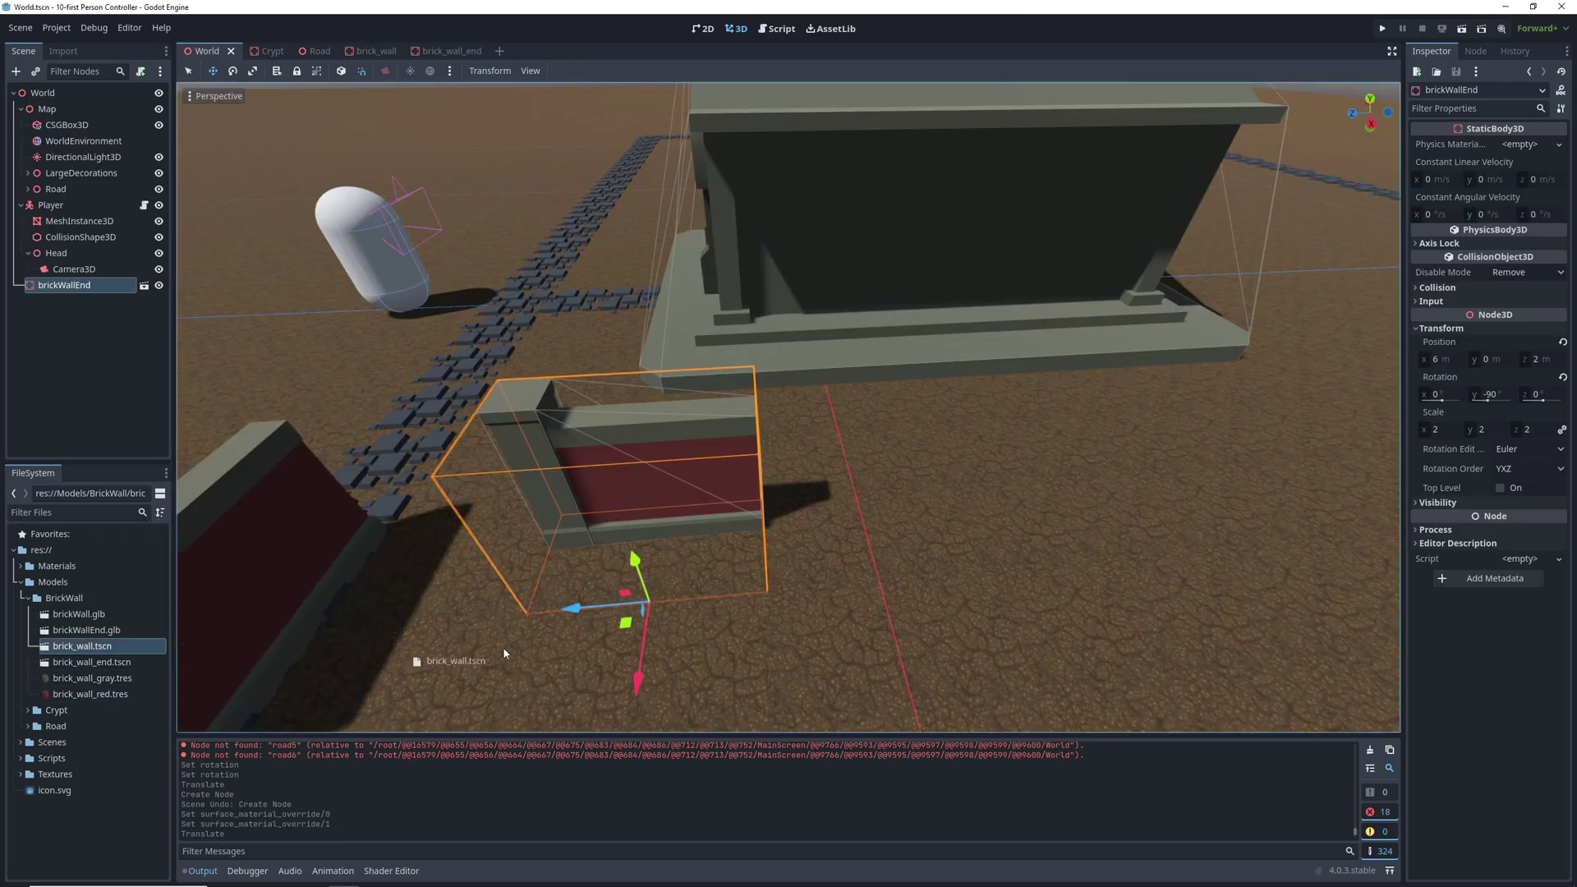
Step: Place brick_wall.tscn segments in line with the end piece to extend the wall beside the crypt
drag(502, 647, 1022, 553)
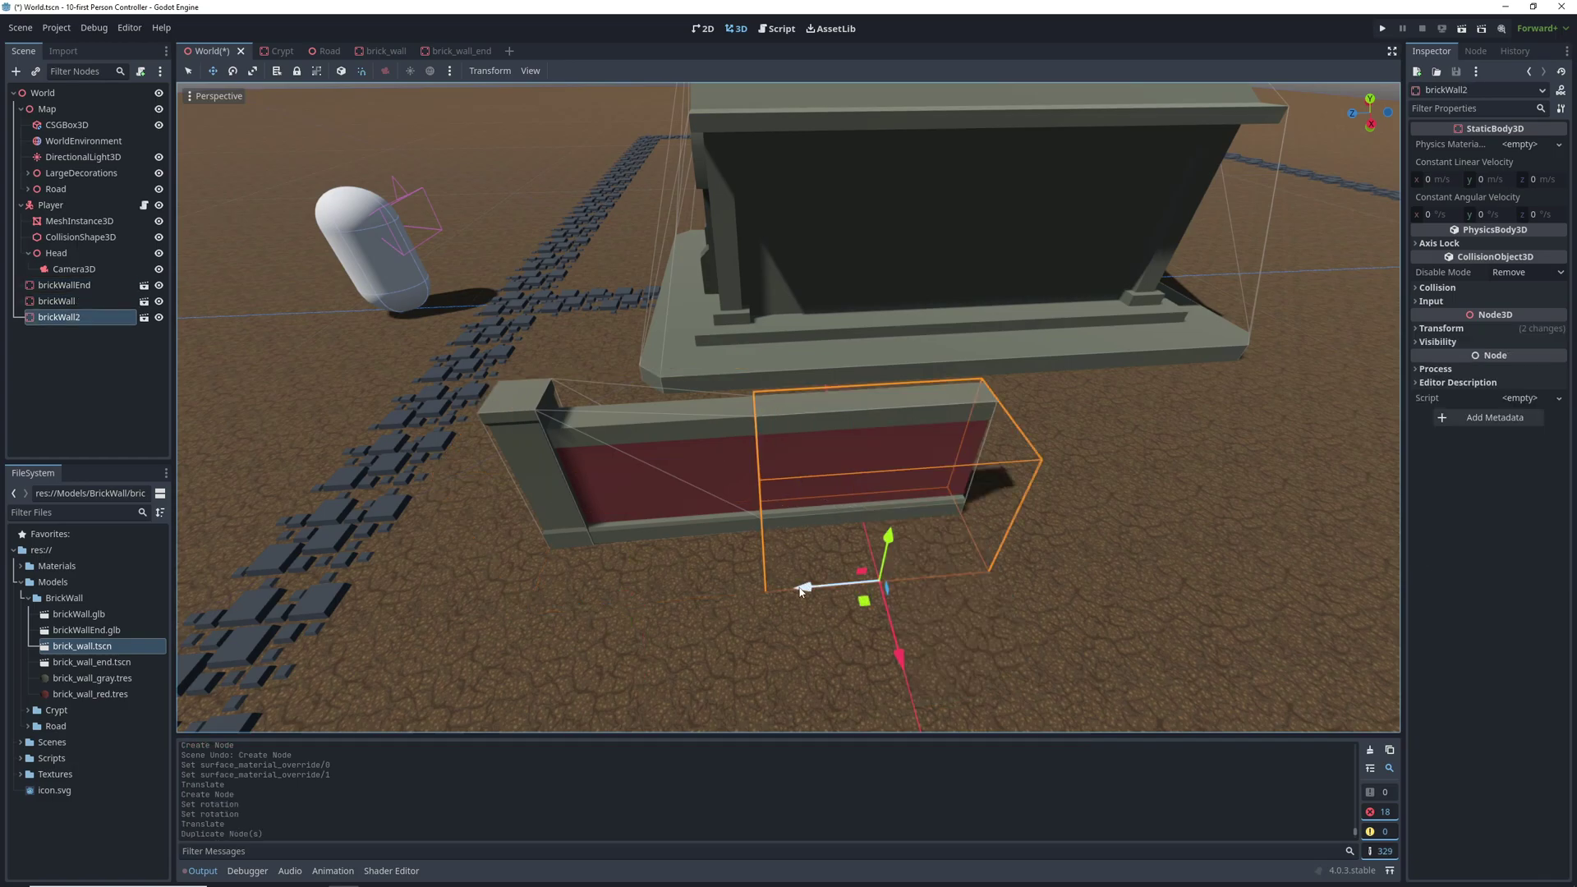
drag(800, 589, 1021, 566)
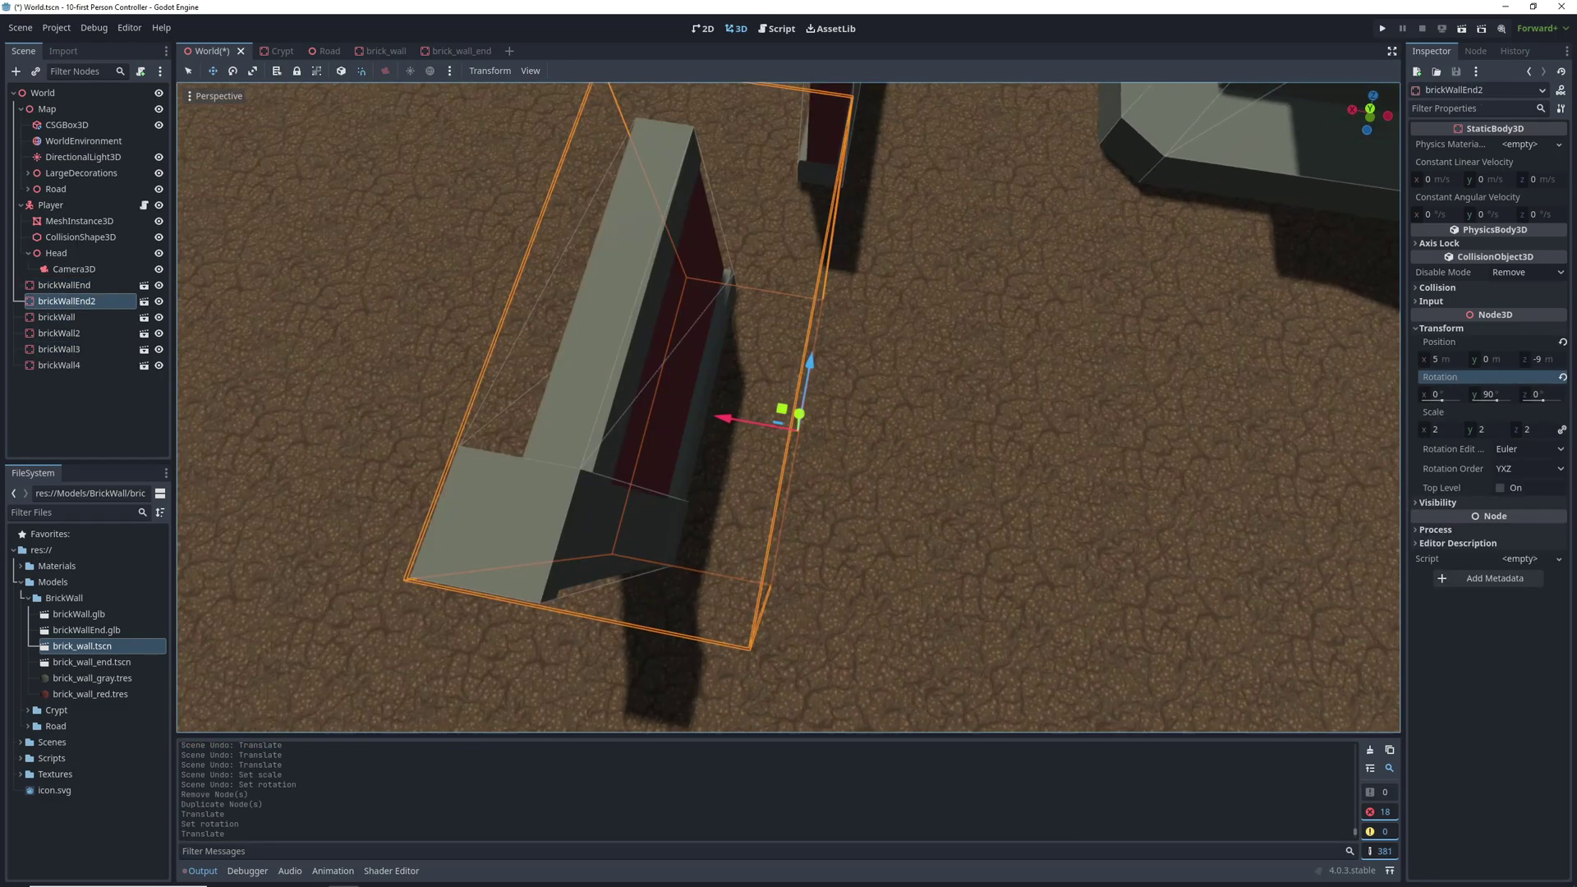
Step: Move the second wall end piece, brickWallEnd2, into line with the brick wall segments at the rear of the crypt
middle_drag(730, 409, 718, 404)
drag(718, 404, 805, 422)
middle_drag(805, 422, 525, 345)
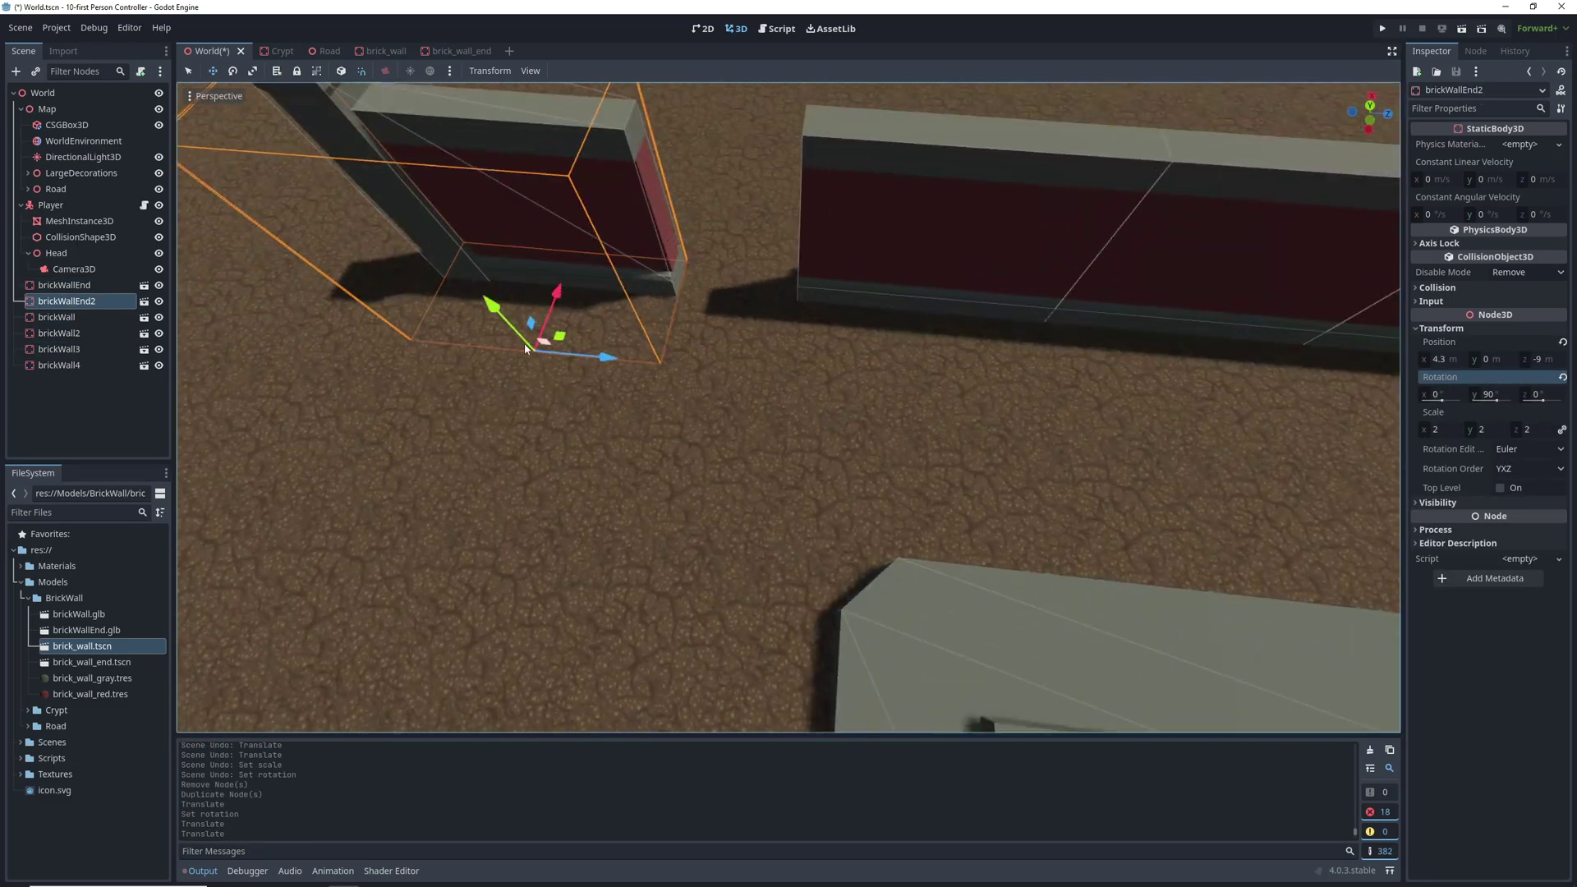
drag(524, 344, 651, 352)
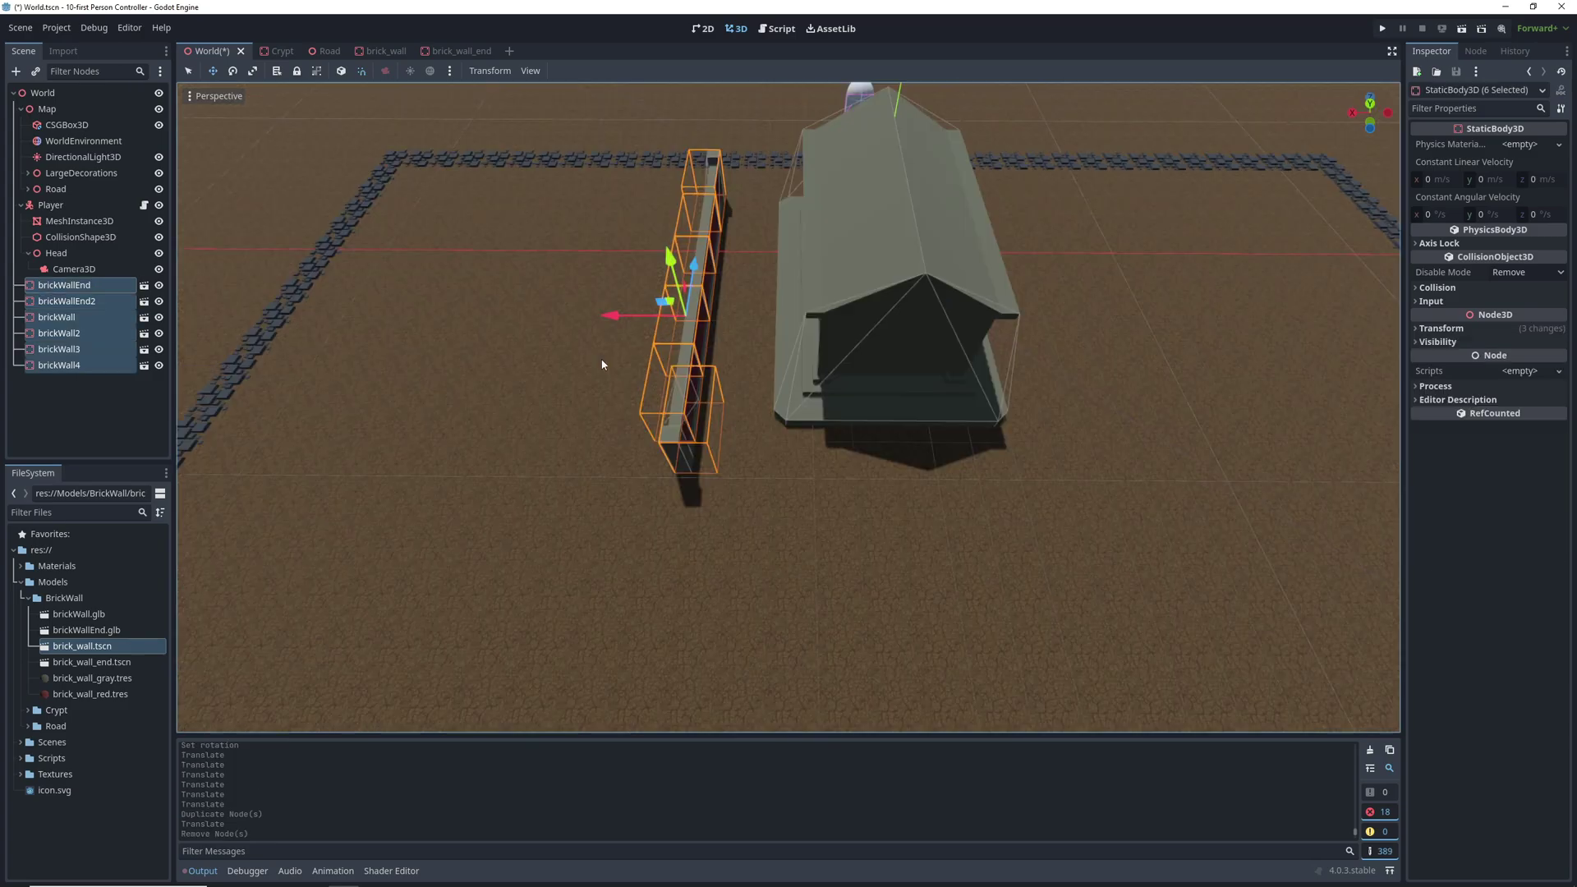
Step: Duplicate the six selected wall pieces and move the copy to the opposite side of the crypt
key(ctrl+d)
drag(624, 317, 926, 351)
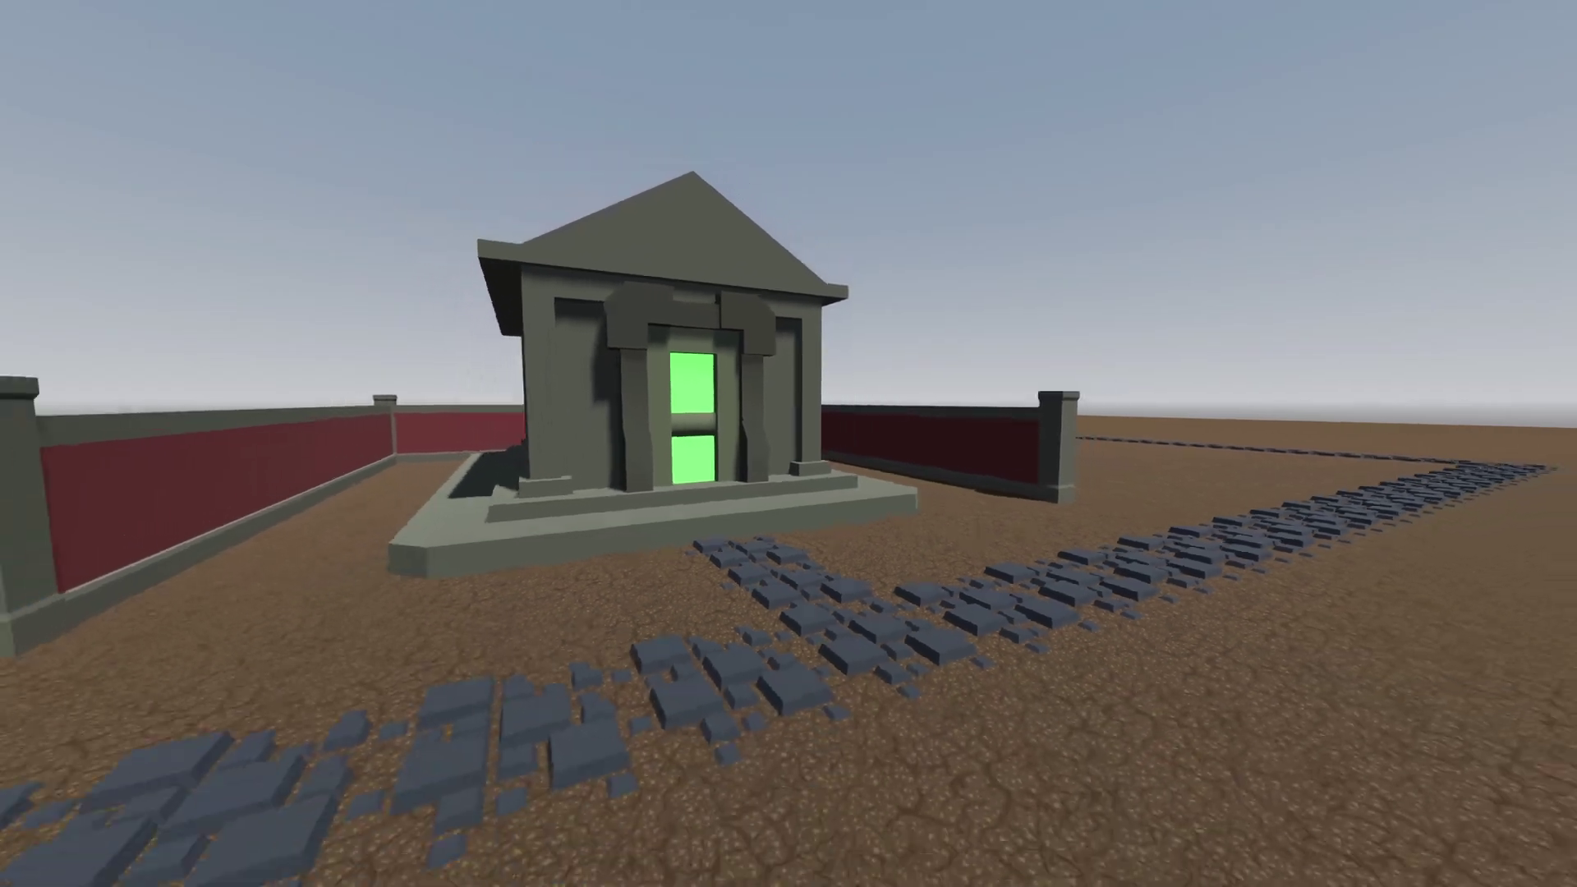
Step: Give surface override 0 of the grave2 mesh a new StandardMaterial3D with a brown albedo
click(1488, 229)
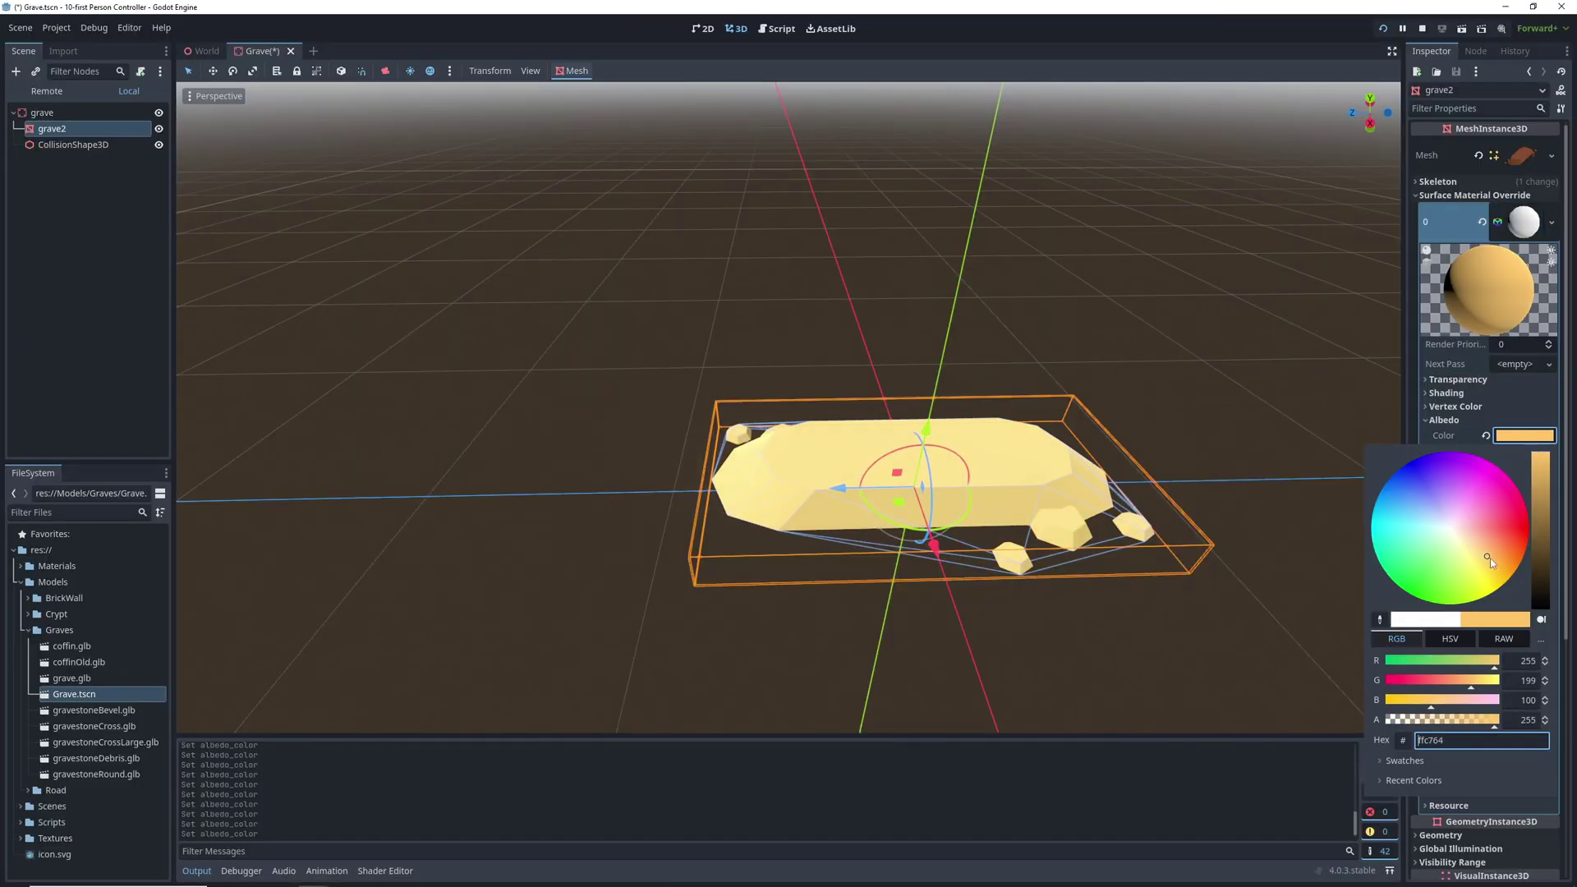
mouse_move(1491, 559)
mouse_down()
mouse_move(1520, 542)
mouse_move(1508, 569)
mouse_up()
mouse_move(1538, 501)
mouse_down()
mouse_move(1534, 565)
mouse_move(1503, 573)
mouse_up()
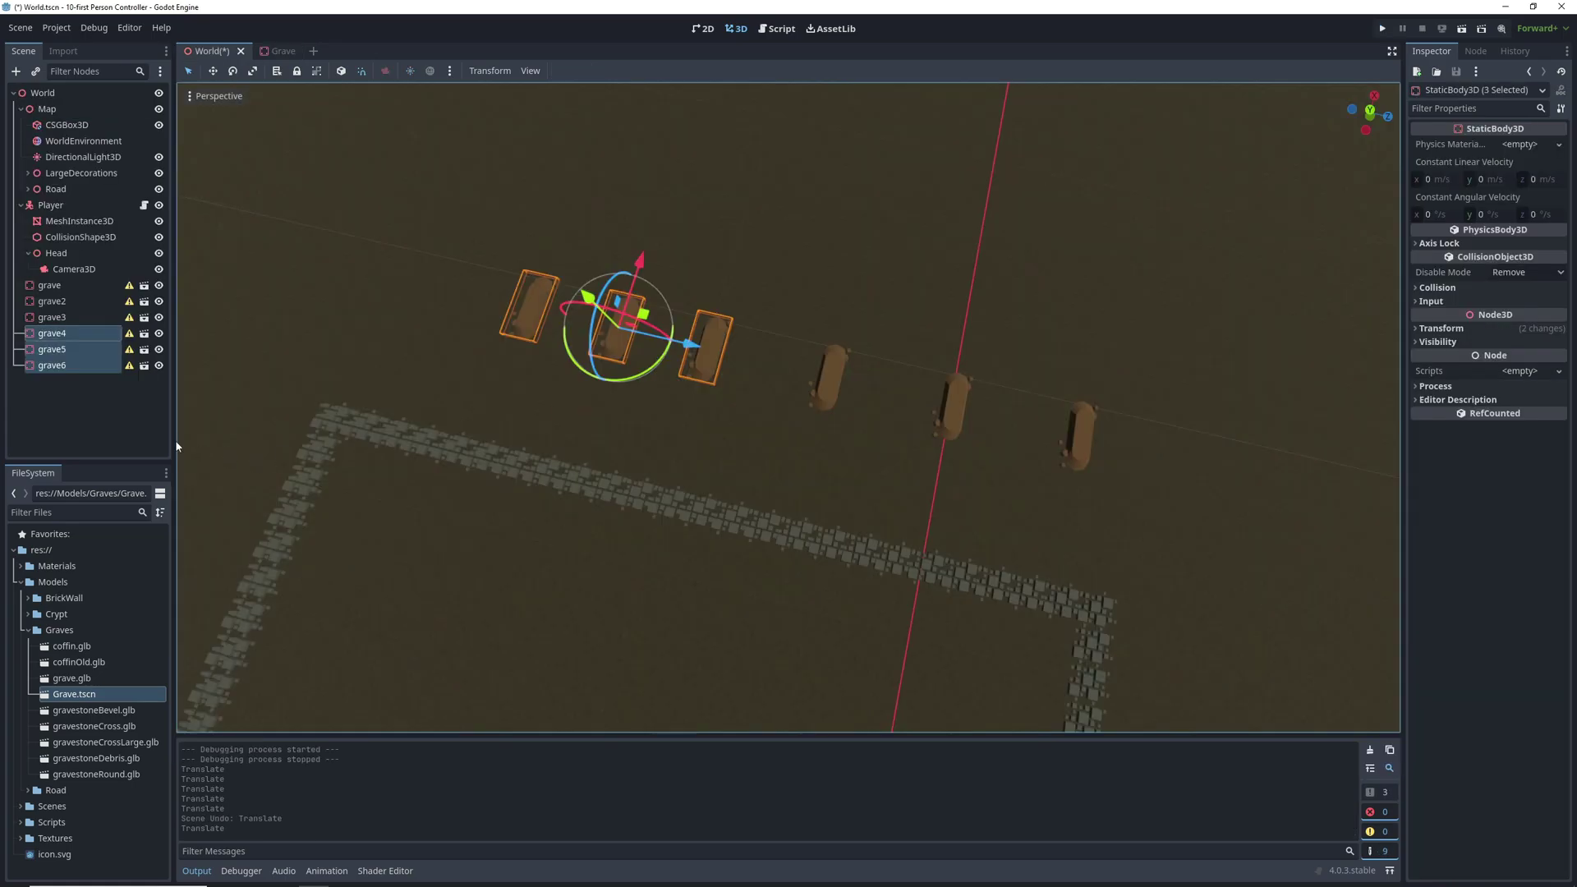
Step: Shift grave4, grave5 and grave6 along the row beside the road to even out the spacing between graves
drag(622, 333, 621, 333)
click(79, 366)
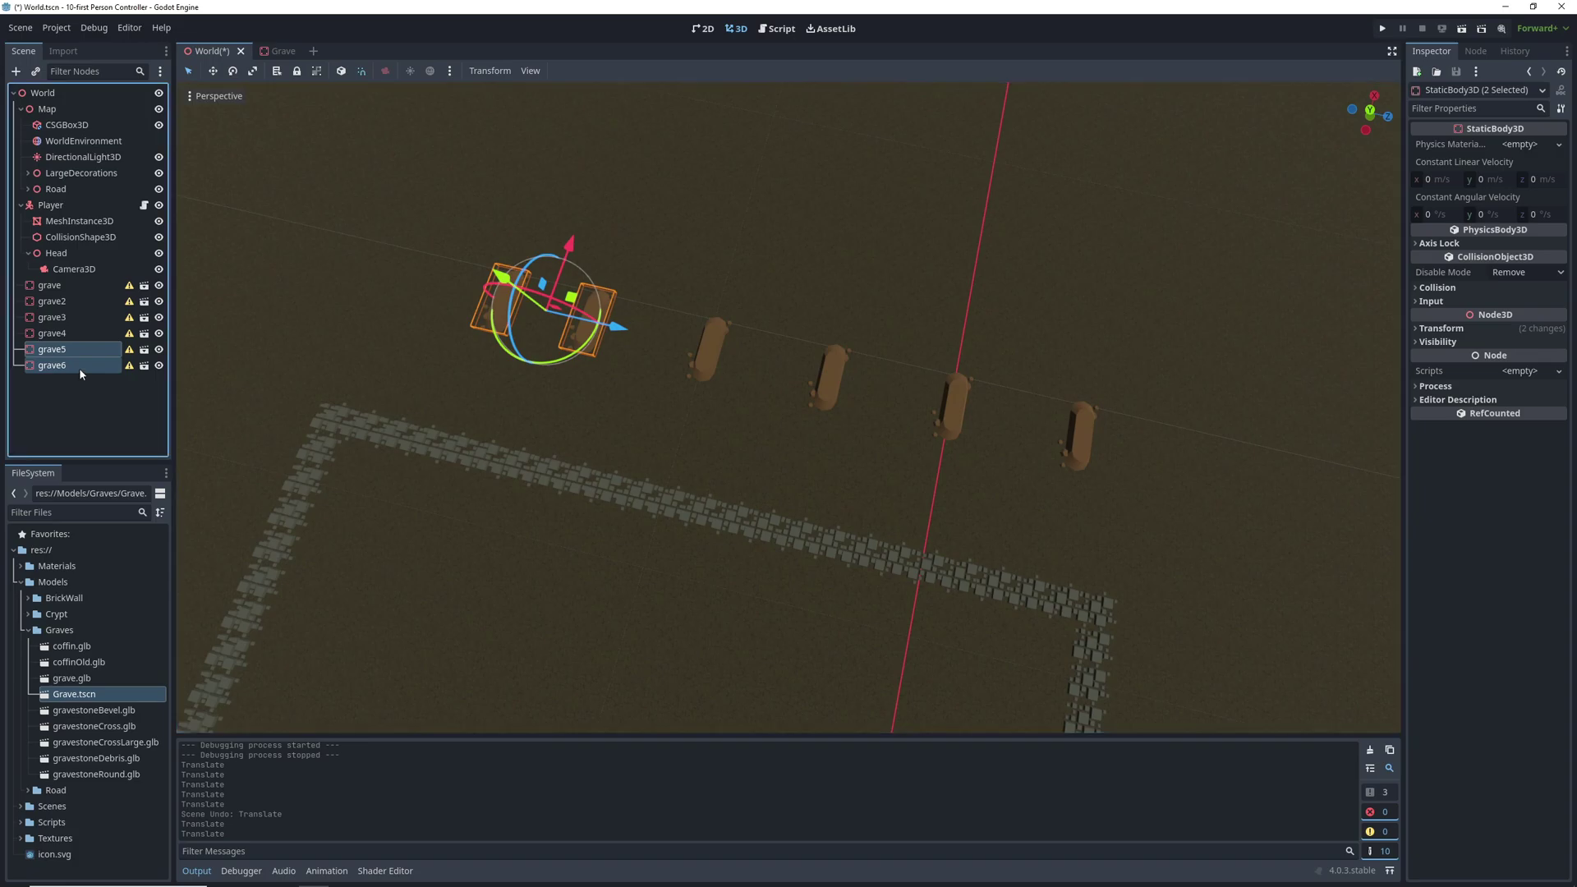
right_drag(542, 325, 542, 326)
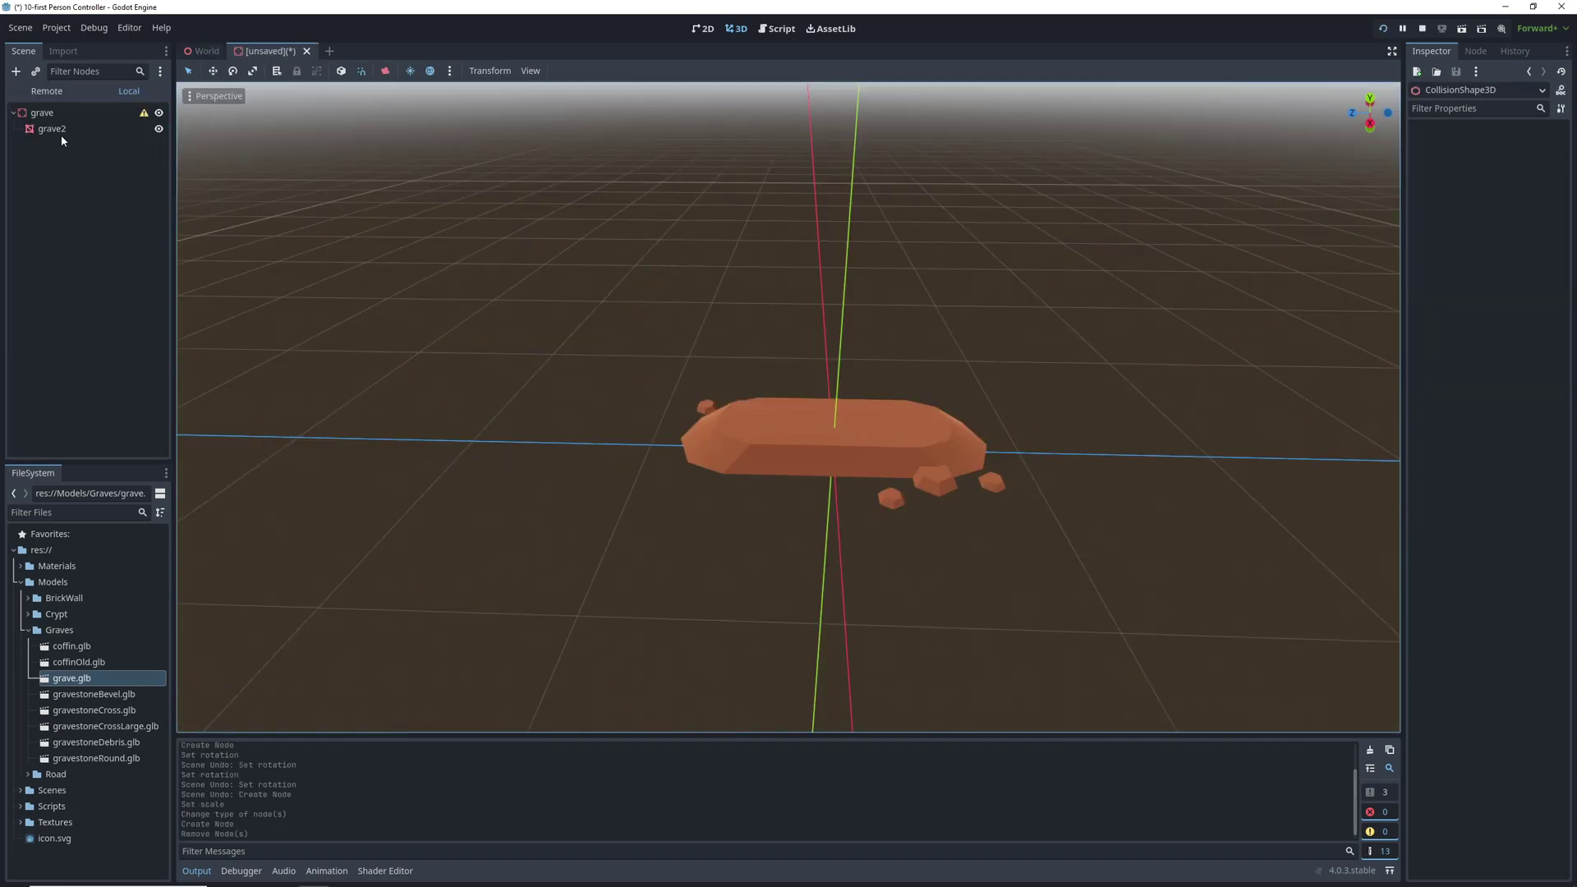
Step: Create a single convex collision sibling for the grave2 mesh and inspect the shape around the mound
click(60, 133)
click(577, 71)
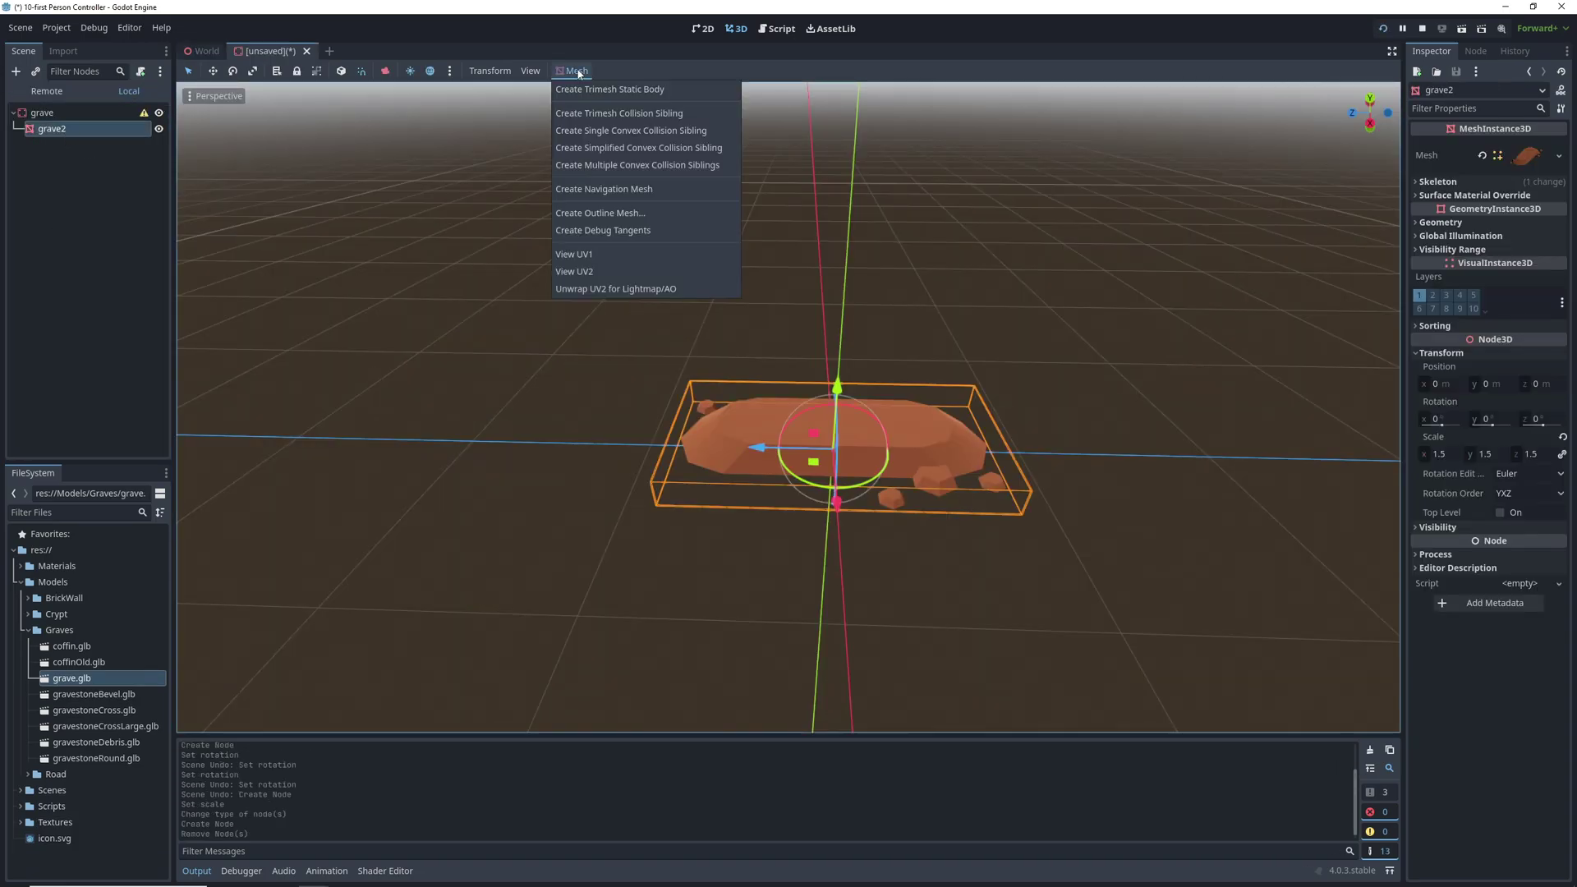
click(622, 133)
right_drag(715, 264, 714, 263)
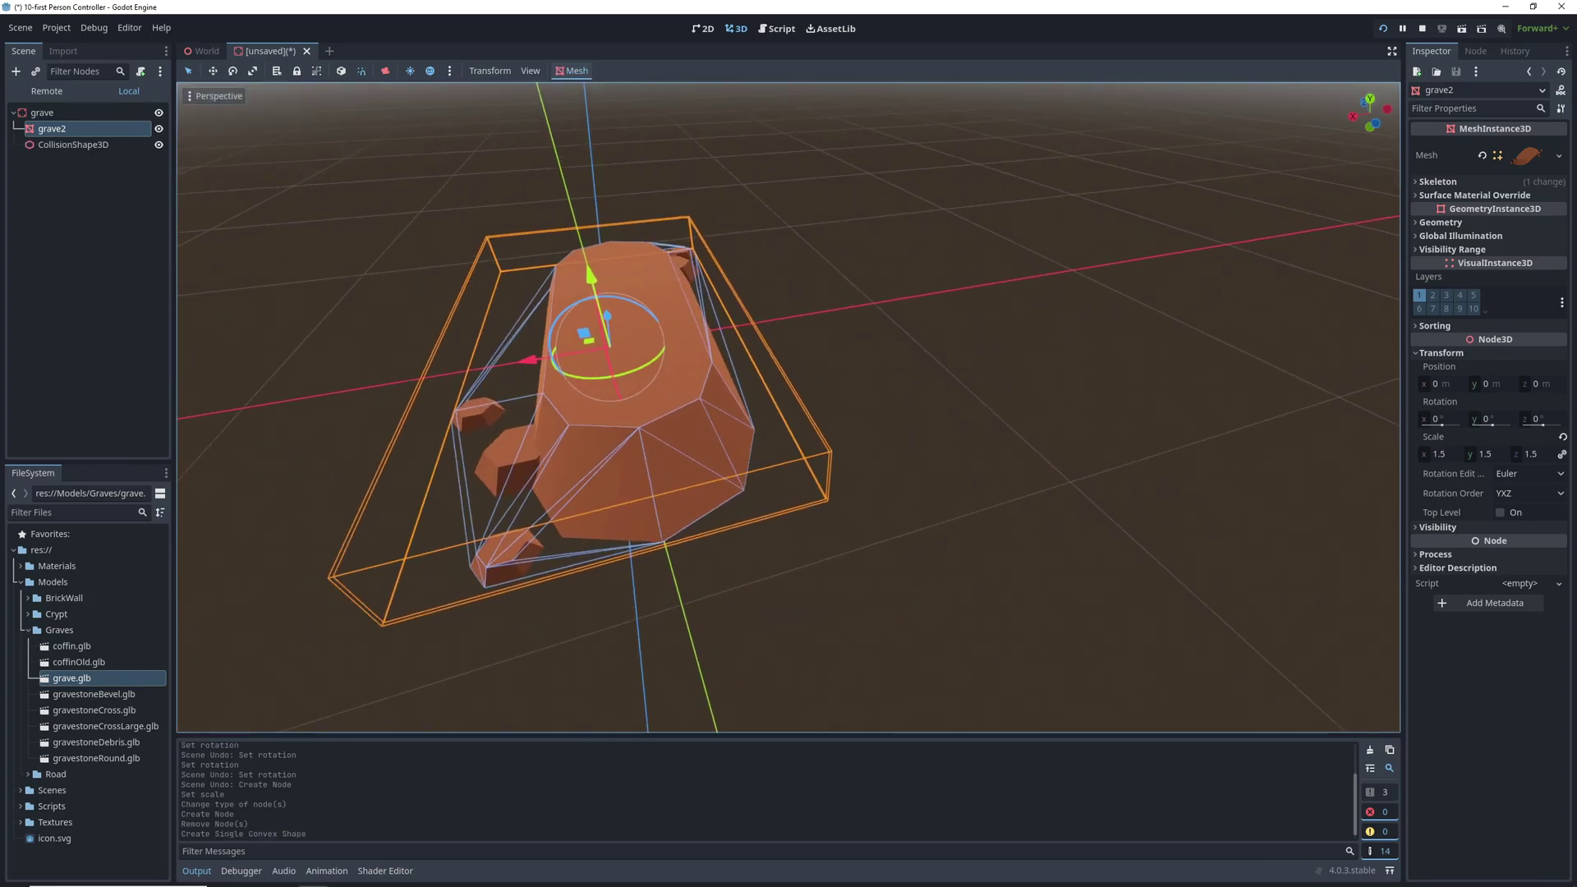
Step: Try a simplified convex collision sibling for the grave2 mesh
click(576, 71)
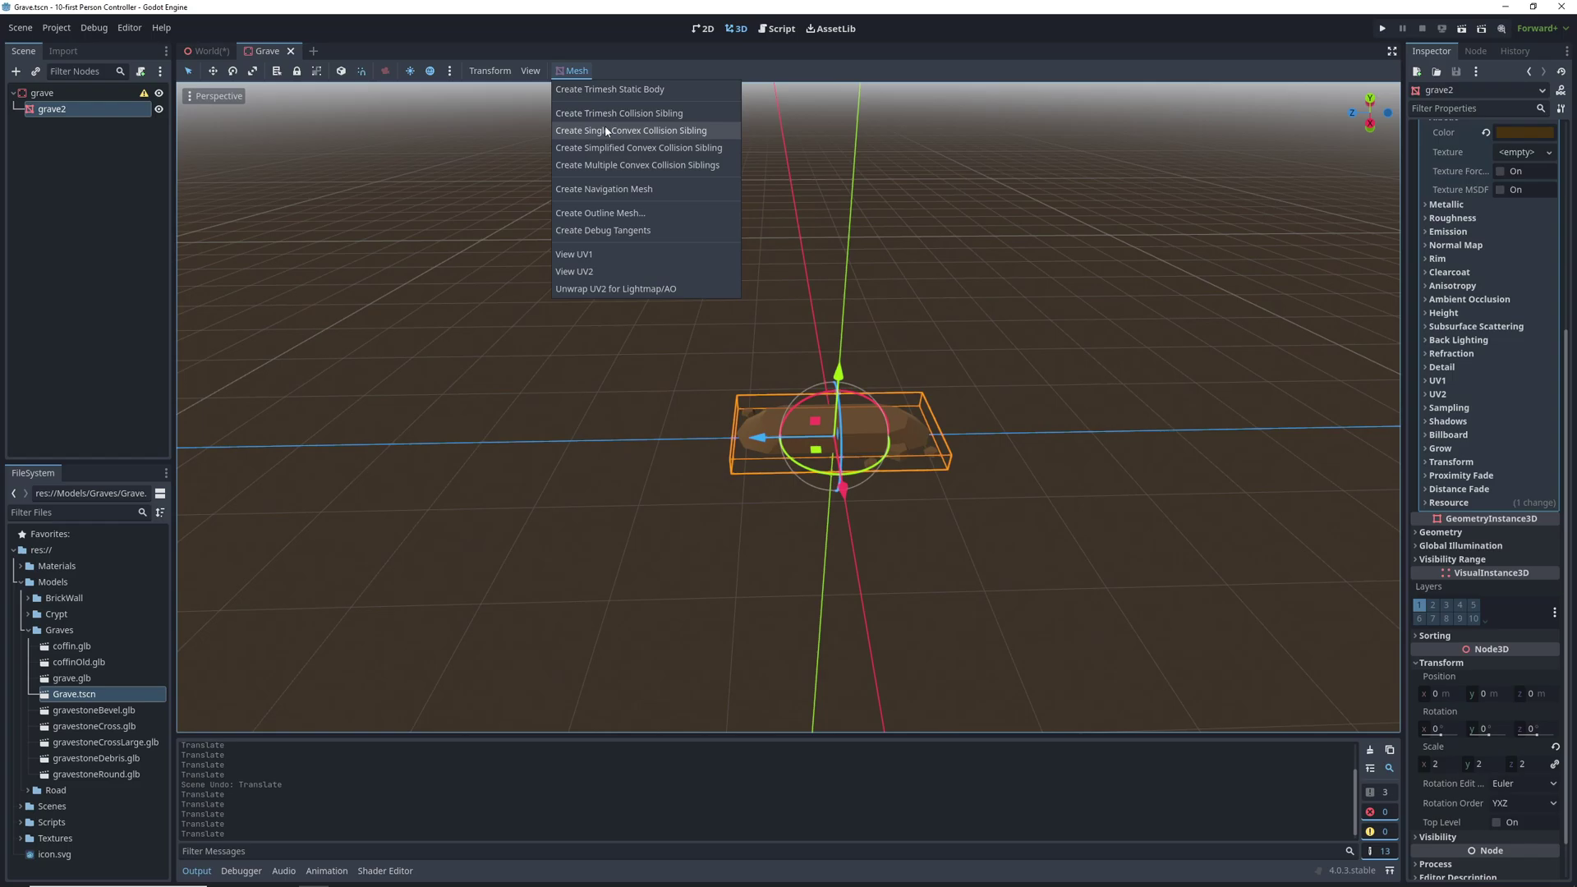
click(618, 148)
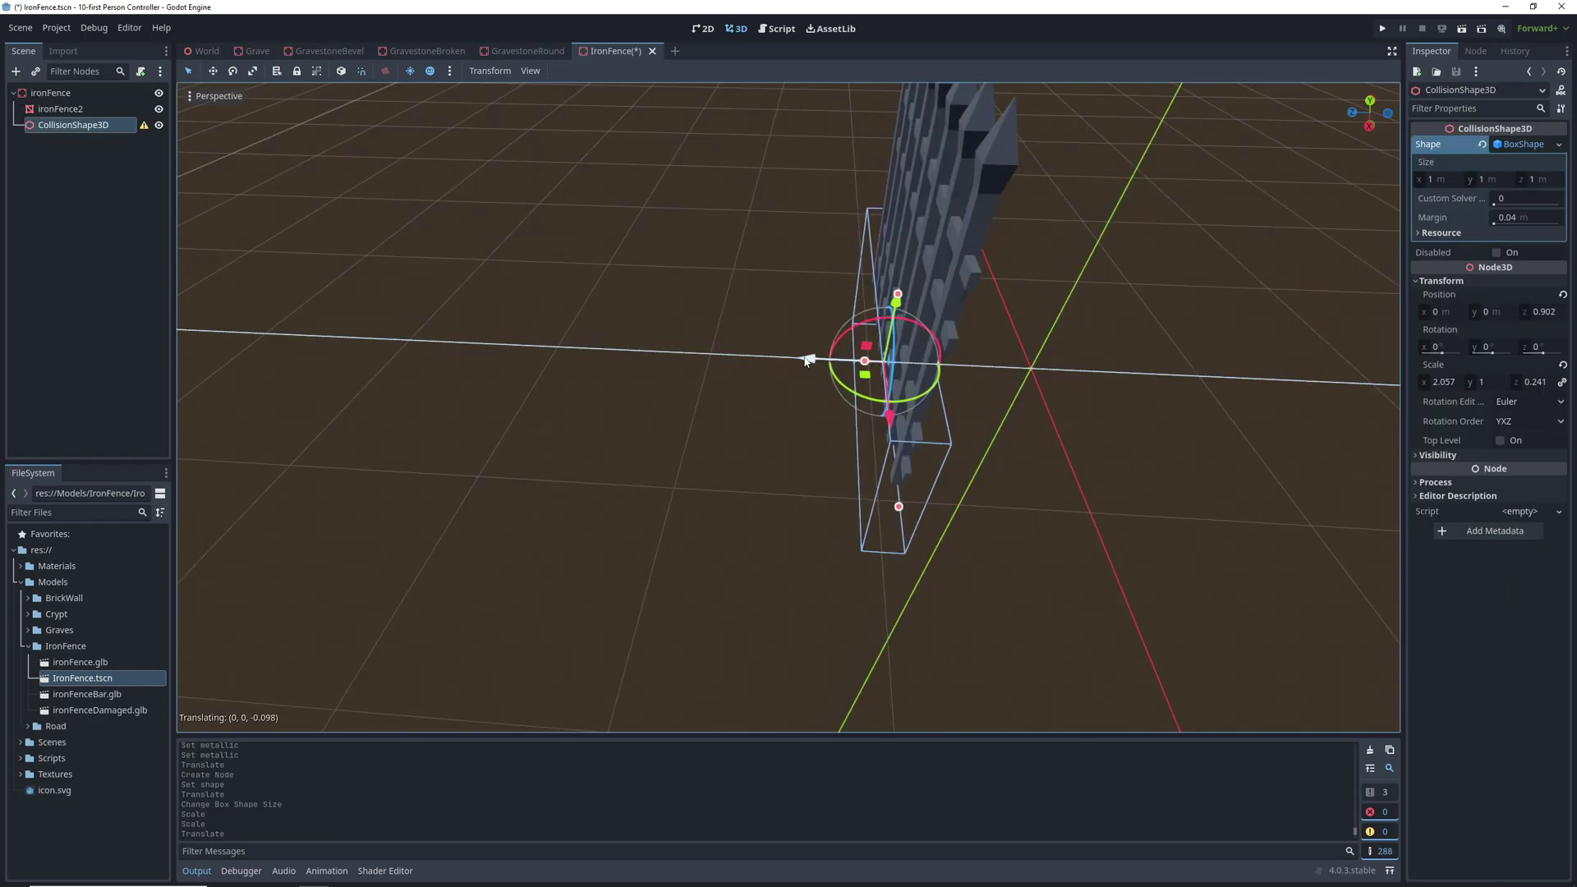
Step: Shift the collision box in the IronFence scene to Z 0.875 and raise it to about Y 0.83 over the bars
middle_drag(810, 360, 874, 345)
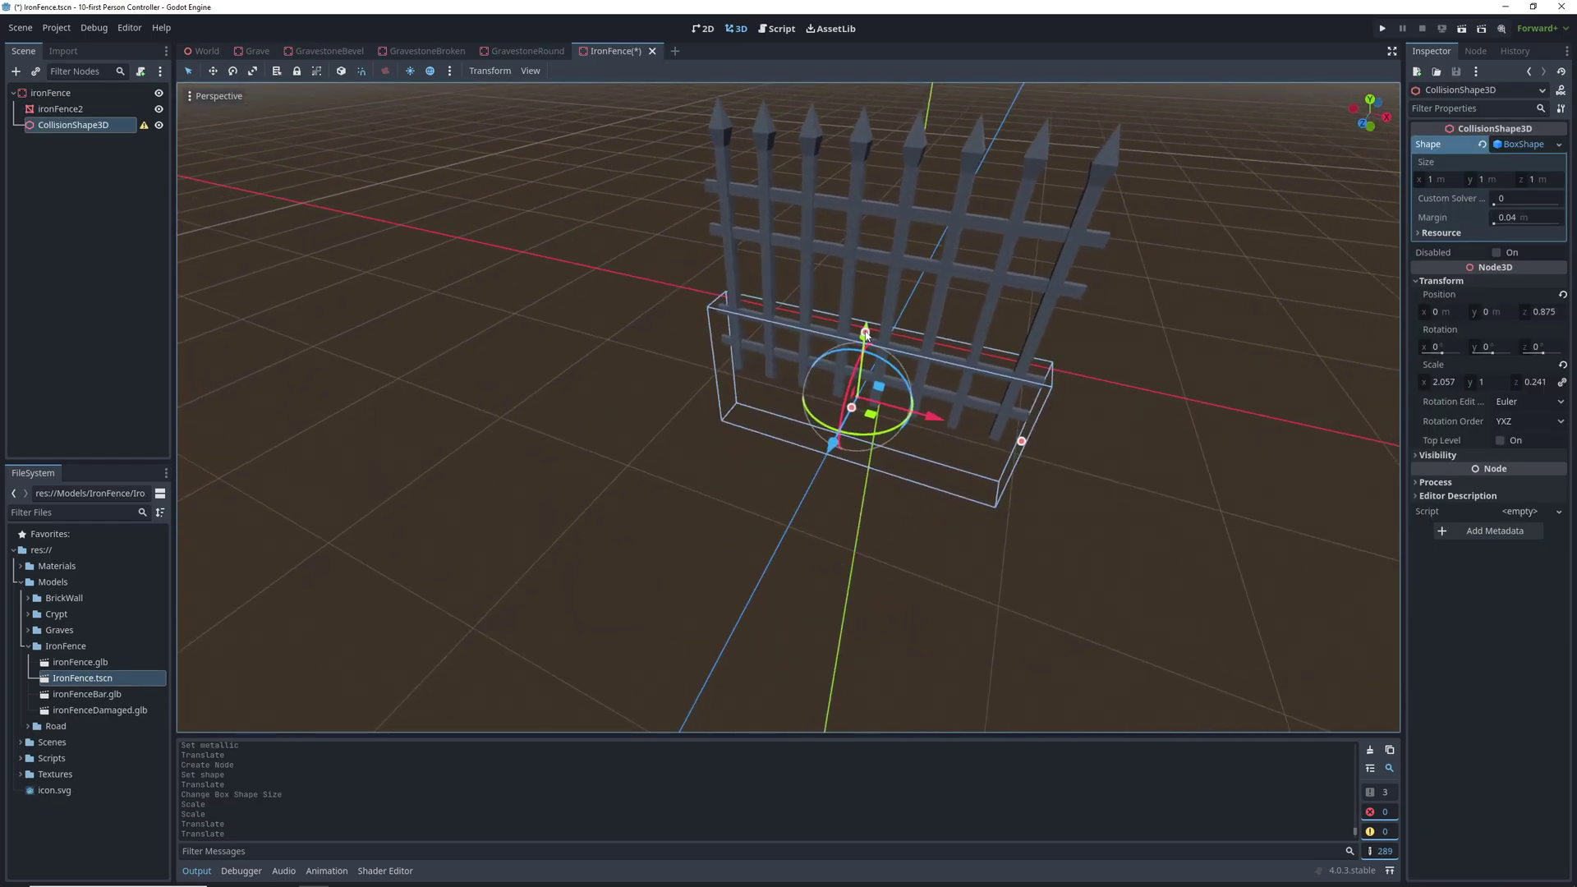
drag(865, 331, 857, 179)
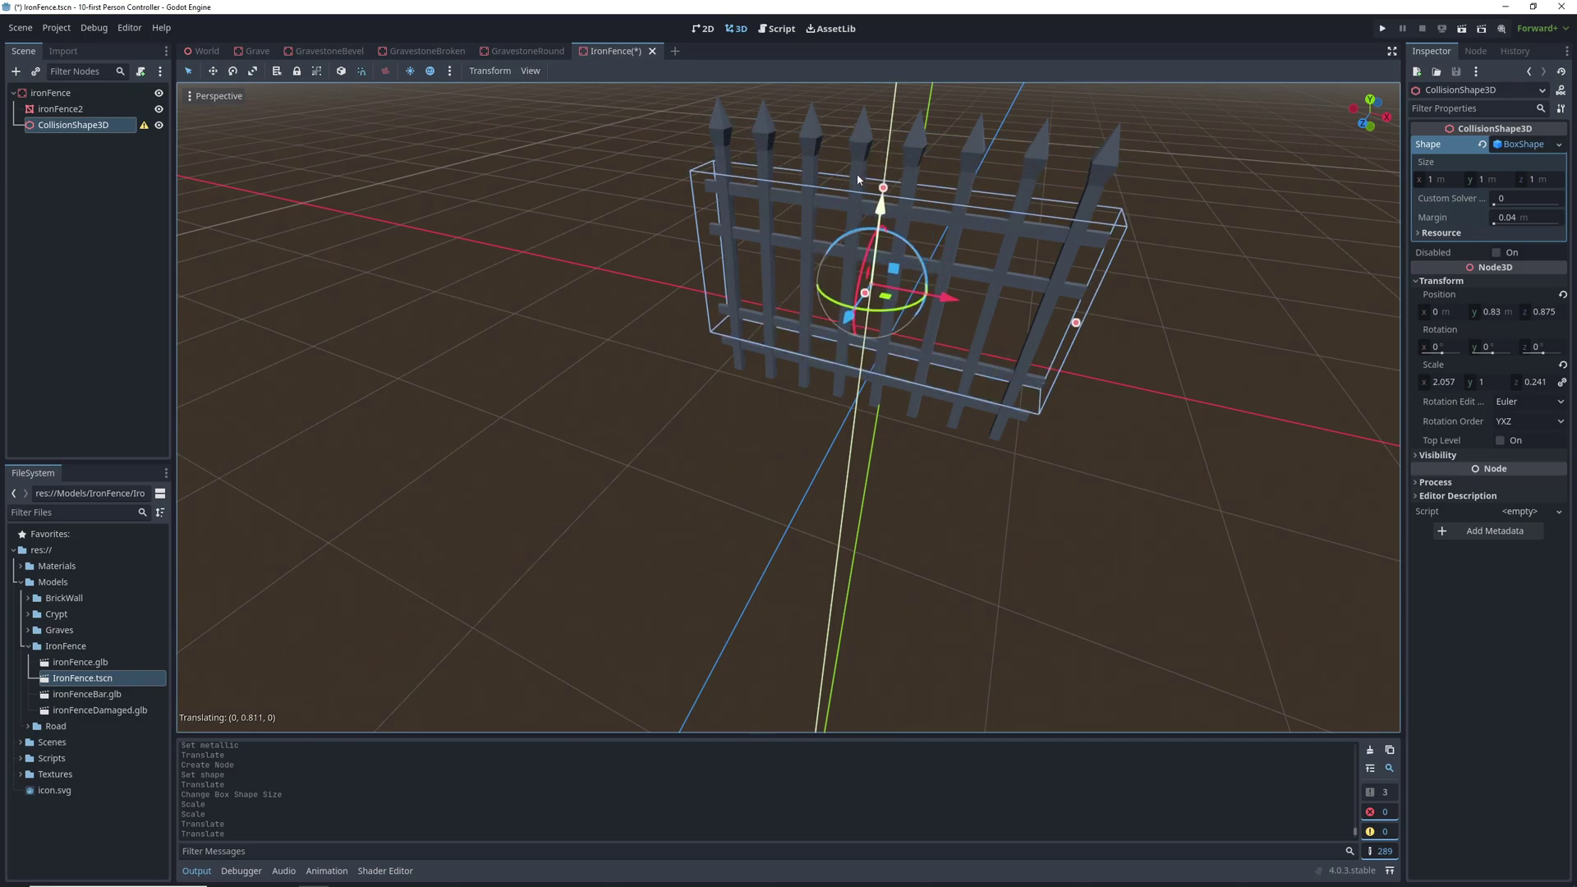
click(253, 71)
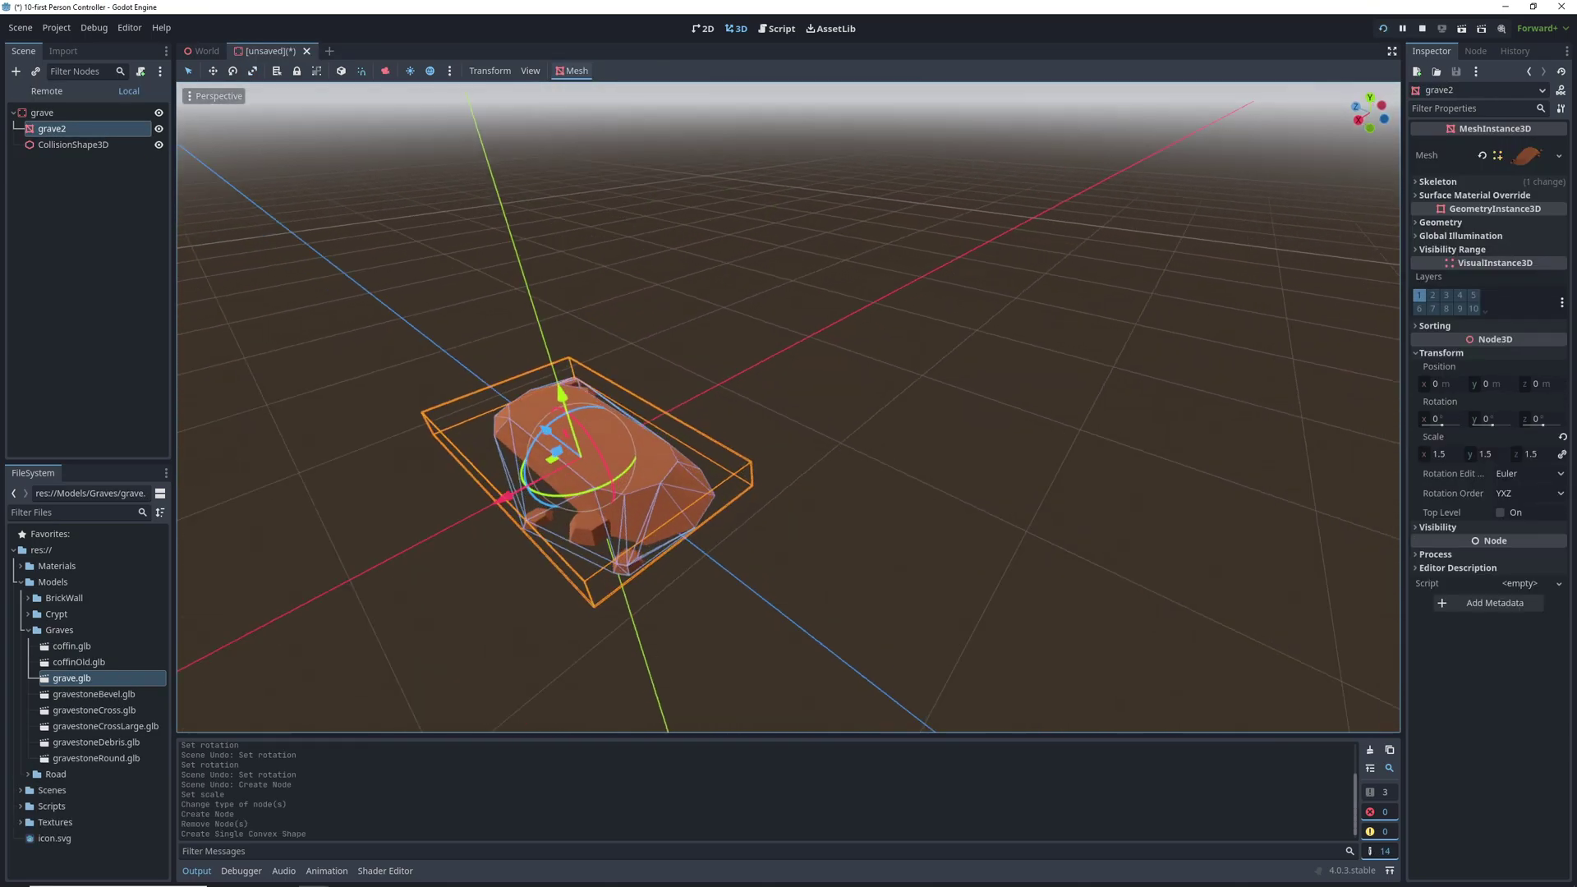
Step: Create a trimesh collision sibling for the grave2 mesh in the Grave scene
right_drag(789, 407, 760, 370)
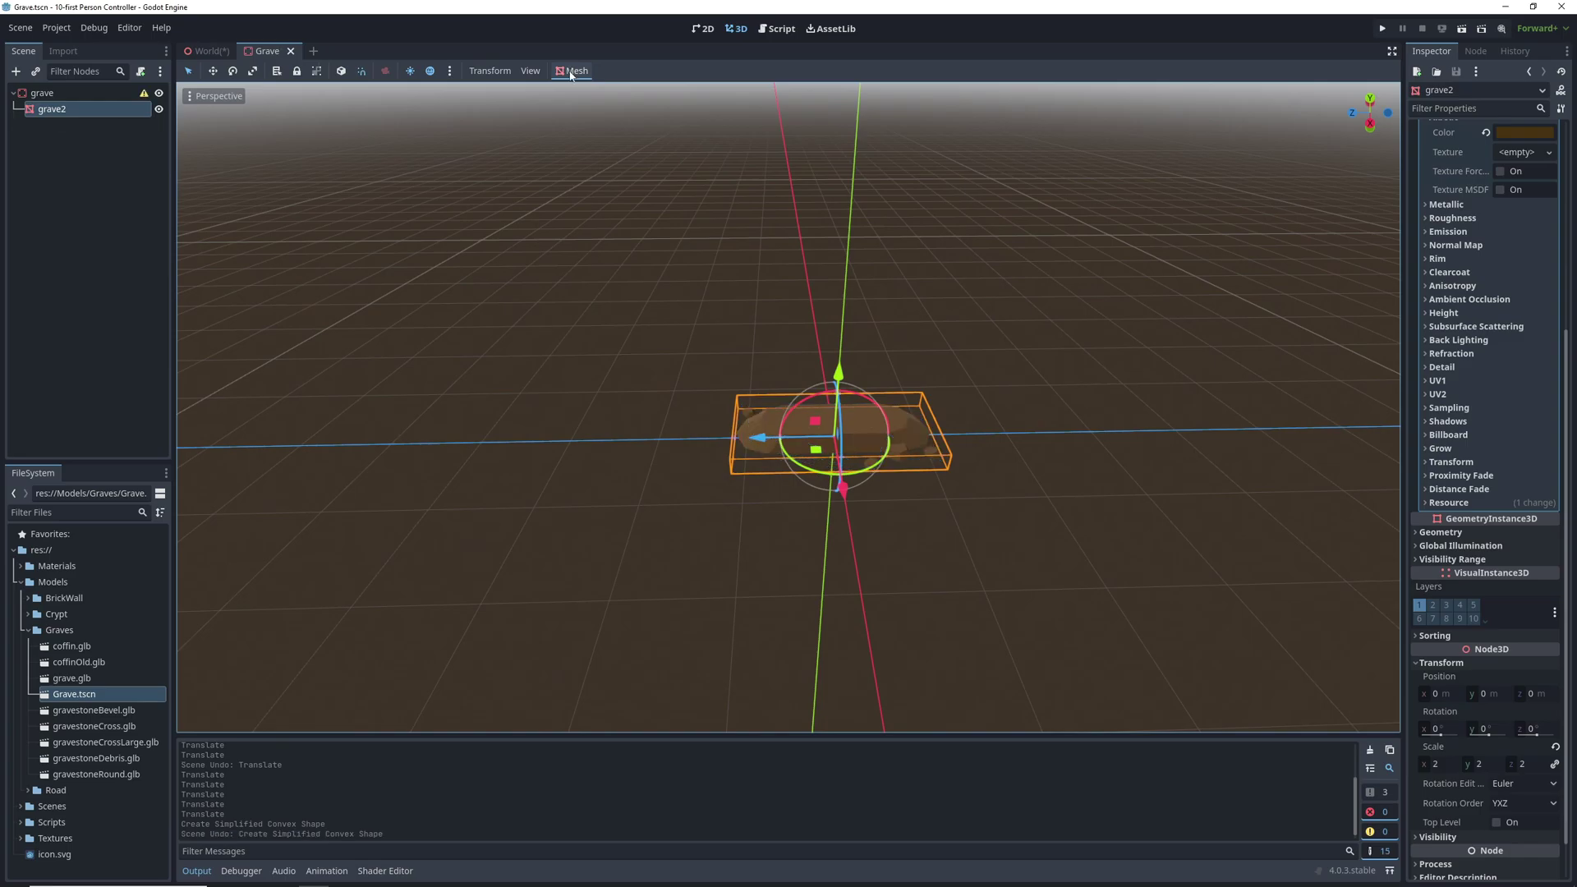
click(573, 72)
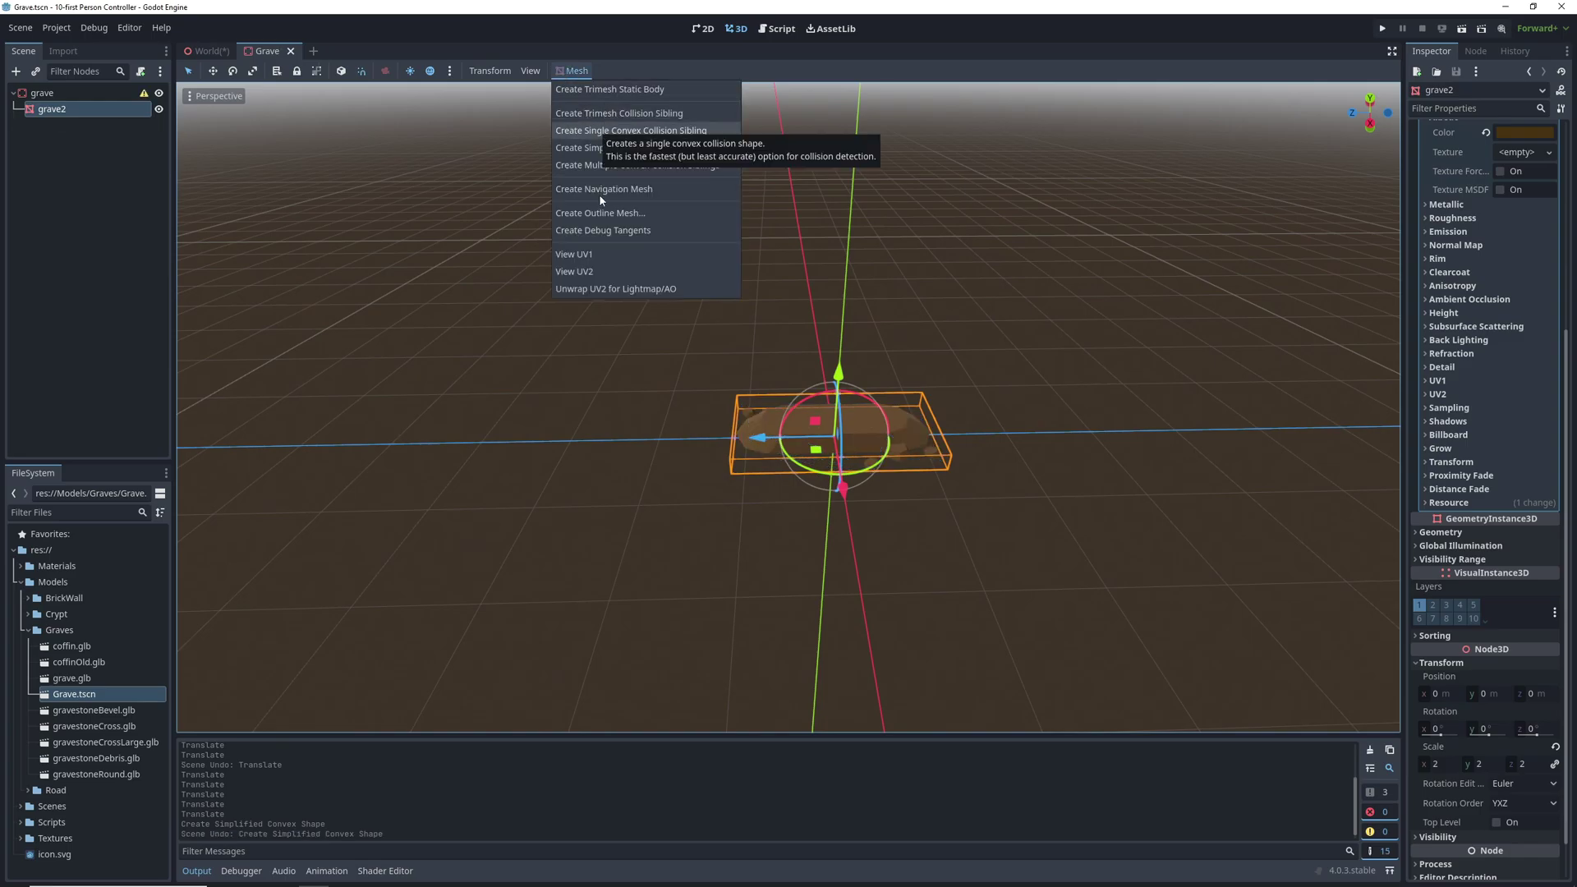
click(585, 113)
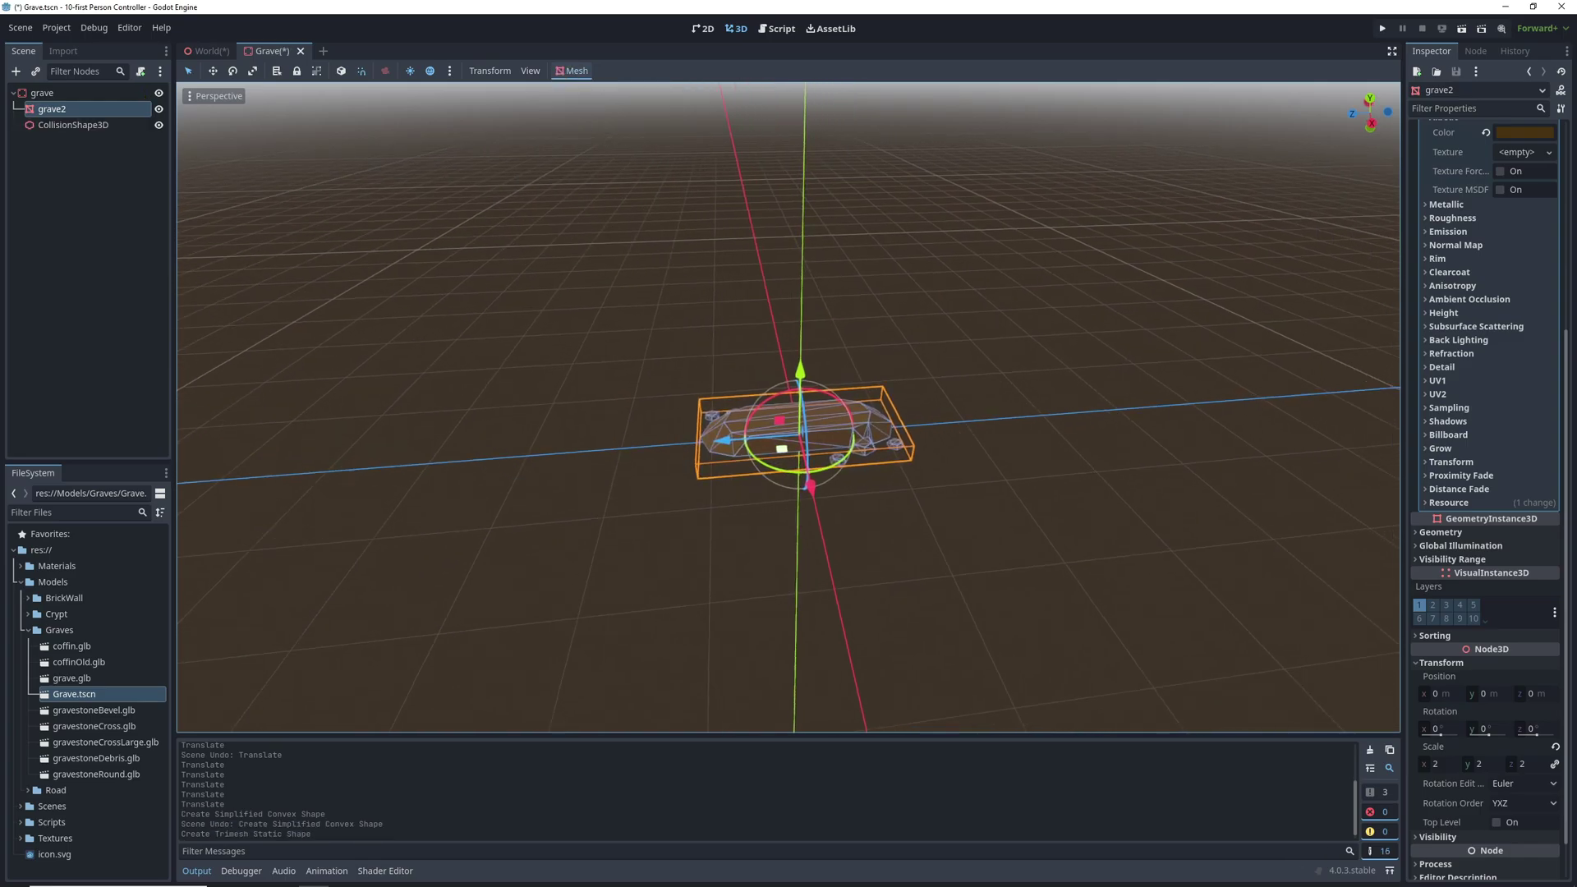
Step: Run the project and walk the player over the row of grave mounds to test their collision
key(F5)
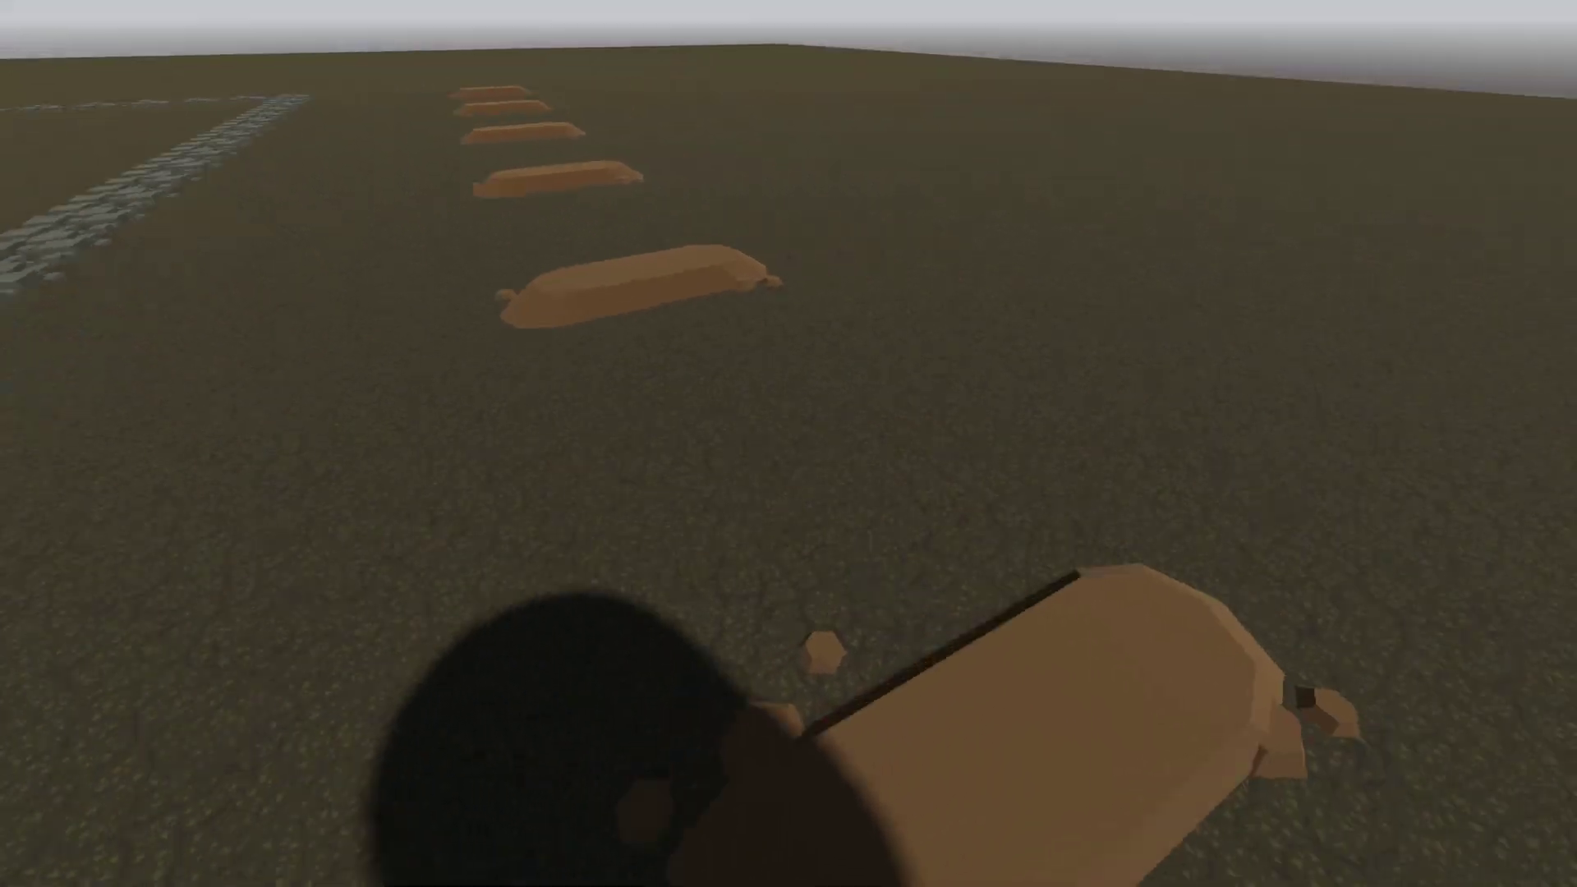
key(w)
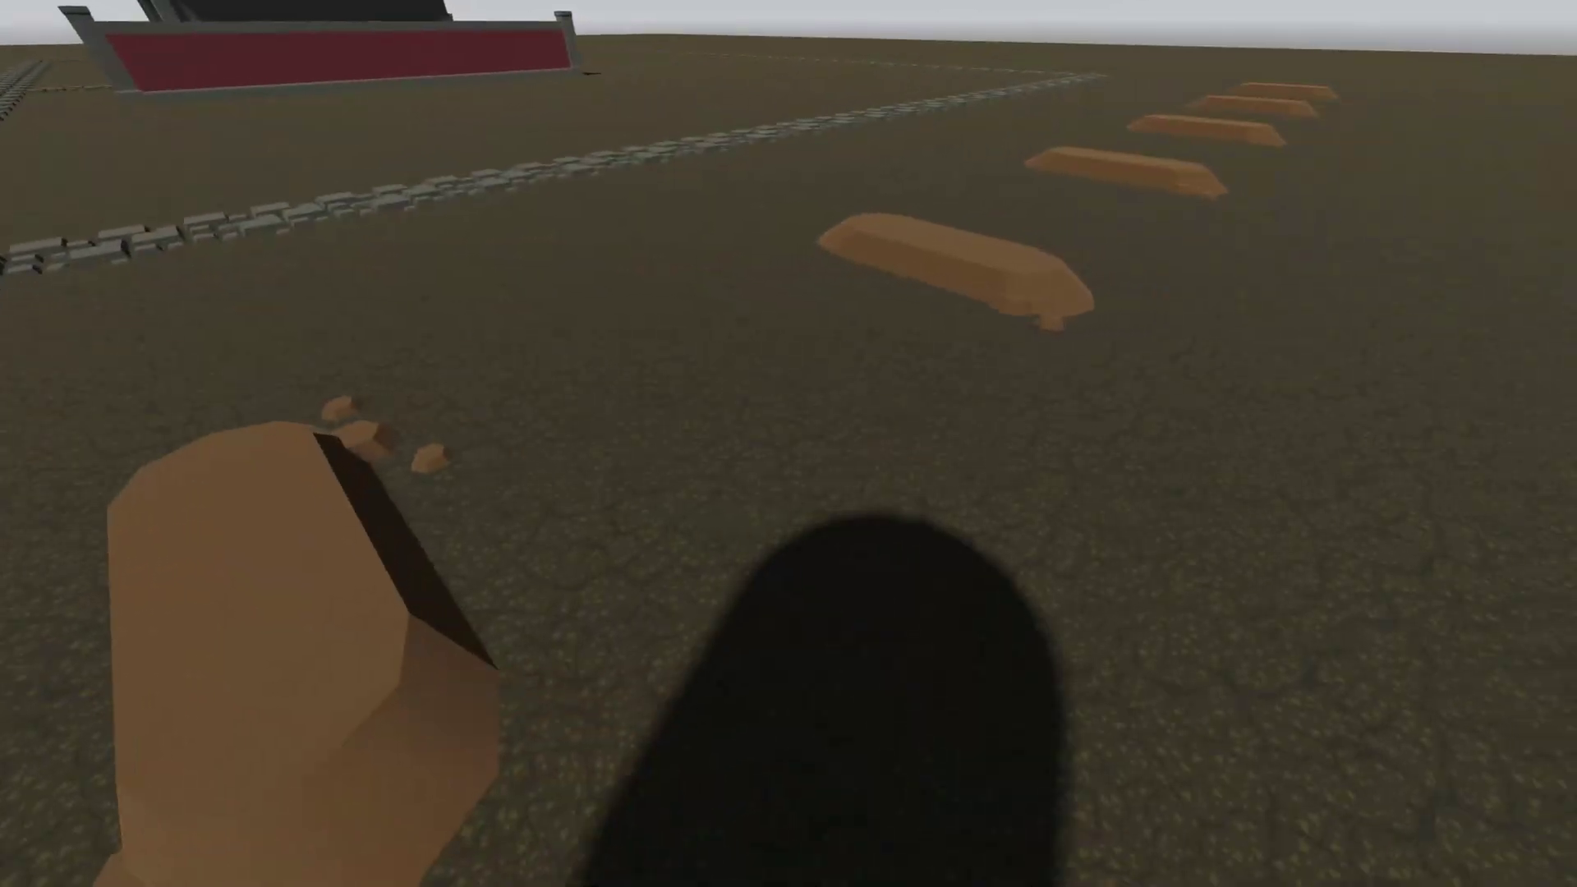
key(w)
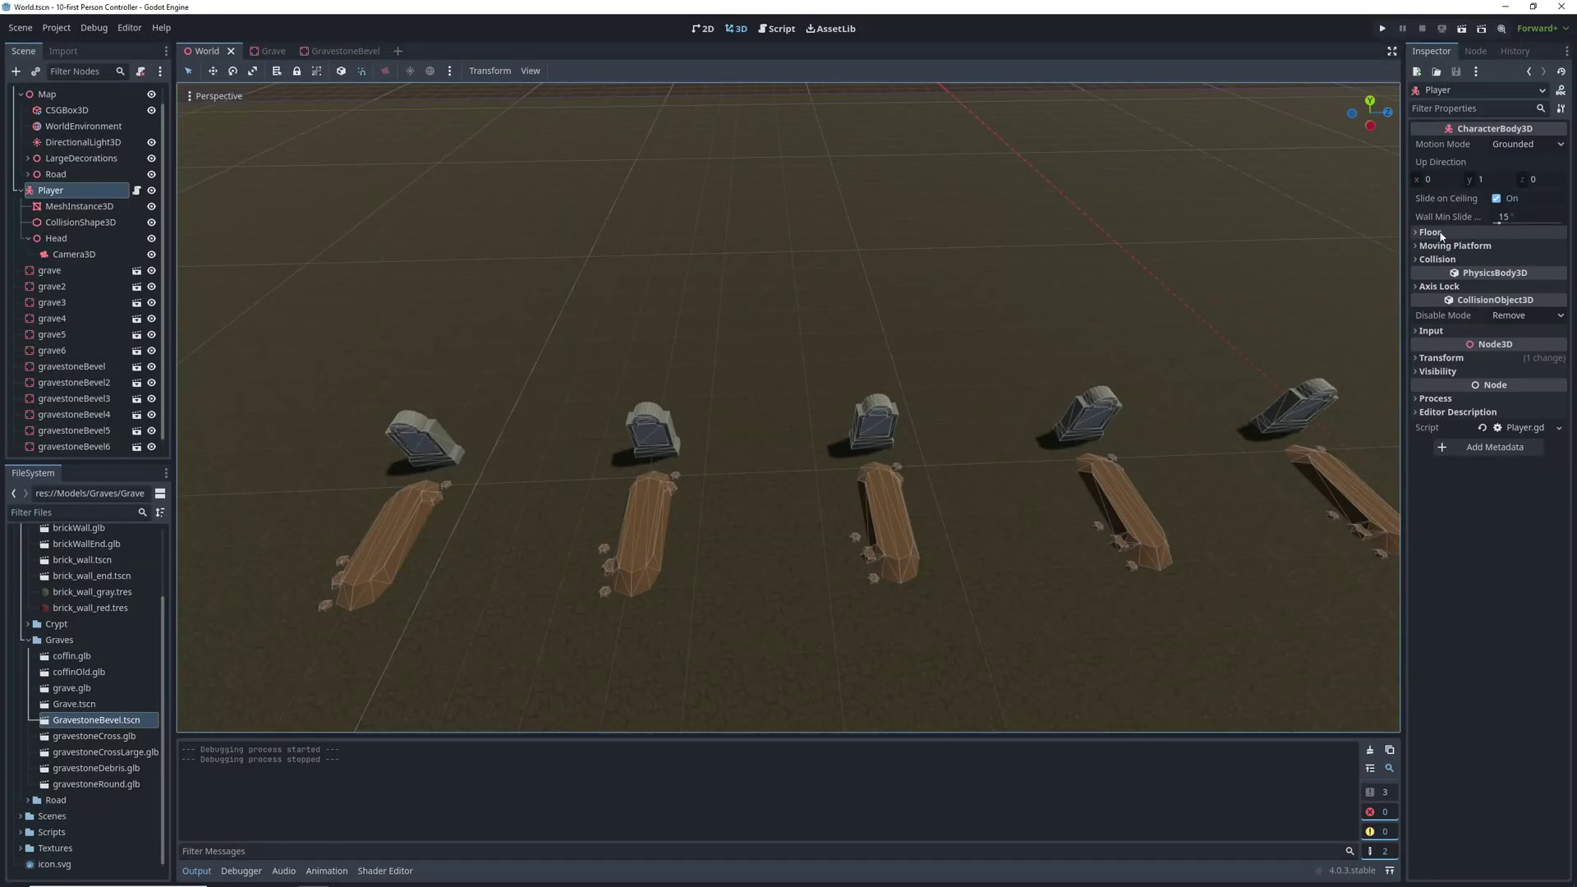
Step: Set the Player's floor max angle to 60° and run the project to test walking over the graves
click(1441, 236)
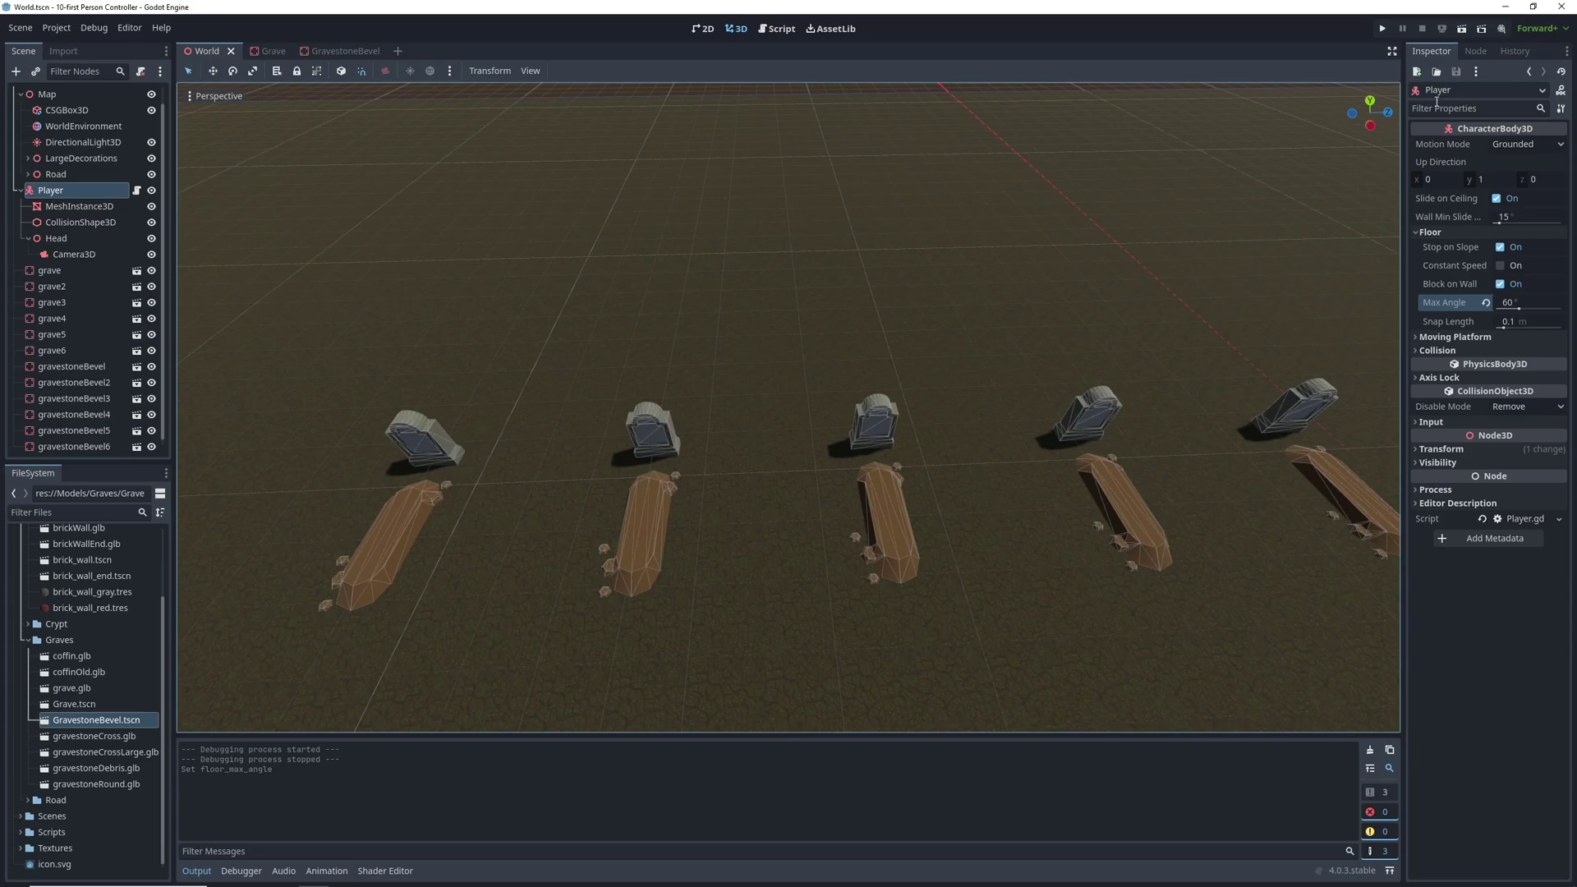
click(1384, 28)
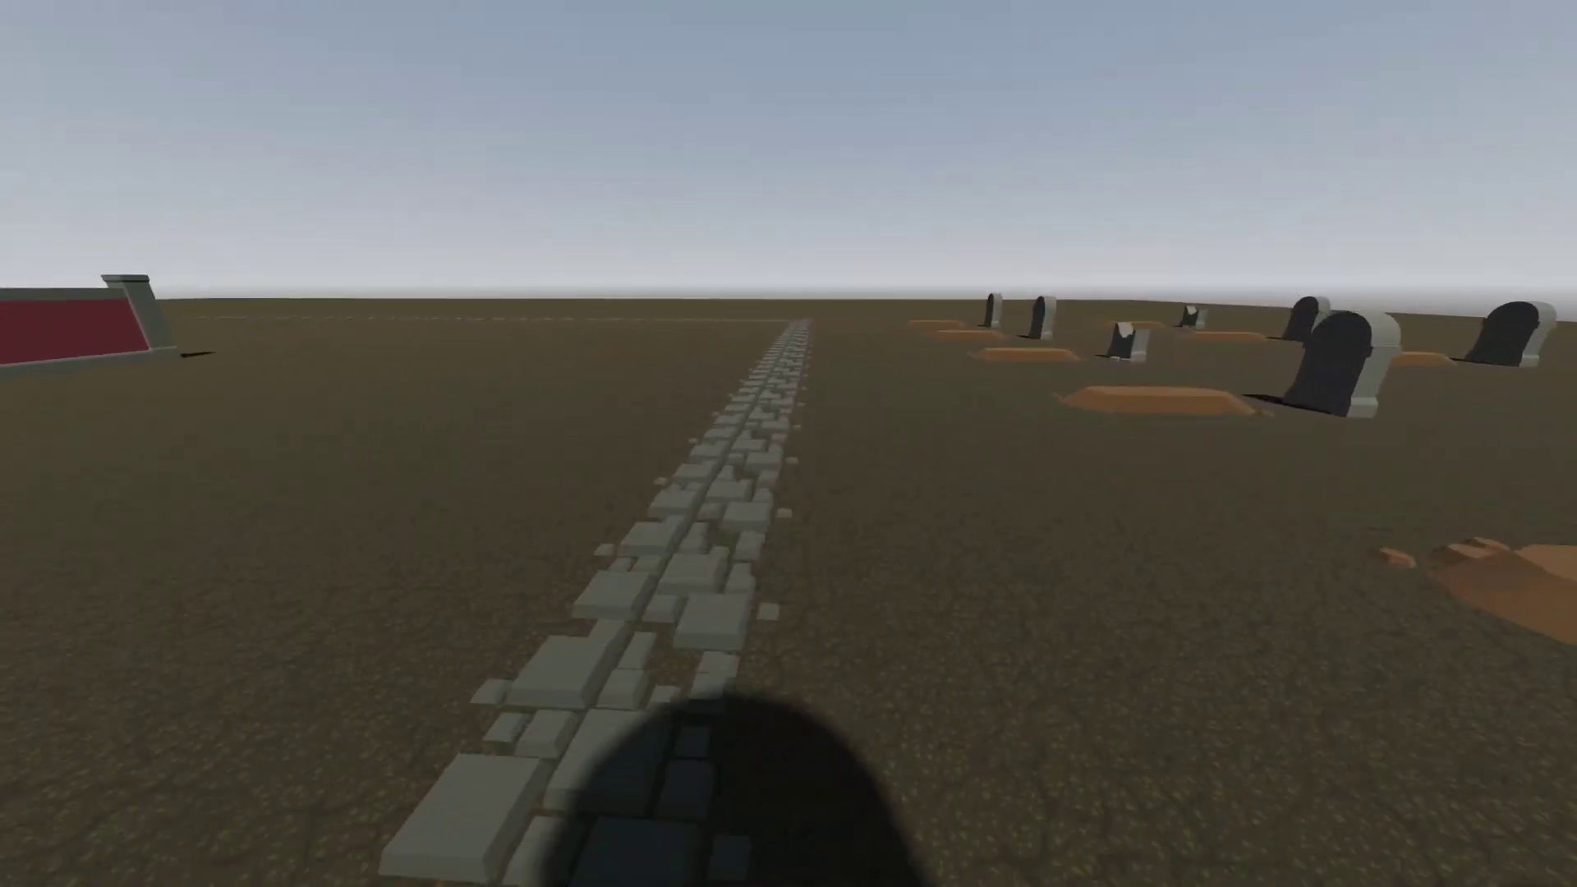
key(w)
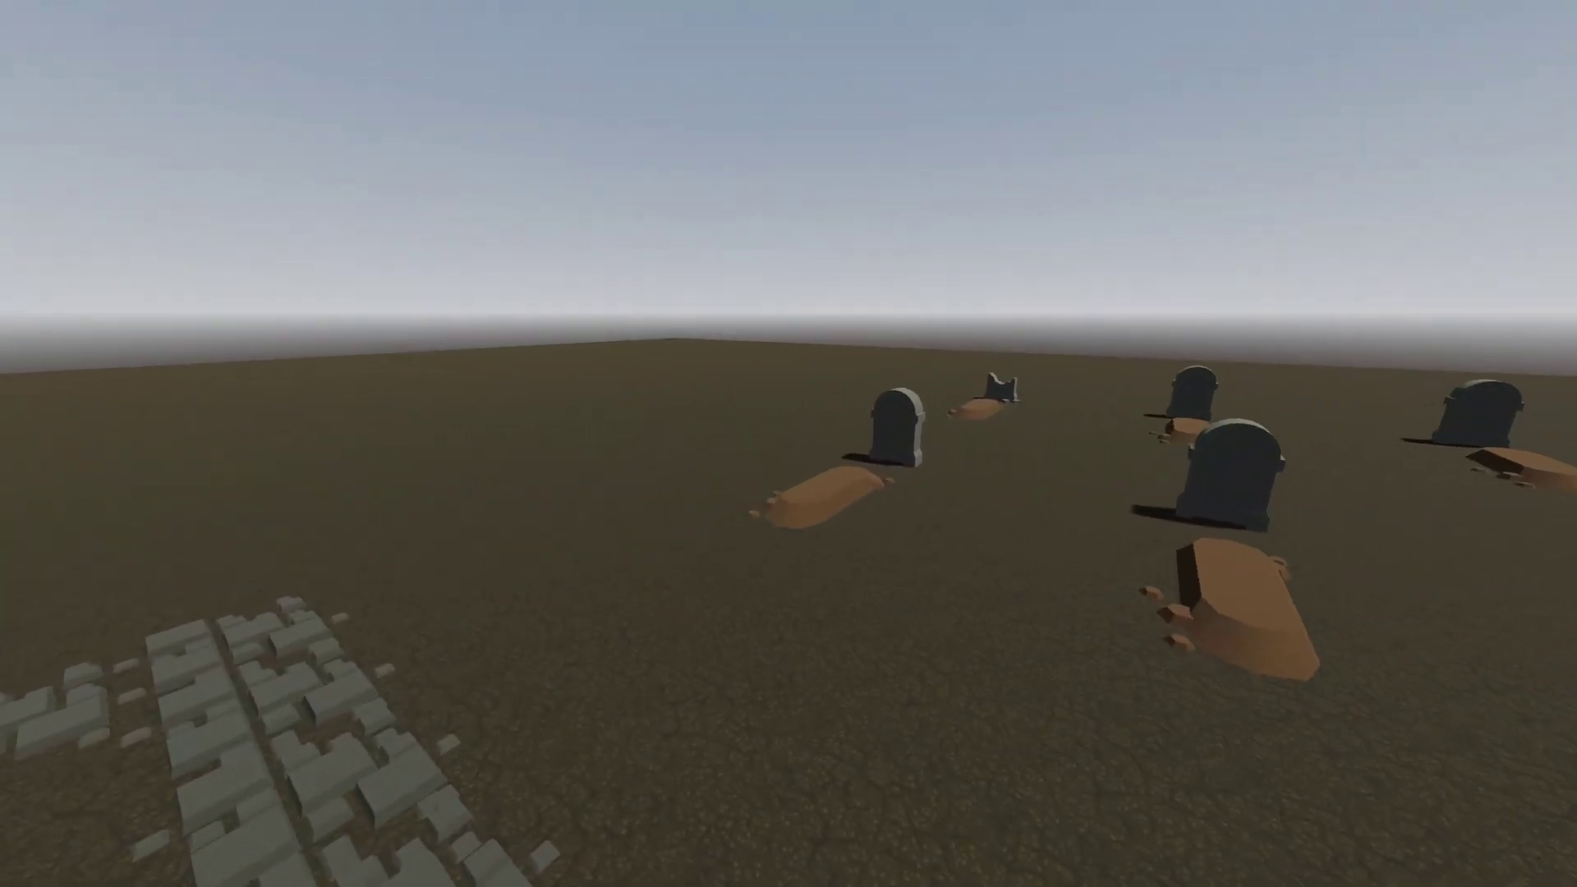
key(w)
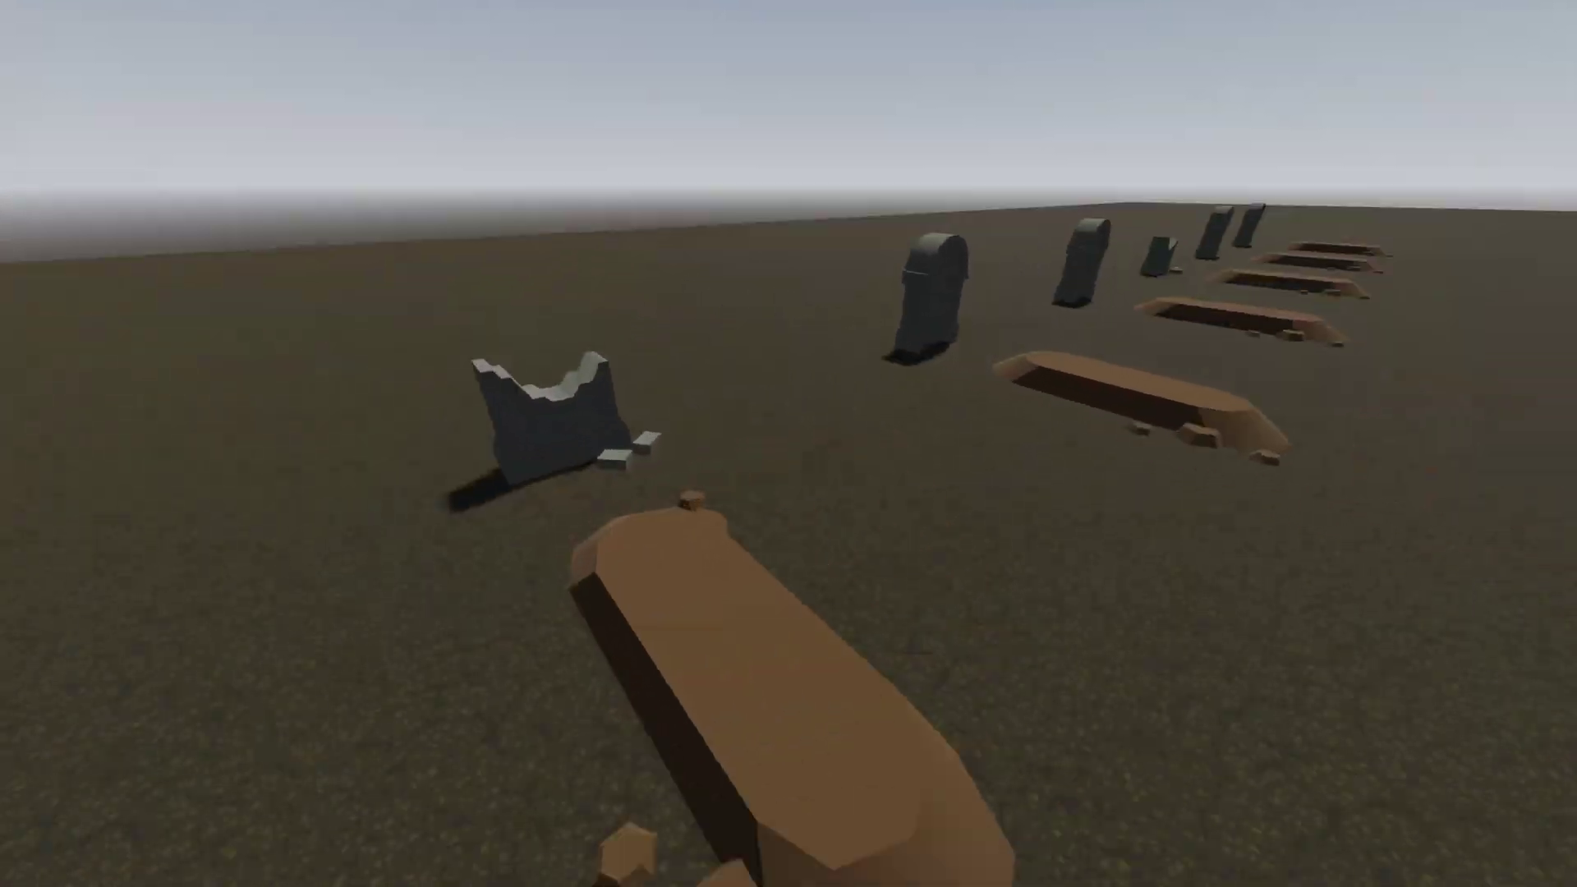
key(w)
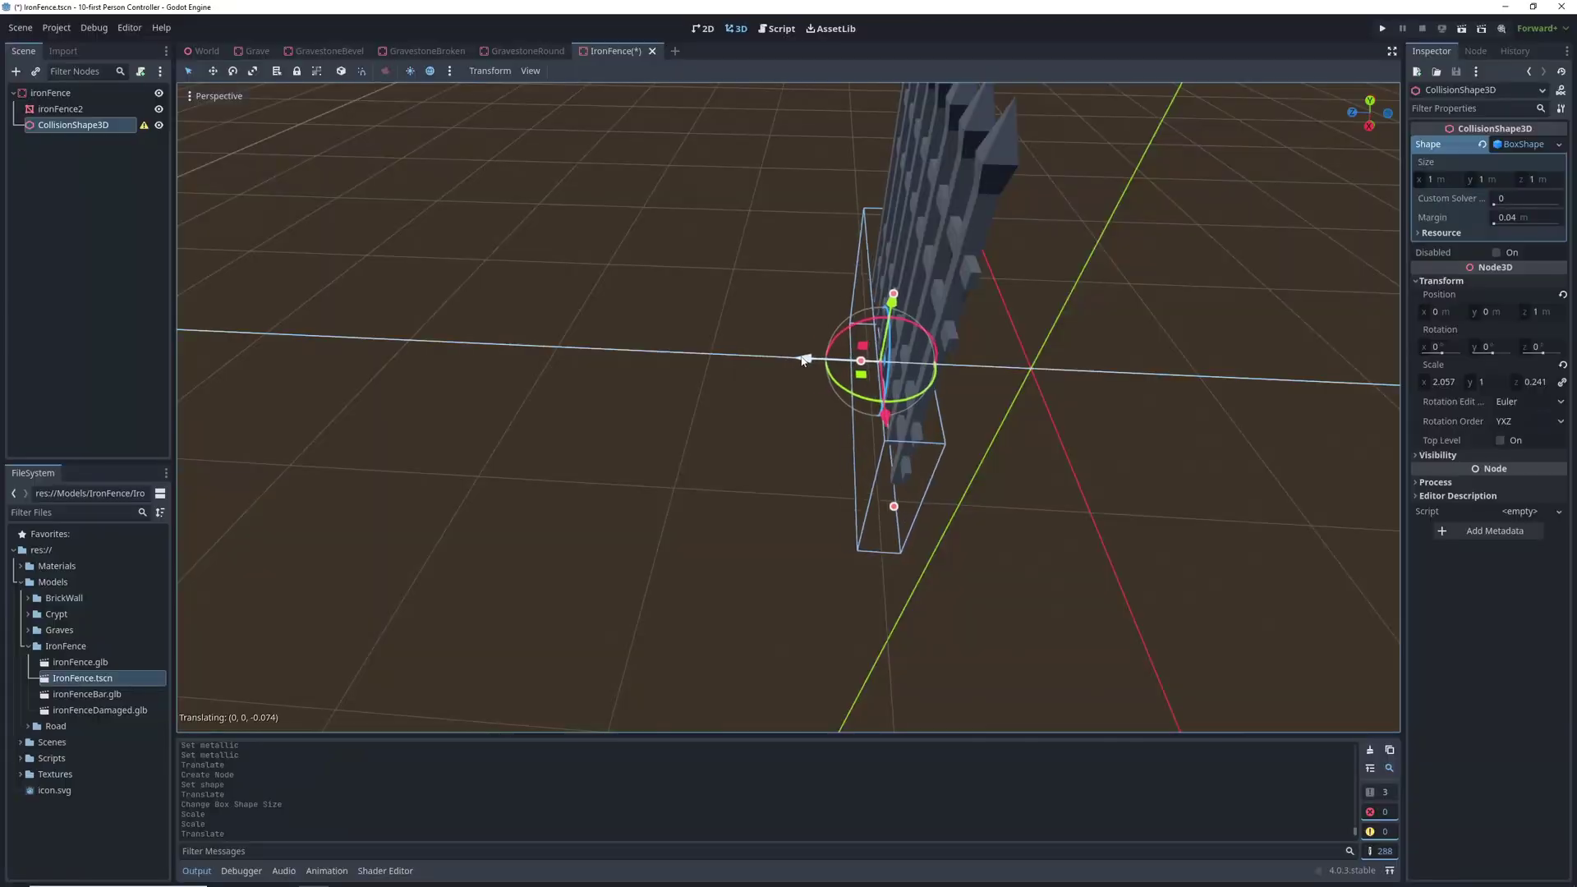
Step: Place the IronFence collision box at Y 0.811, Z 0.875 and scale its height to about 1.626 to enclose the whole panel
middle_drag(682, 359, 842, 359)
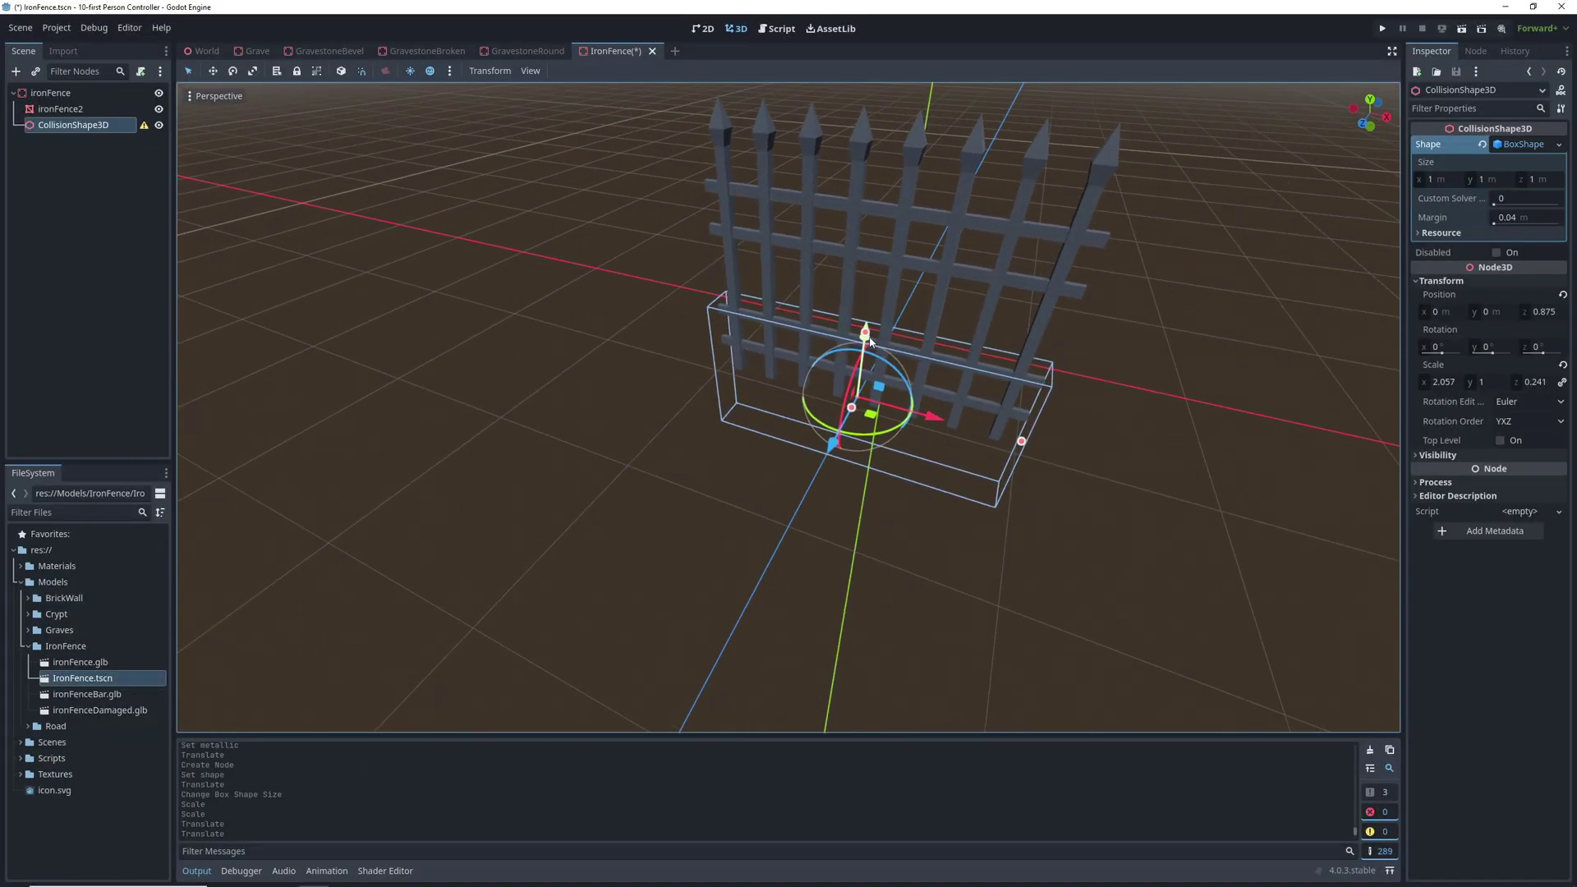
drag(865, 331, 882, 176)
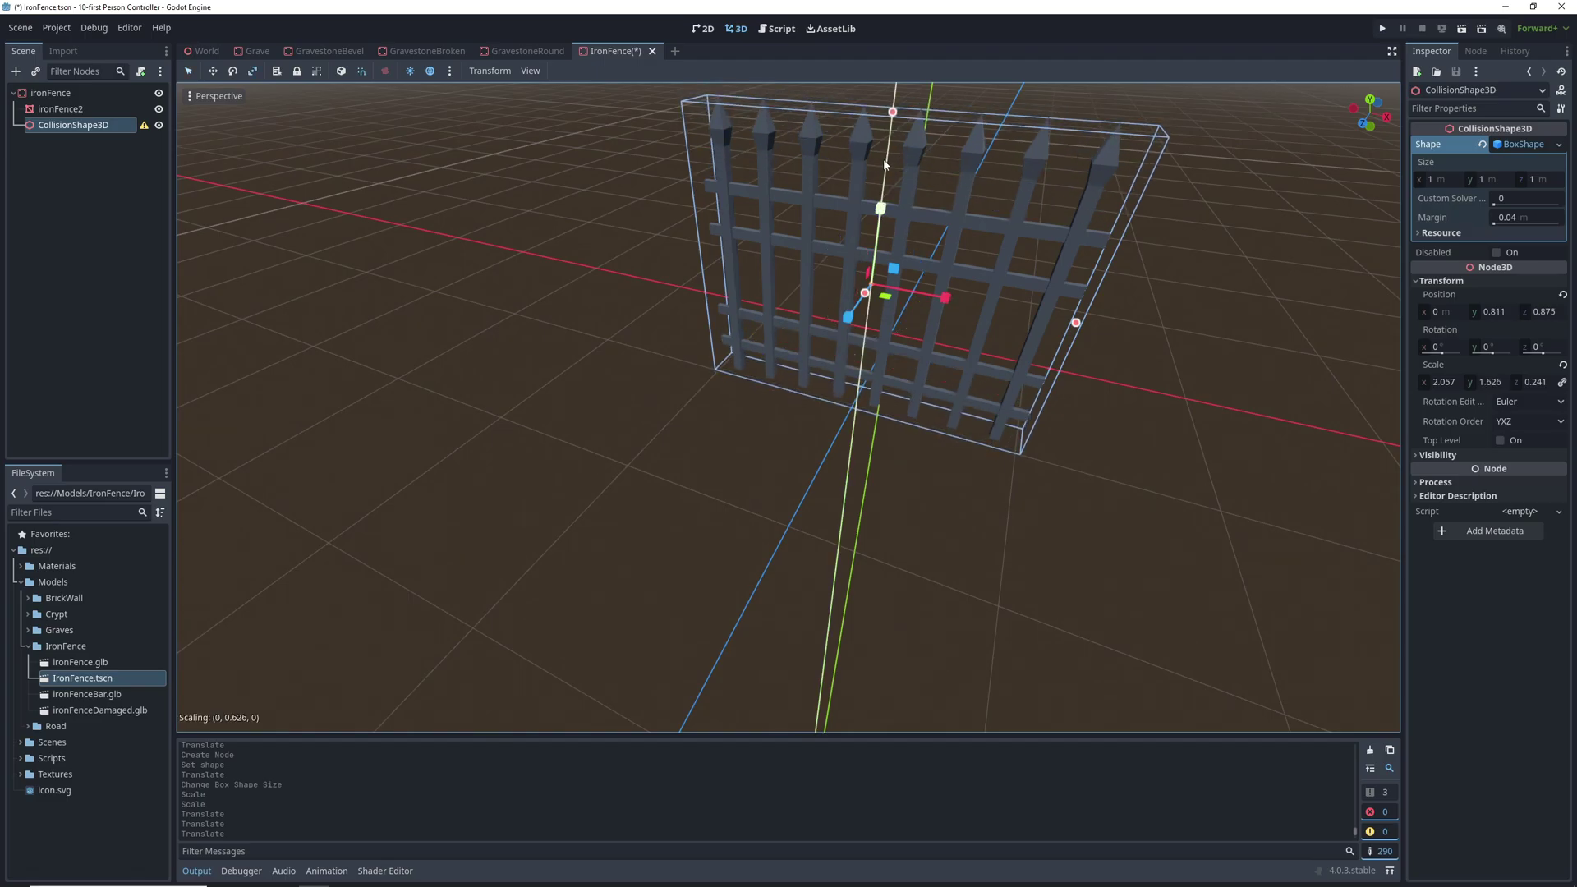
middle_drag(884, 165, 723, 190)
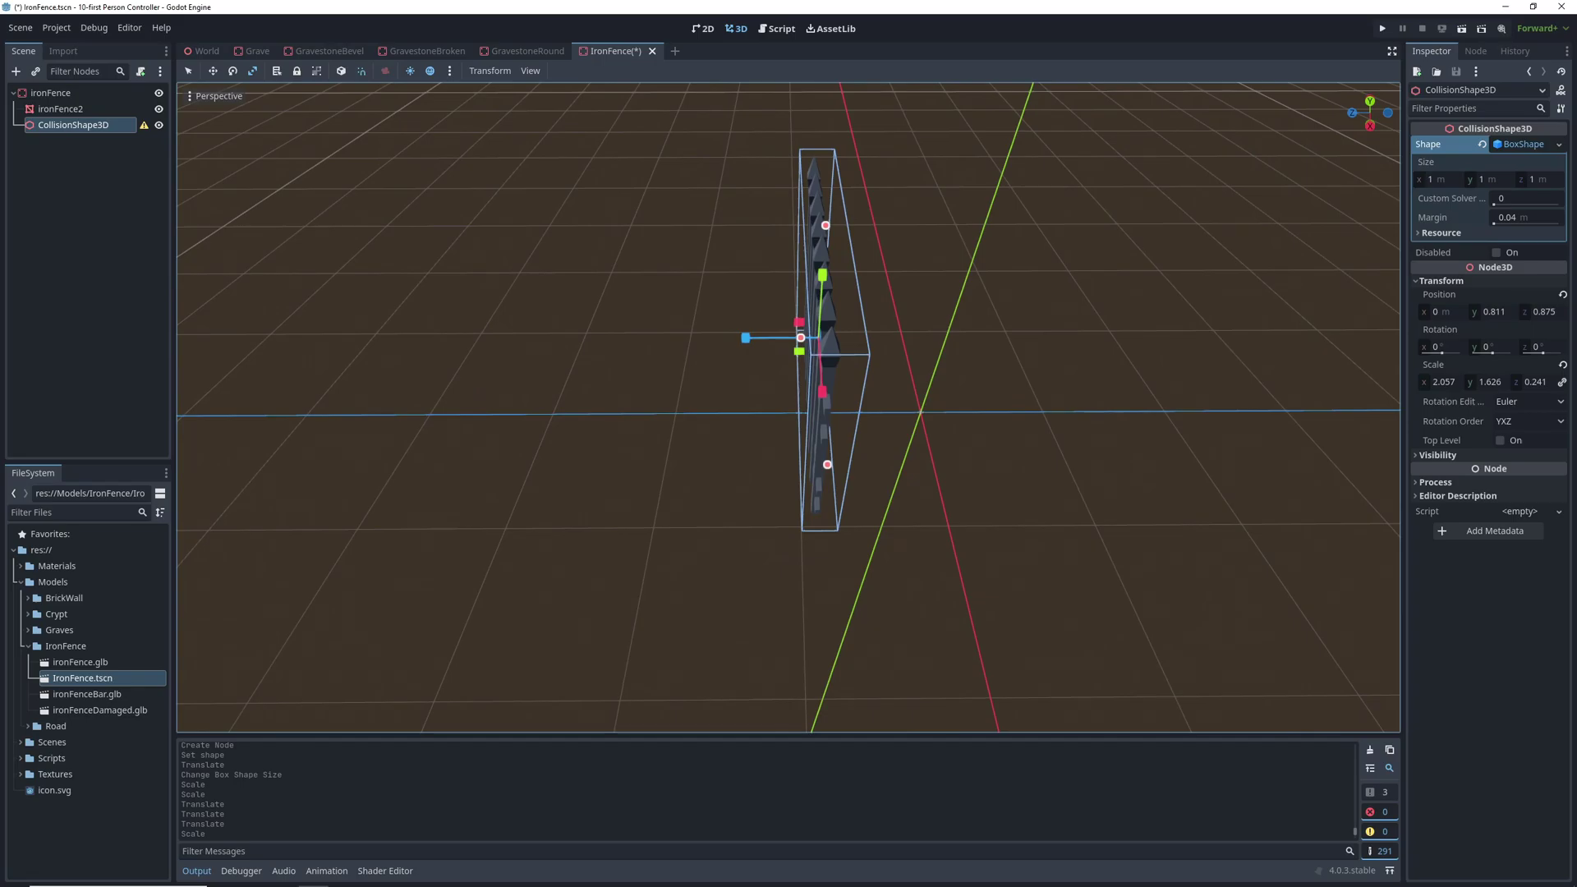
middle_drag(821, 213, 878, 167)
drag(729, 318, 732, 313)
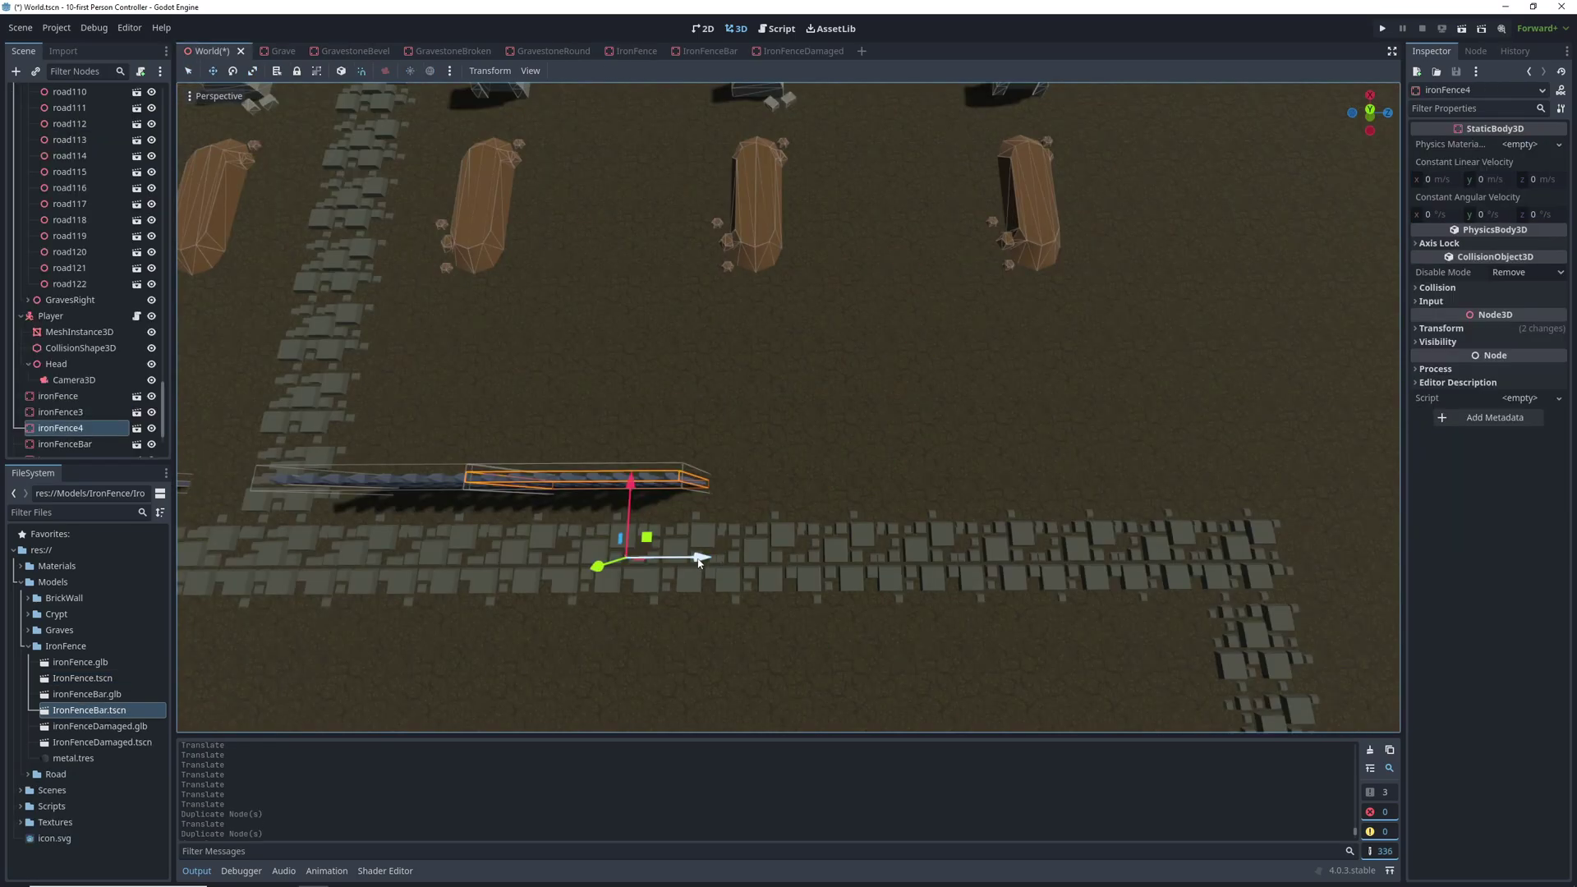
Step: Slide the ironFence4 copy along the fence row beside the road and add an IronFenceDamaged.tscn instance to the map
drag(694, 553, 889, 560)
drag(102, 742, 690, 376)
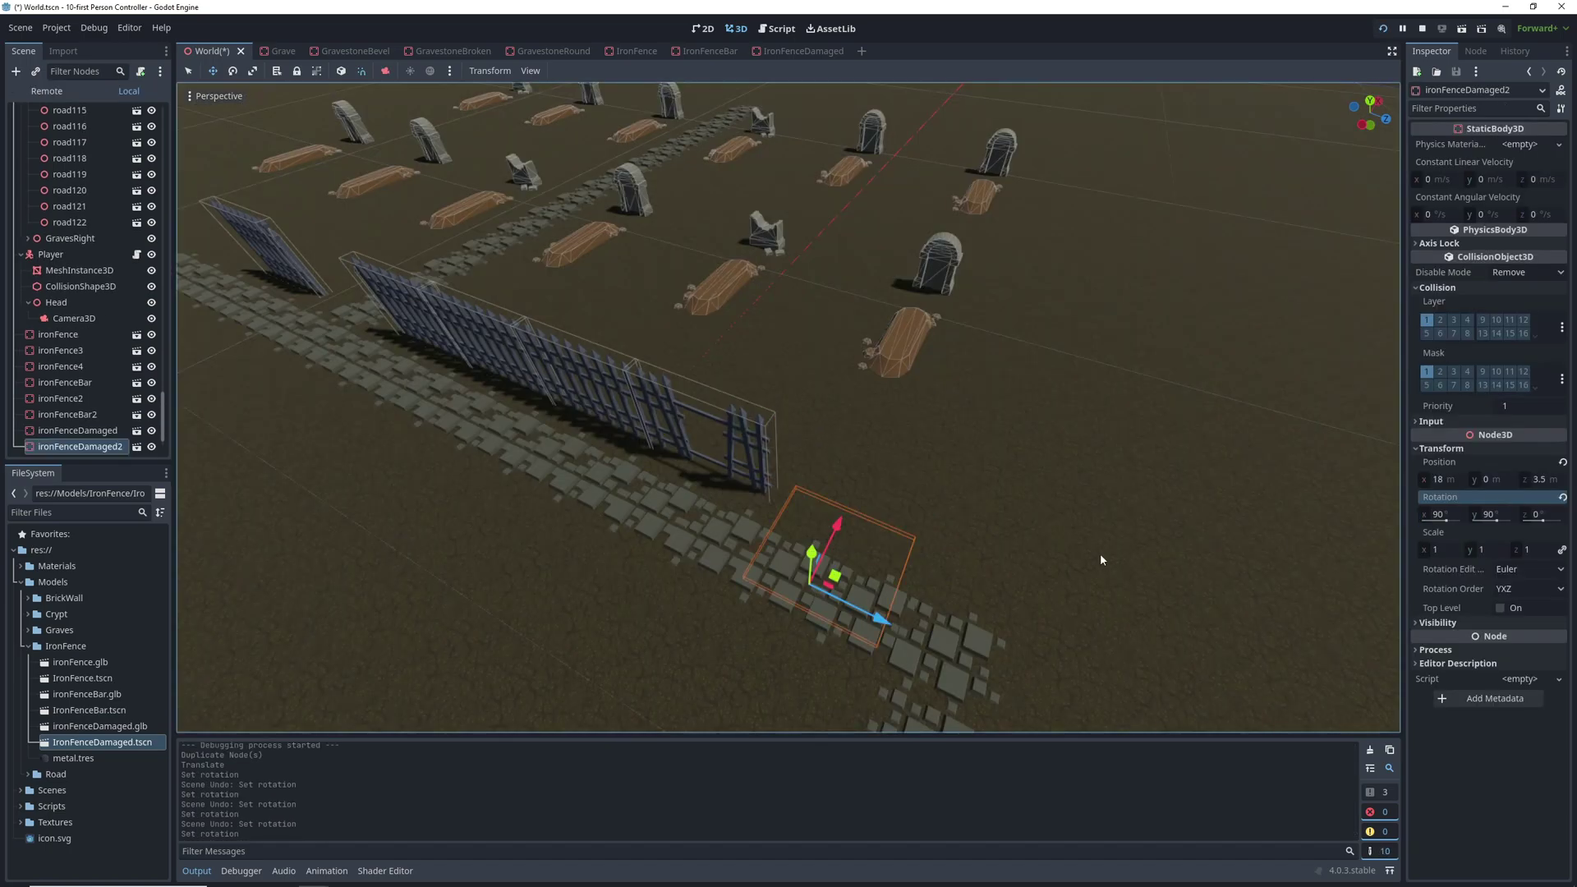
Step: Raise the flat ironFenceDamaged2 panel and tilt ironFenceDamaged3 to about -56° around X so it leans over
drag(815, 562, 858, 458)
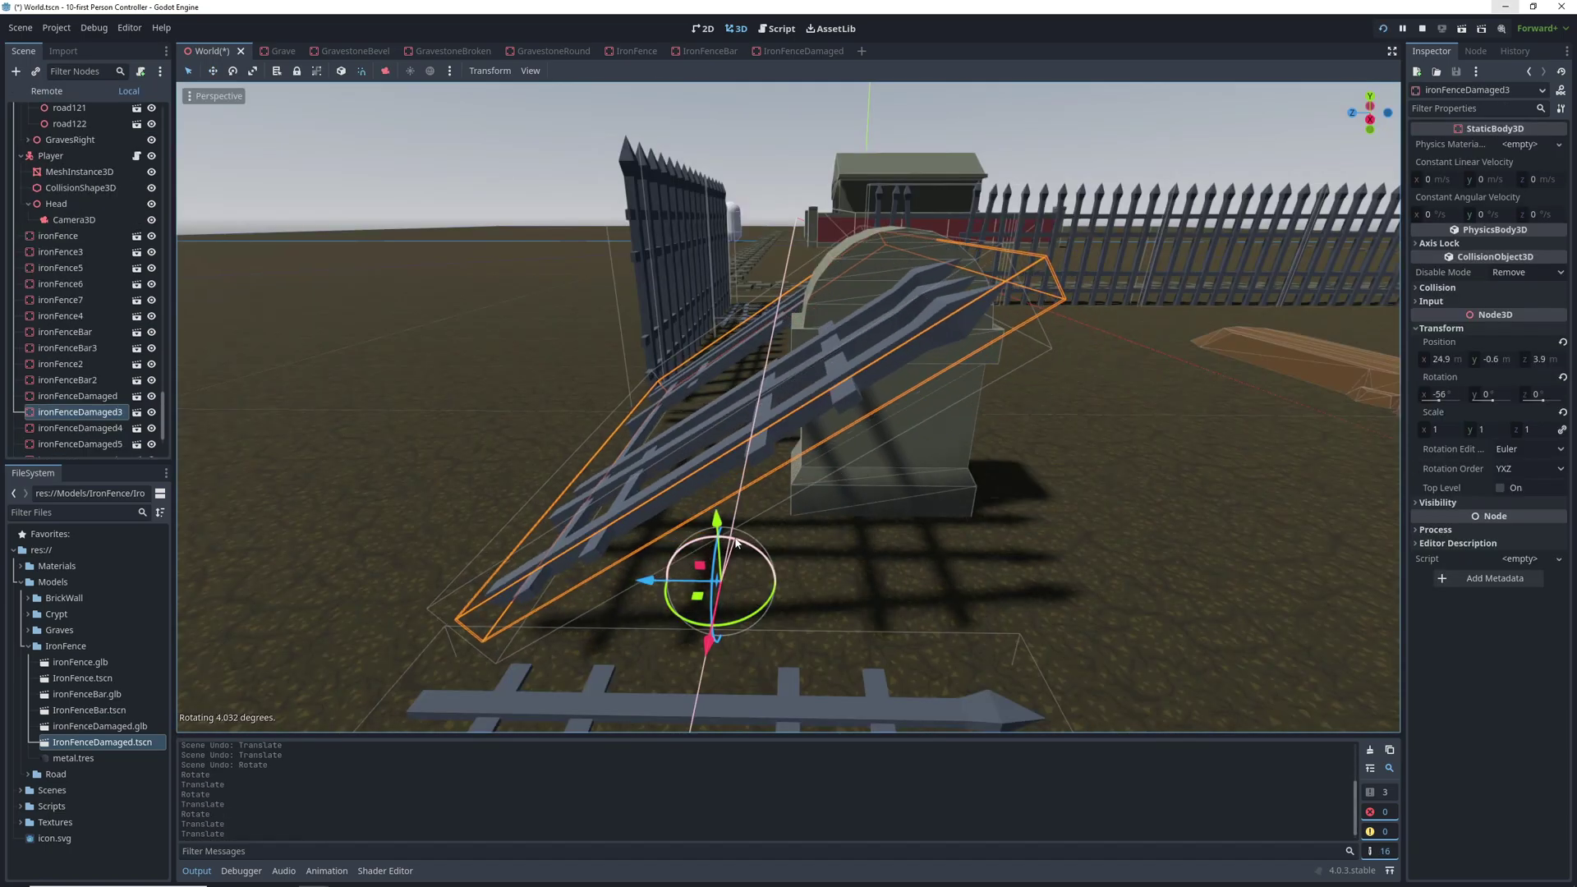
drag(729, 564, 734, 543)
drag(734, 543, 735, 536)
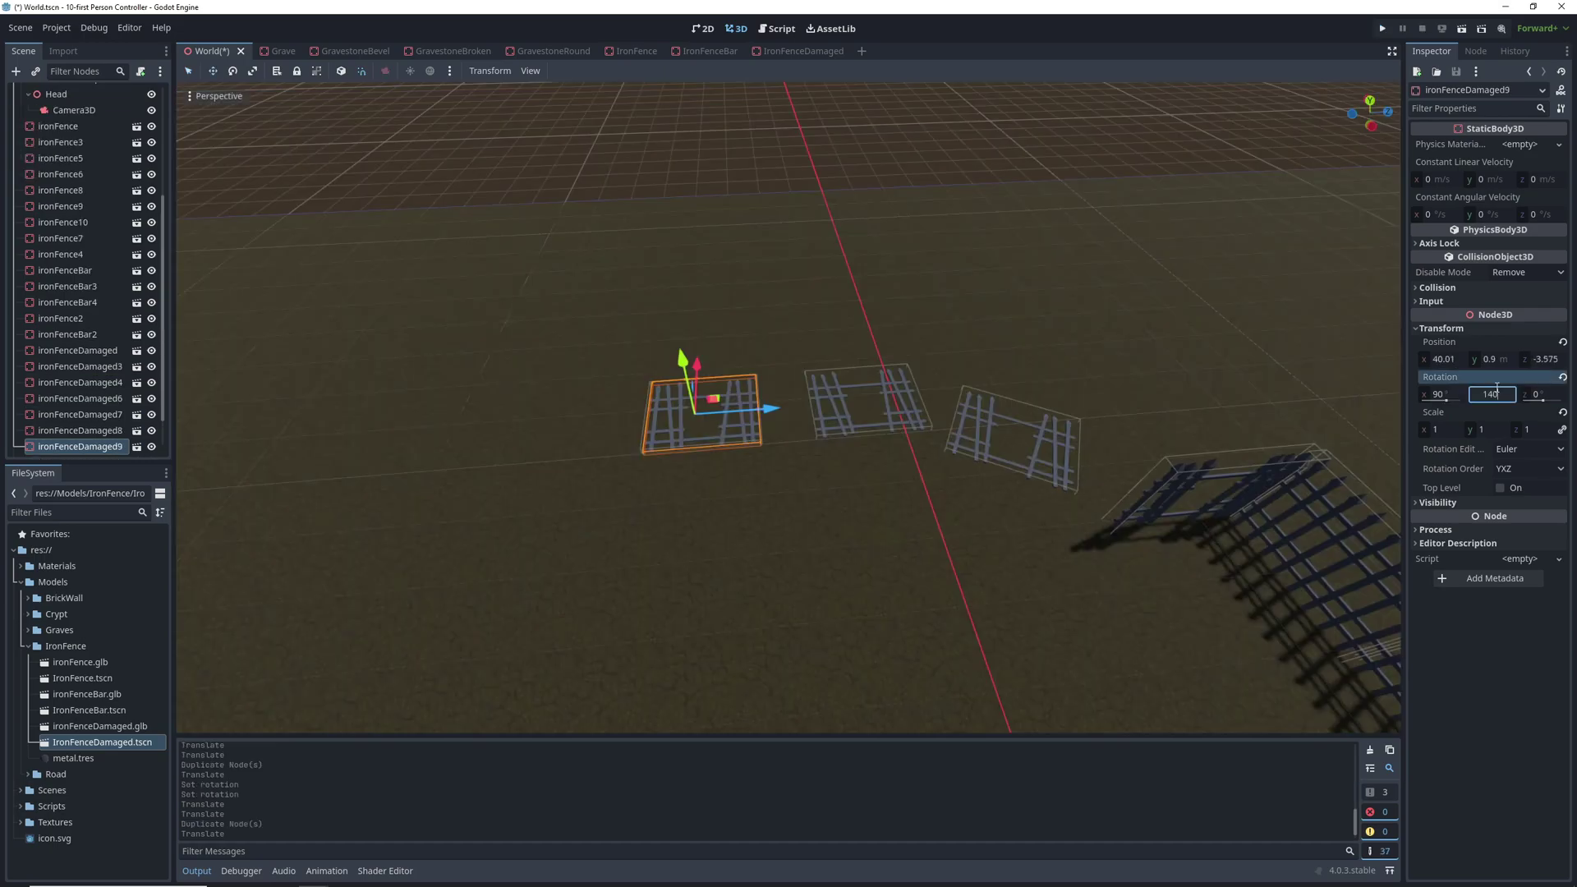
Step: Set ironFenceDamaged9's Y rotation to 140°, shift it near the other fallen panels, and check the fenced graves in the running game
click(1492, 394)
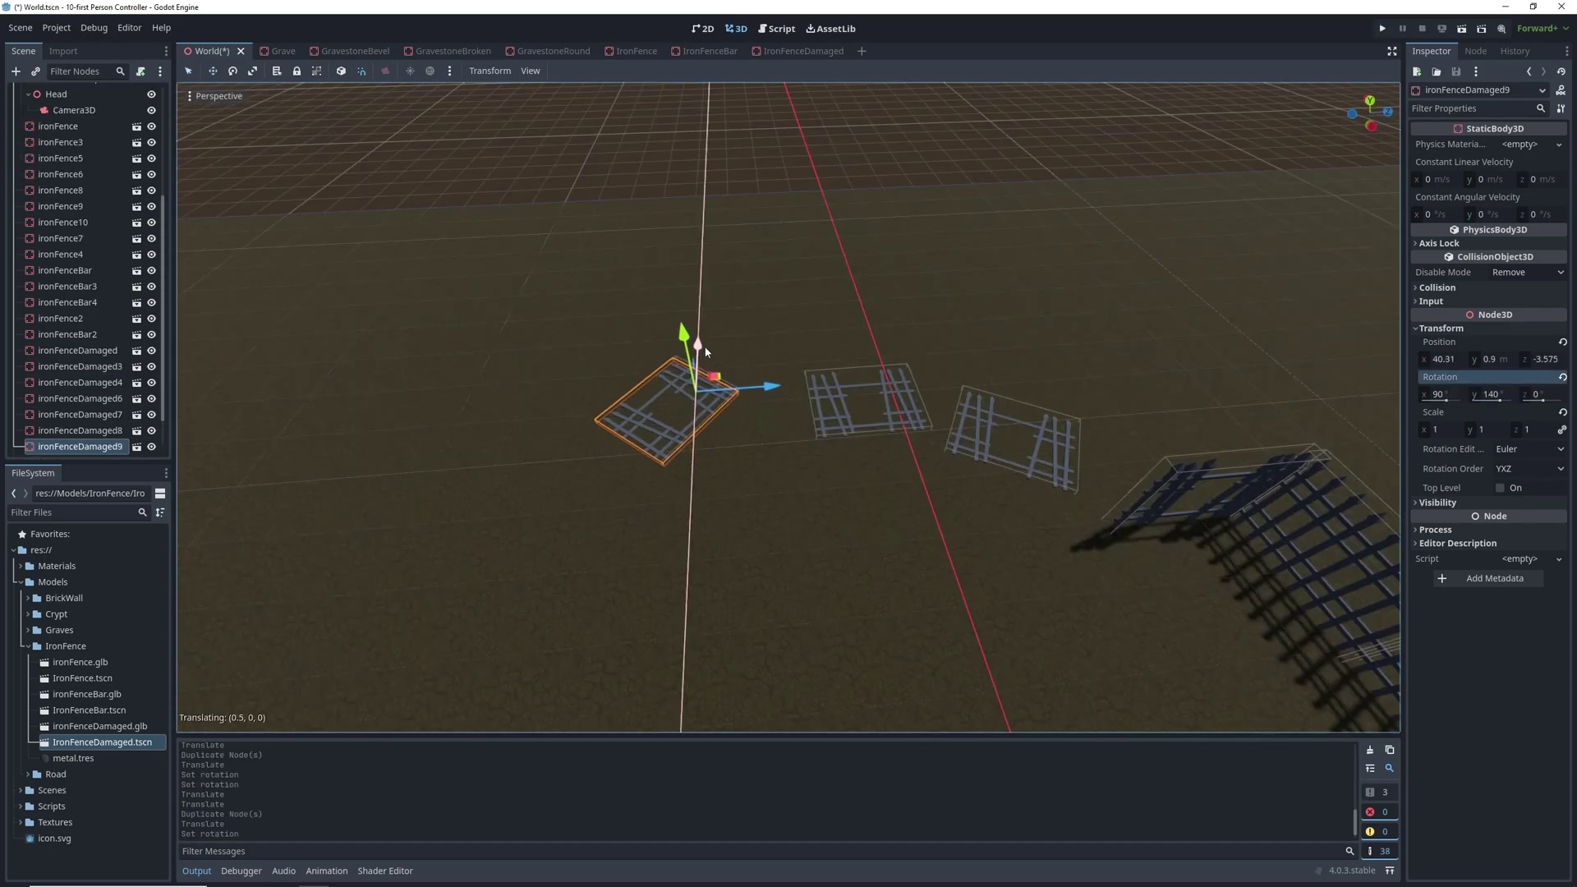
drag(704, 351, 714, 359)
drag(805, 389, 830, 386)
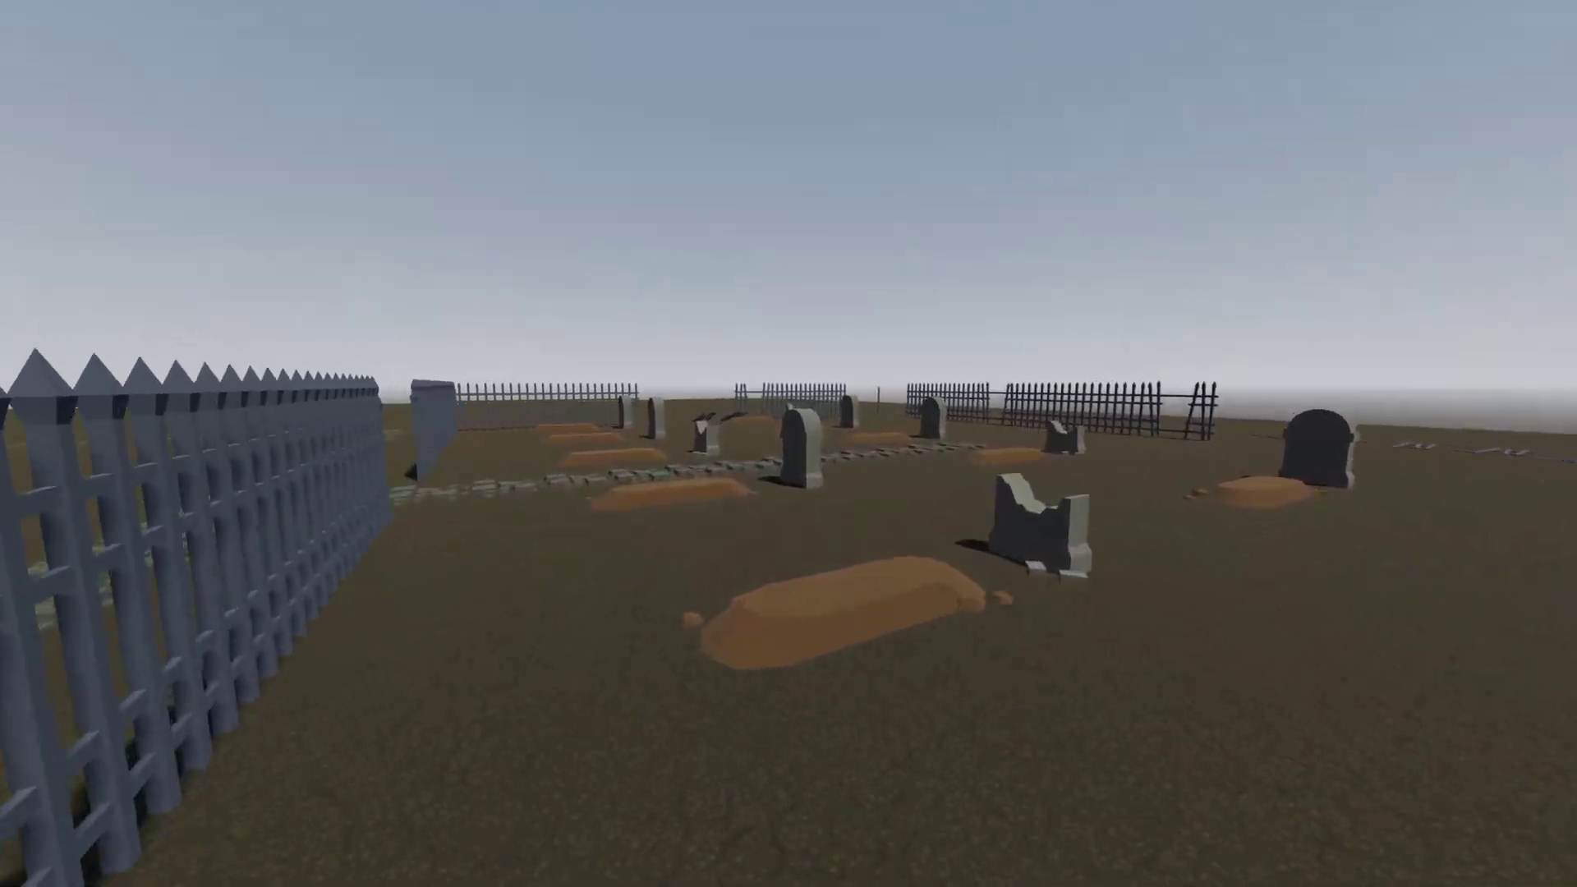
key(w)
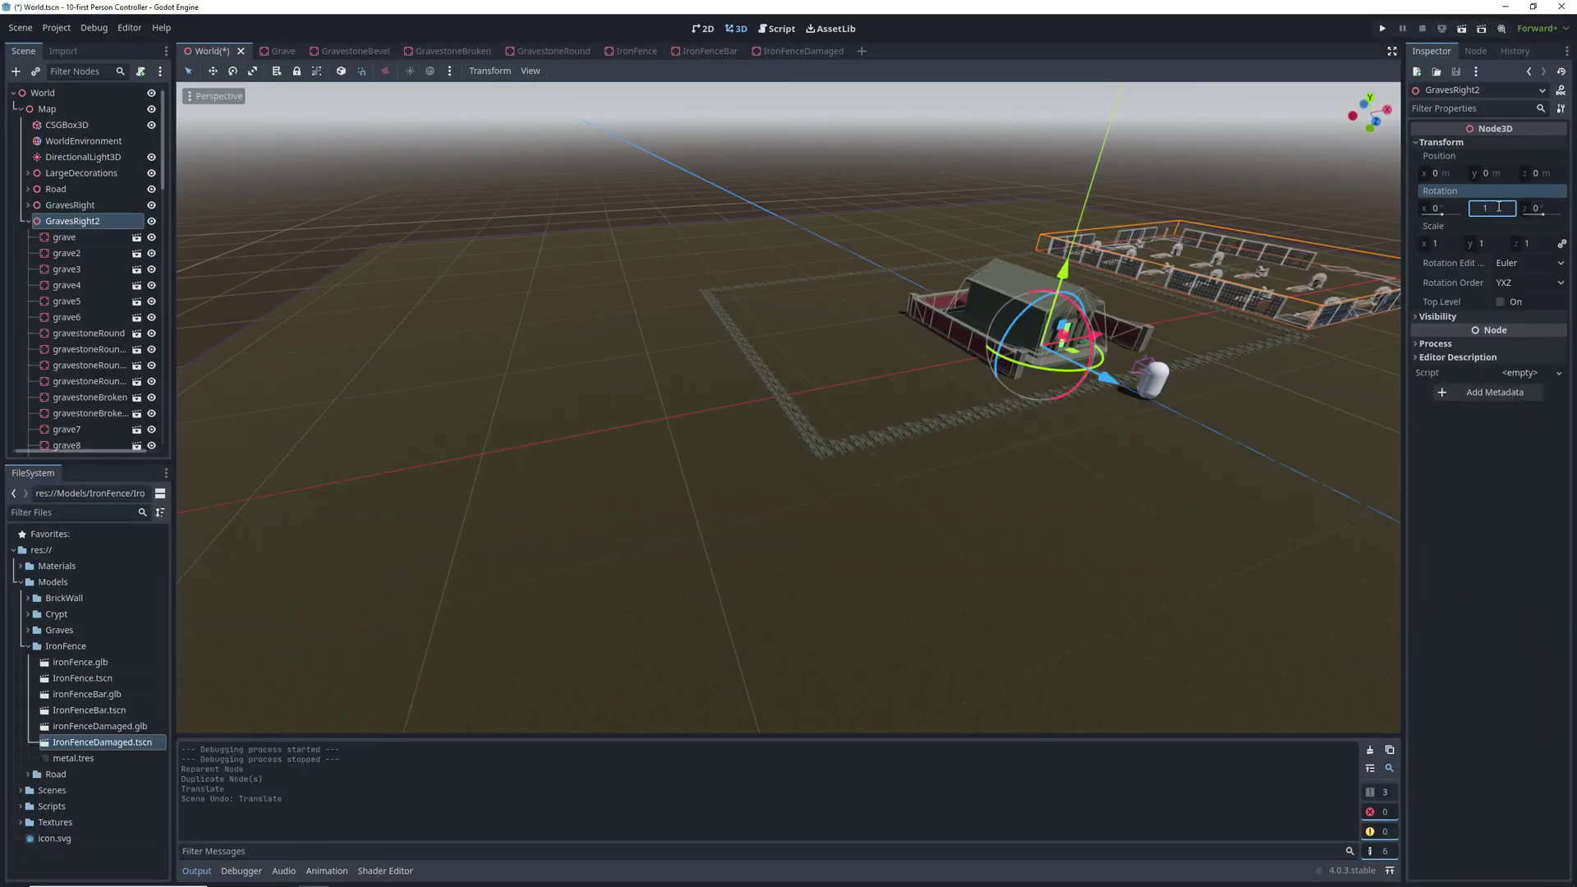
Step: Rotate the duplicated GravesRight2 group 180° around Y, adjust its placement across the crypt, and walk the road to check the layout
key(Return)
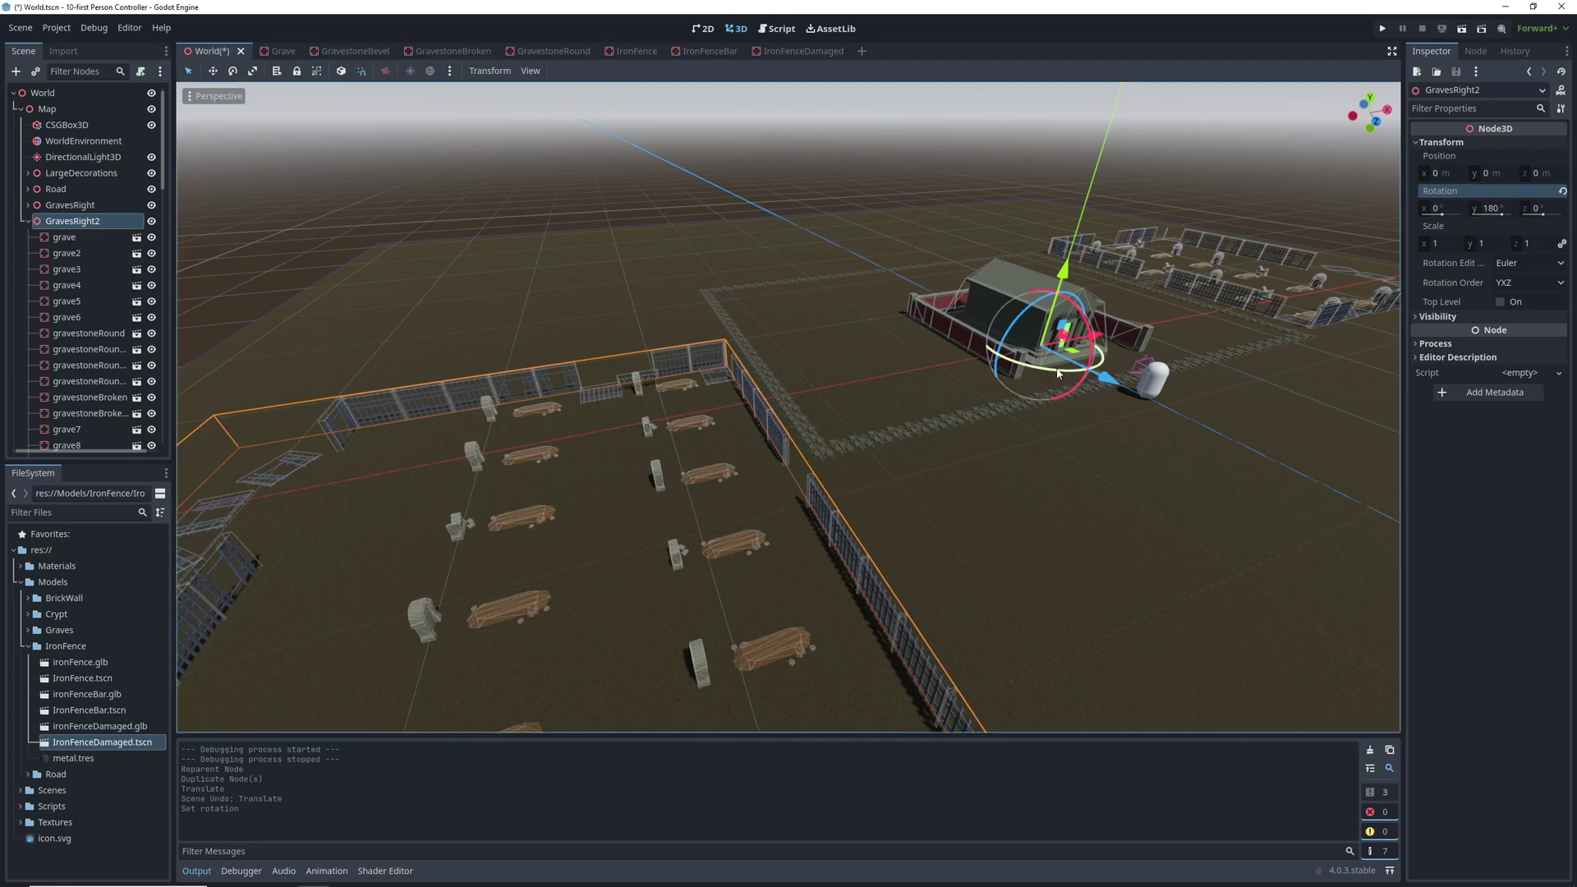
middle_drag(830, 366, 1021, 391)
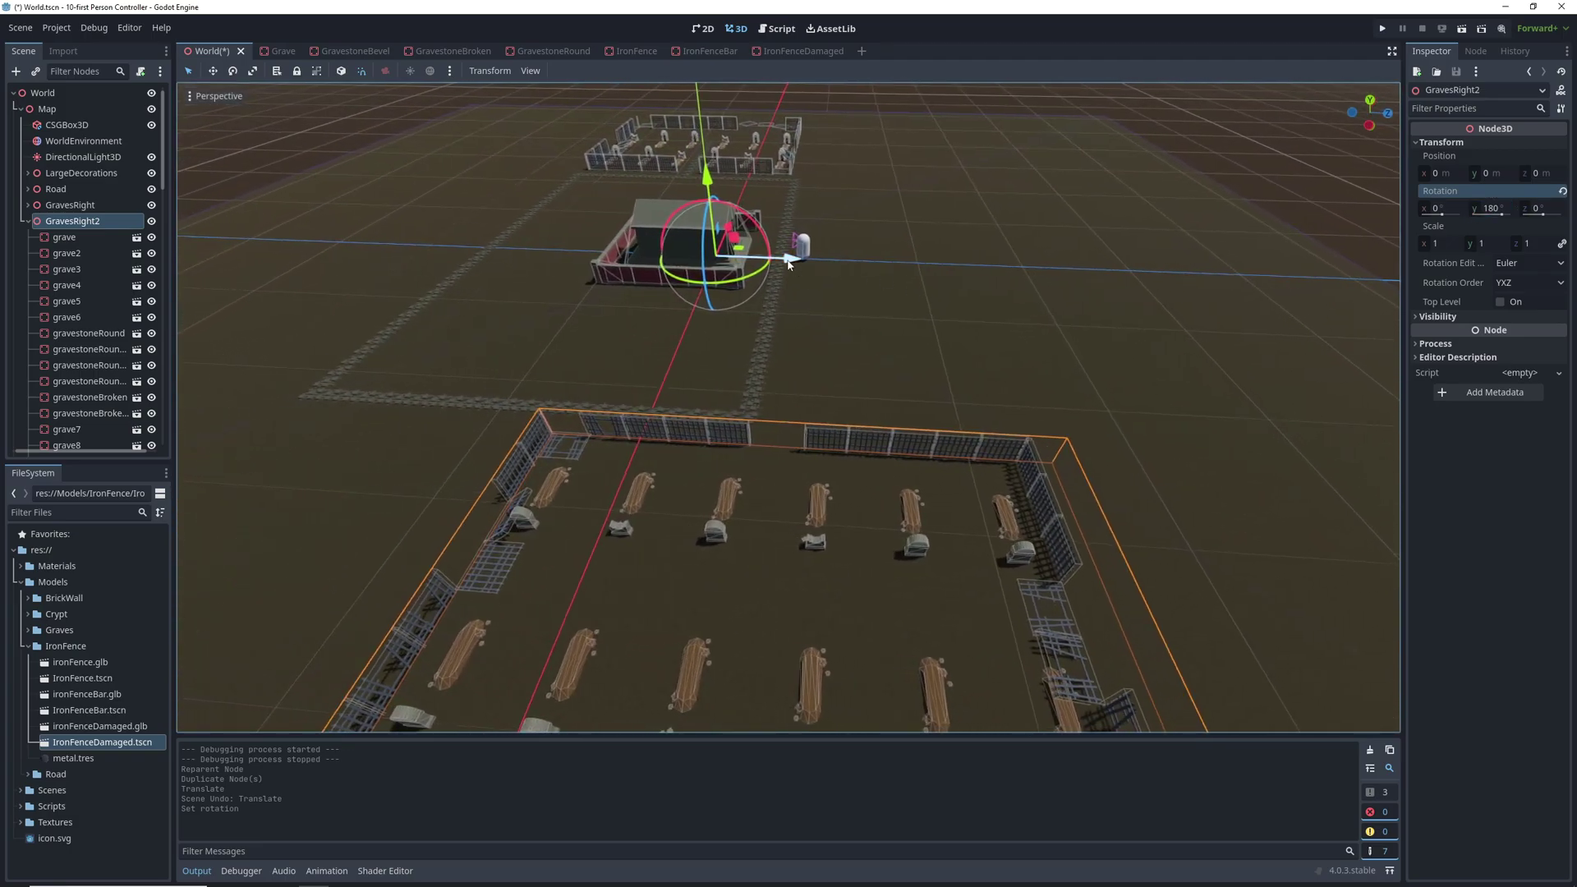
middle_drag(788, 263, 740, 271)
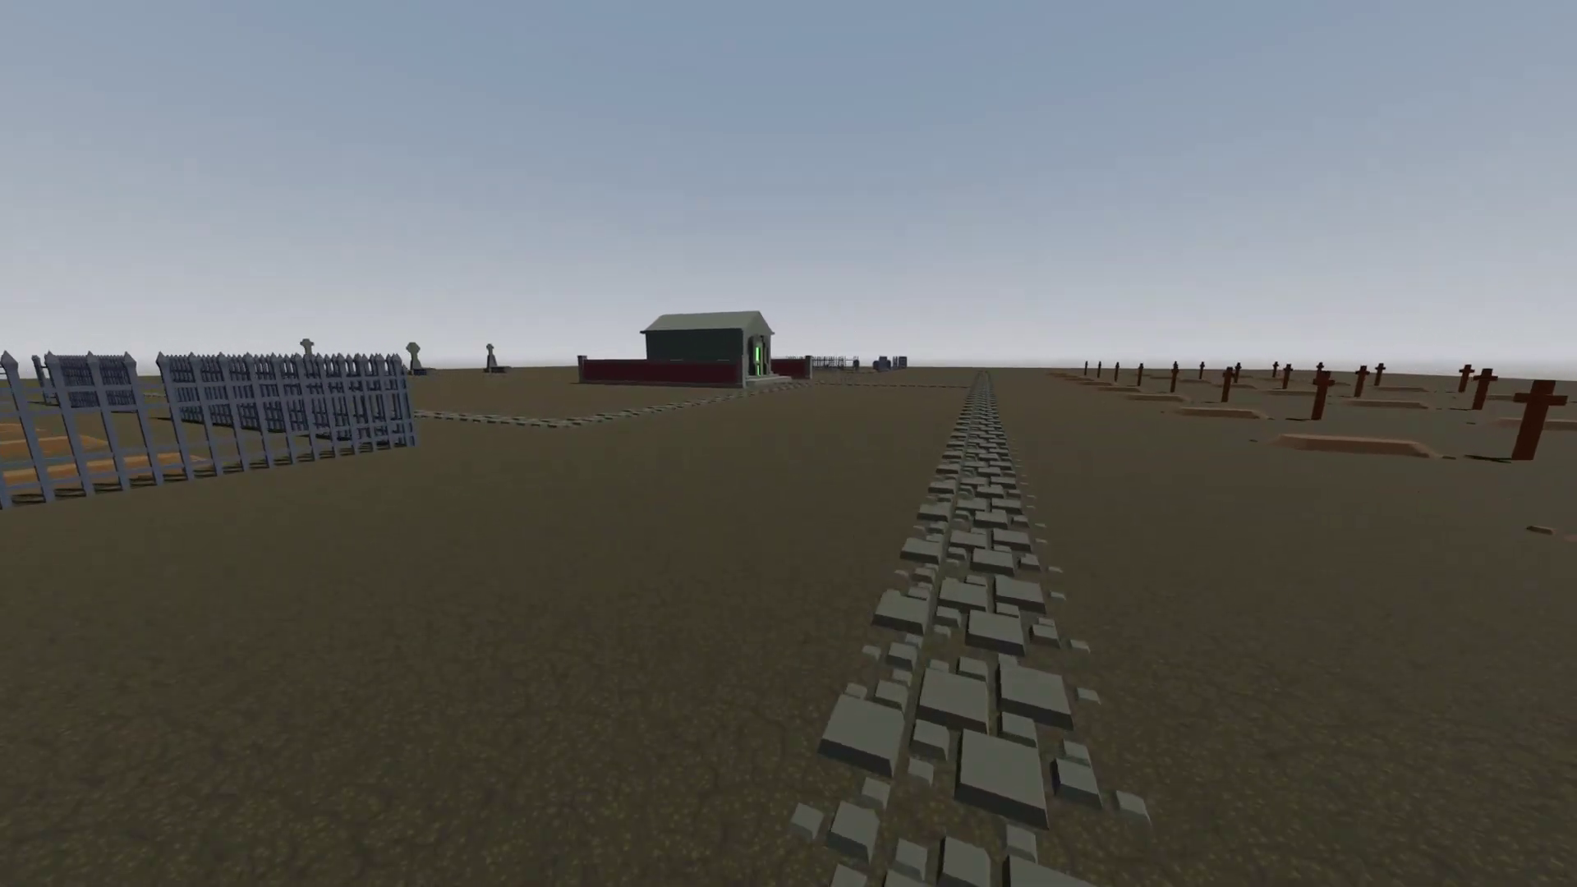
key(w)
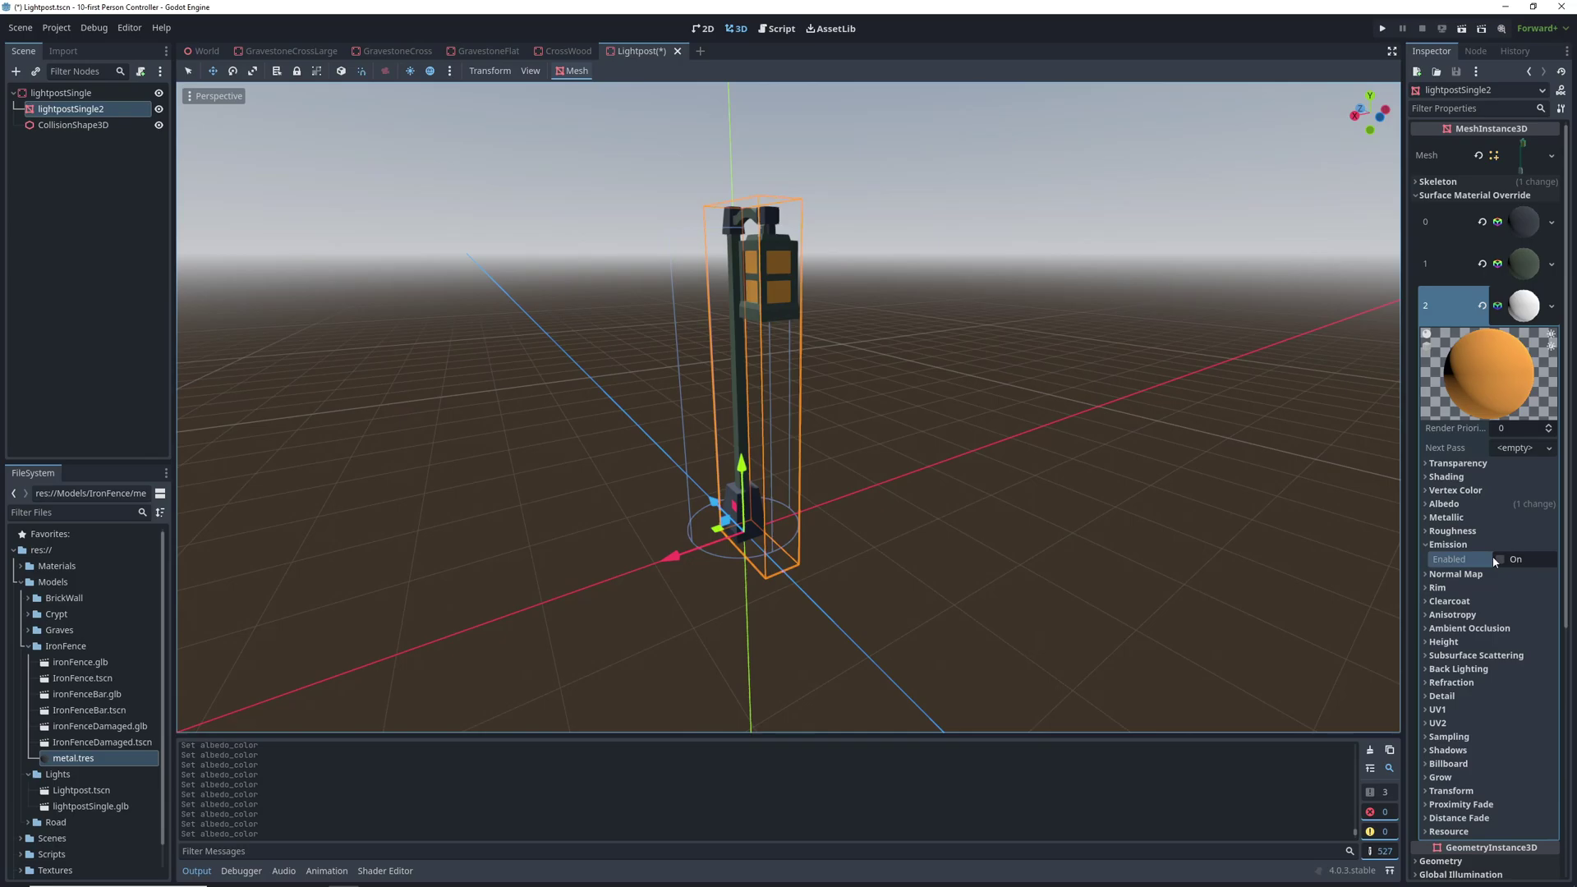
Step: Enable emission on the lightpost's surface override 2 material with colour ffbe26 and an energy multiplier of 3
click(1497, 560)
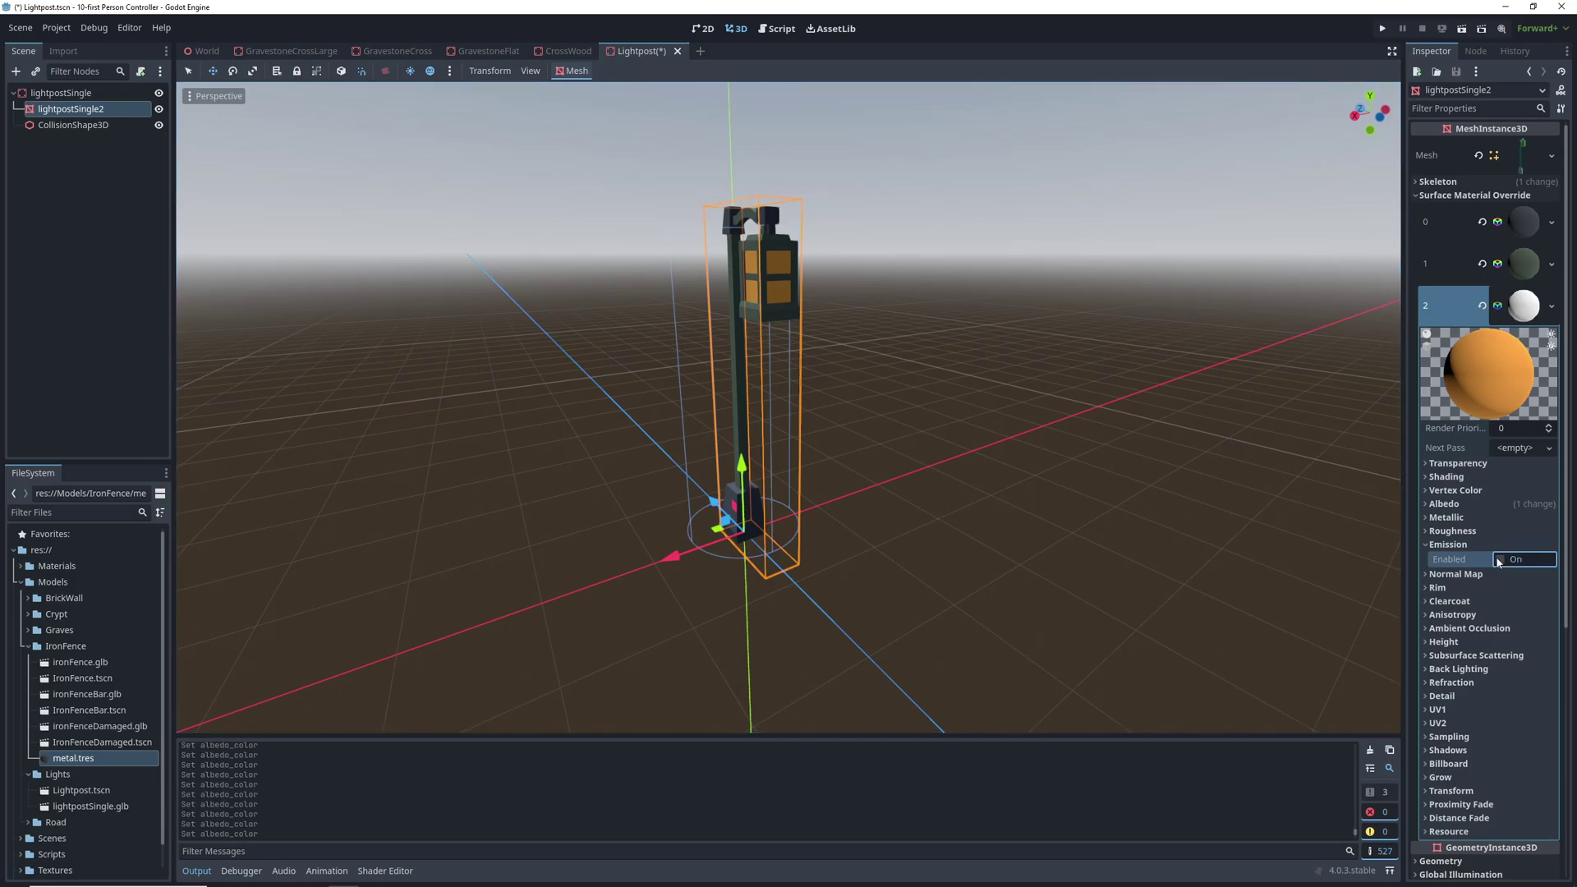
click(1525, 578)
drag(1541, 370, 1546, 227)
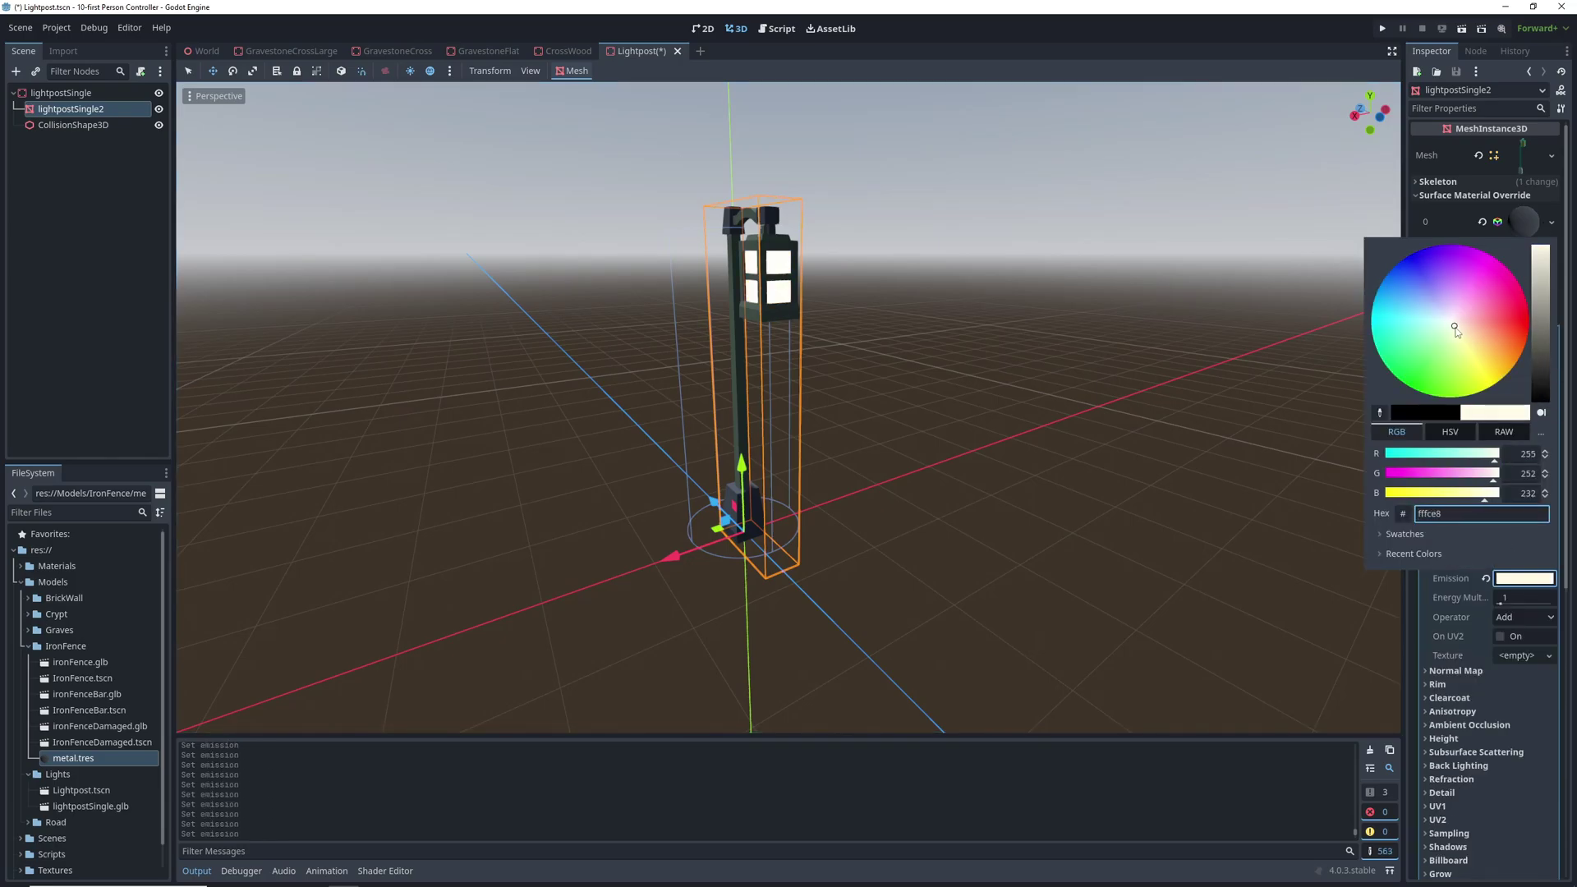
drag(1464, 355, 1501, 368)
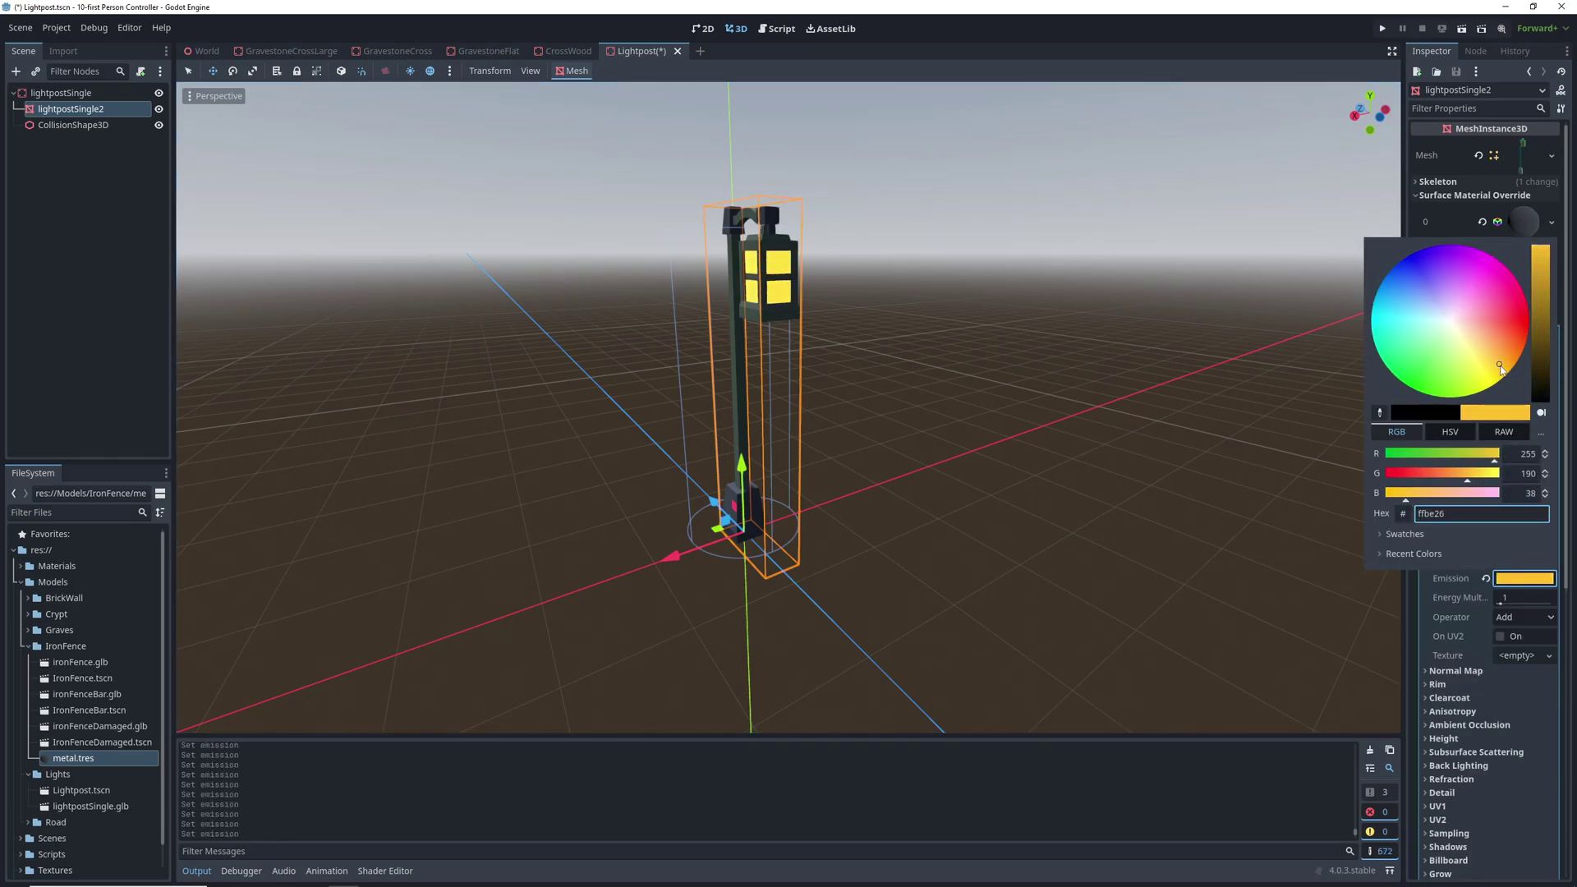
click(1506, 604)
click(1516, 597)
text(3)
key(Return)
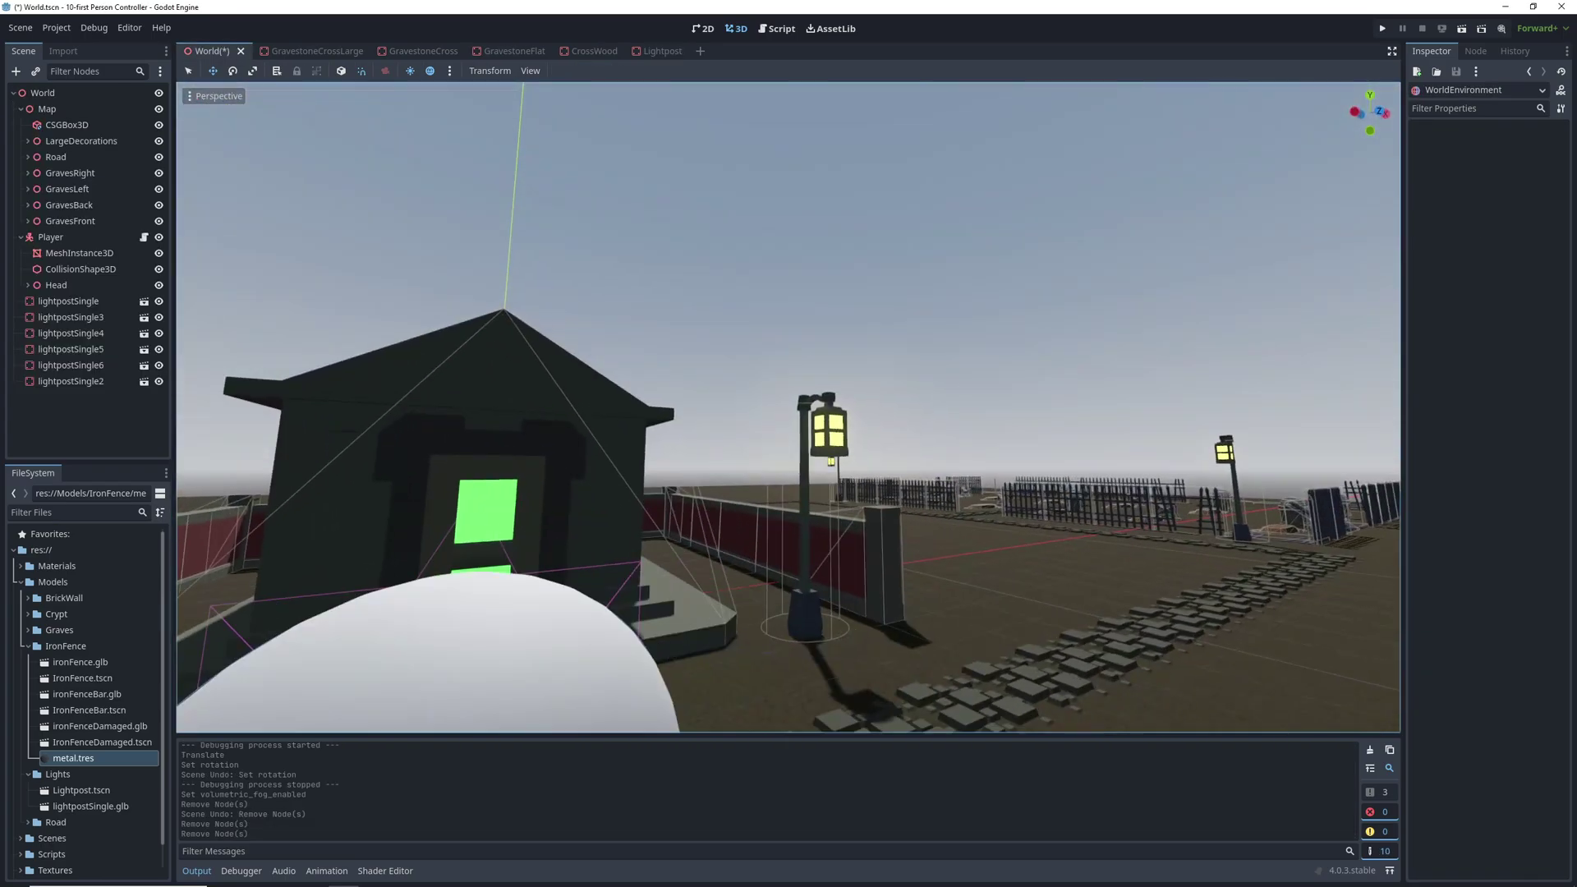
right_drag(491, 387, 482, 387)
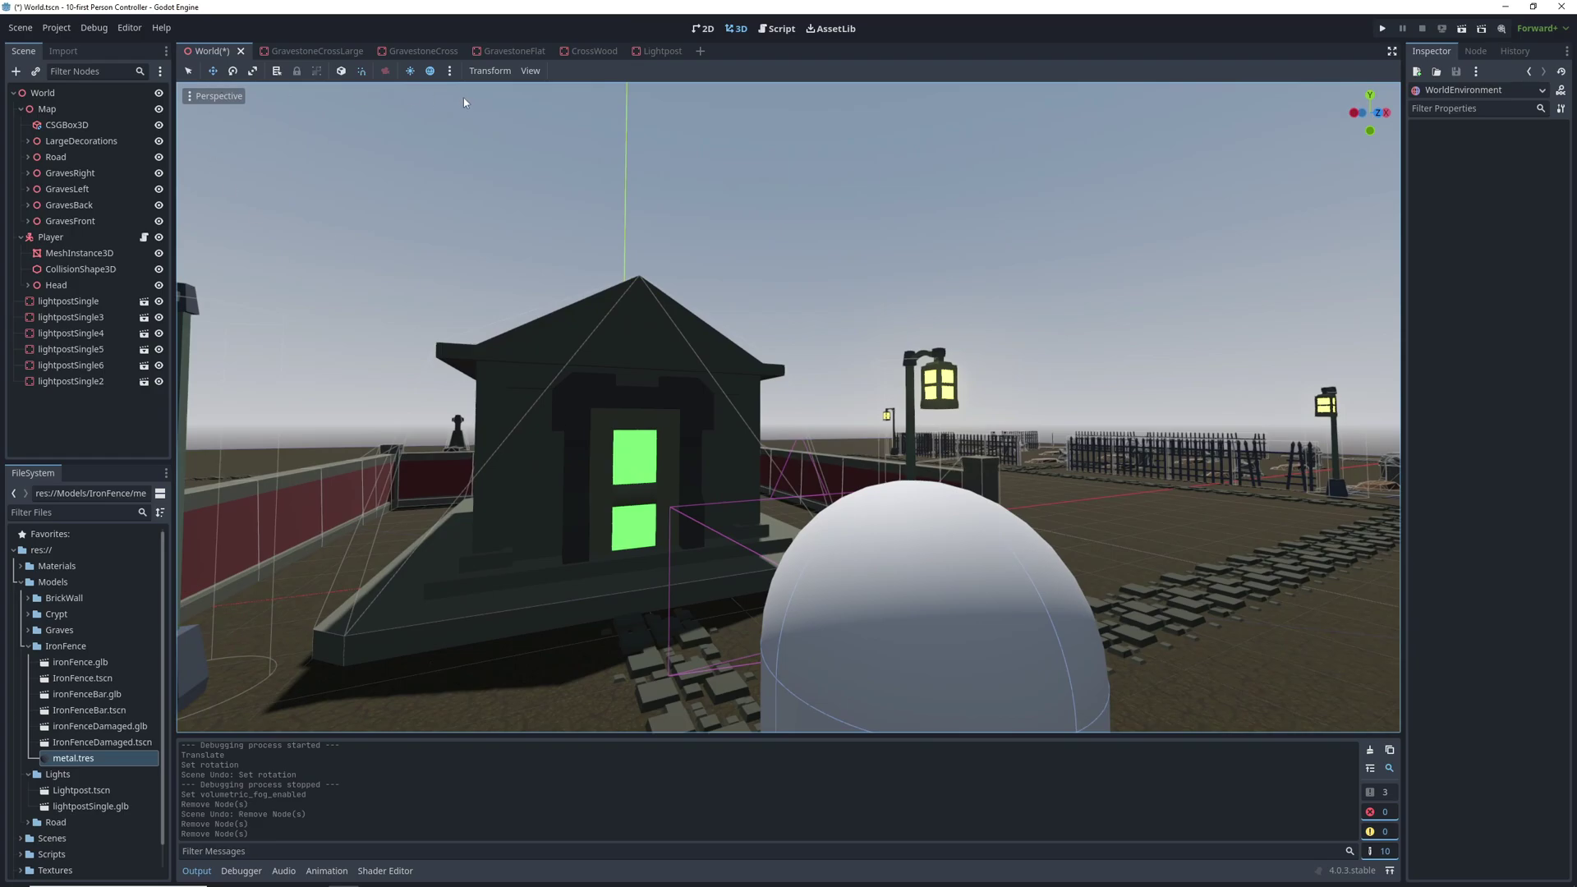
Step: Adjust the preview sun's direction and add the sun and environment to the scene
click(449, 71)
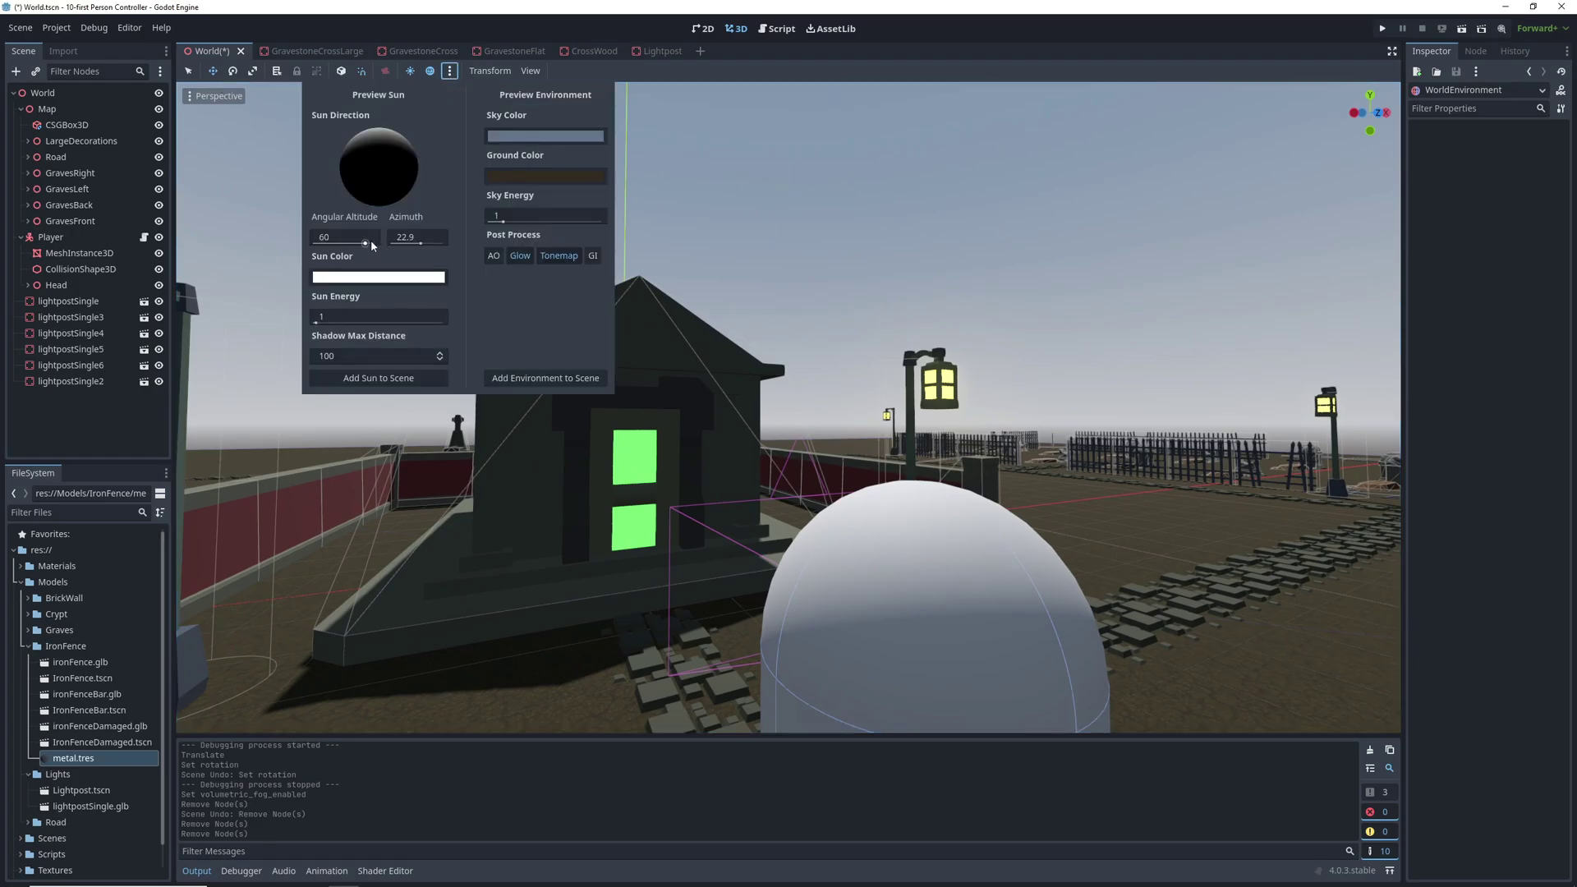
drag(373, 245, 426, 245)
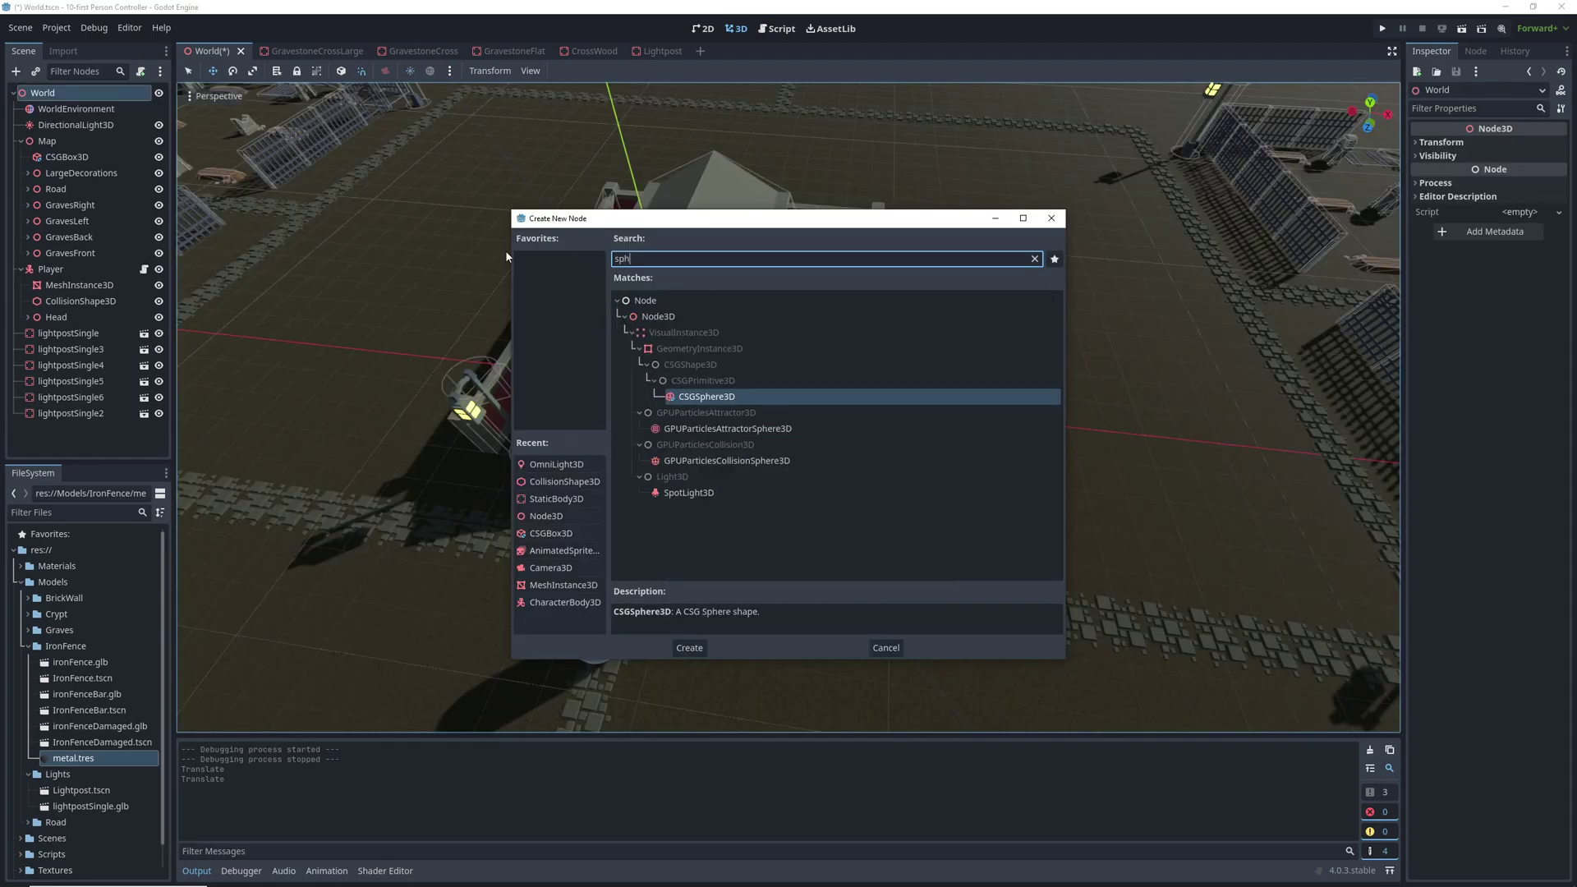
Step: Create a CSGSphere3D above the crypt with 100 radial segments, 100 rings and a radius of 20 m
double_click(720, 397)
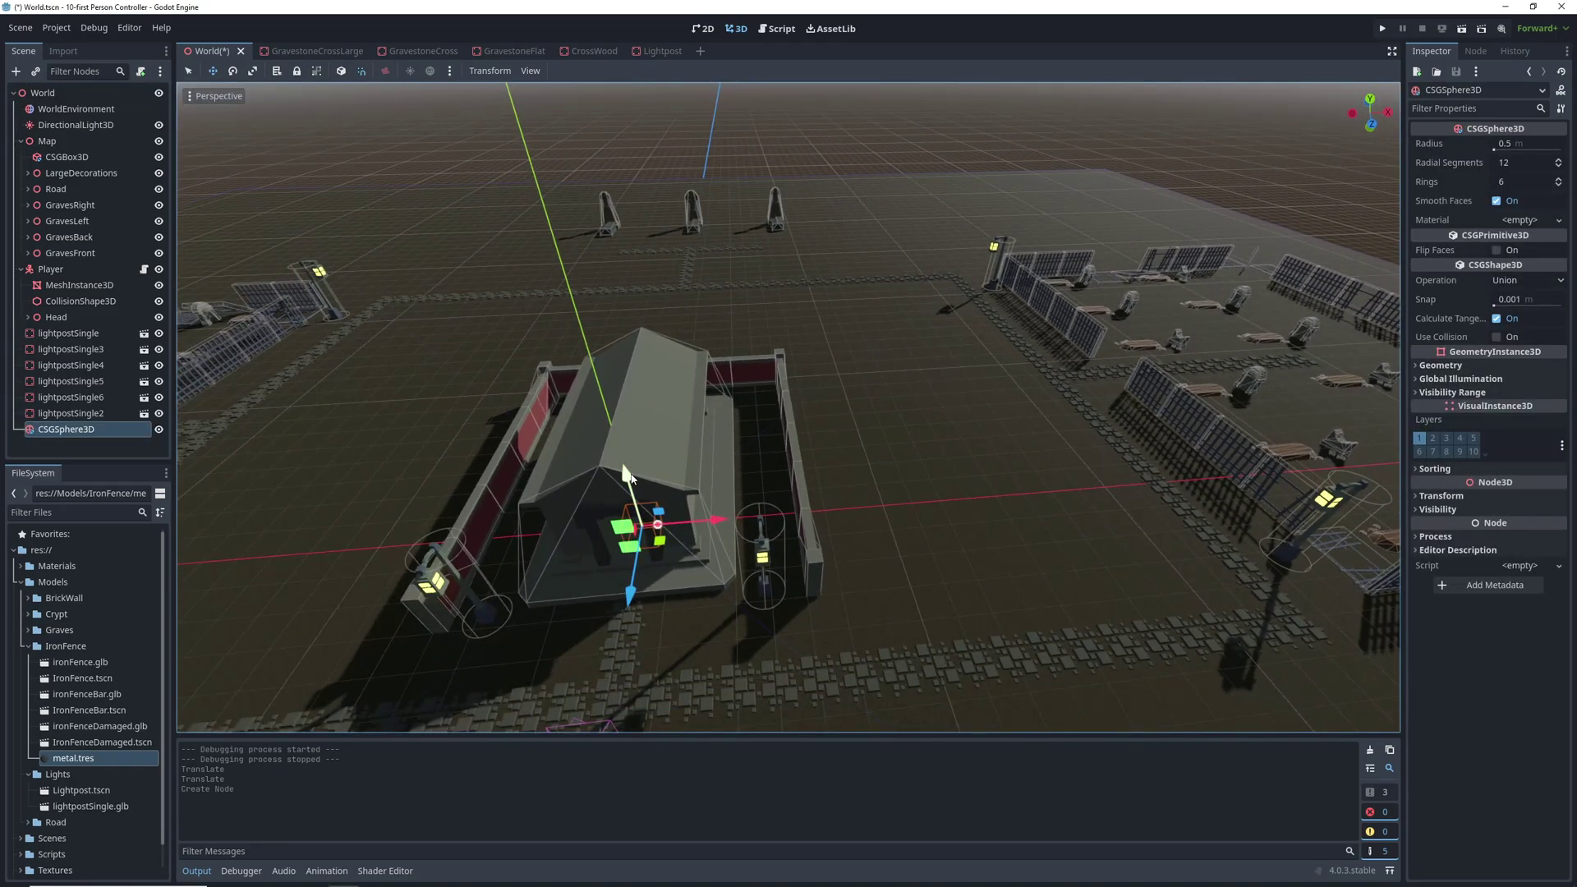
drag(628, 474, 567, 261)
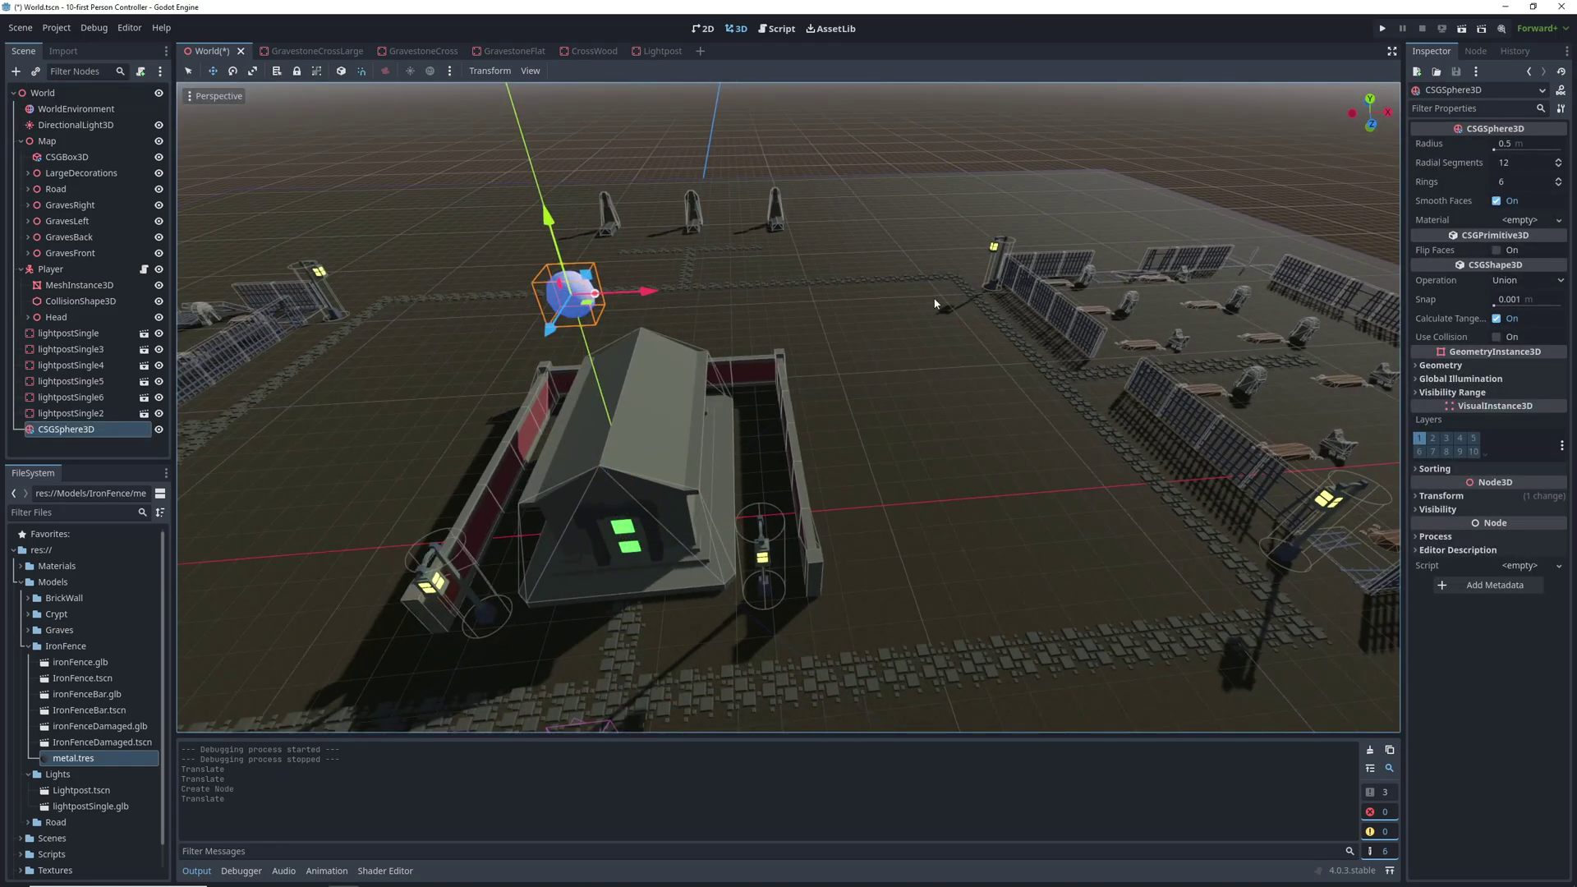
text(100)
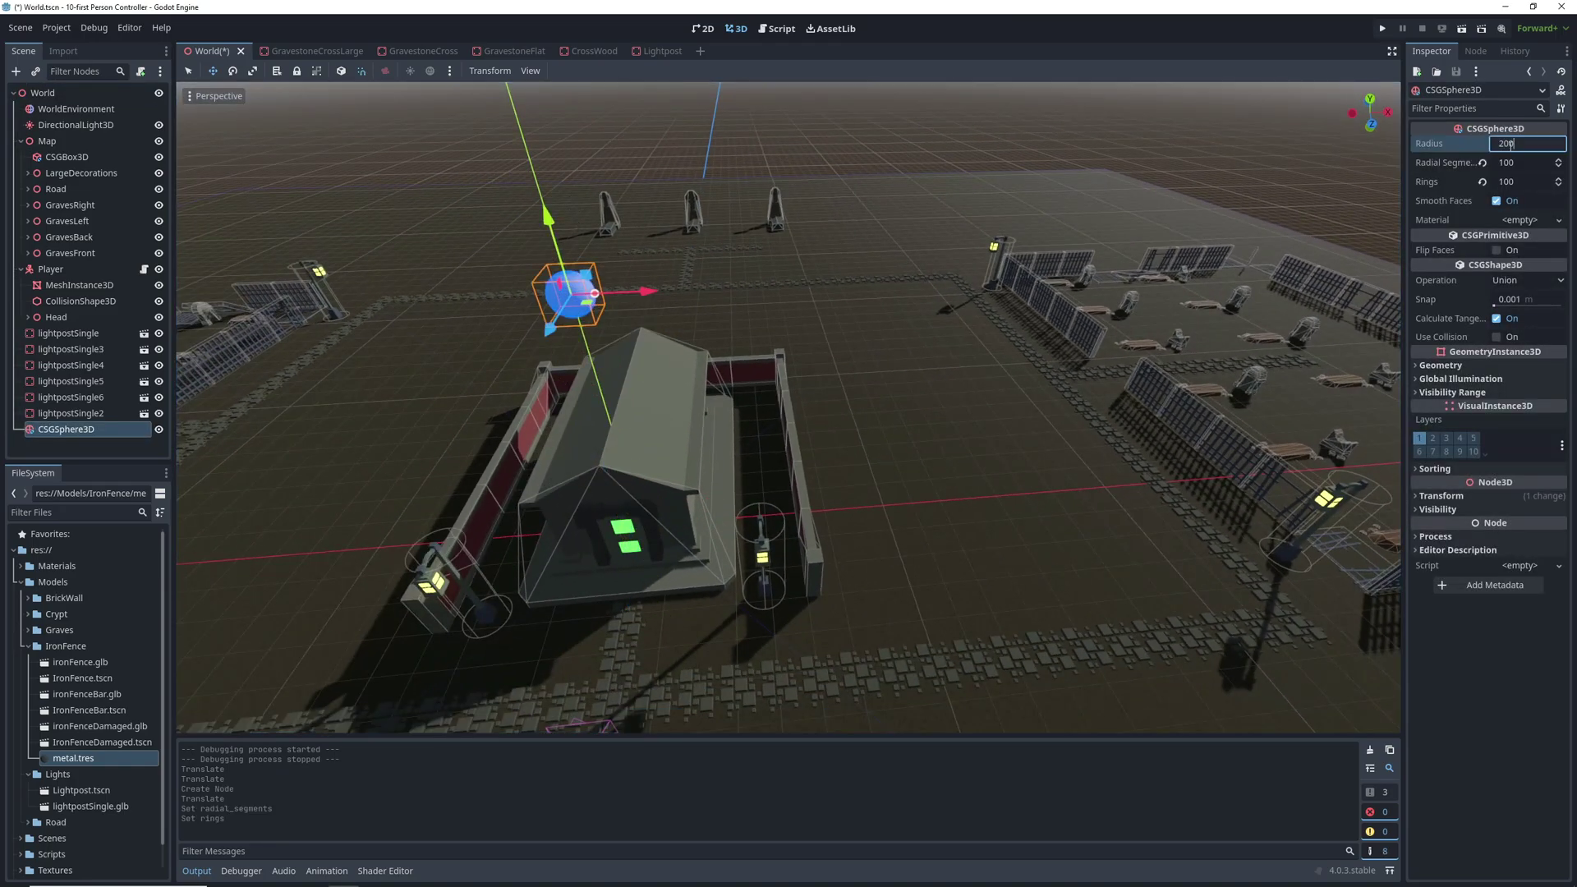
key(Return)
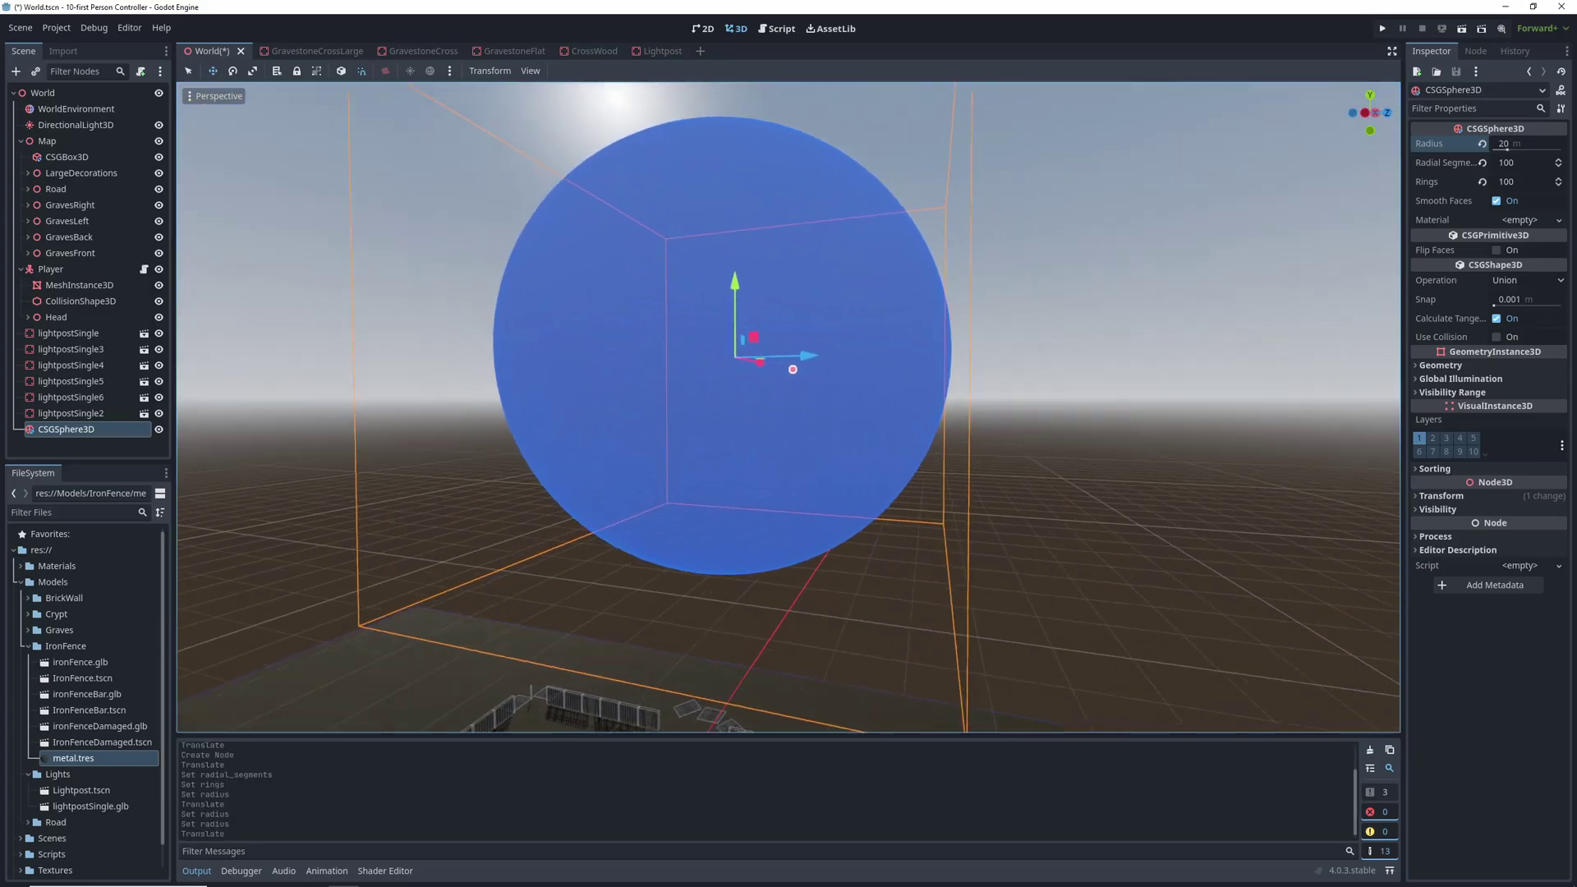
Step: Move the large sphere high and far into the sky so it lines up with the sun over the map
drag(809, 357, 422, 353)
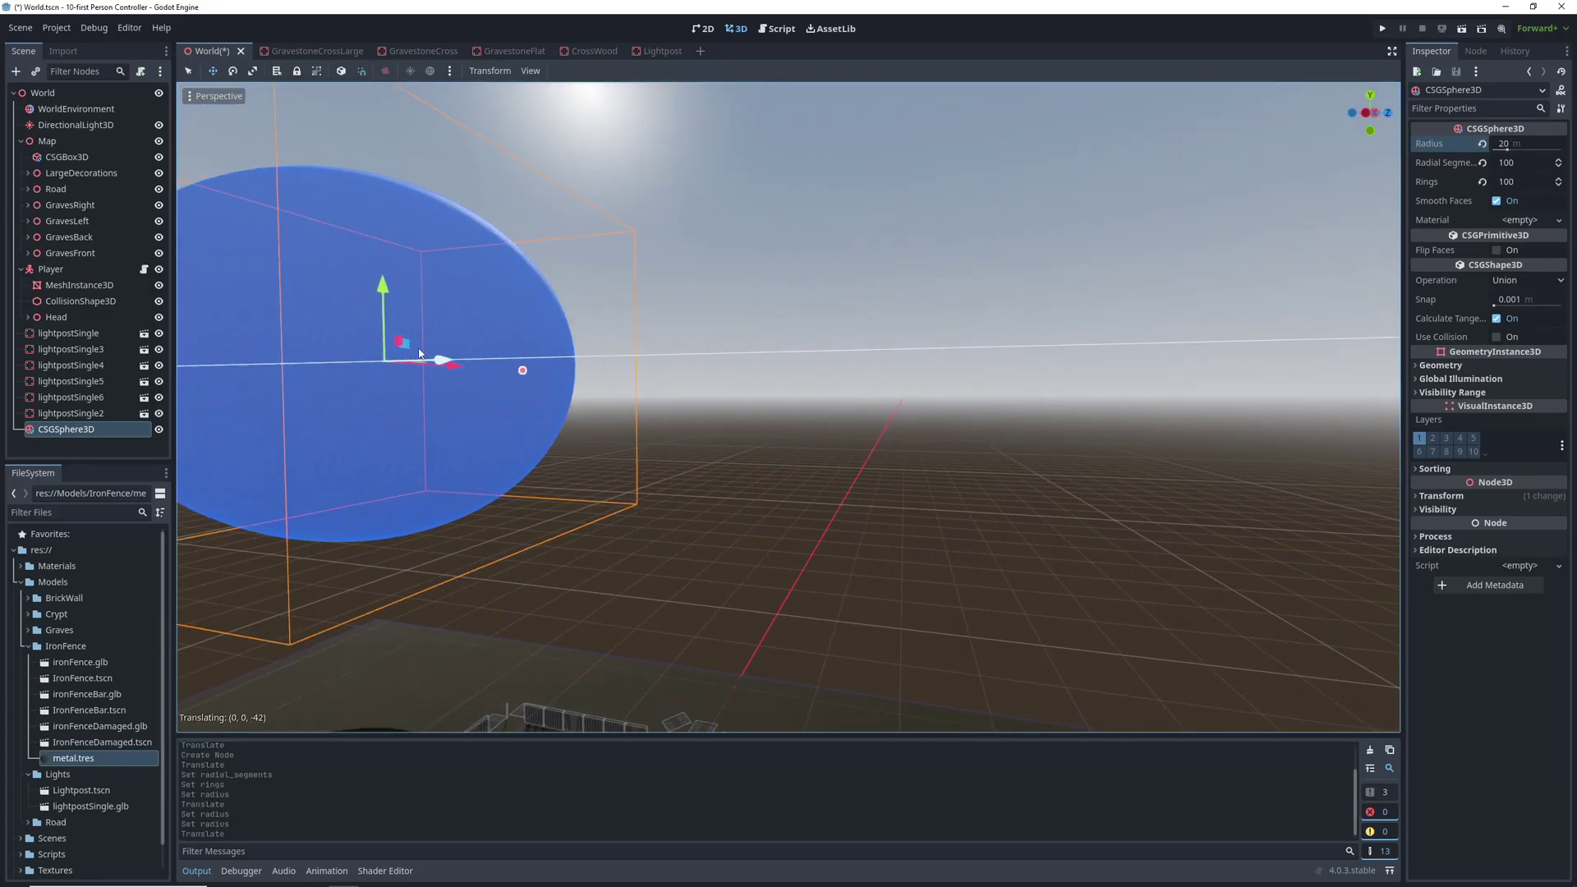
drag(423, 353, 410, 354)
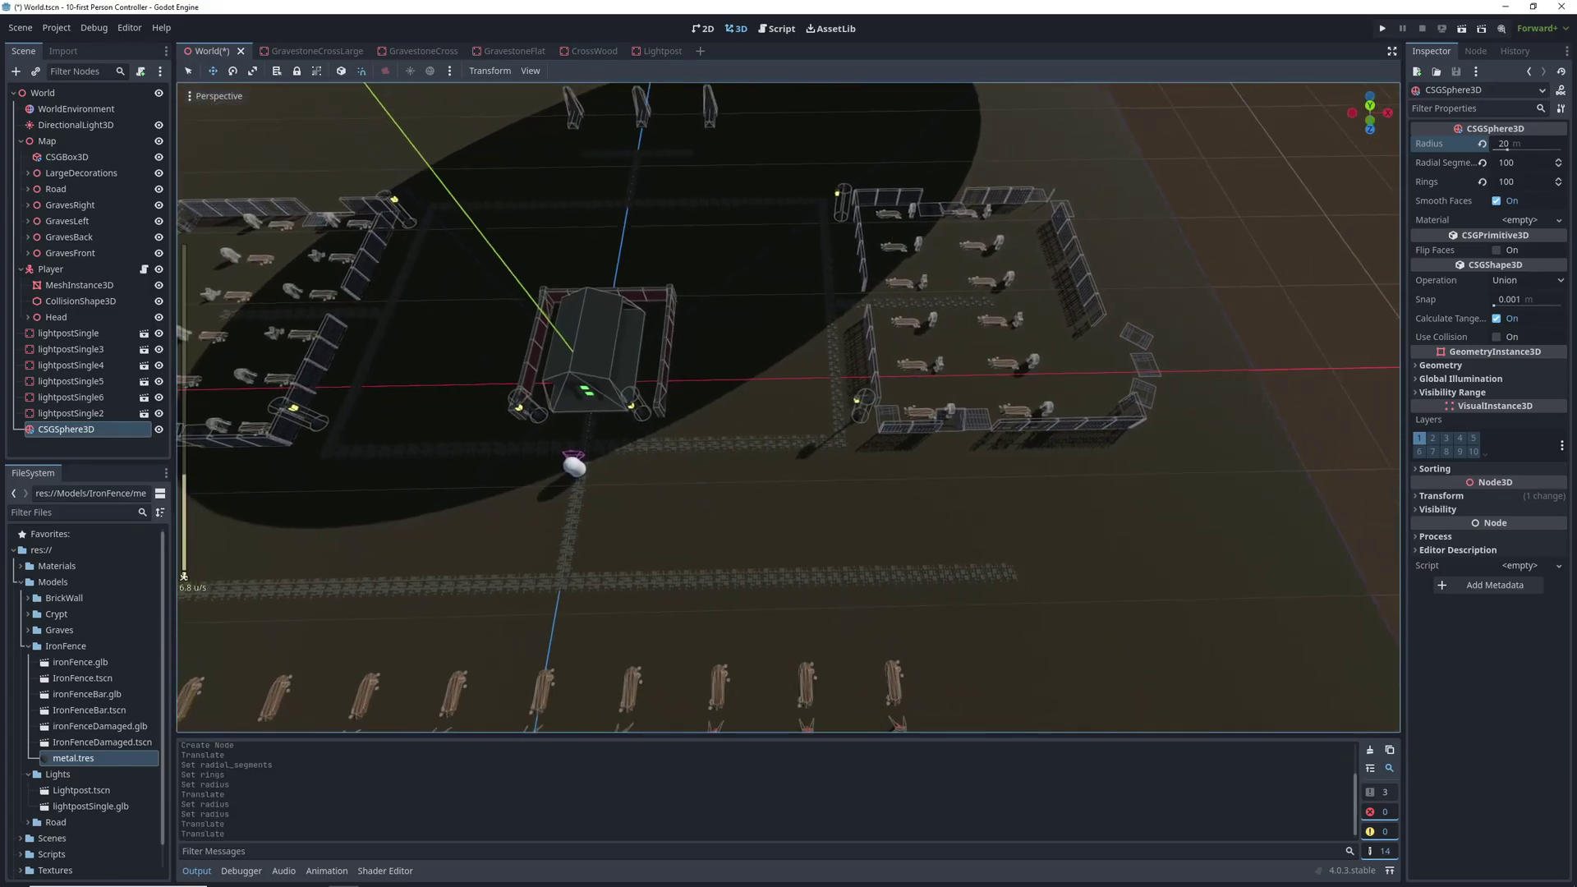
right_drag(599, 367, 562, 356)
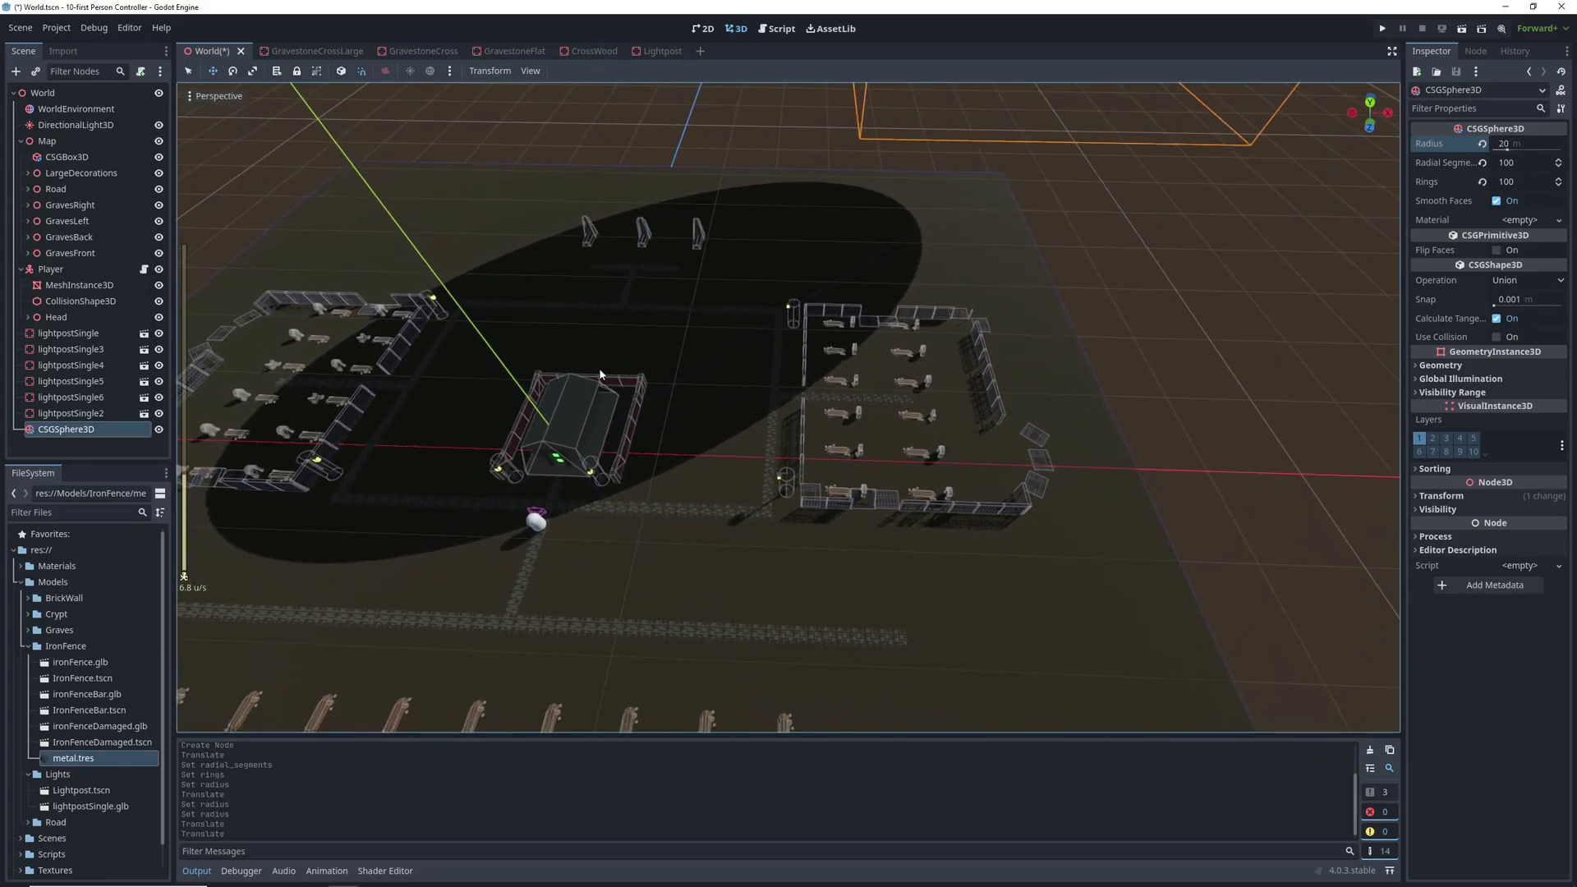
scroll(599, 367, down, 20)
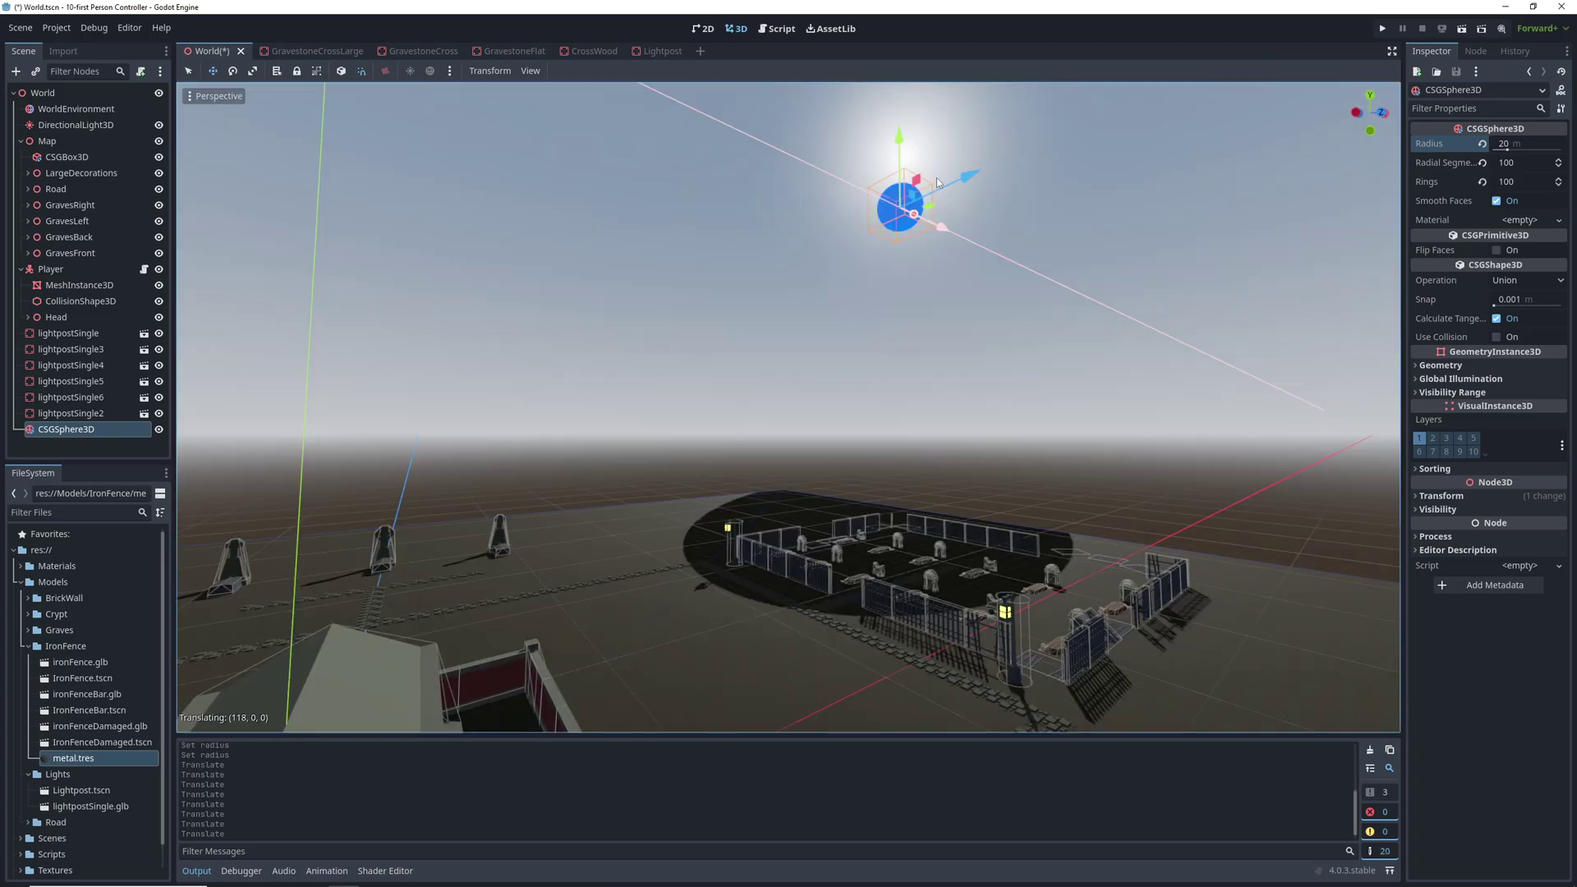
drag(894, 131, 882, 100)
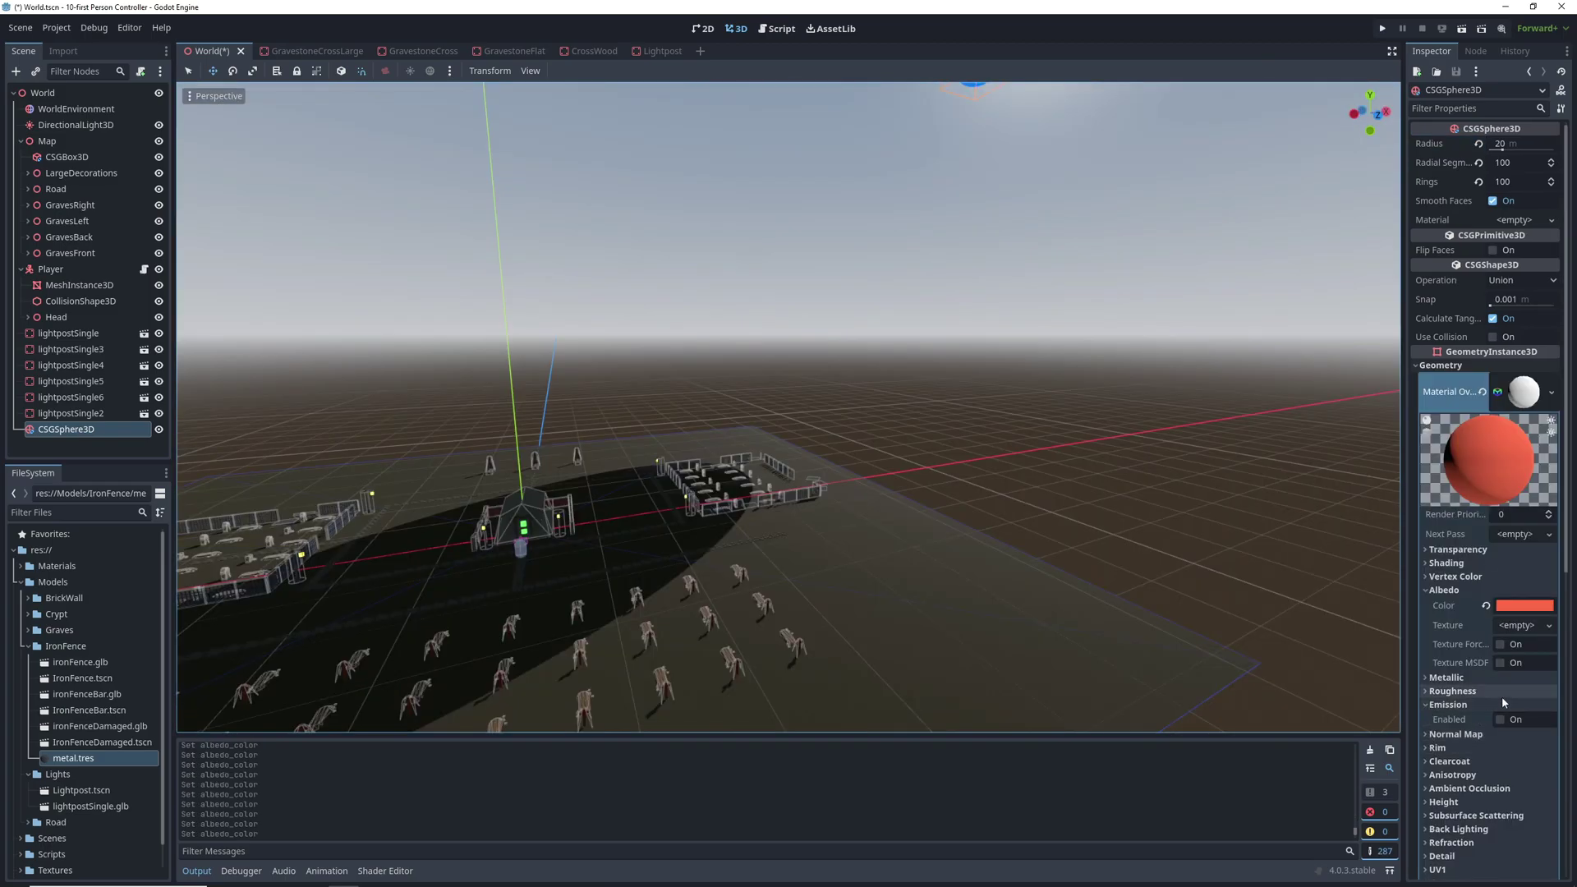
Step: Enable emission on the sphere's material override with a light red colour and an energy multiplier of 3
click(1500, 720)
click(1511, 739)
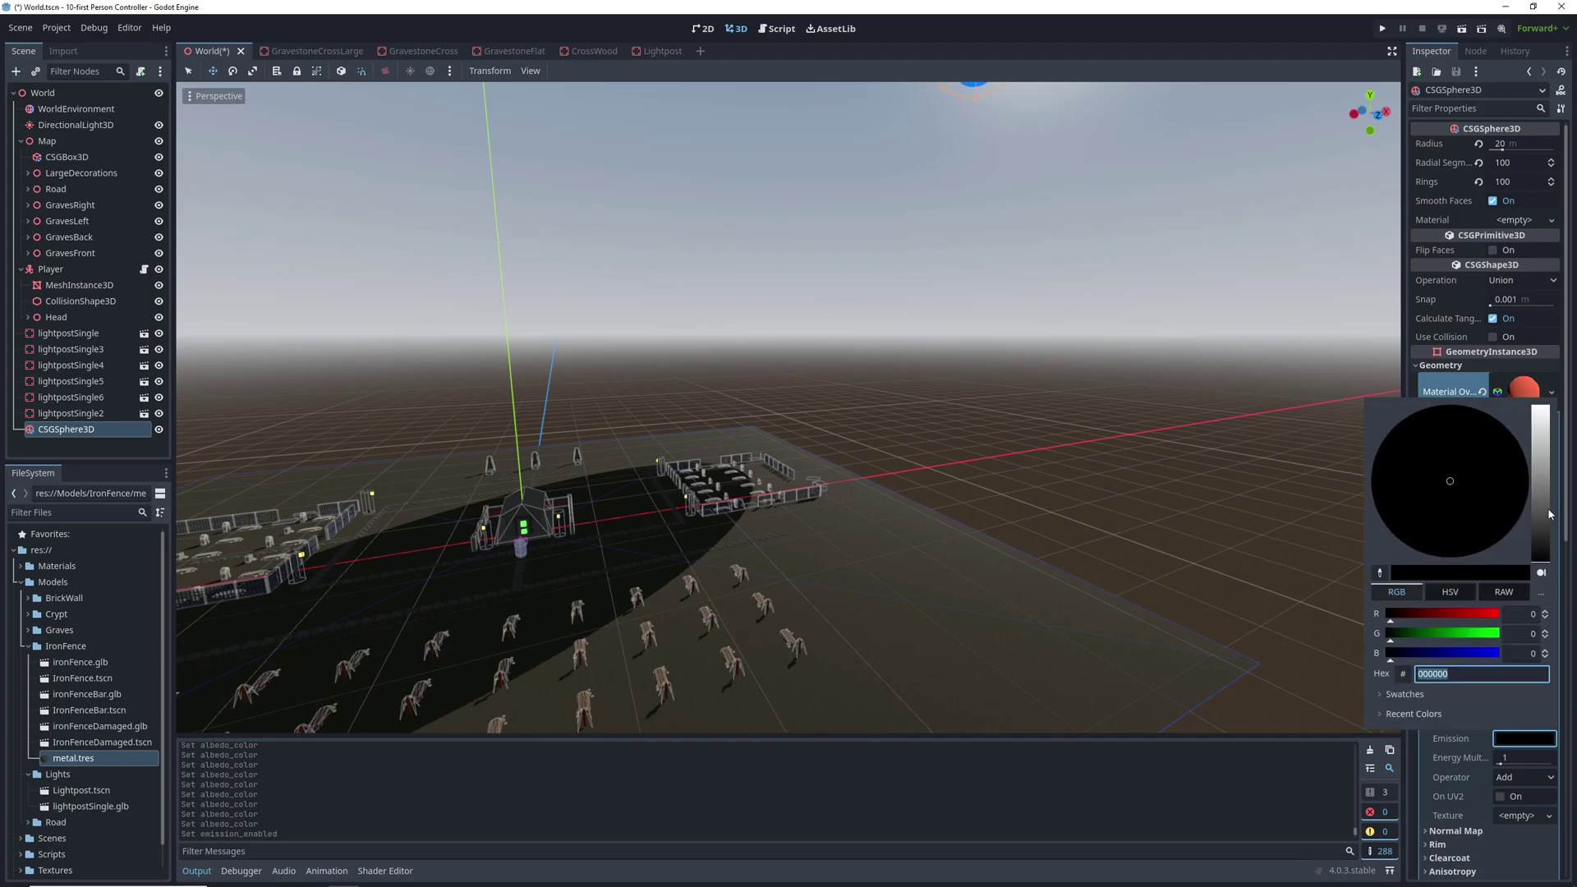
drag(1550, 515, 1534, 374)
drag(1452, 479, 1498, 498)
click(1311, 433)
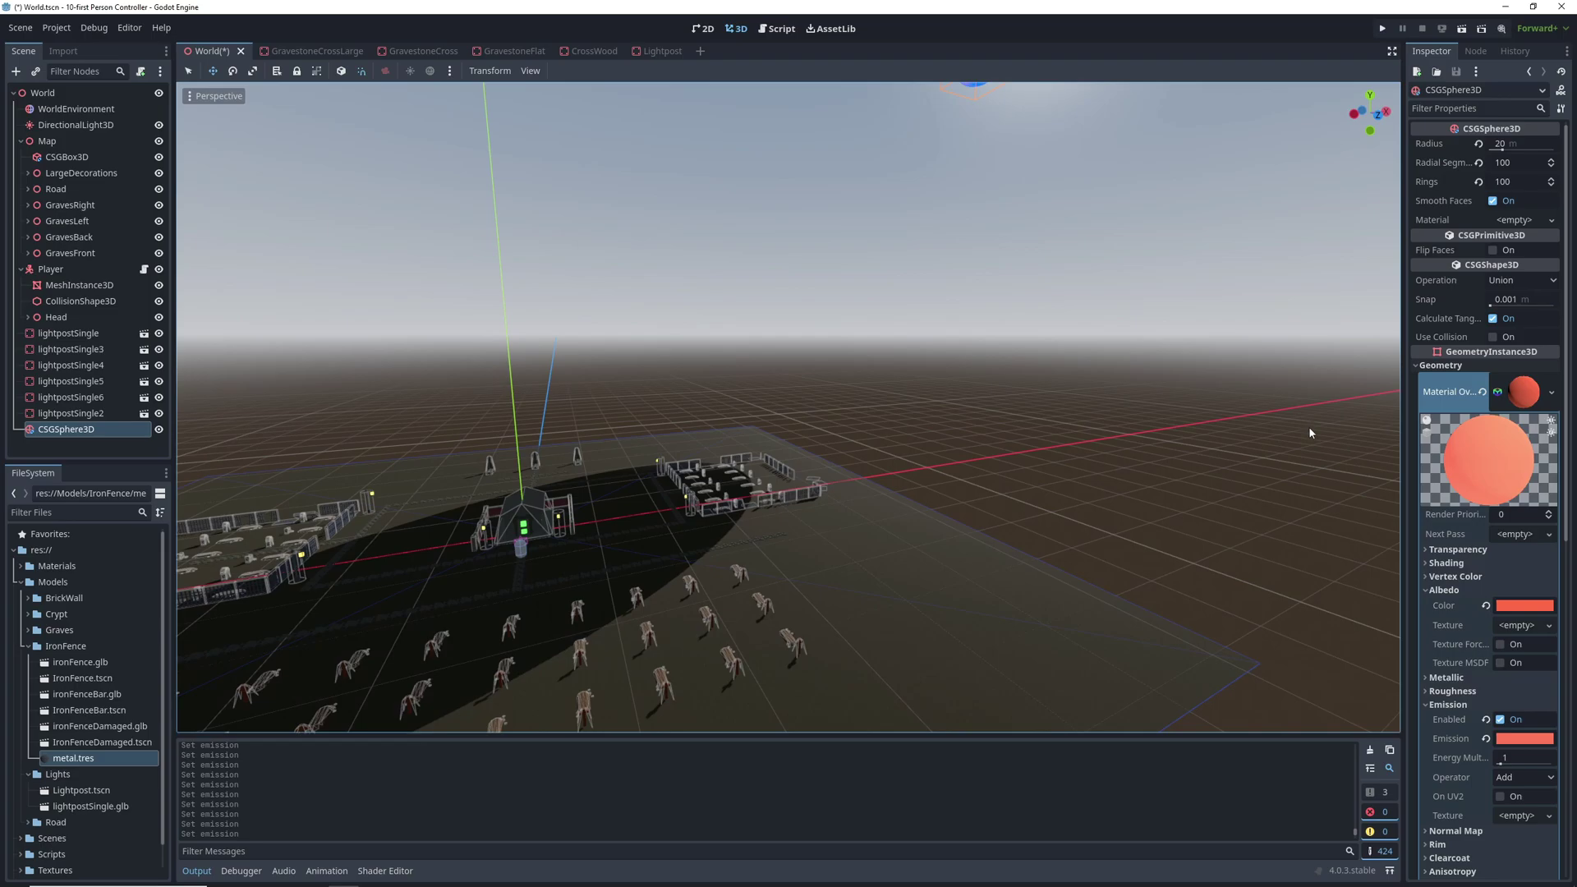
click(1513, 758)
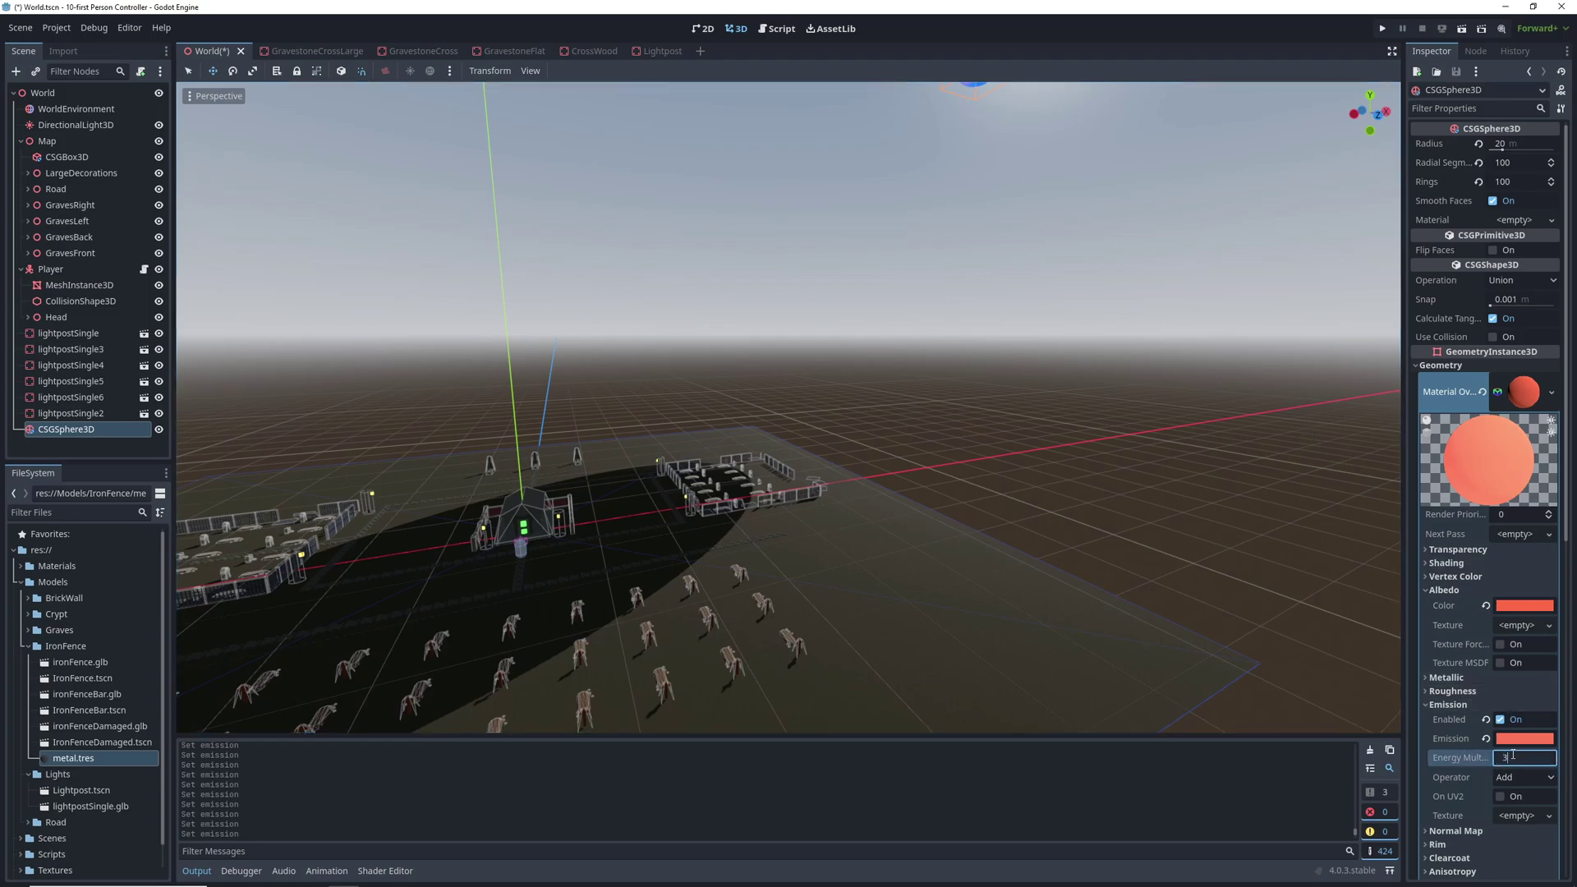
key(Return)
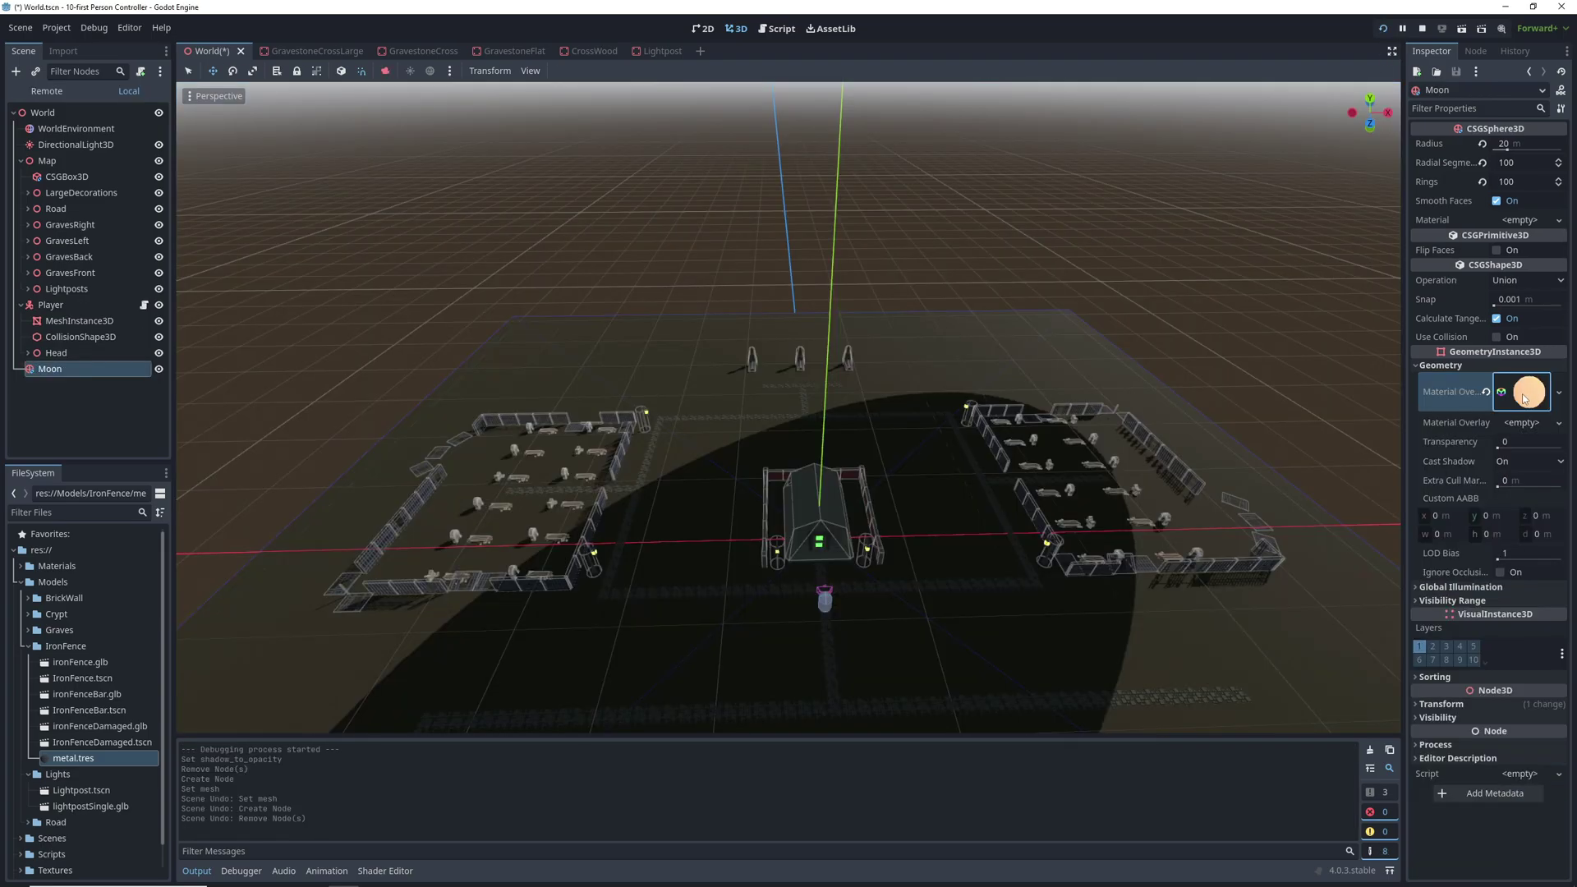
Step: Turn off shadow casting on the Moon sphere and look over the map from the game view
click(1507, 464)
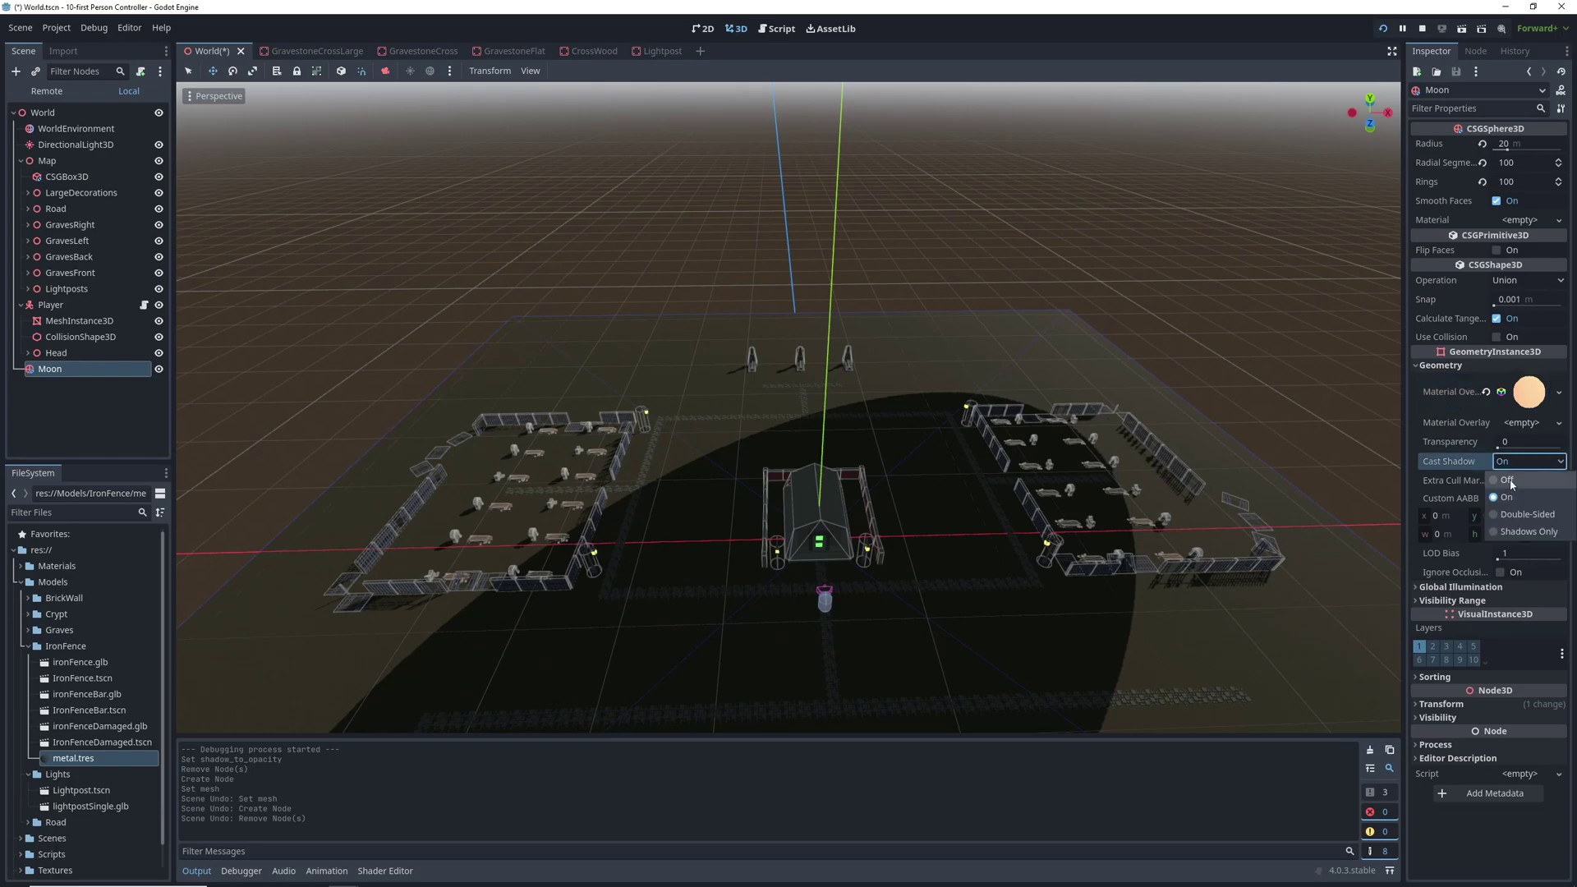
click(1512, 485)
key(w)
right_drag(986, 410, 994, 313)
key(s)
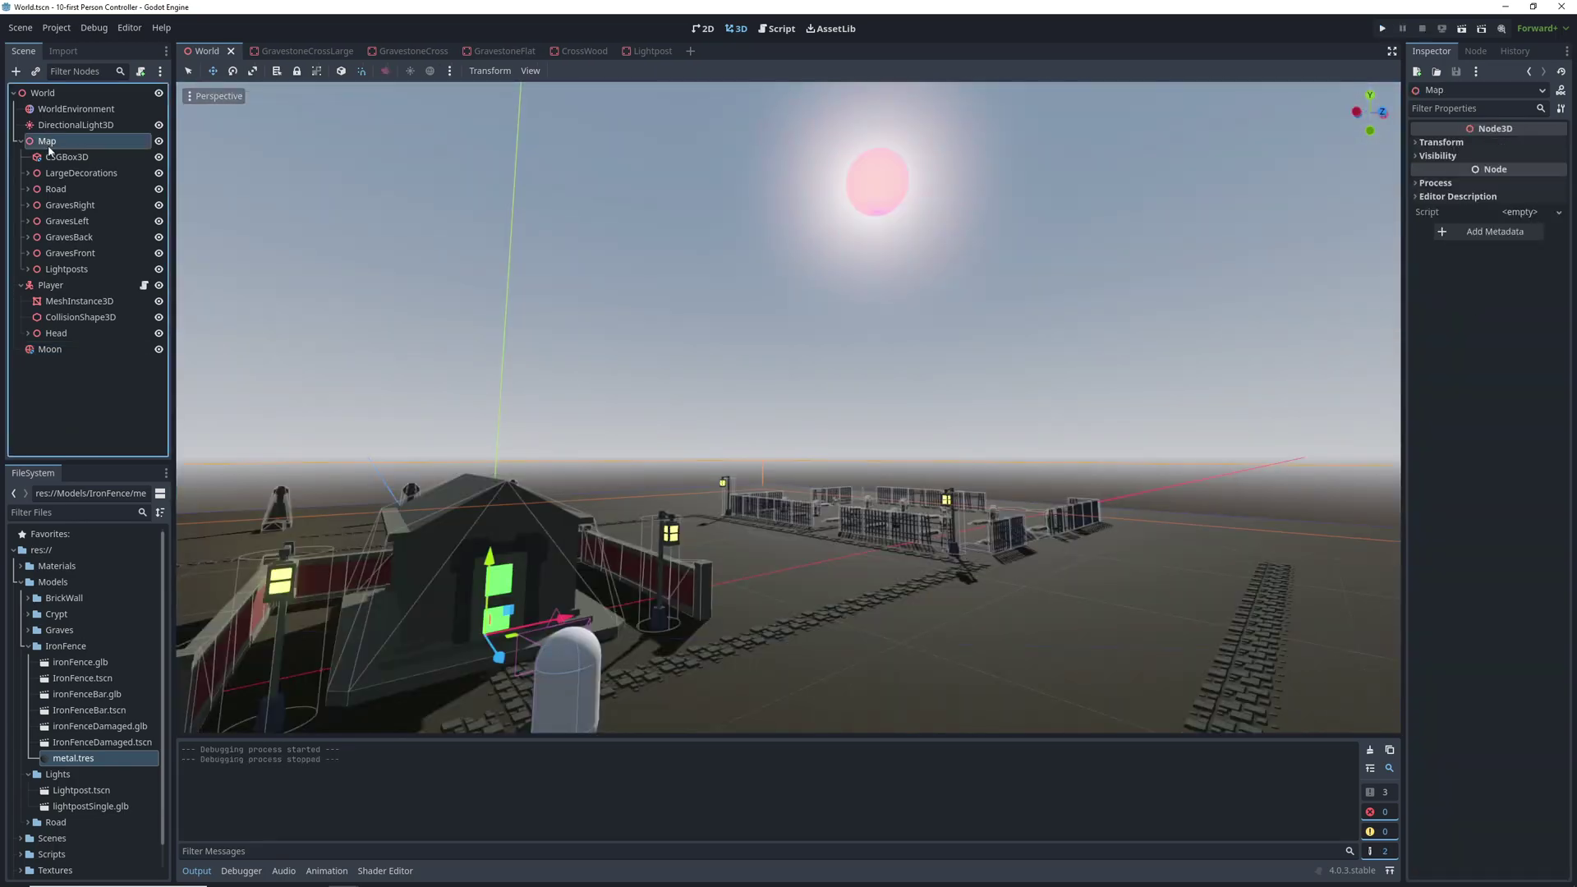
Step: Enable volumetric fog on the WorldEnvironment and set its albedo to the light red ff998f
click(70, 110)
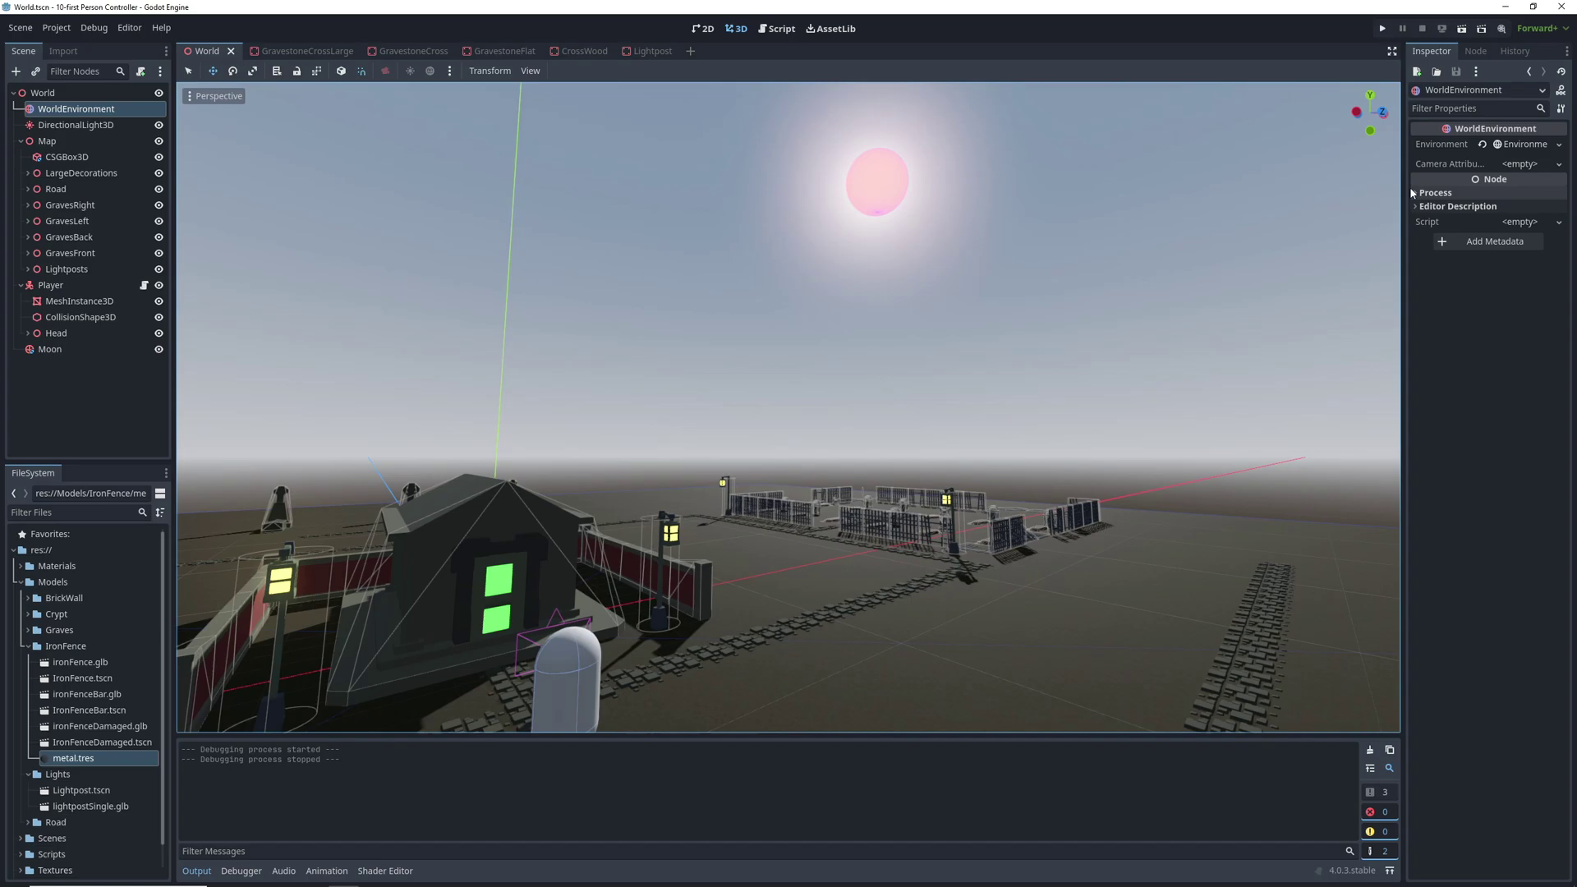
click(1516, 144)
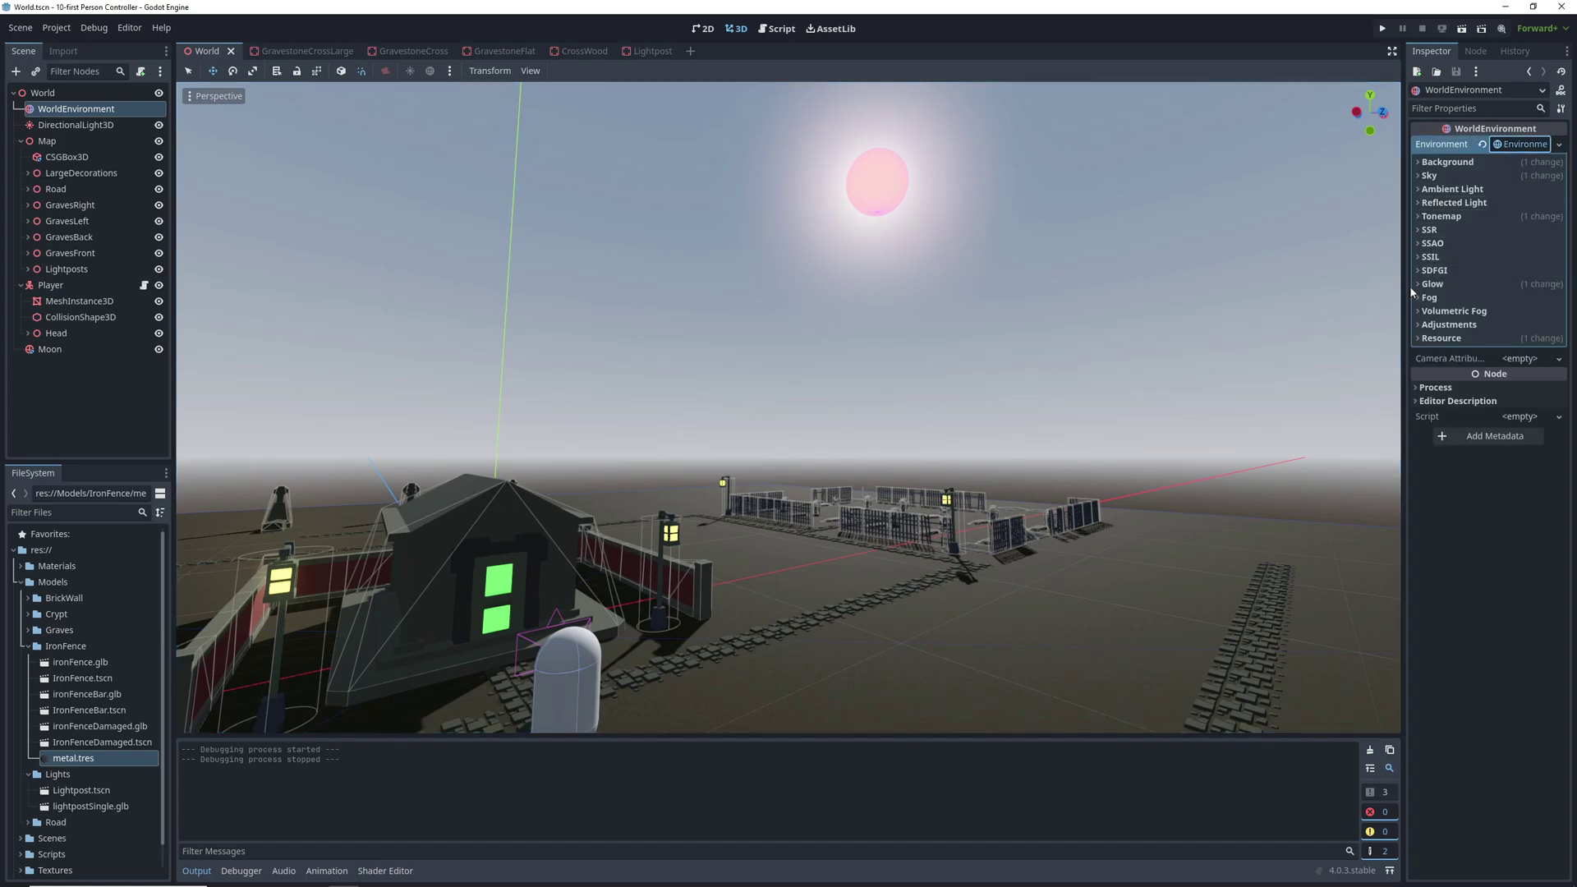
click(1424, 310)
click(1500, 327)
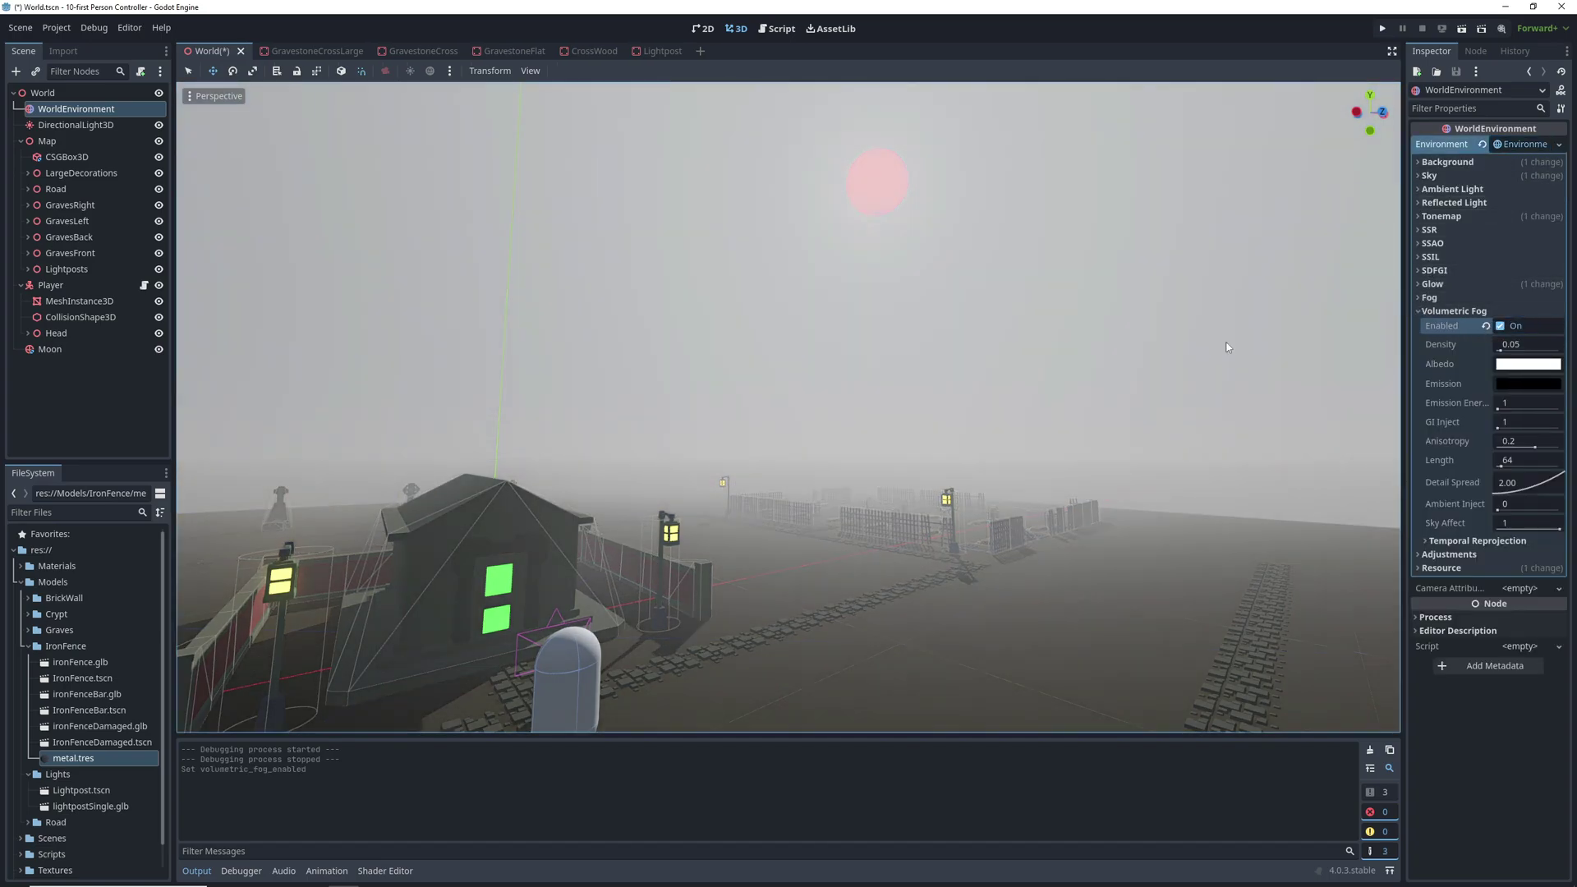
click(1520, 365)
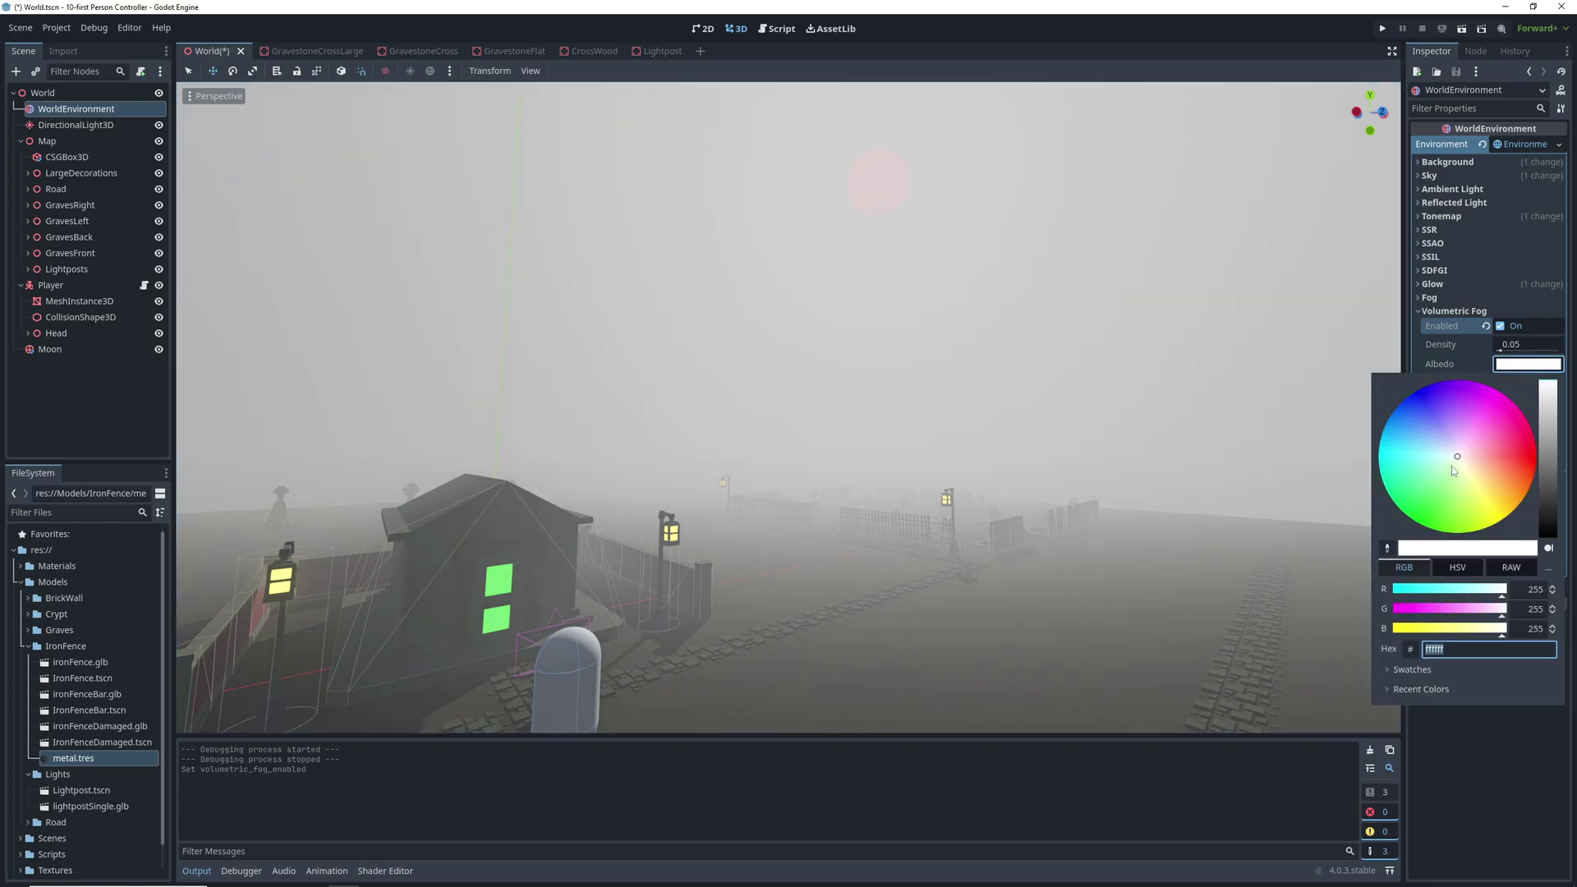
drag(1458, 460, 1493, 464)
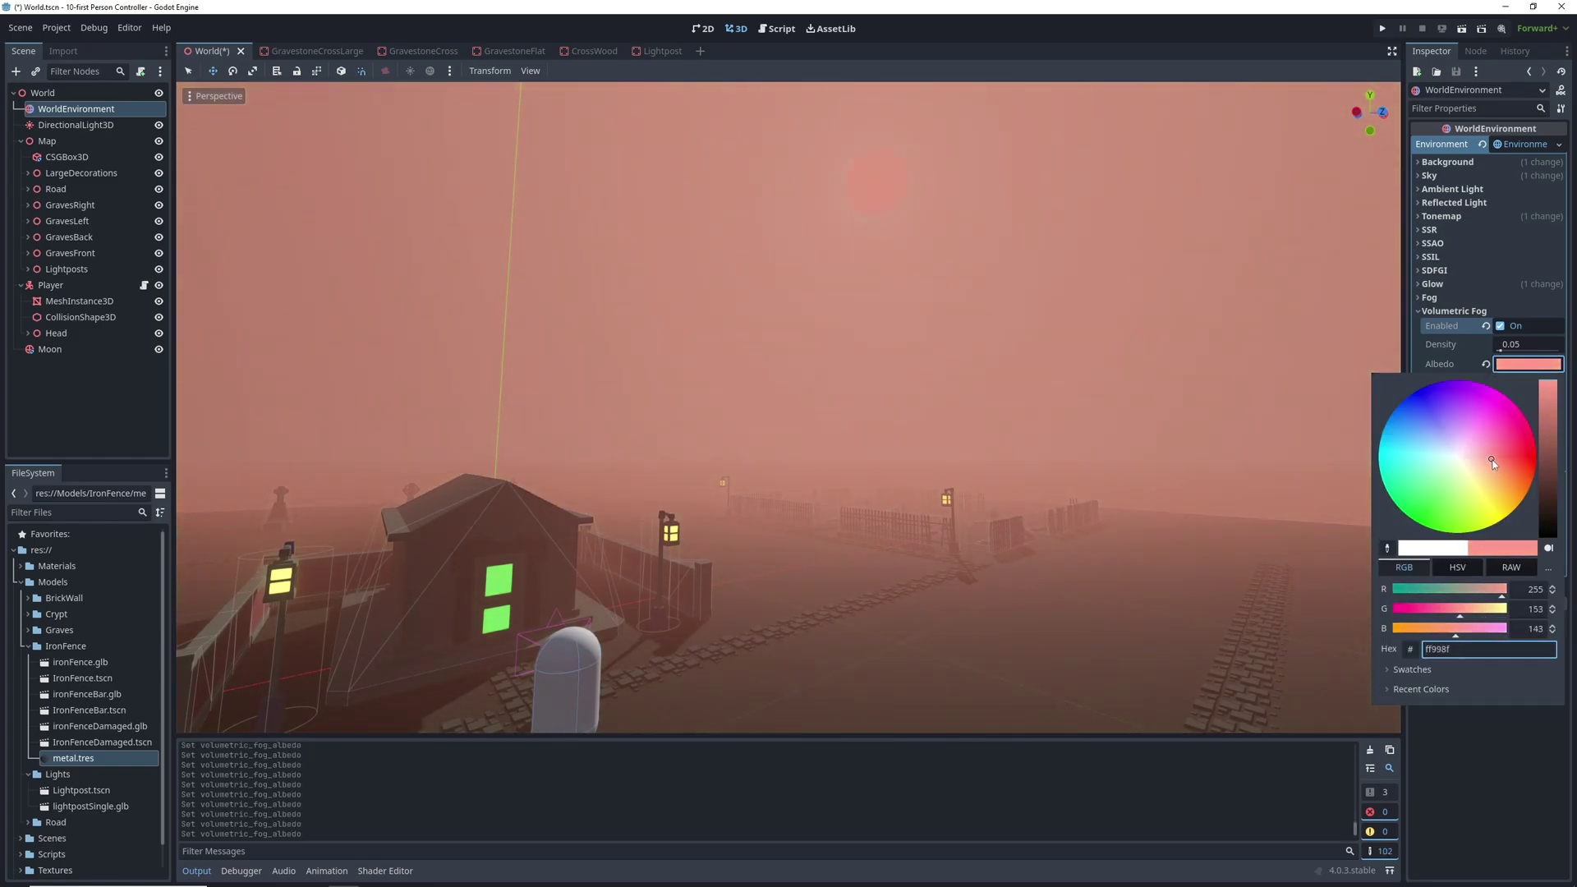
Step: Give the volumetric fog a light red emission colour and set its density to 0.03
click(1440, 362)
click(1517, 384)
click(1548, 410)
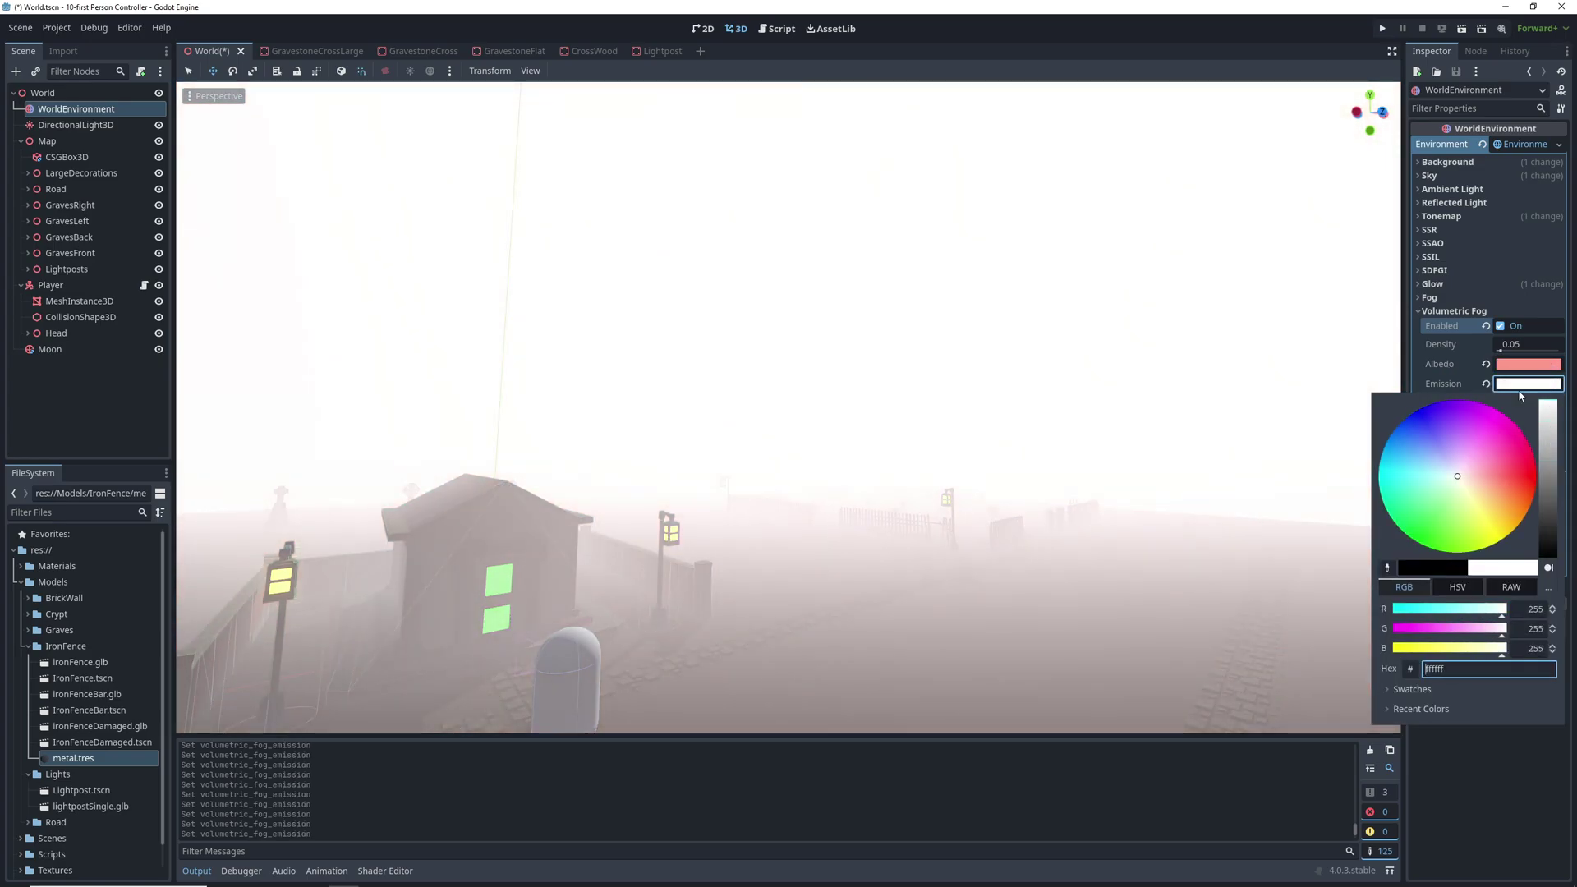
drag(1460, 480, 1483, 483)
click(1529, 344)
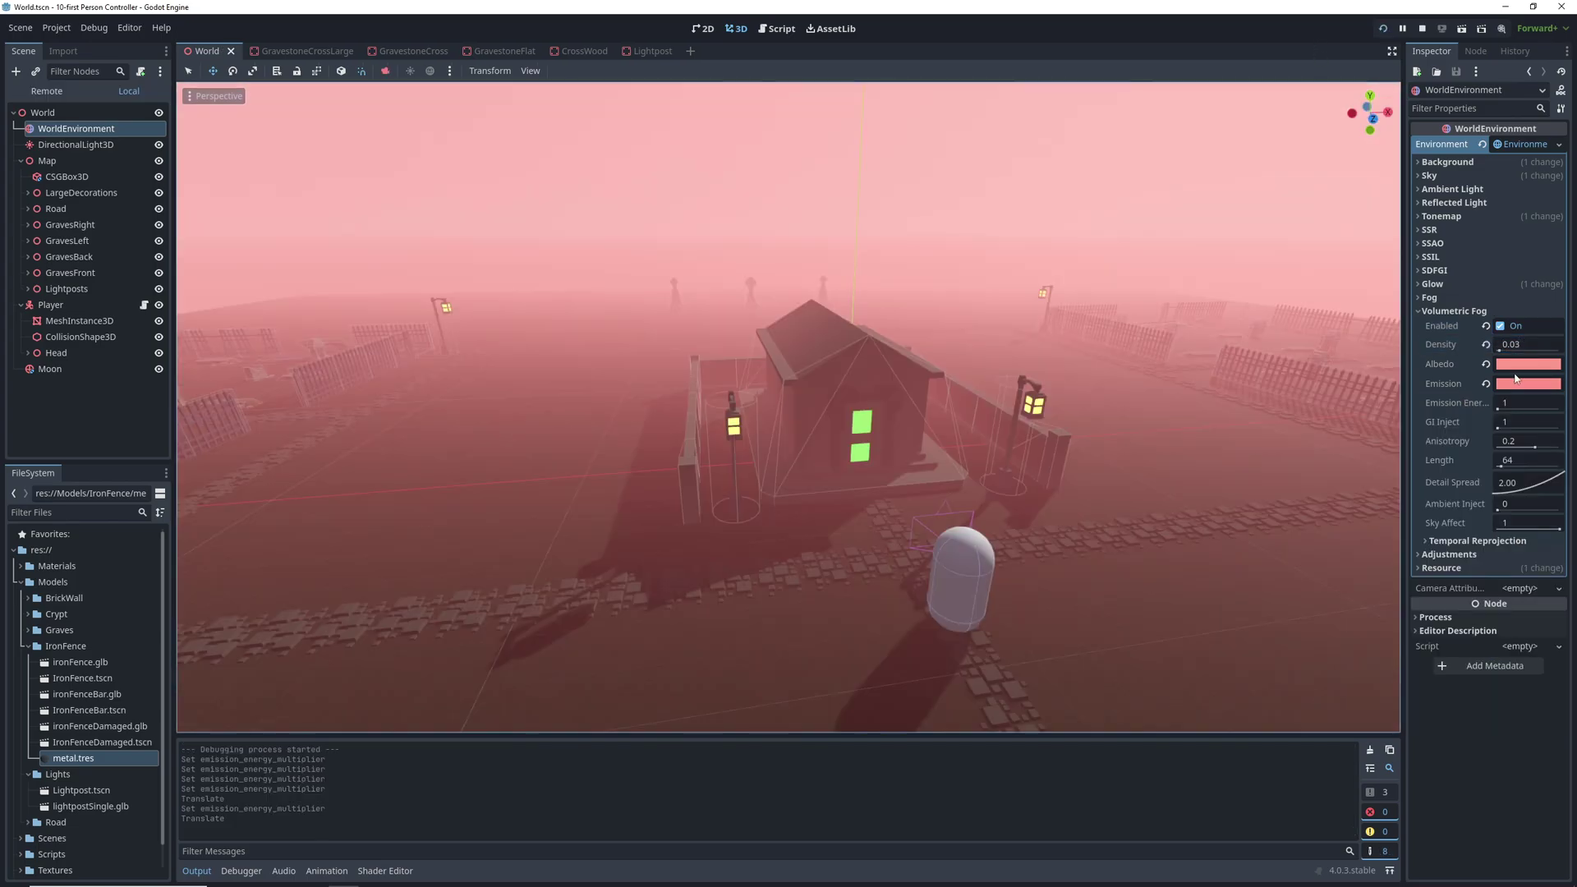
Step: Darken the volumetric fog's emission colour and set its albedo to the dark red 673e3a
click(1529, 384)
drag(1548, 433, 1548, 474)
click(1516, 370)
click(1518, 367)
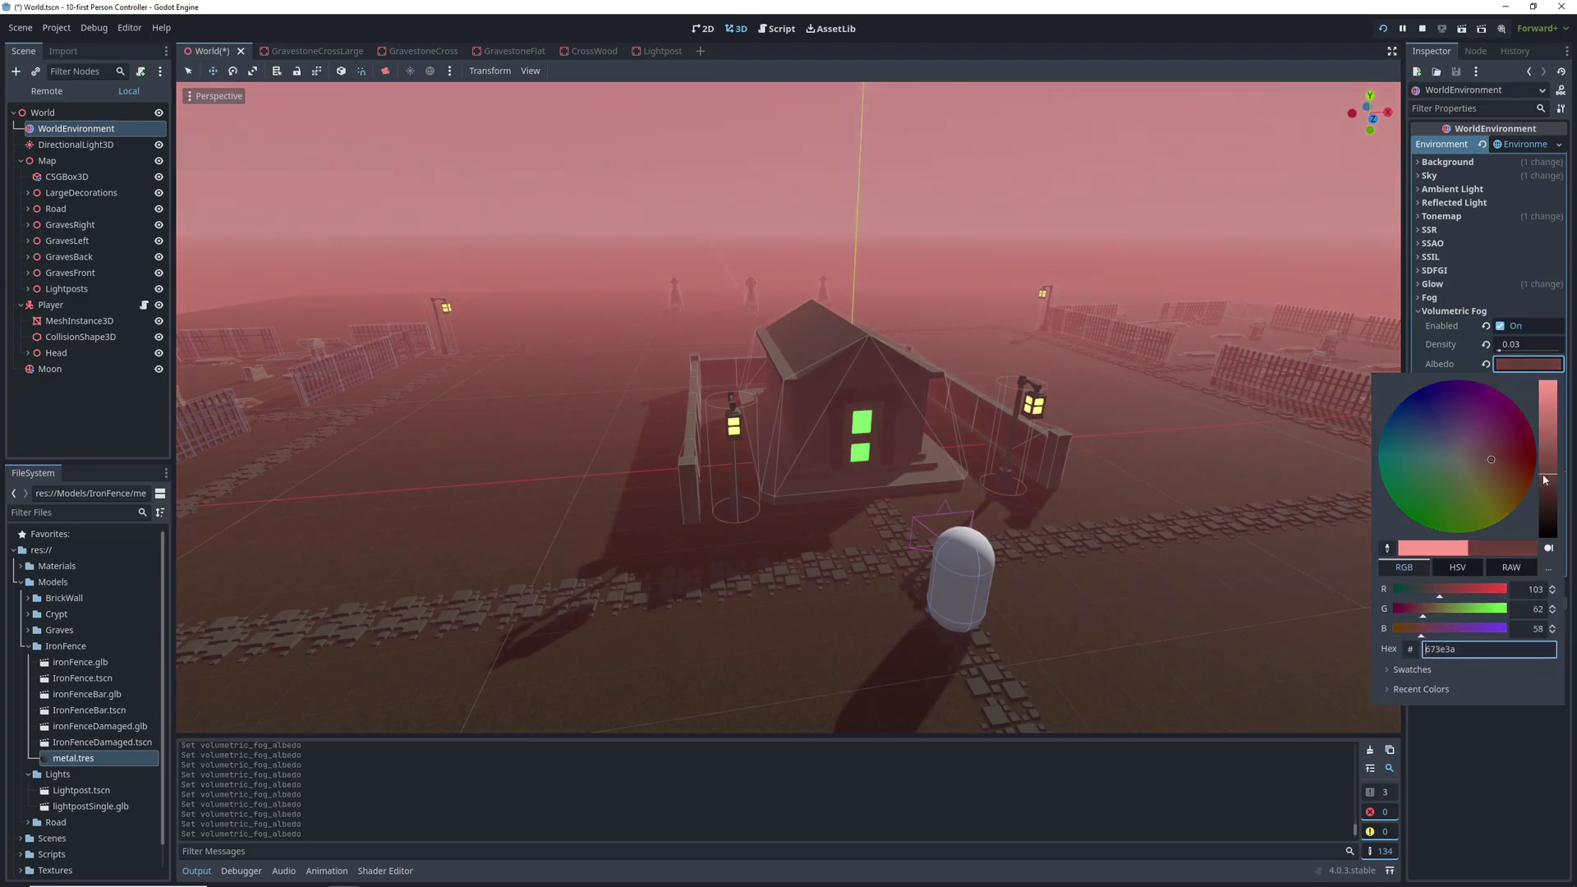
click(1173, 367)
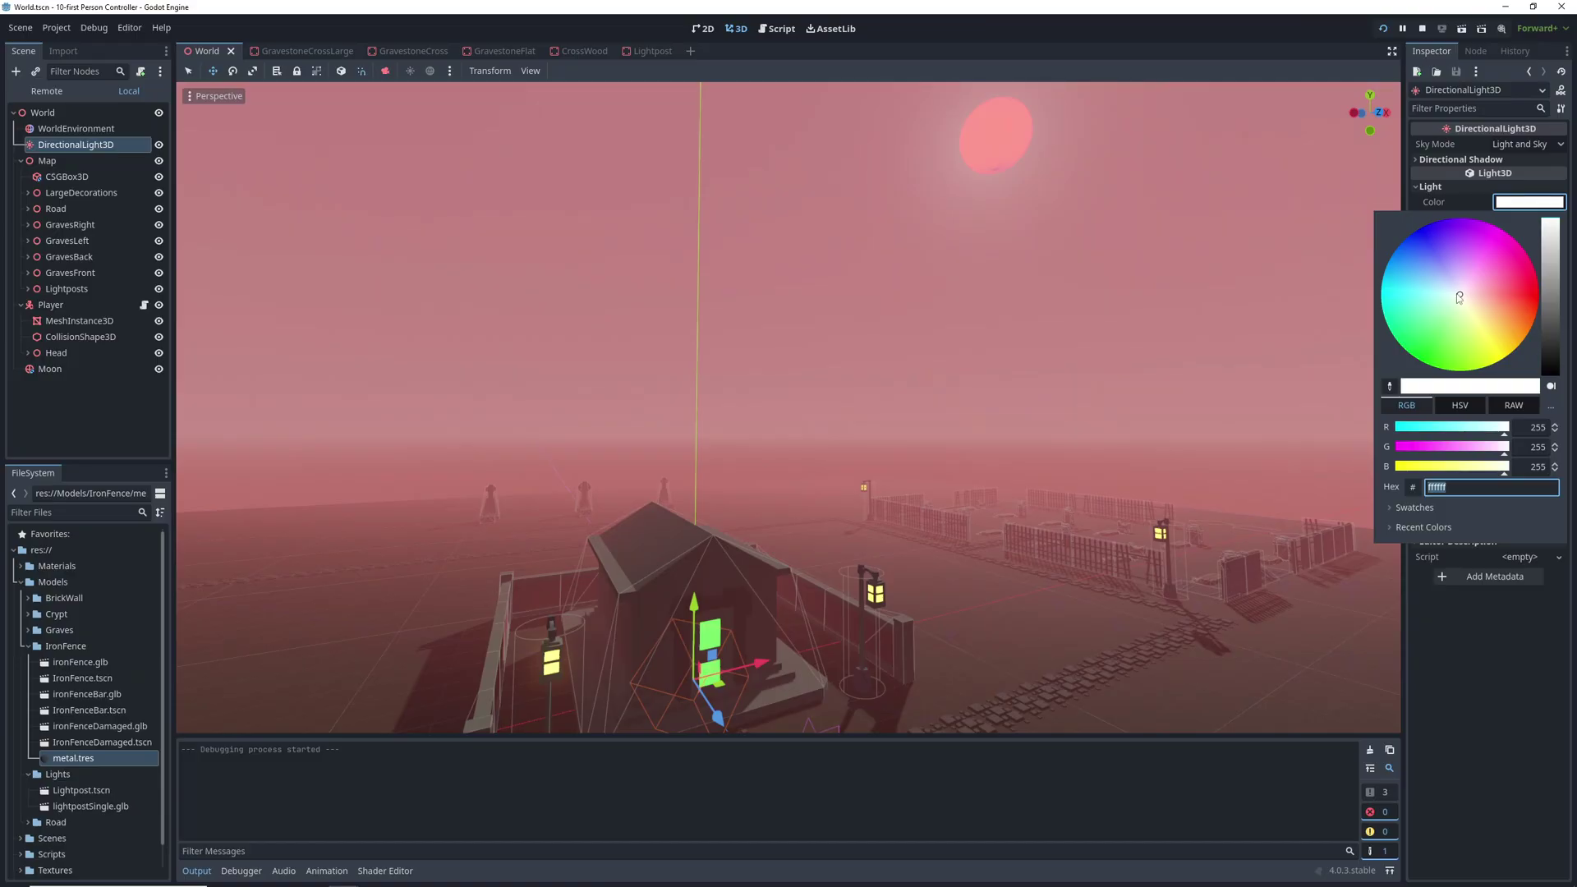
Step: Tint the DirectionalLight3D's colour to the pale blue b4c0ff
drag(1460, 297, 1448, 277)
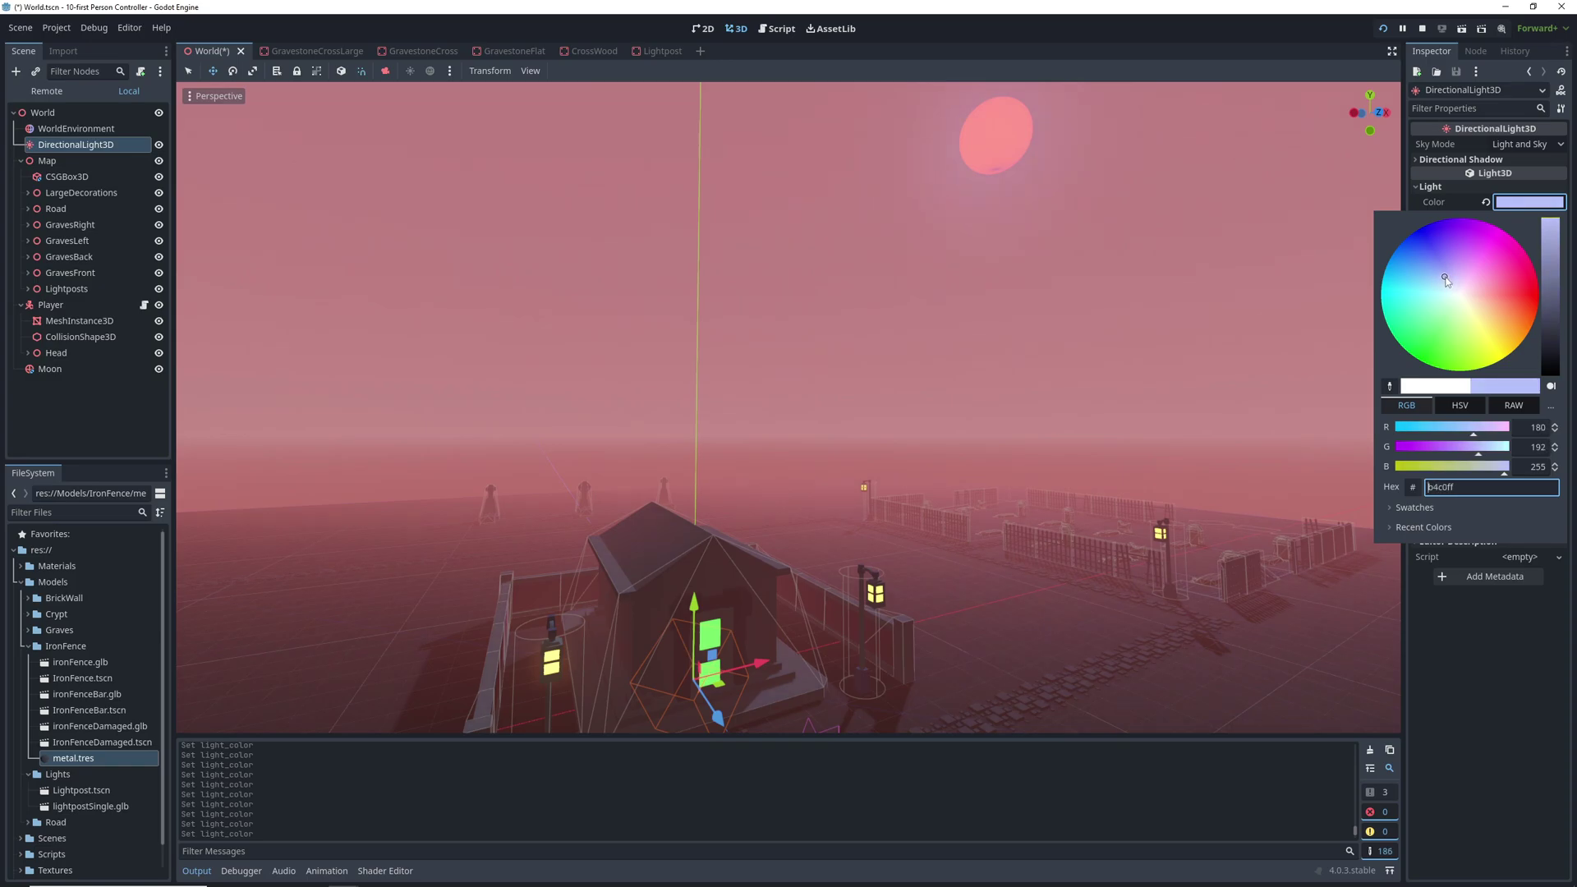
click(1493, 633)
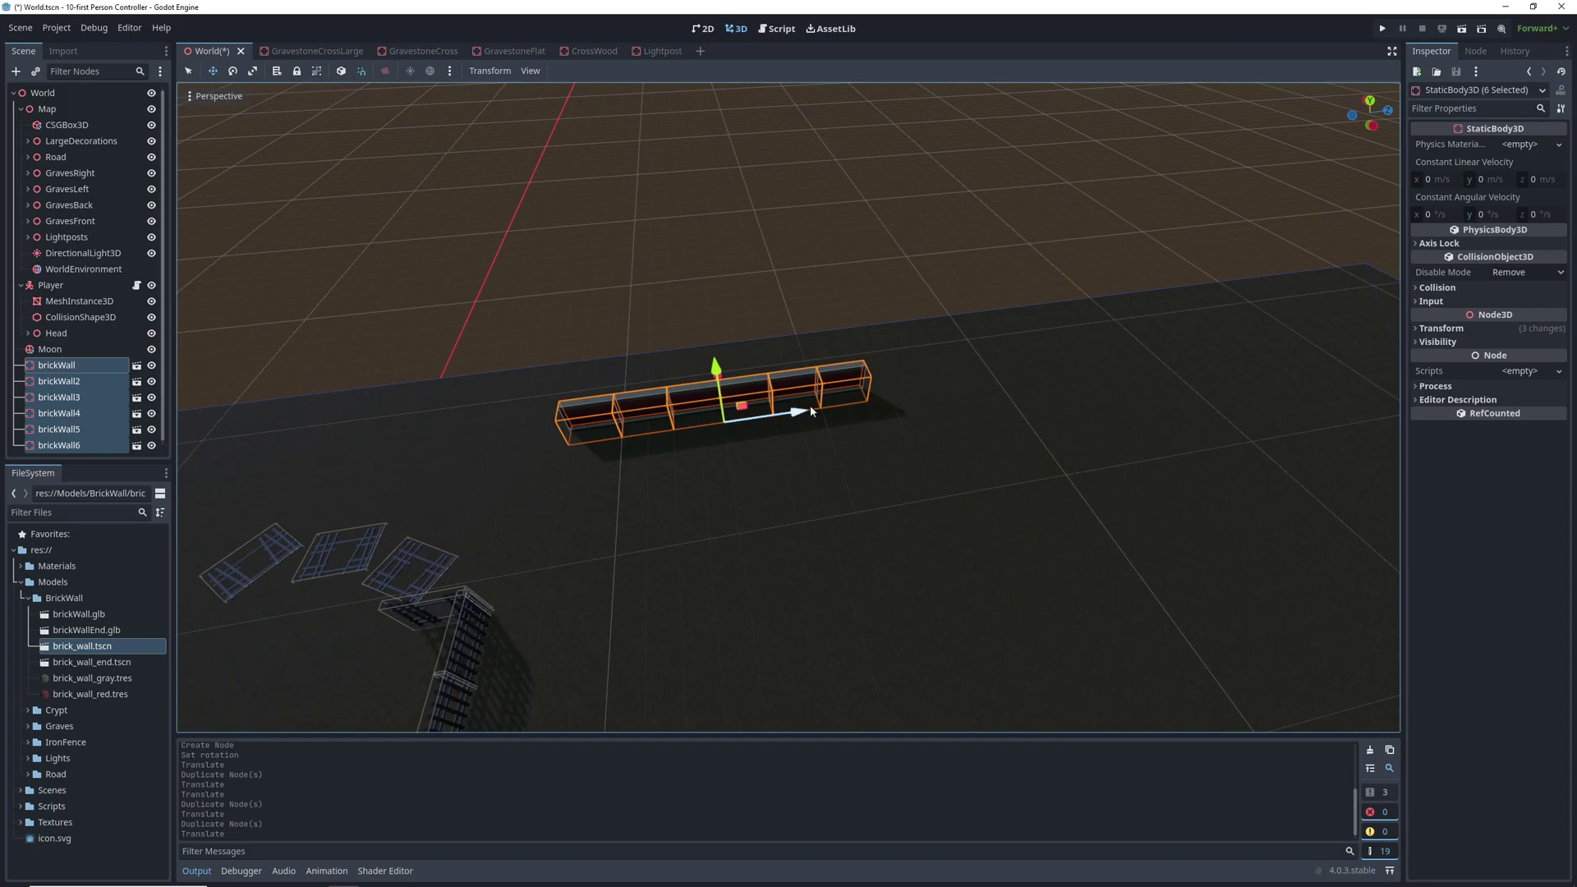
Step: Duplicate the six selected brickWall segments repeatedly and place each copy end to end along the map's edge to extend the outer wall
key(ctrl+d)
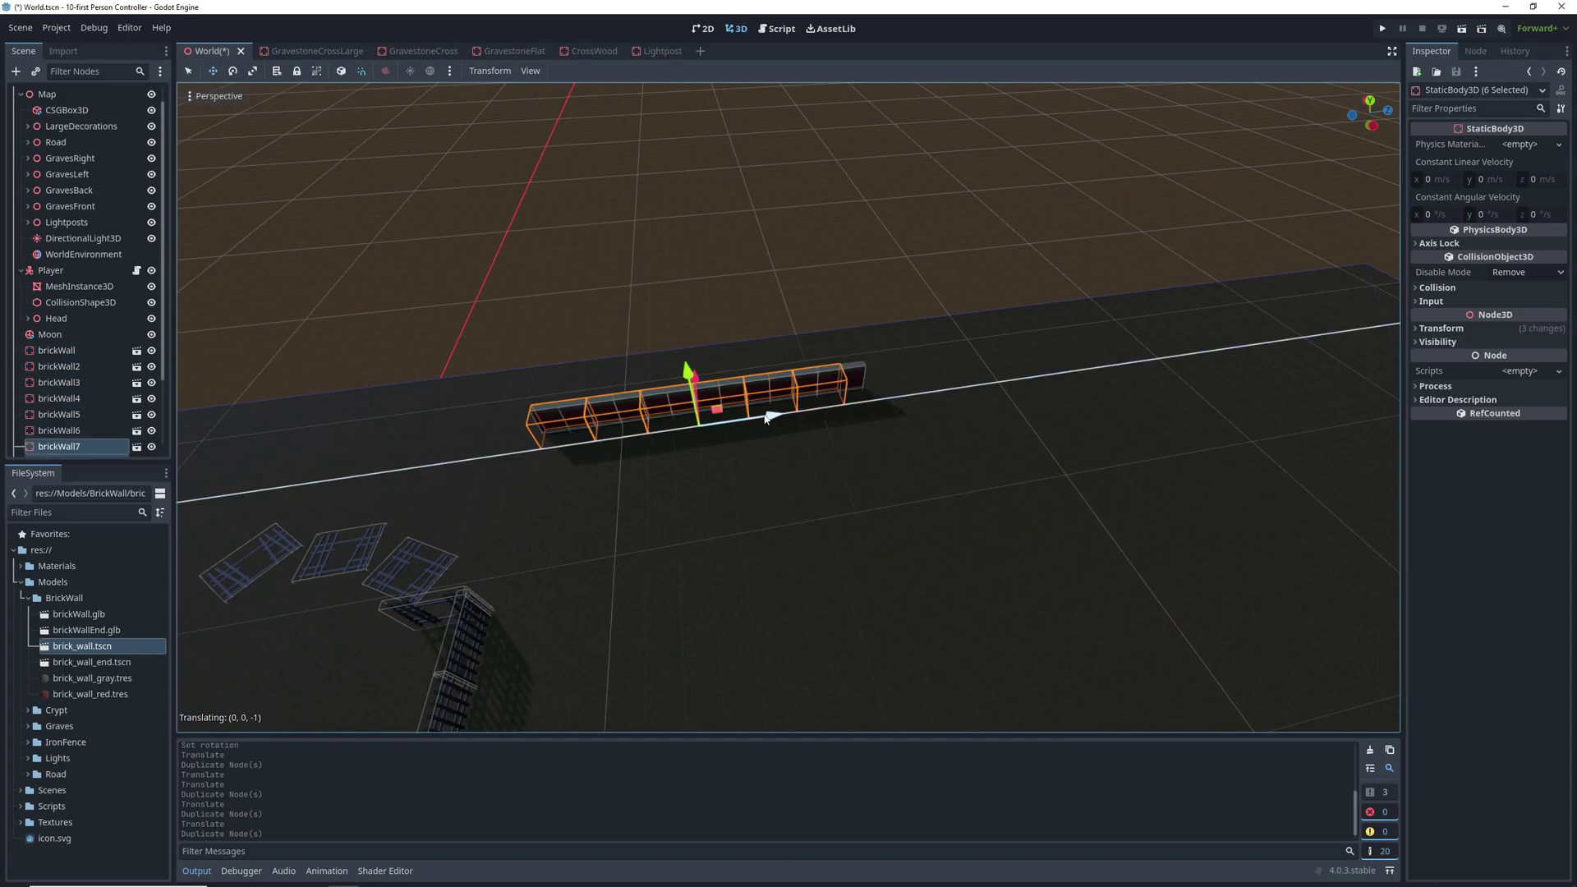
drag(767, 416, 456, 438)
right_drag(456, 438, 404, 443)
key(ctrl+d)
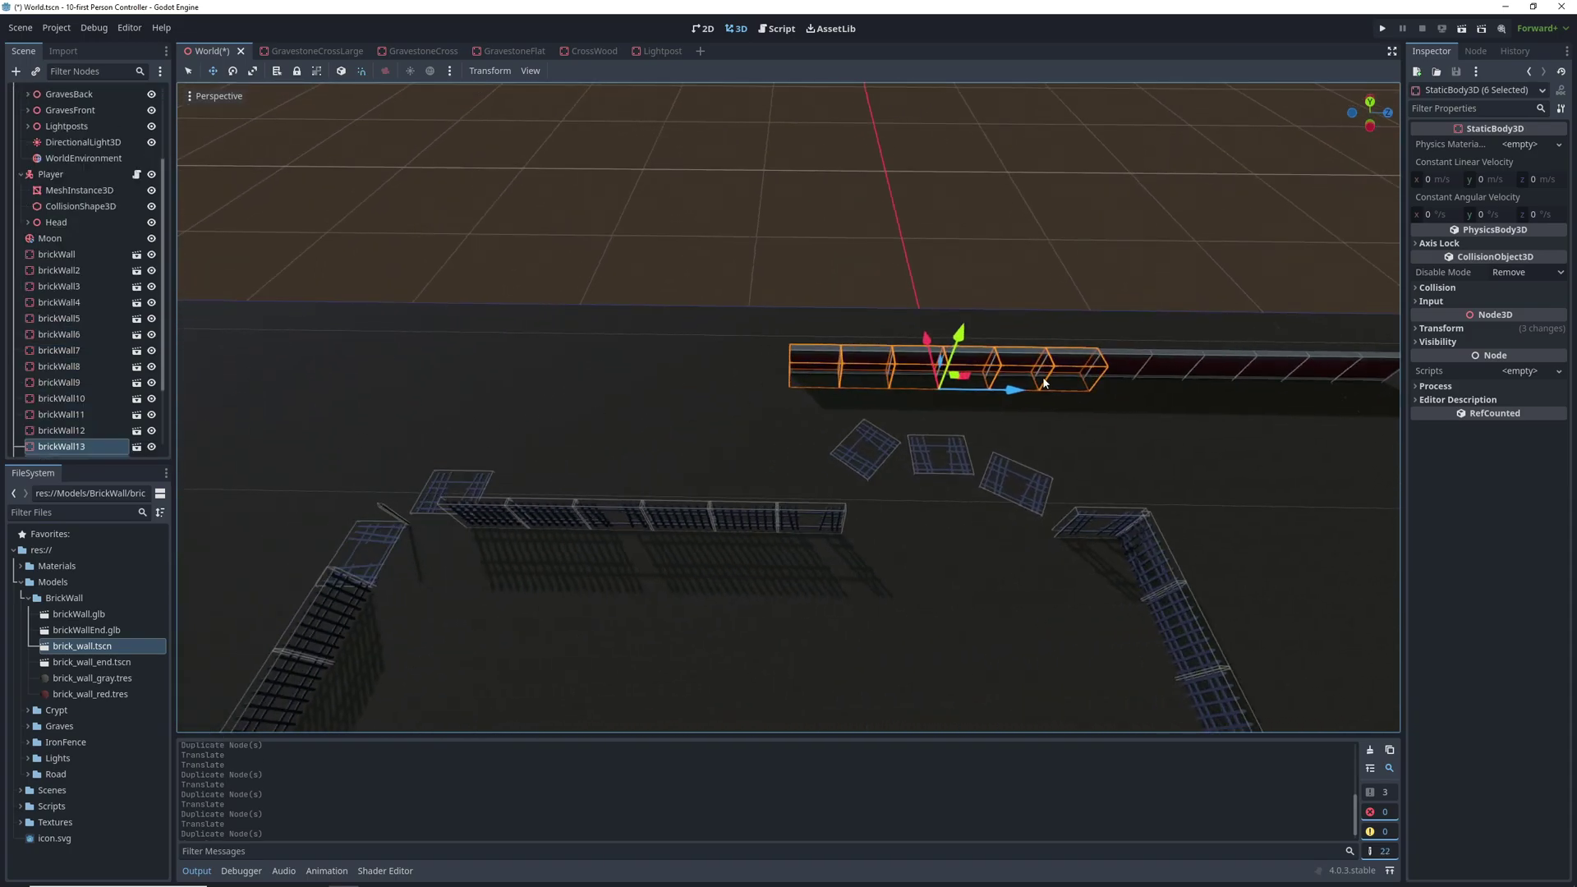
drag(1009, 390, 712, 389)
mouse_move(711, 389)
right_down()
mouse_move(691, 390)
mouse_move(711, 389)
right_up()
key(ctrl+d)
drag(1043, 342, 835, 335)
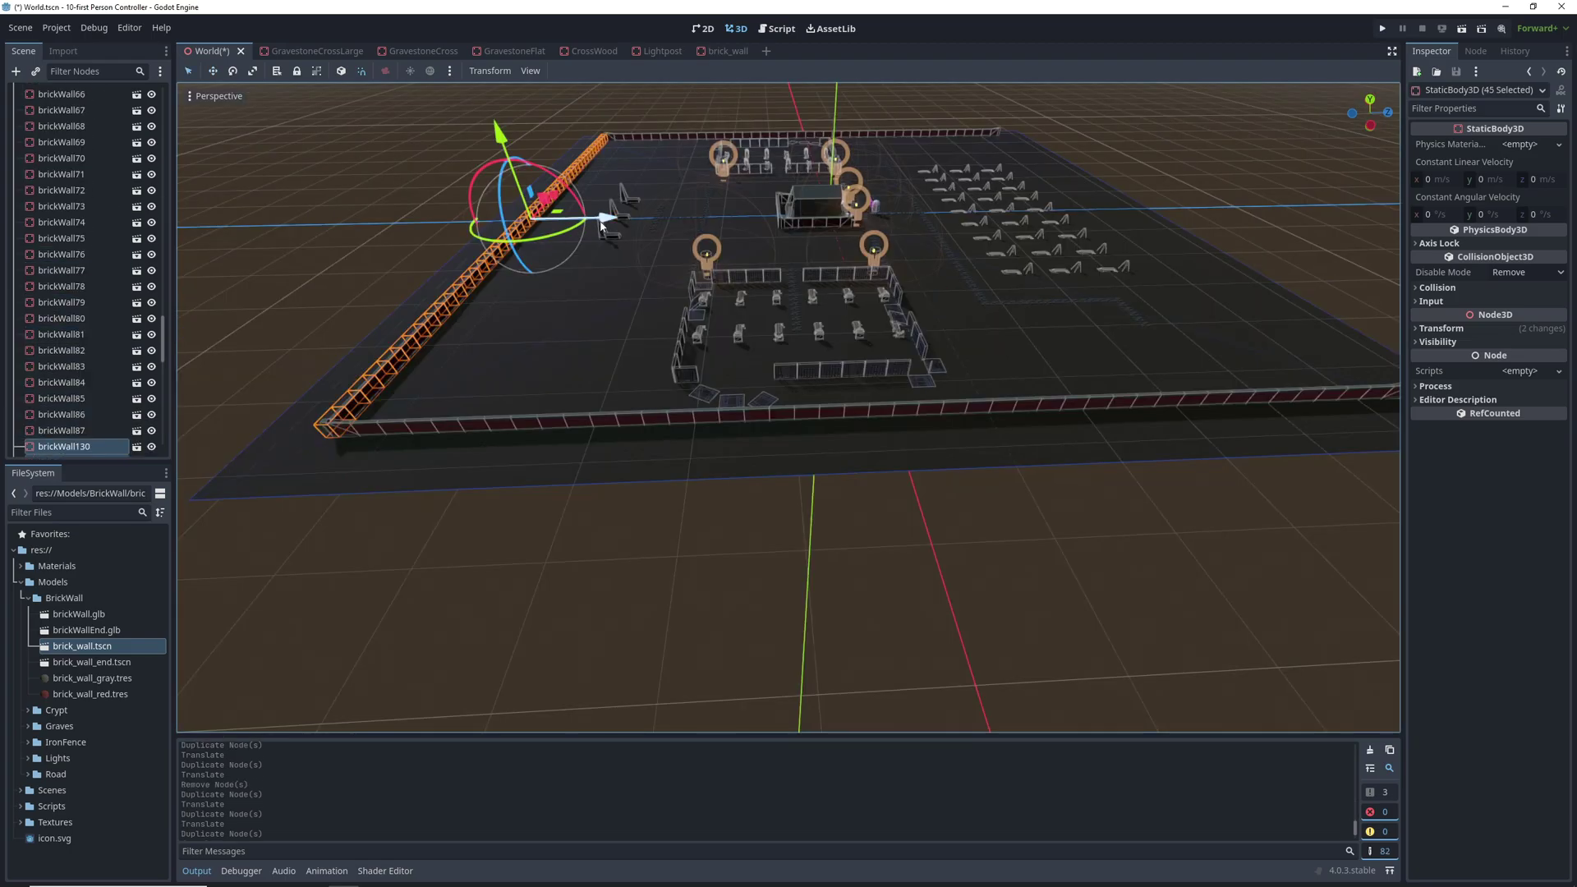
Step: Move the selected row of 45 brickWall segments across the map along Z and align it at the opposite edge
drag(528, 216, 1109, 189)
scroll(1109, 189, up, 3)
right_drag(1109, 189, 1111, 156)
mouse_move(885, 185)
mouse_down()
mouse_move(929, 189)
mouse_move(916, 194)
mouse_up()
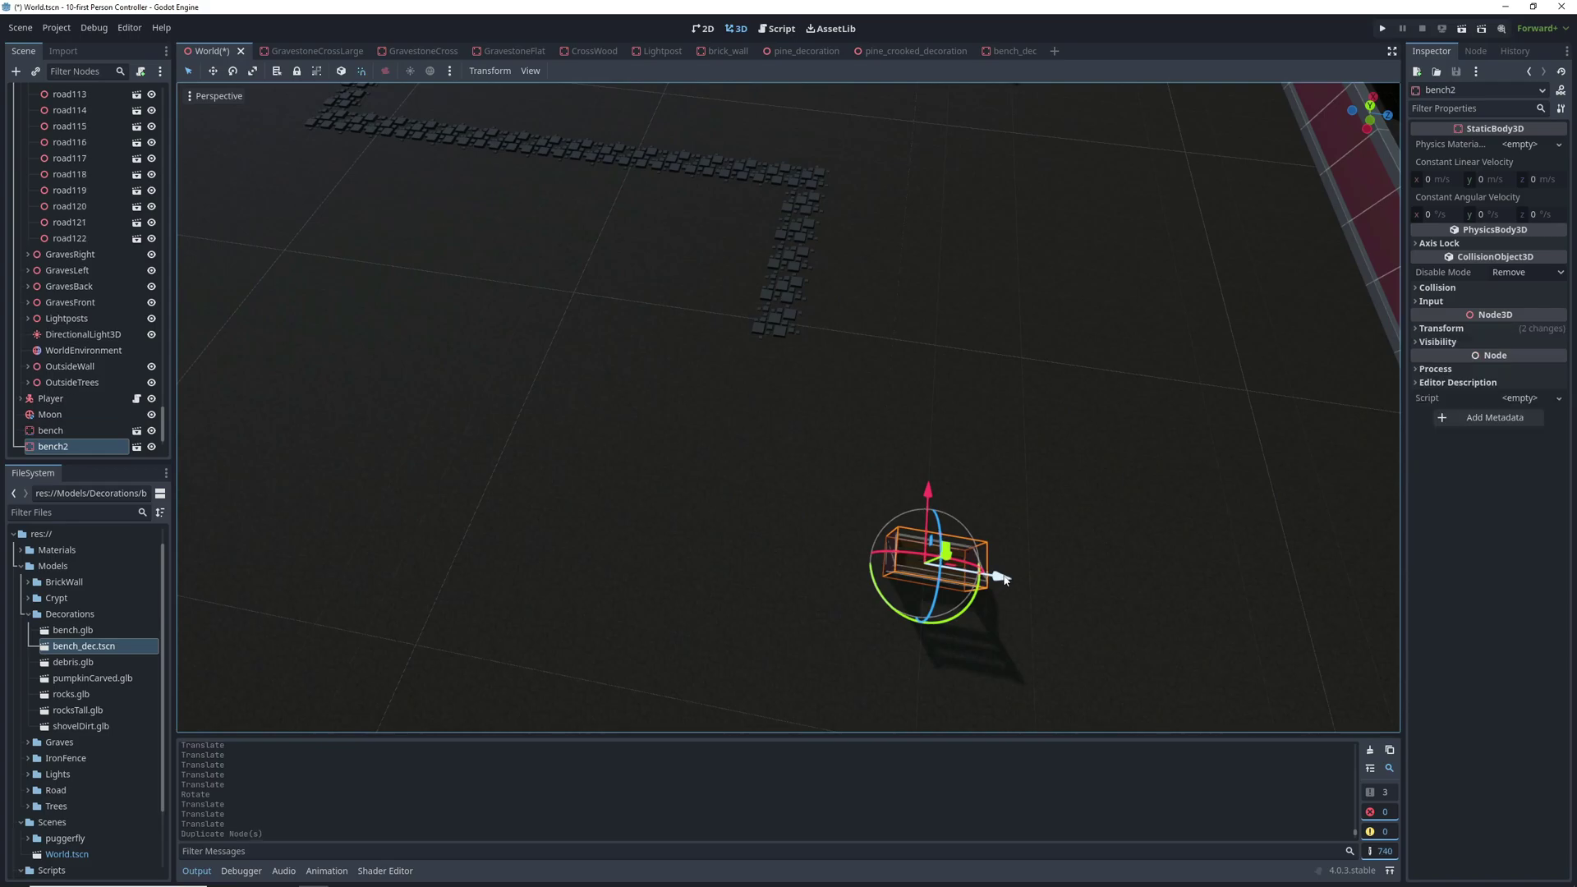
Step: Move the duplicated bench2 along the Z axis away from the first bench so the two stand in a row
drag(1005, 579, 540, 505)
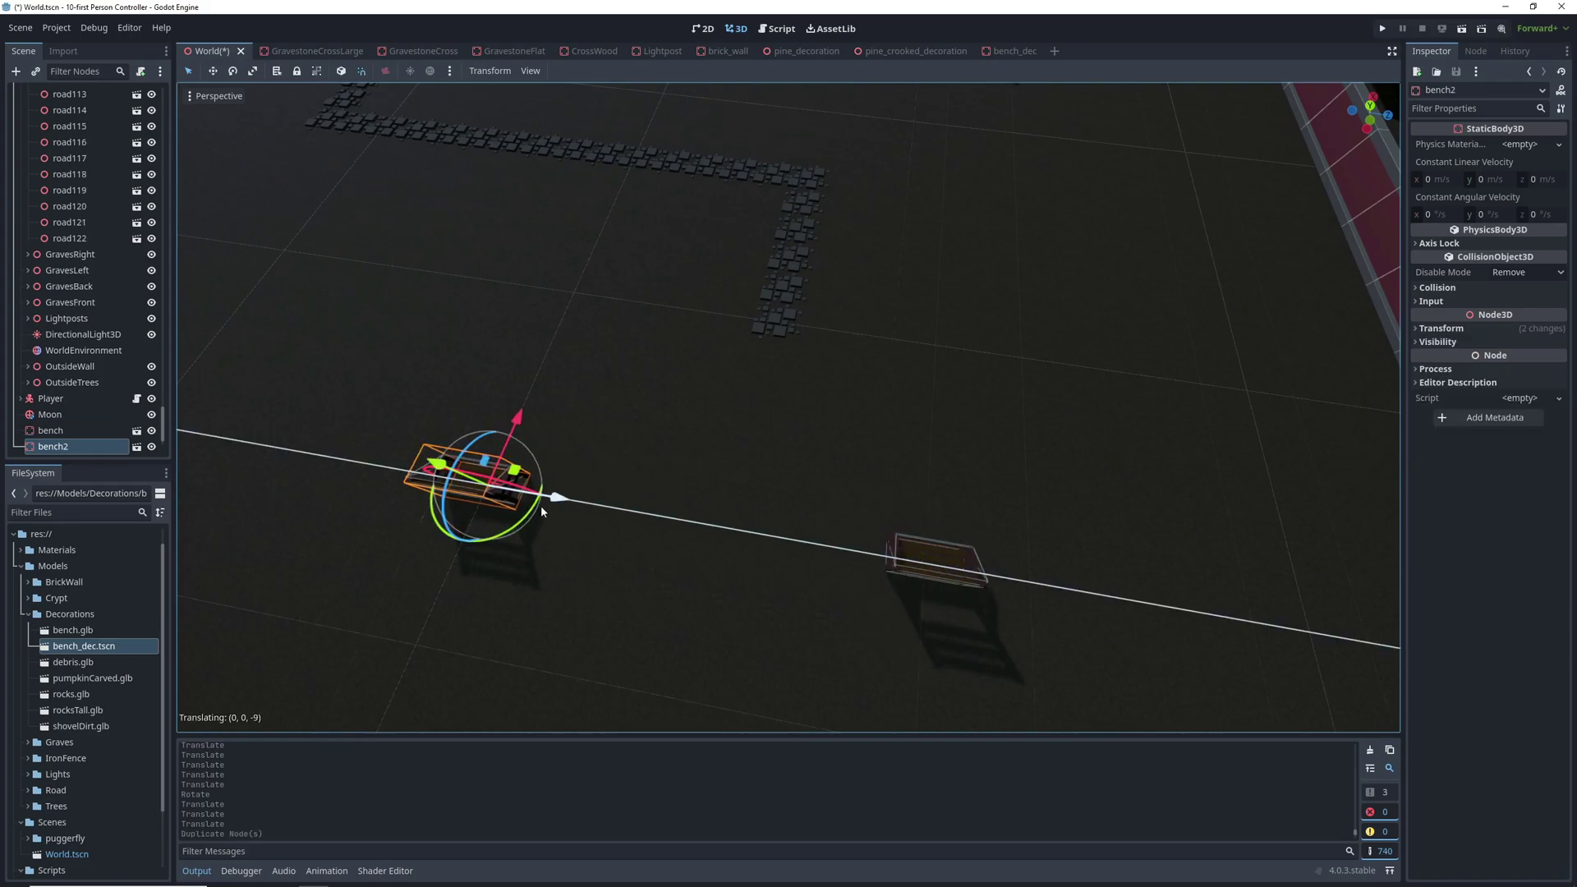
middle_drag(541, 505, 230, 483)
right_drag(625, 477, 624, 477)
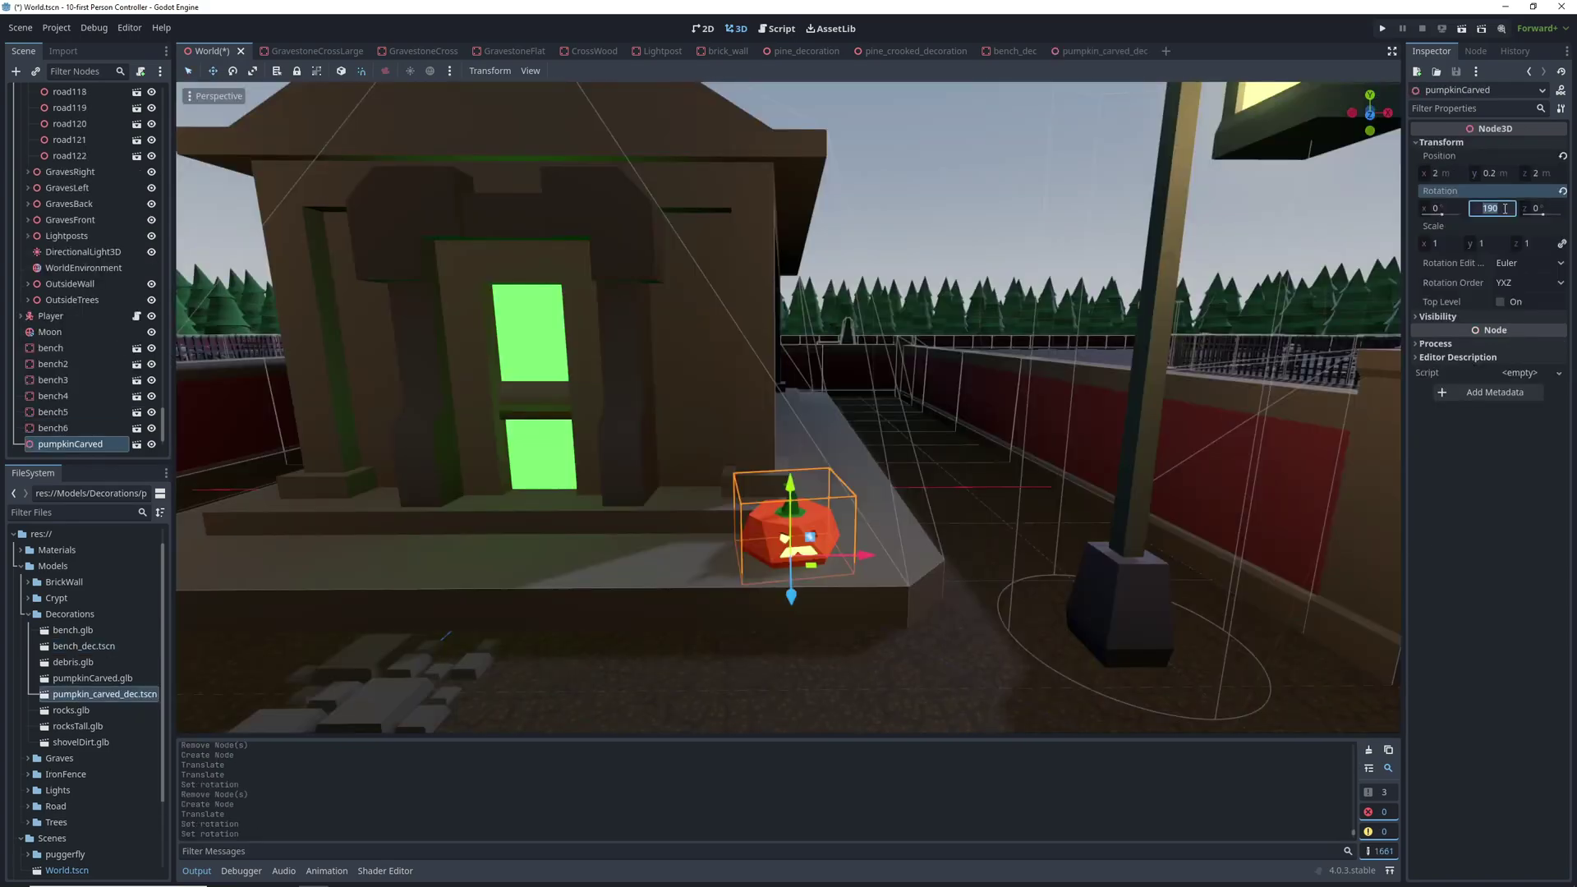
Step: Set the Y rotation of the carved pumpkin on the crypt's front step to 190°
key(Return)
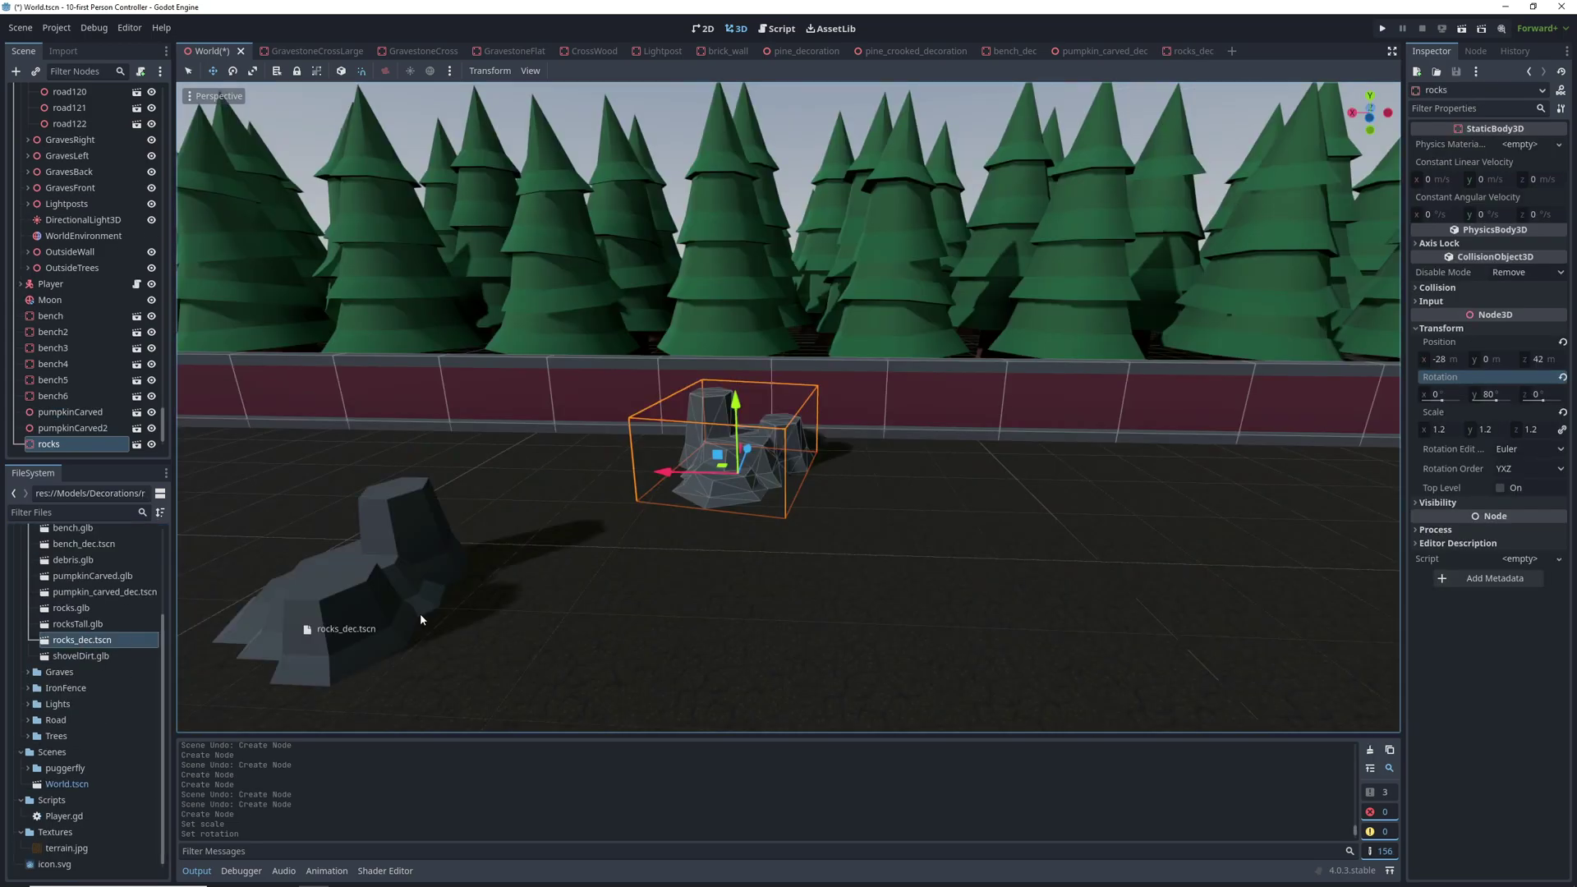
Step: Place two more rocks_dec instances beside the first rocks, plus one pine_not_crooked and one pine_crooked tree in the row along the outer wall
drag(415, 618, 849, 501)
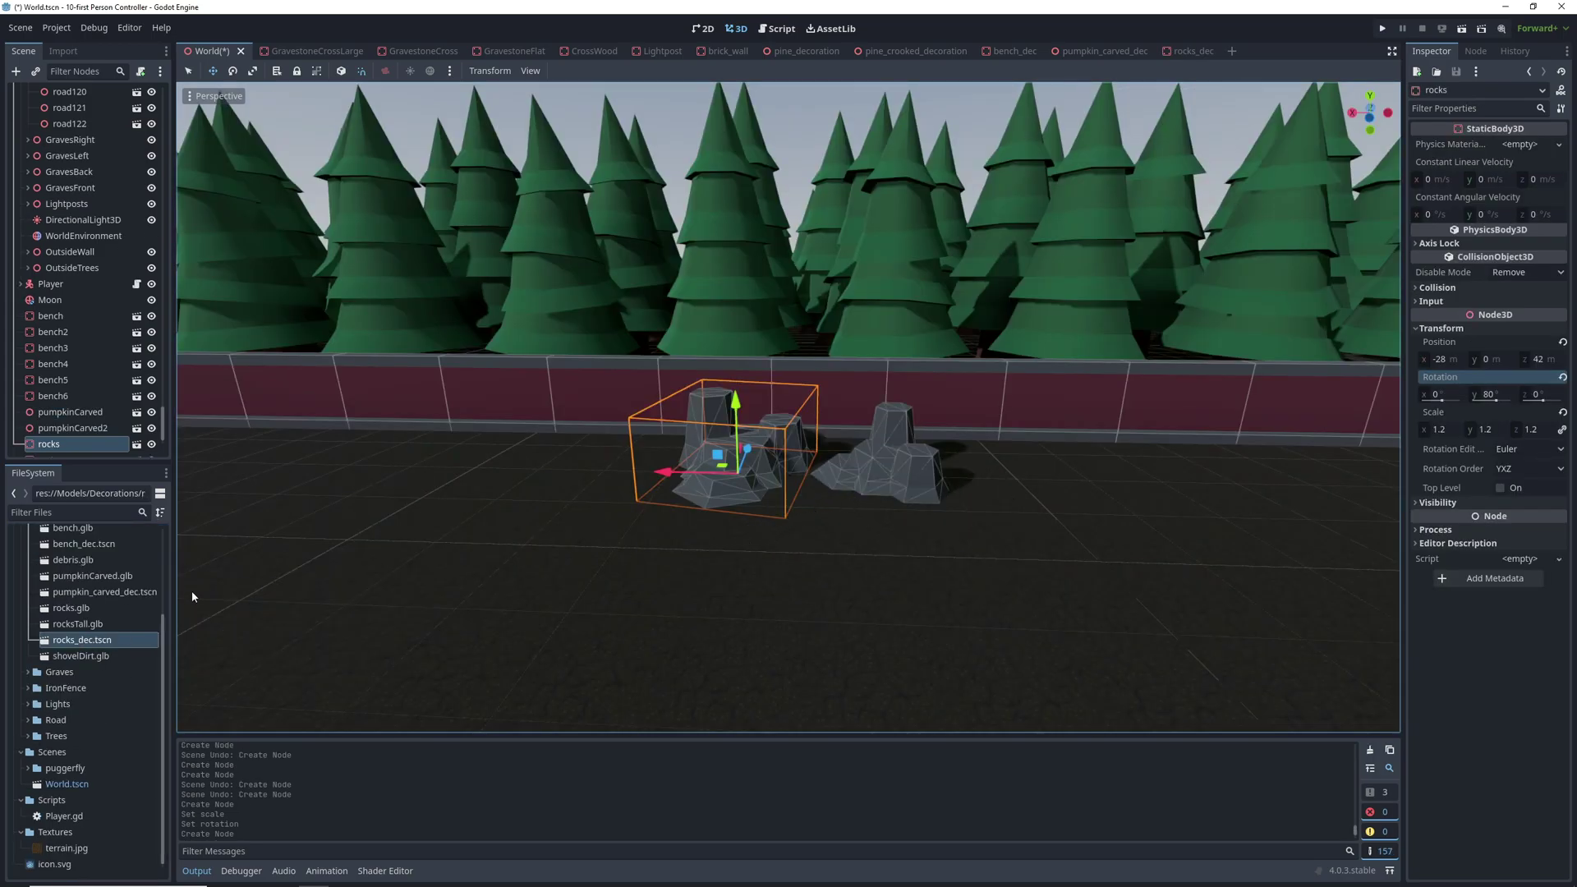
drag(85, 641, 624, 458)
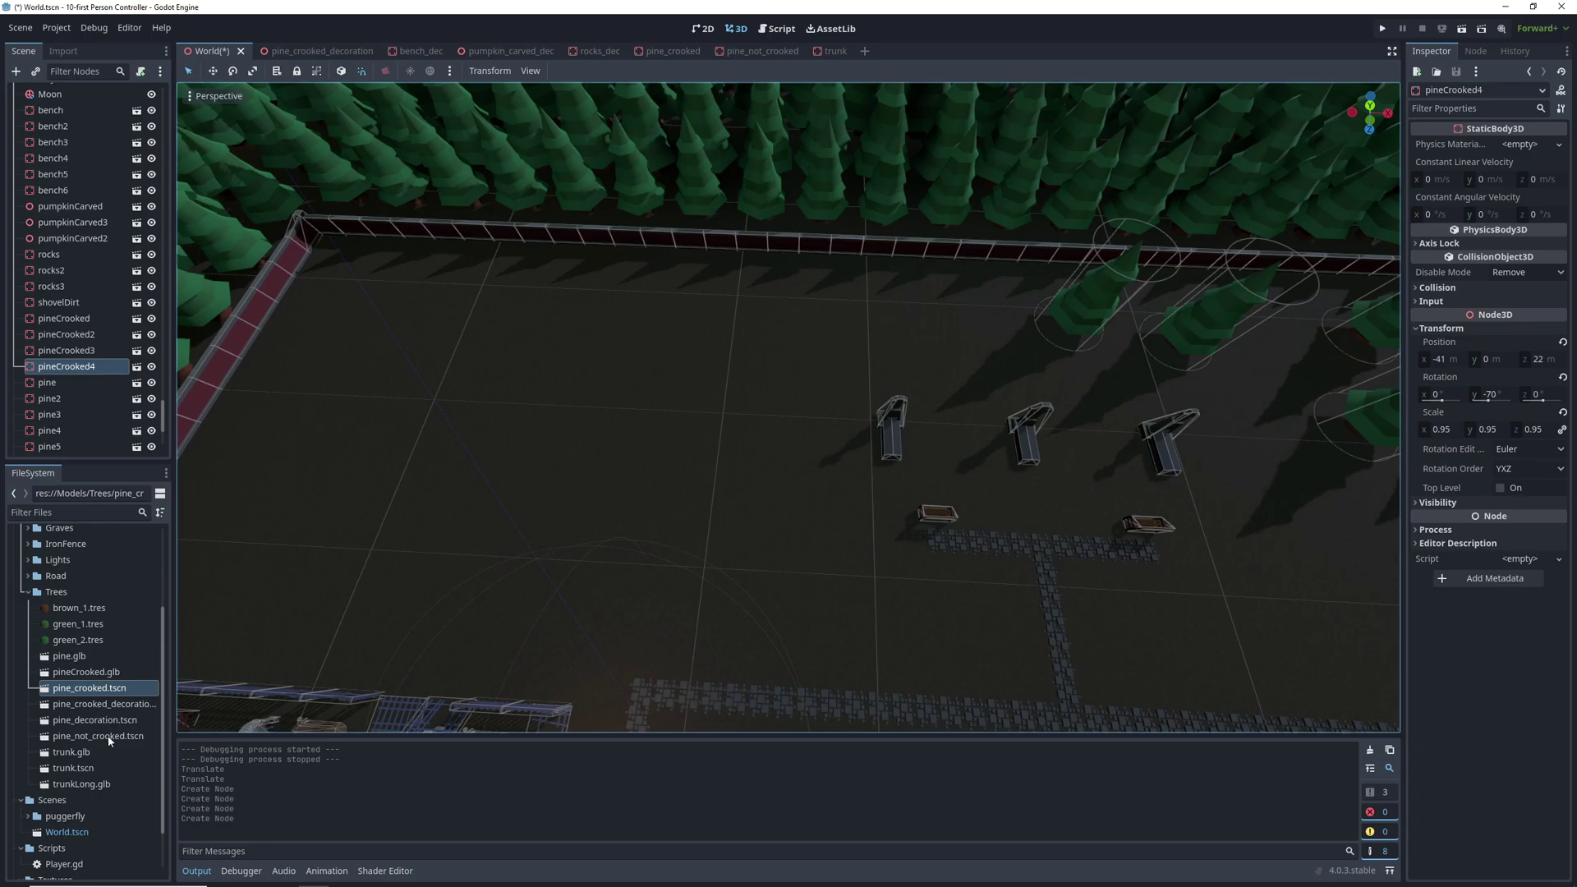
drag(109, 740, 959, 351)
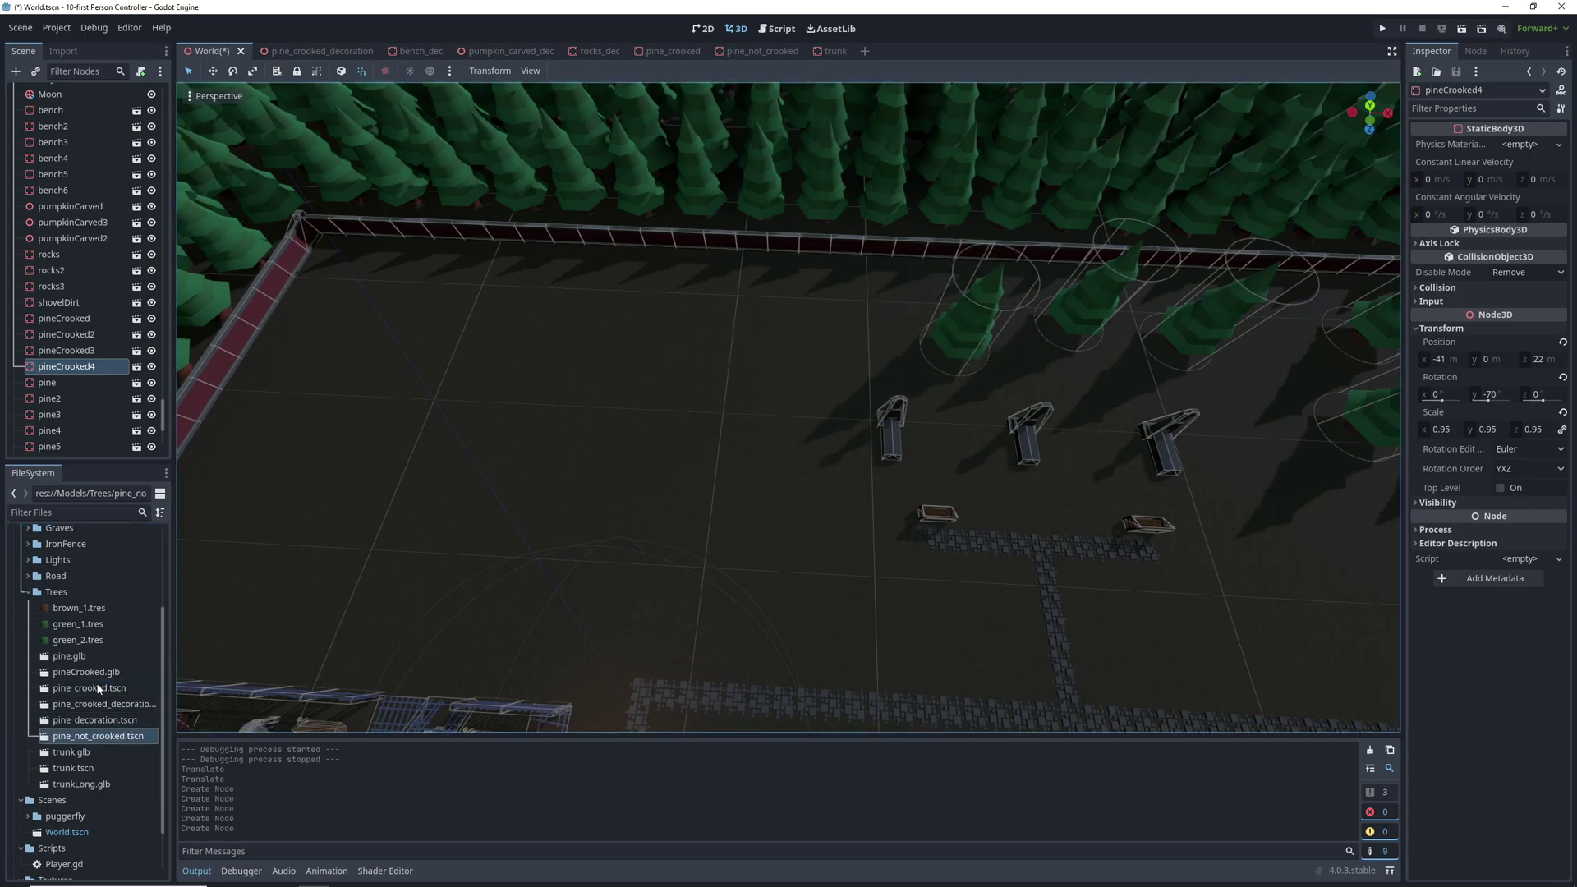
drag(102, 687, 845, 324)
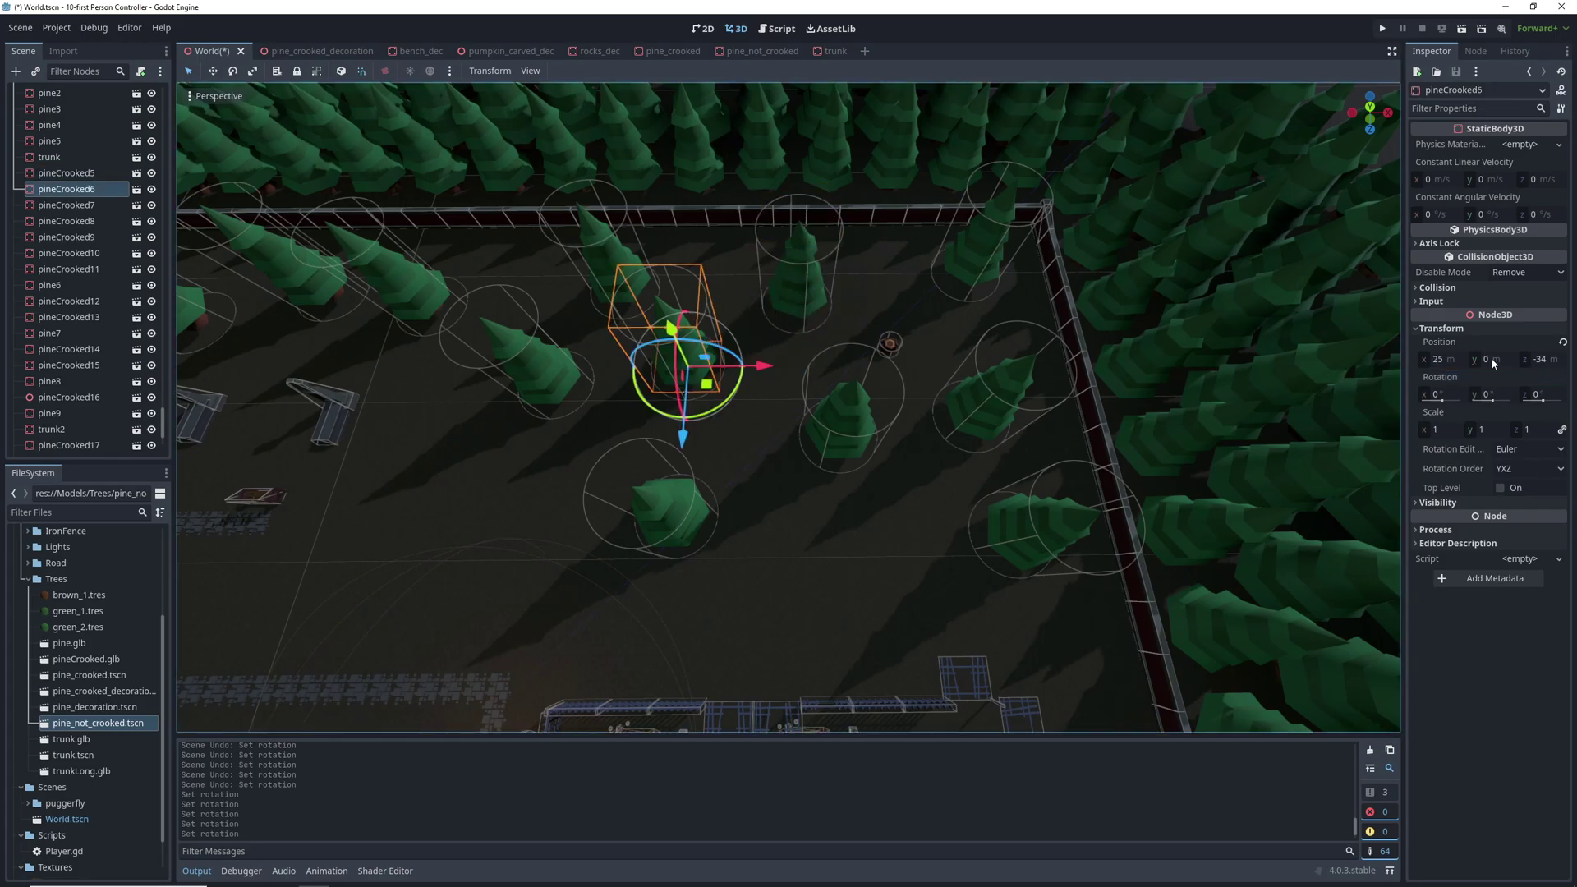
Step: Set the Y rotation of pineCrooked6 to 160°, pineCrooked9 to 190° and pineCrooked7 to 140°
click(1491, 394)
text(160)
key(Return)
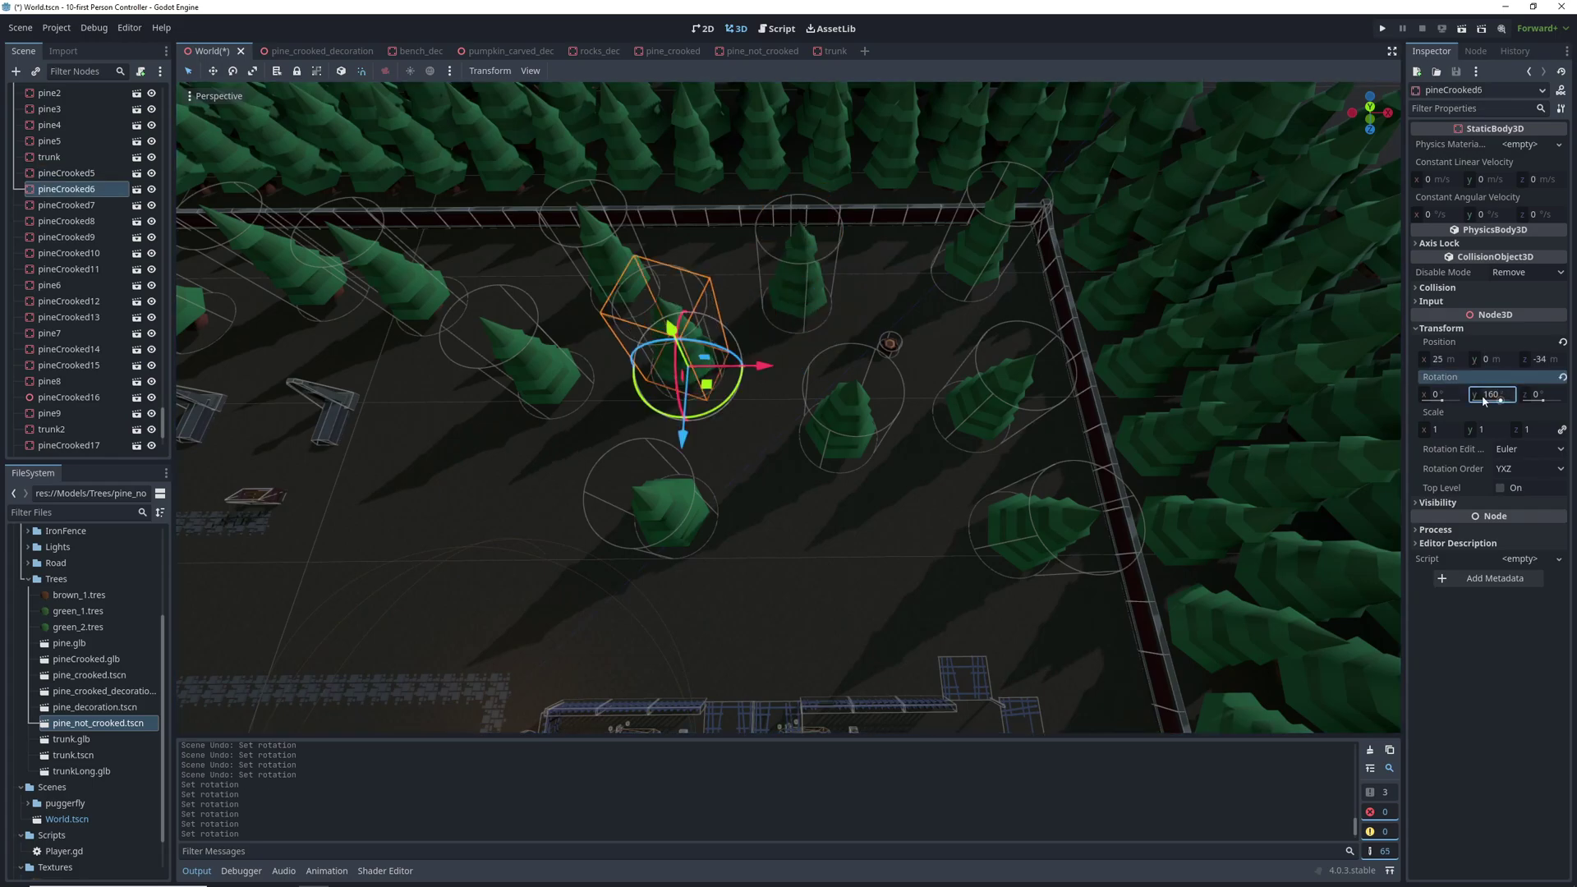
click(671, 511)
click(1491, 396)
text(160)
key(Return)
click(603, 277)
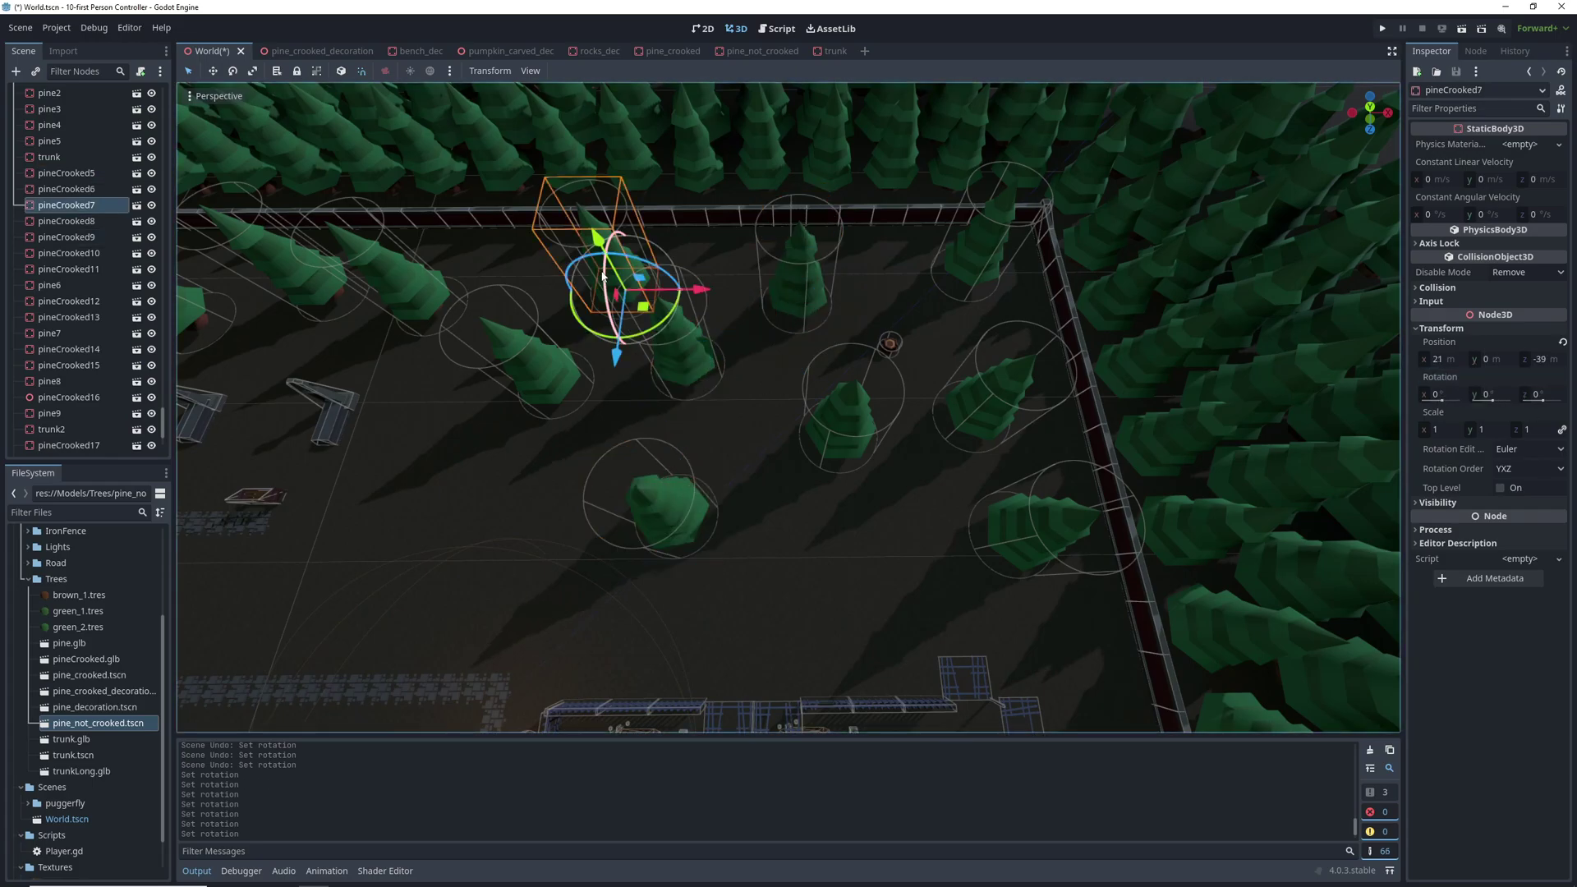
click(1503, 395)
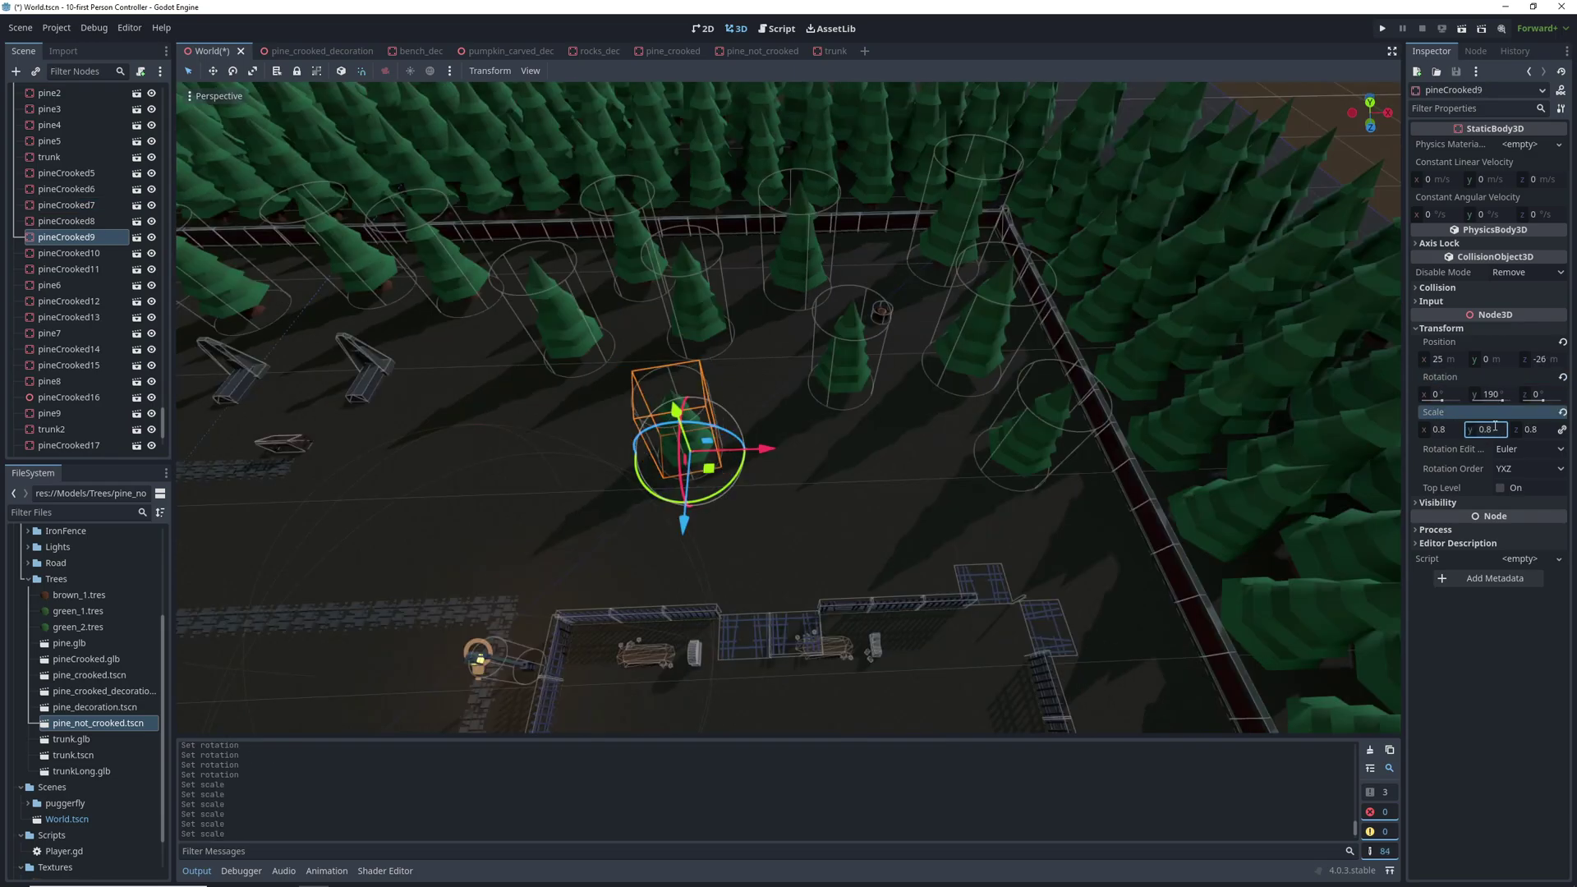
Step: Set the uniform scale of pineCrooked6 to 0.95 and adjust the scale of pineCrooked7
click(1494, 430)
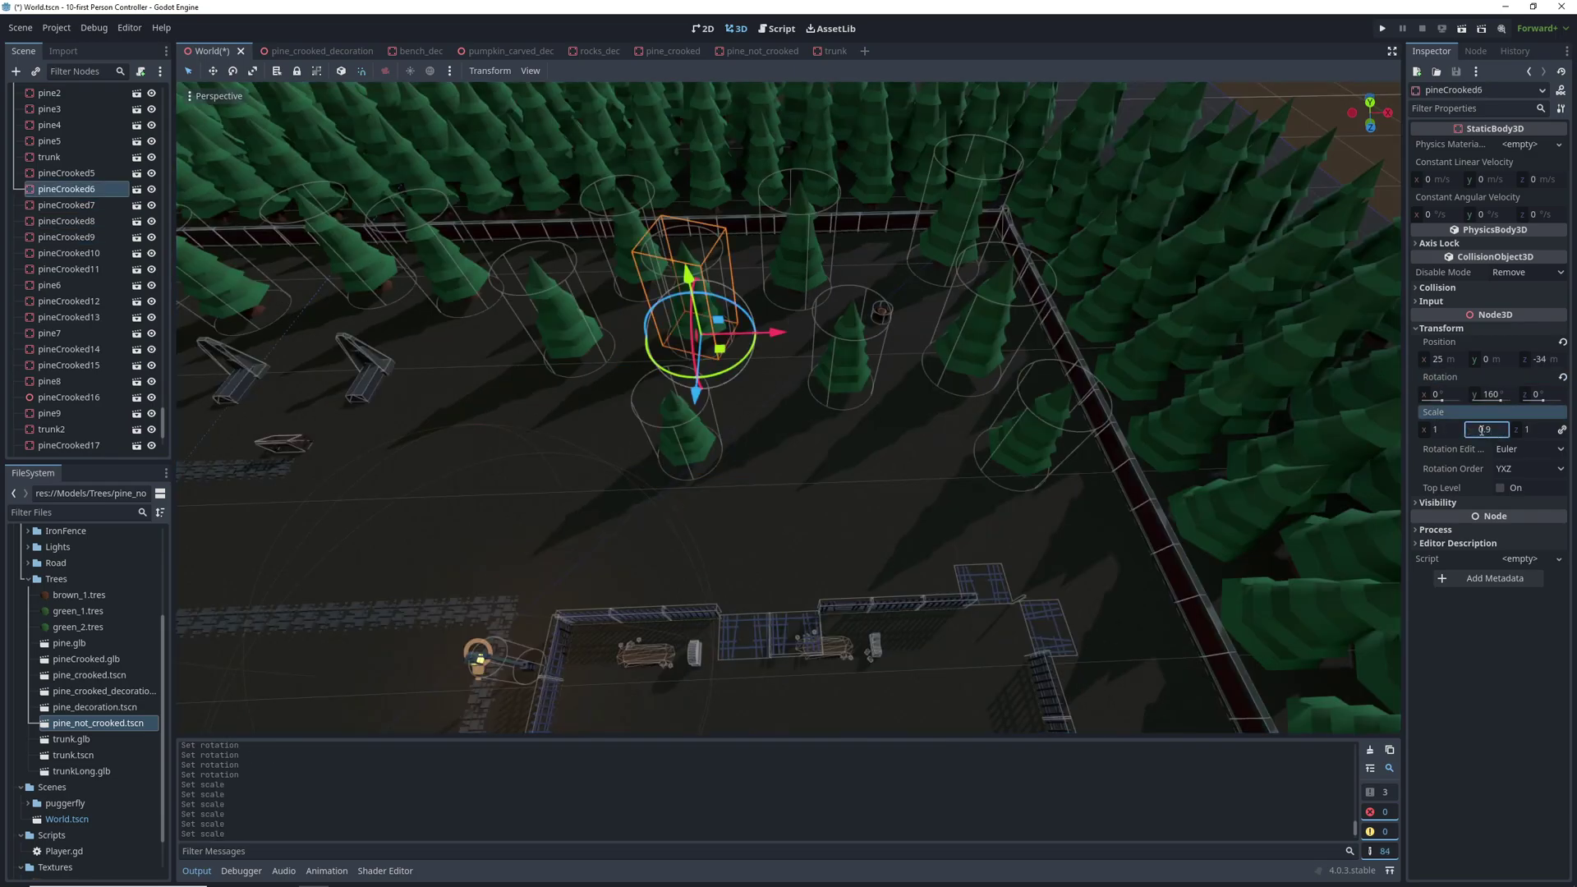
key(Return)
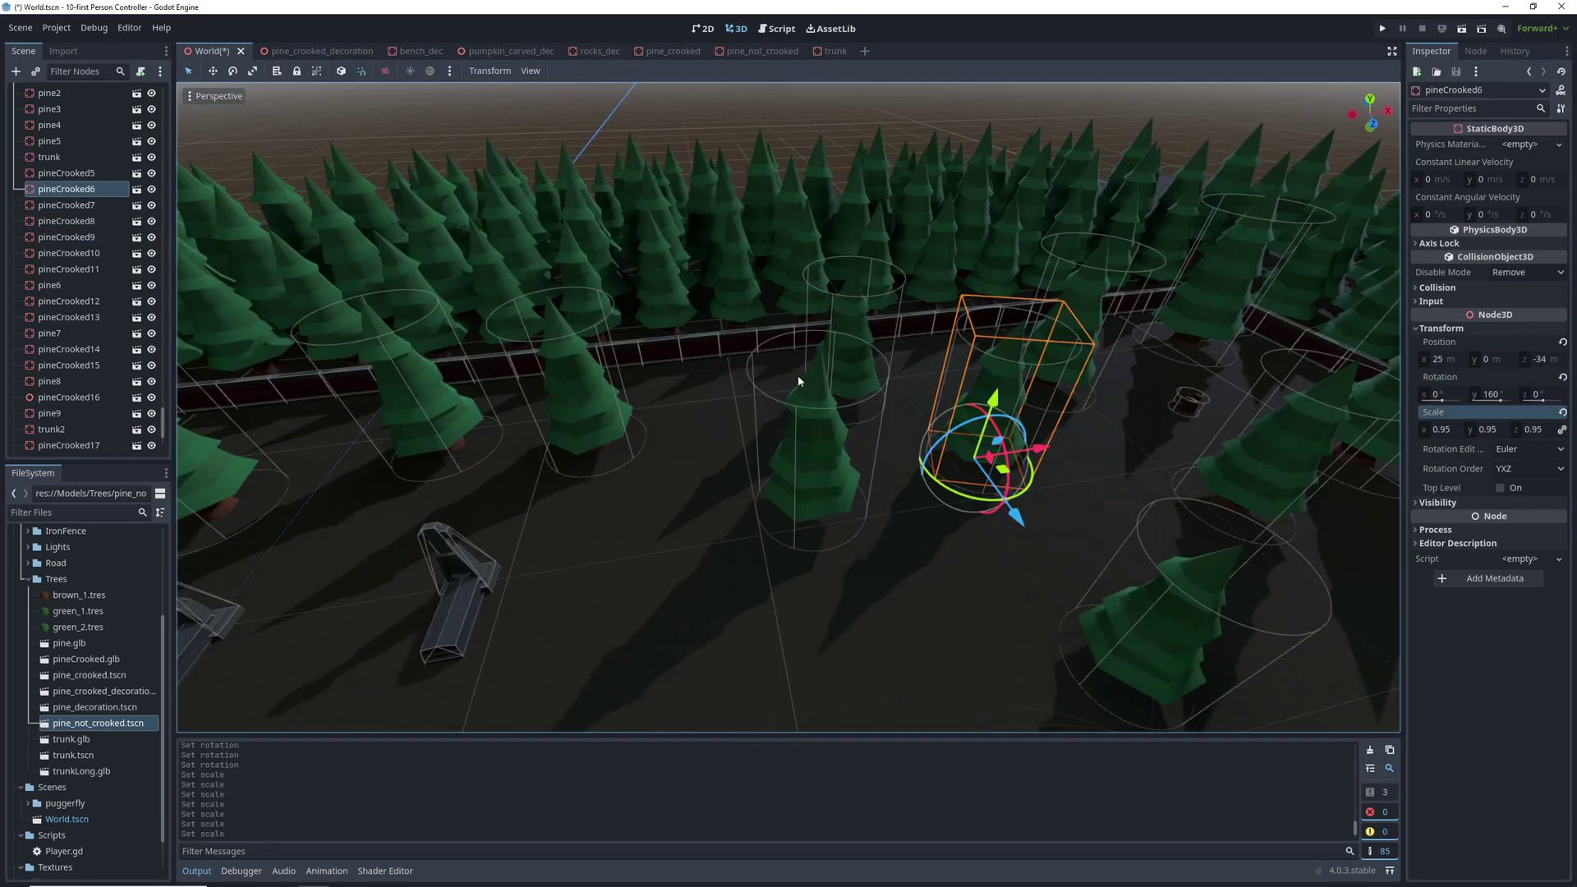
click(846, 394)
click(1494, 430)
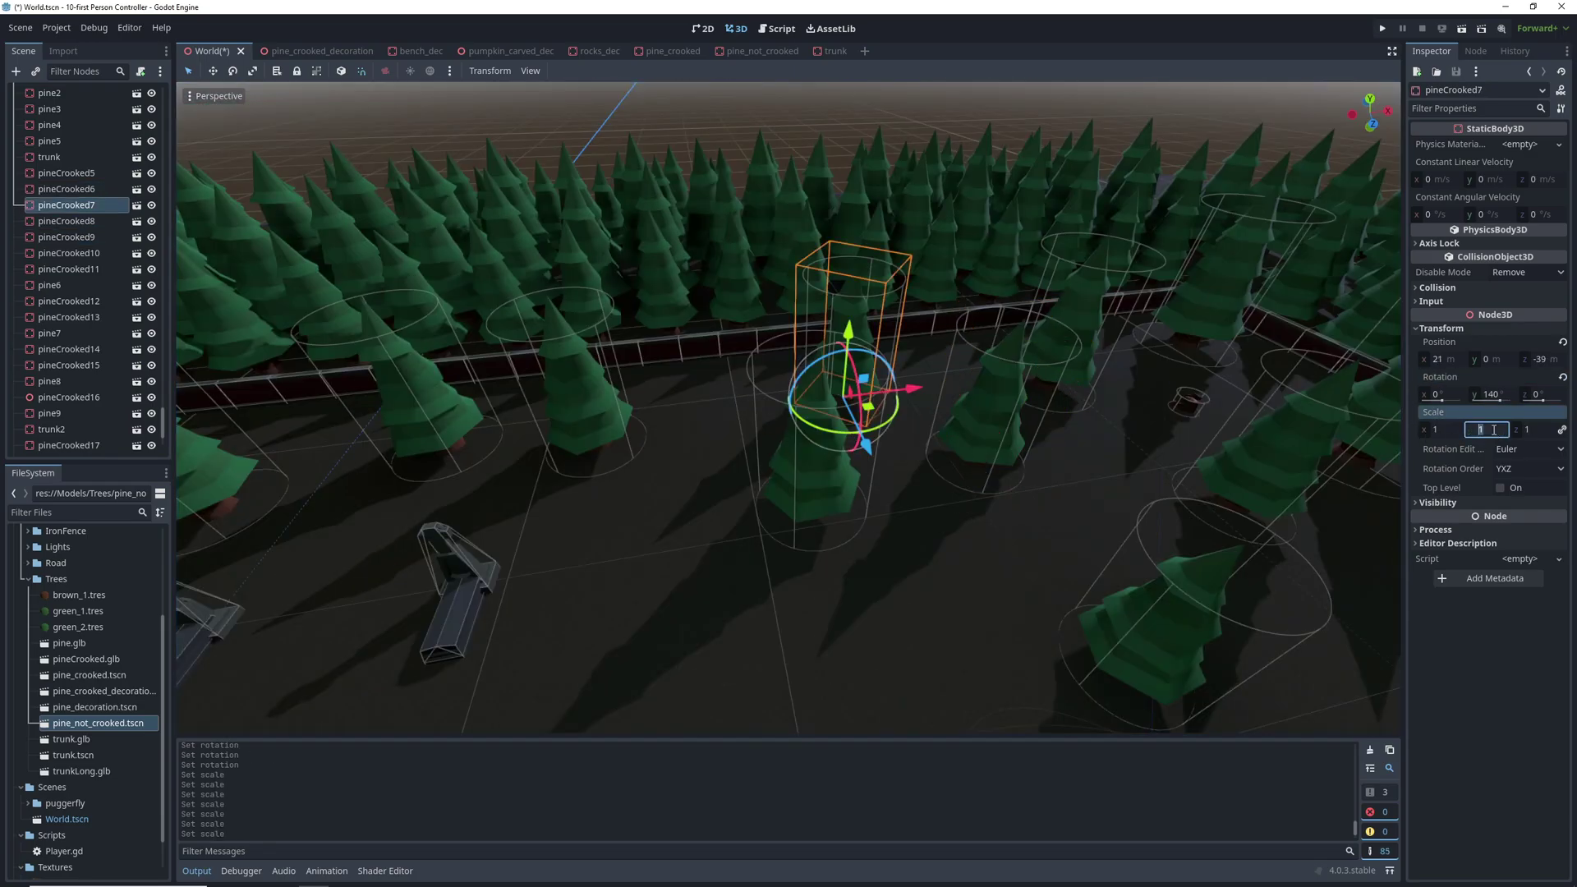
key(Return)
Step: Set the uniform scale of pineCrooked8 to 0.8 and open the scale of pineCrooked10 for editing
click(813, 460)
click(1491, 430)
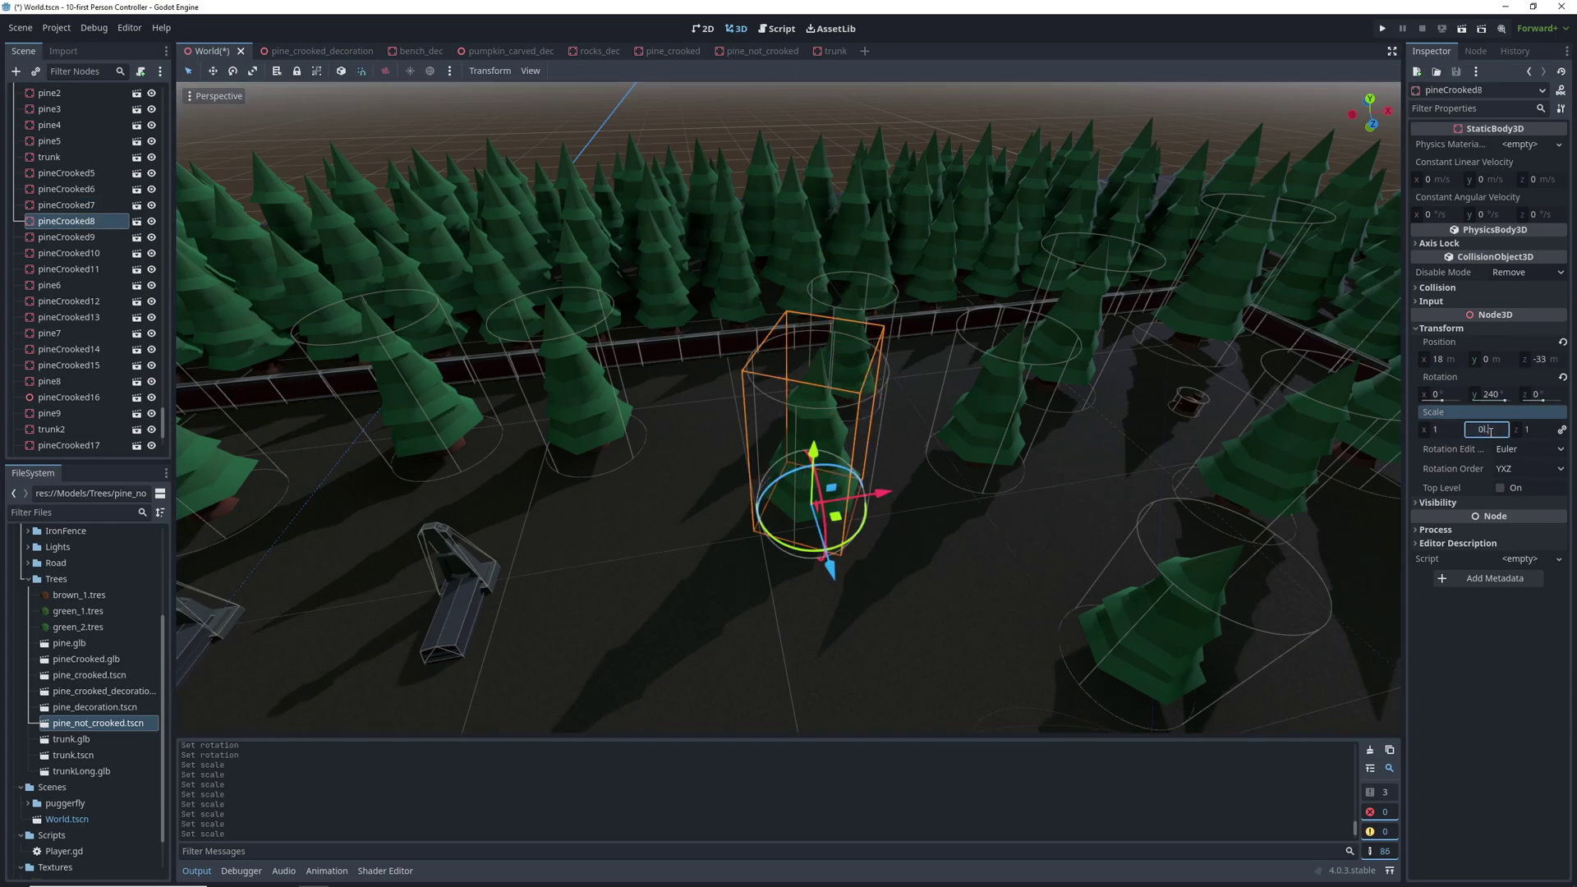
text(0.9)
key(Return)
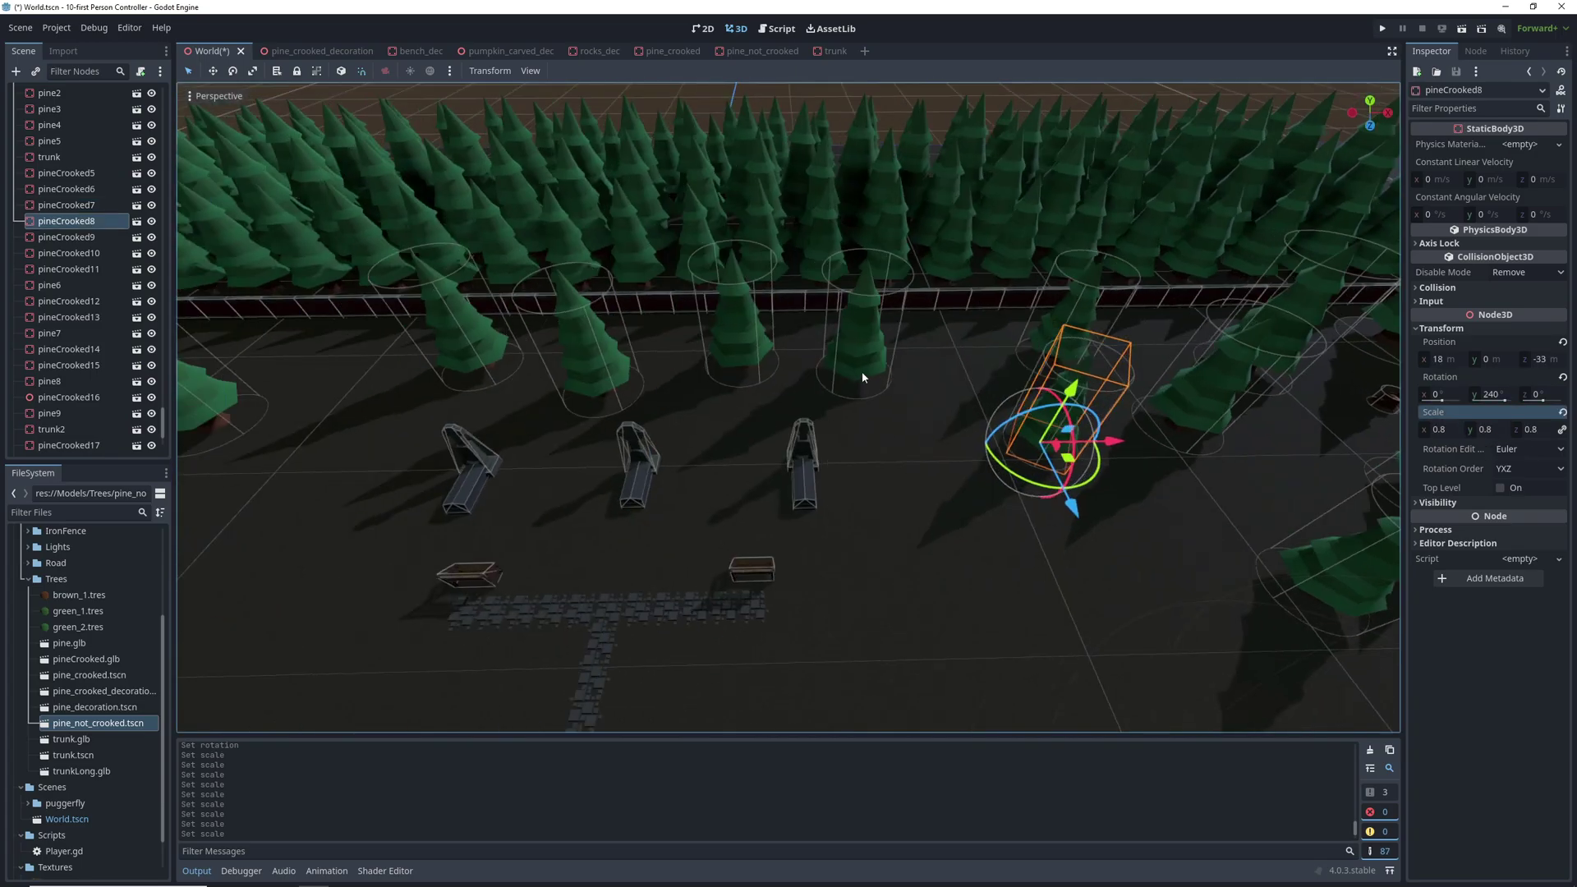
click(861, 373)
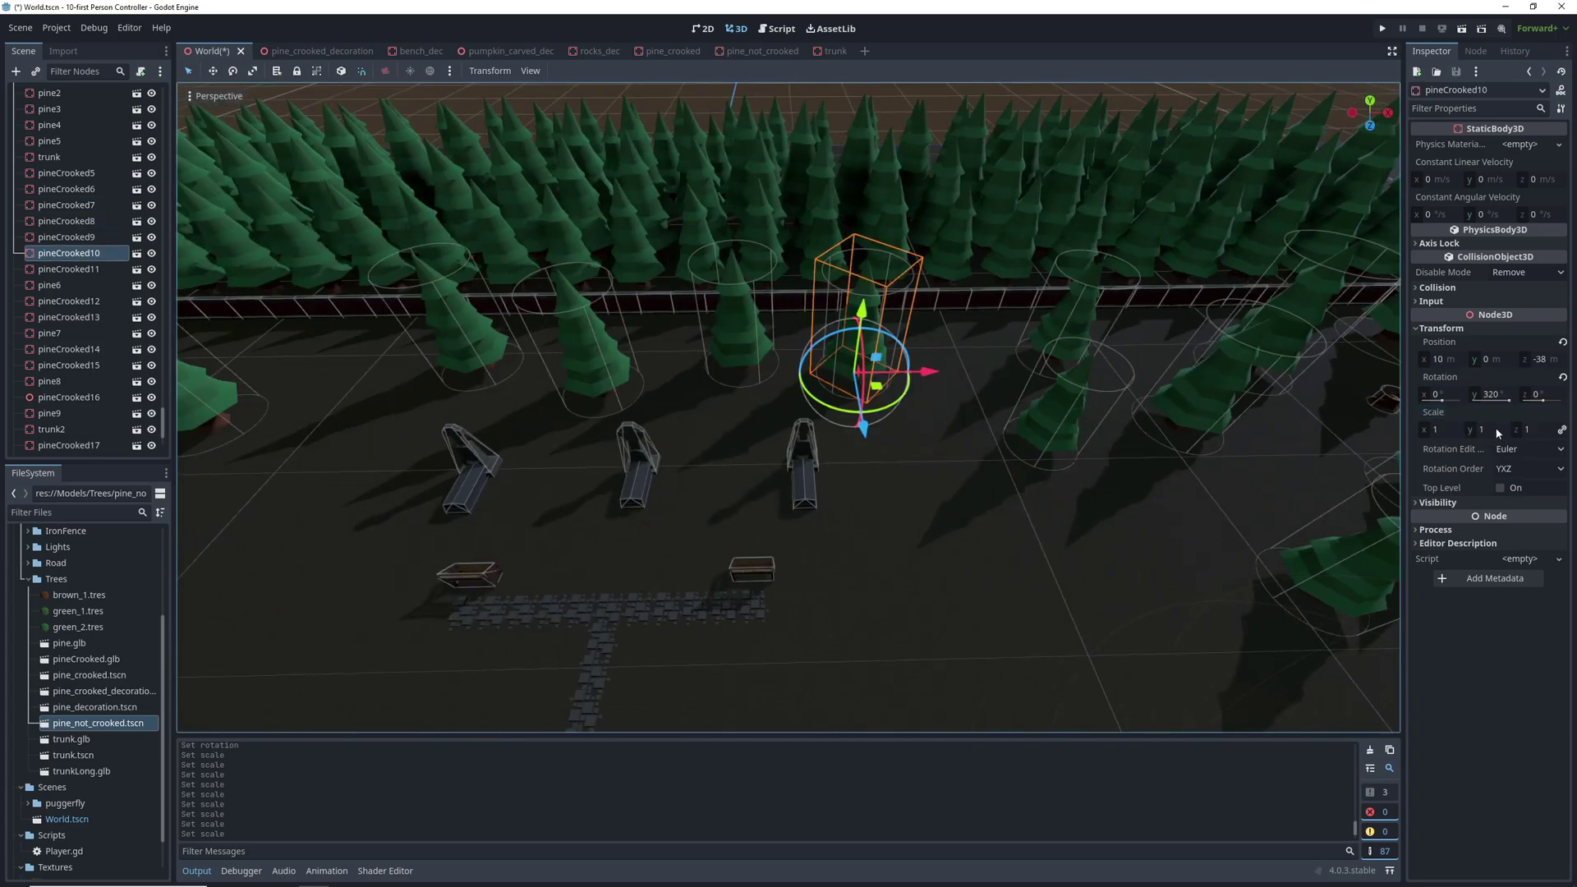
click(1497, 430)
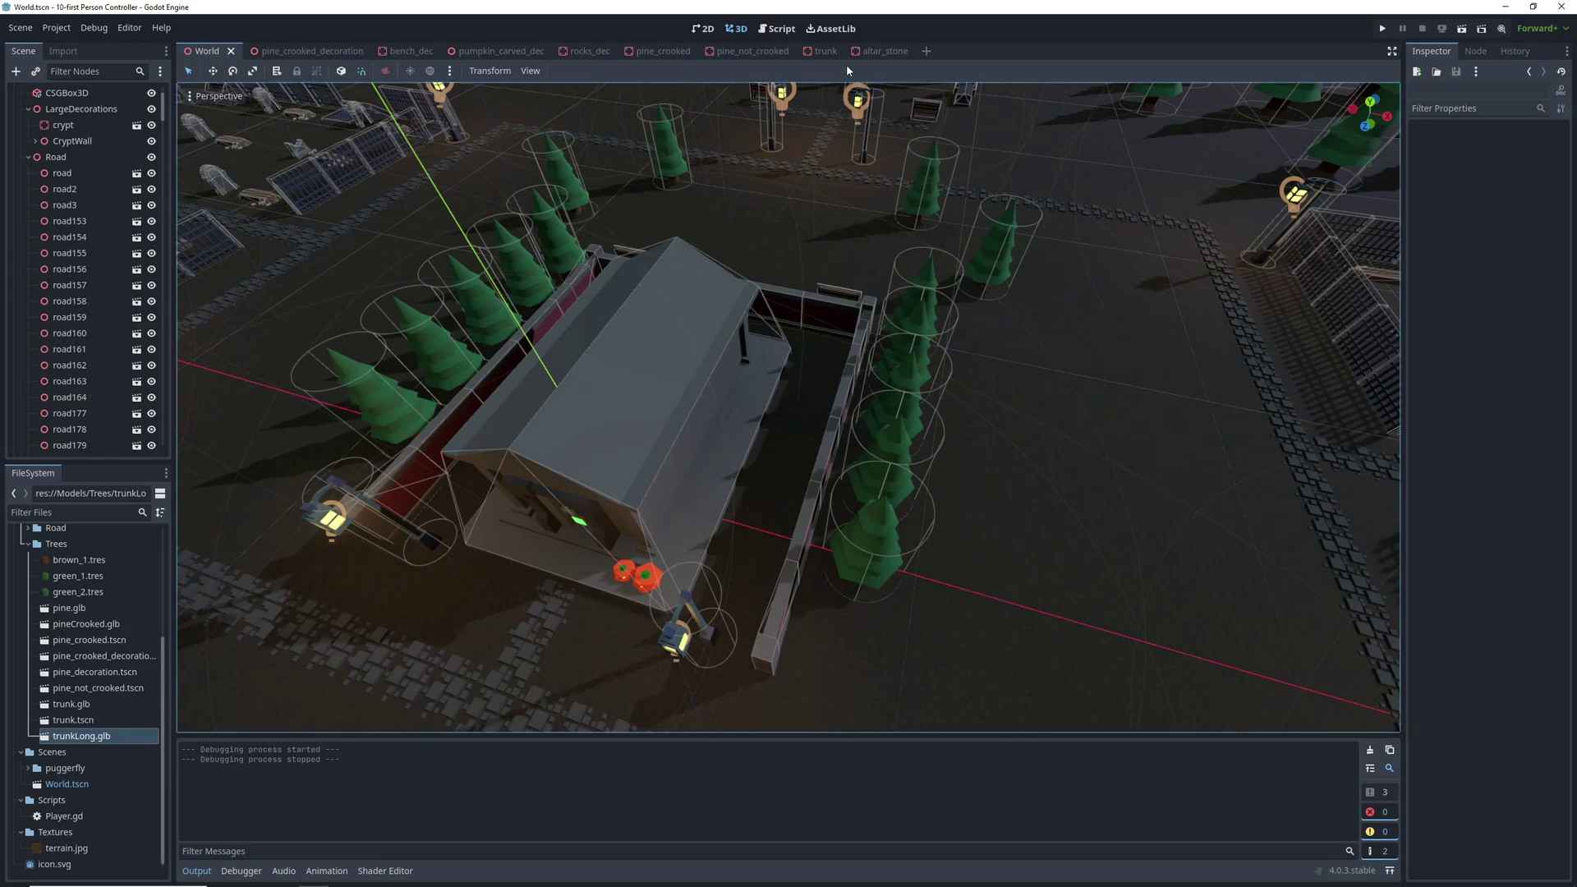
Step: Search the asset library for "grass", then download and install the Simple Grass Textured addon with its default file selection
click(832, 28)
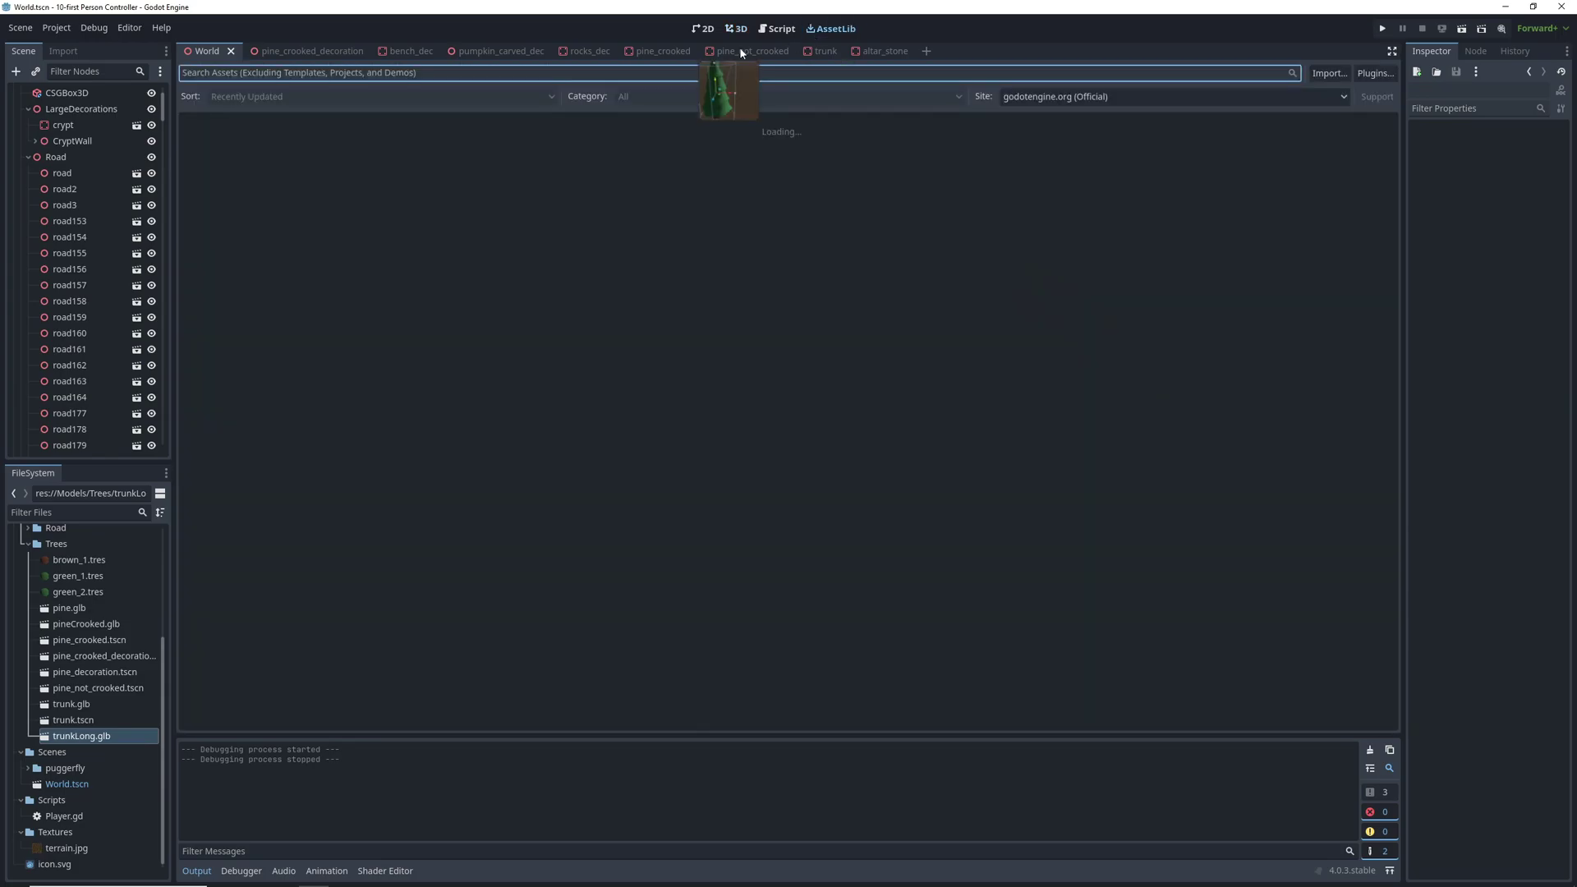
text(grass)
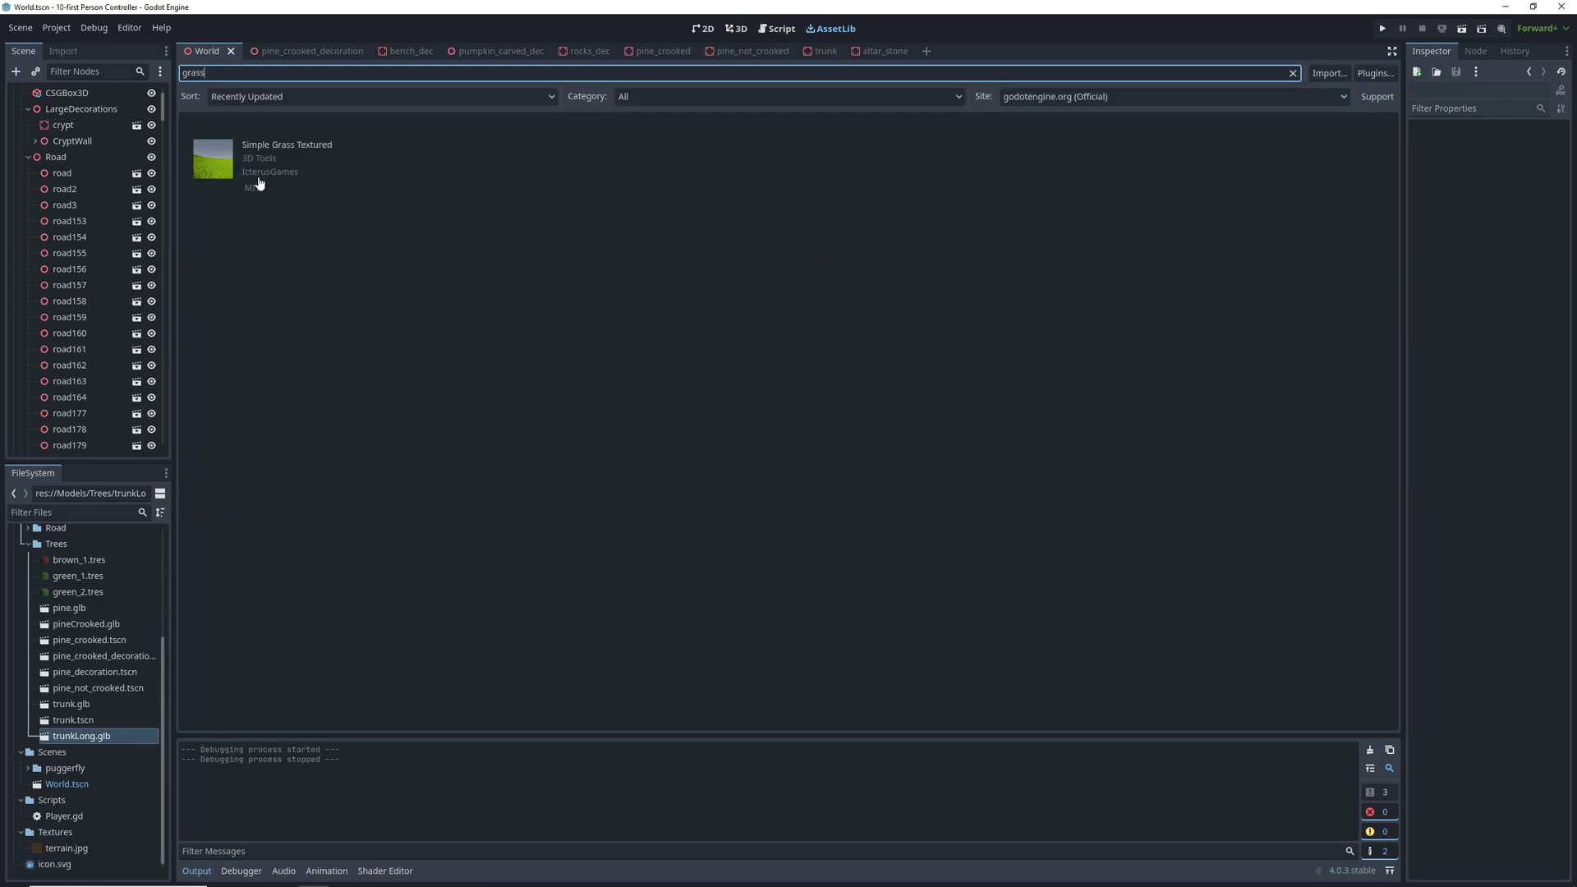
click(230, 177)
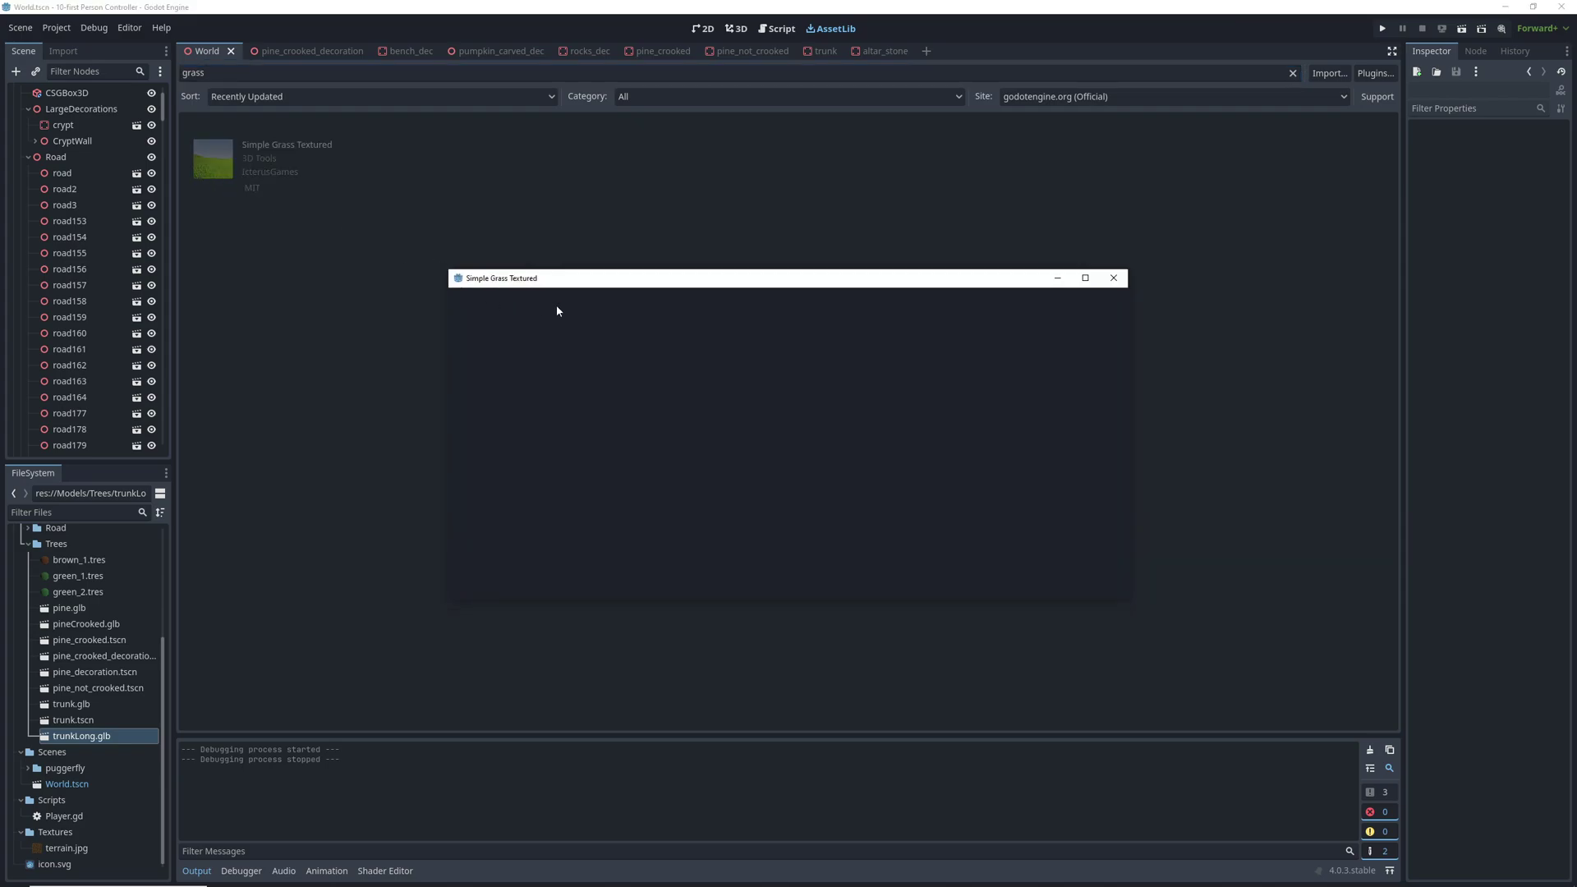
click(678, 599)
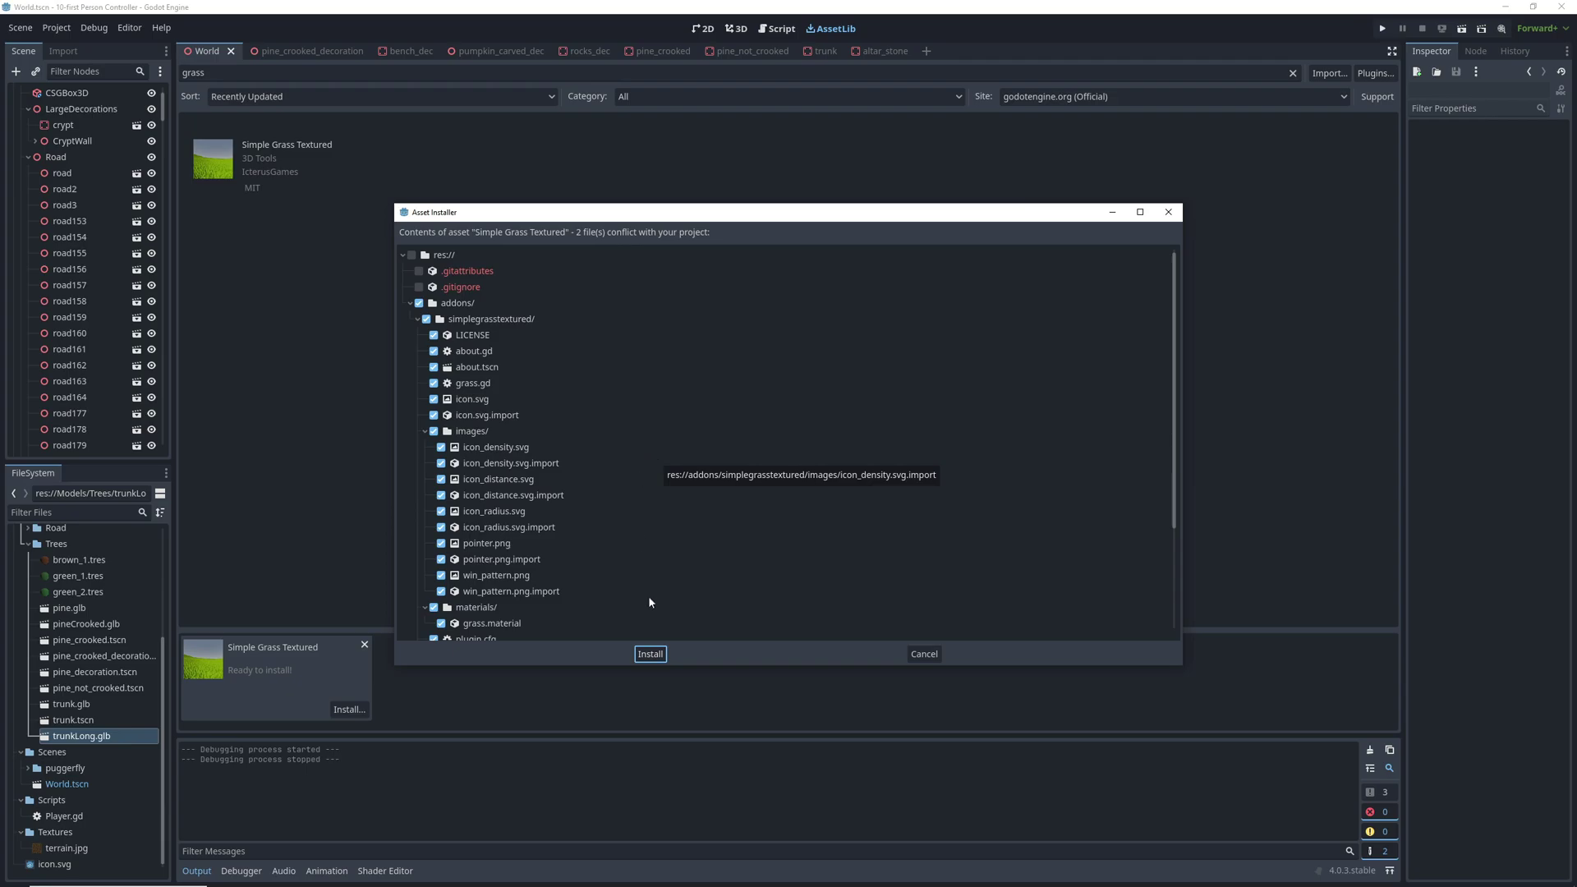
click(650, 654)
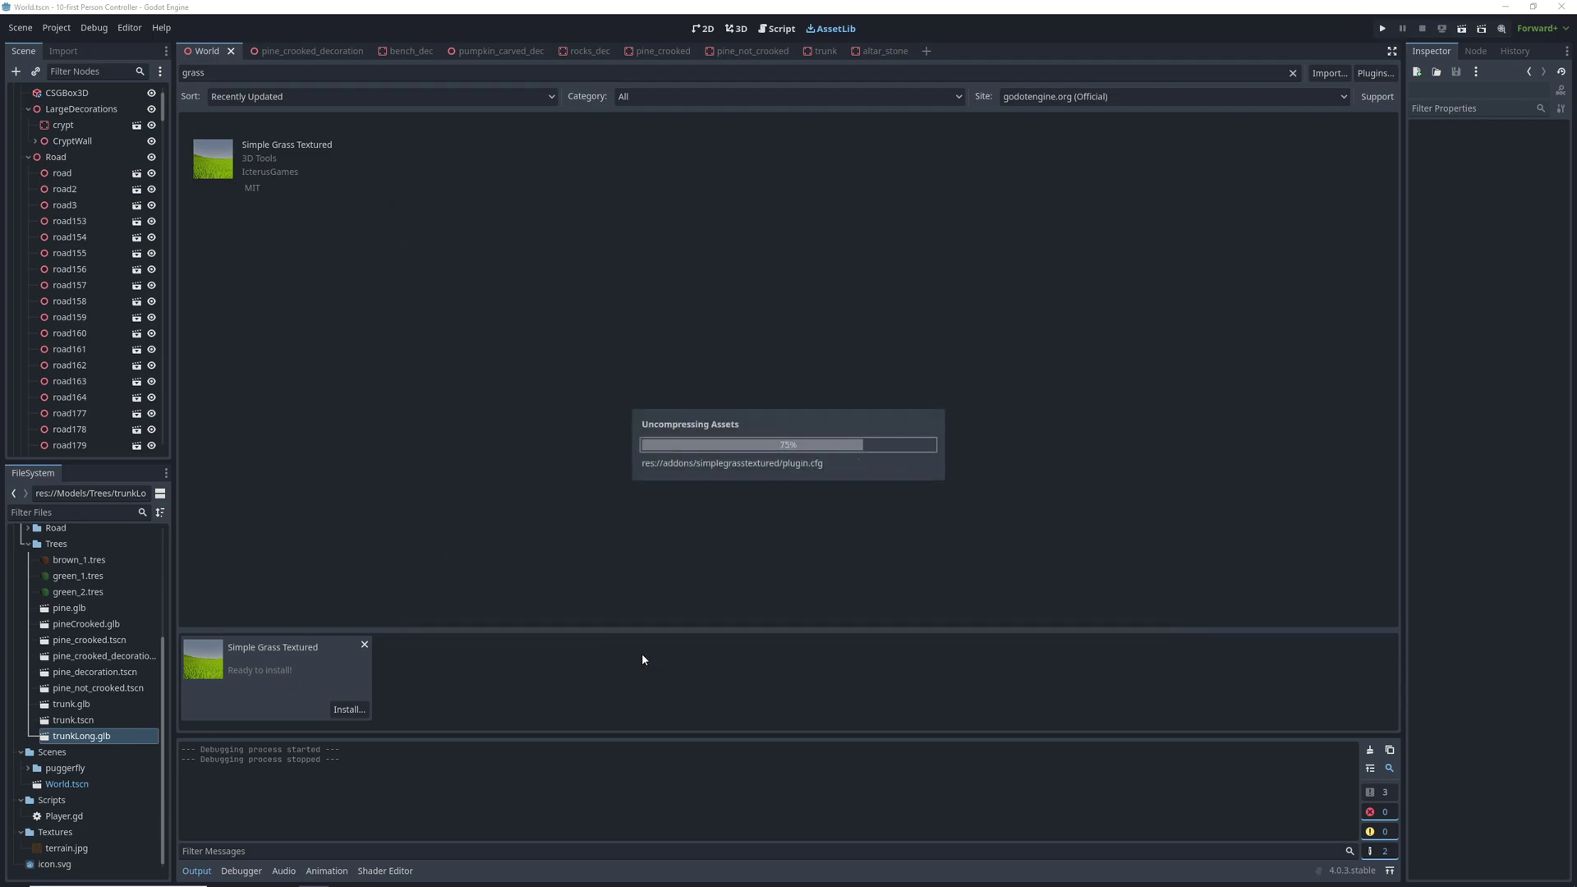
click(738, 462)
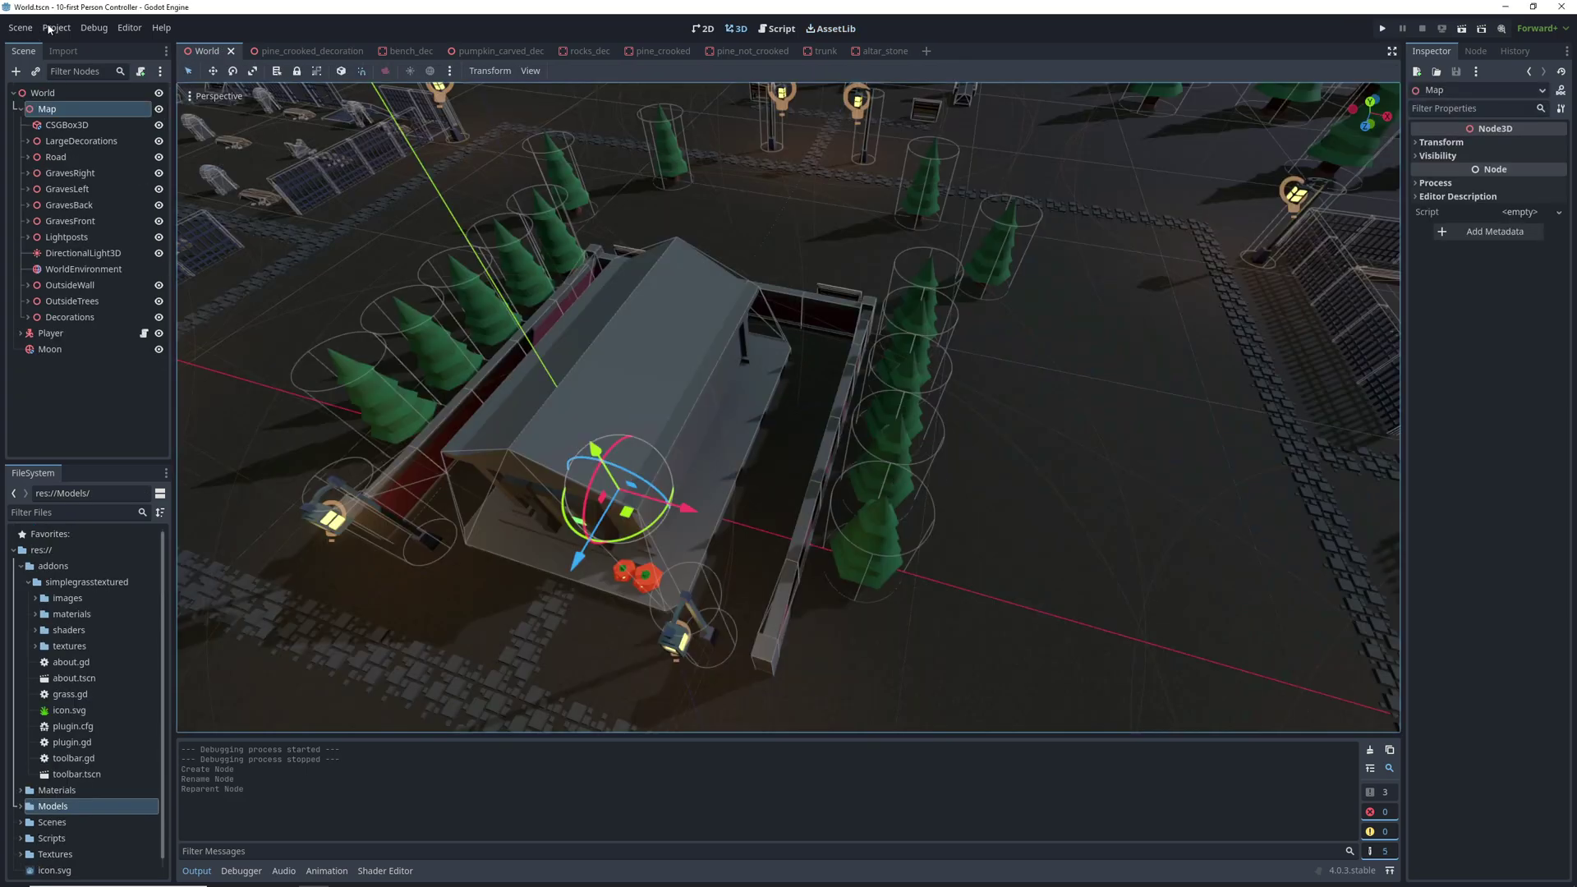
Step: Enable the SimpleGrassTextured plugin in the project settings and add a SimpleGrassTextured node as a child of Map
click(829, 244)
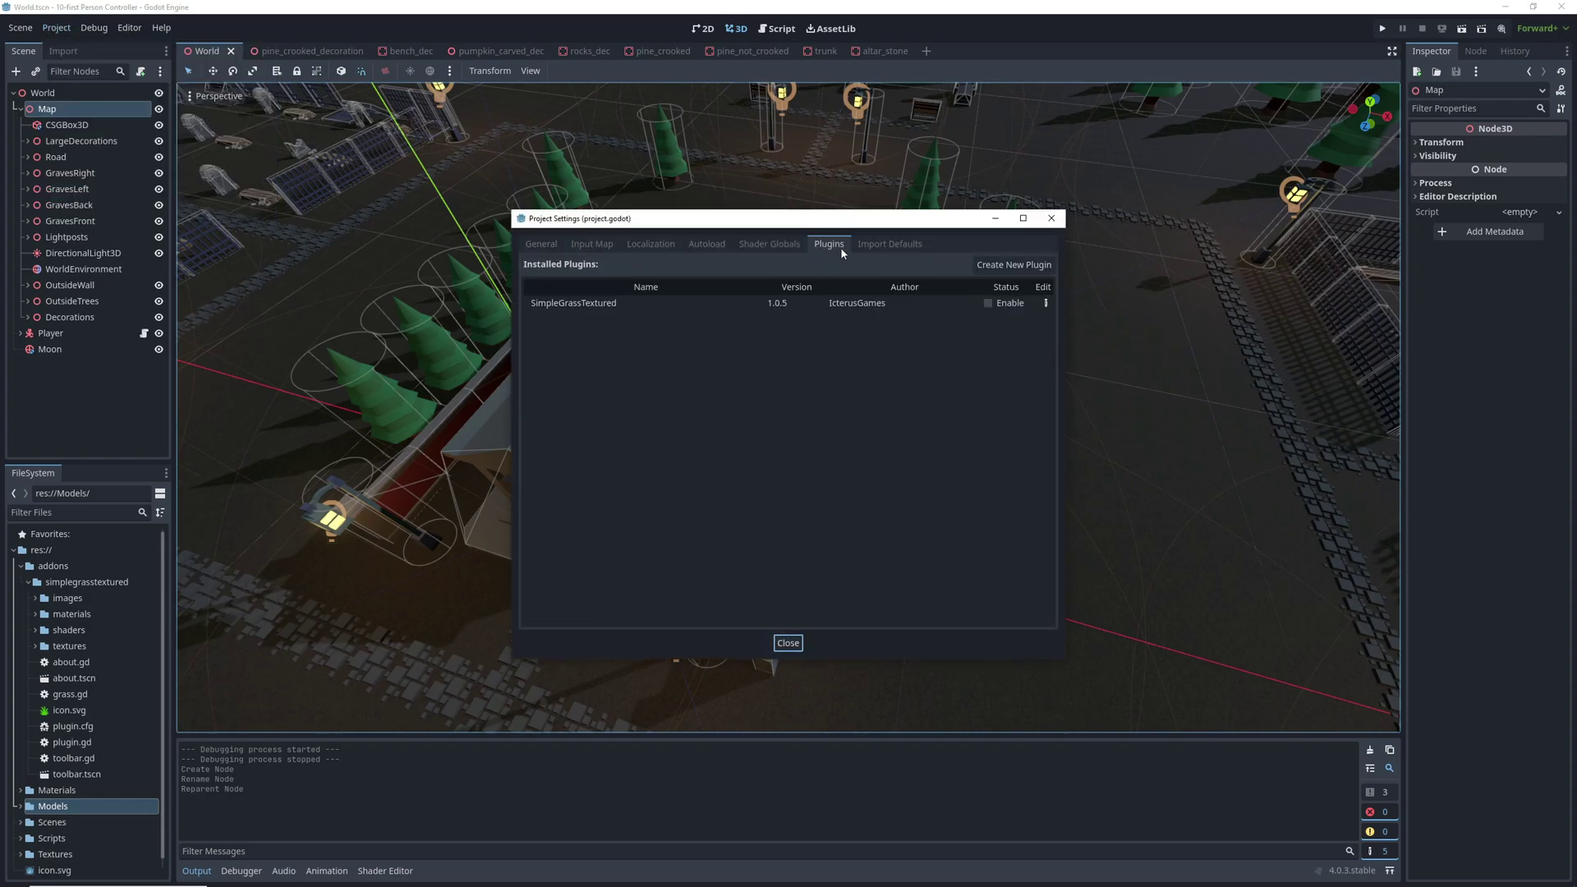
click(990, 304)
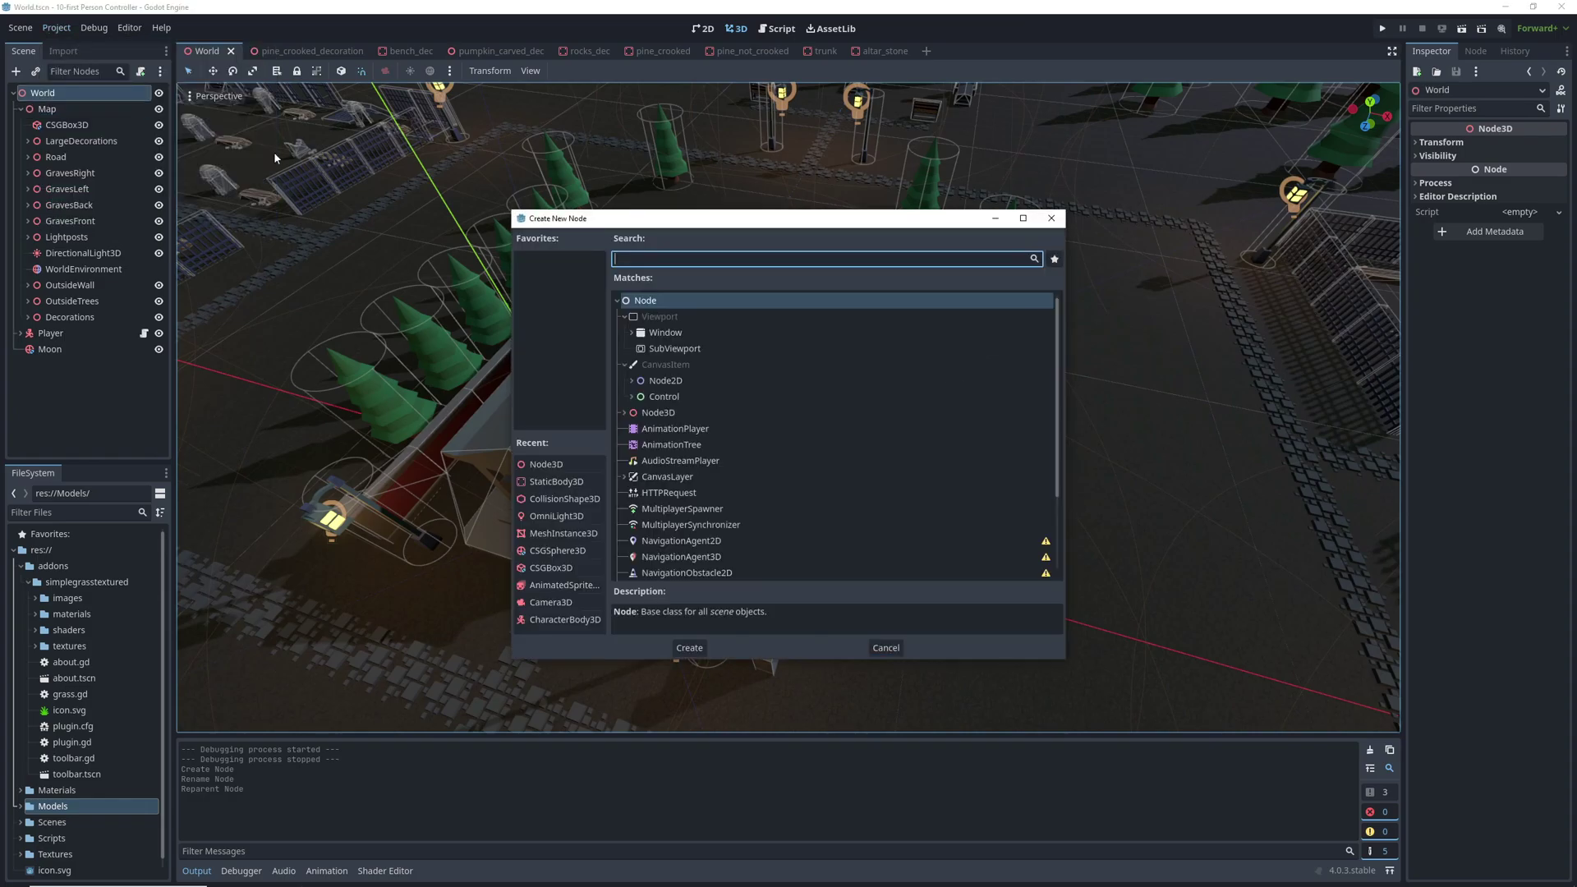
text(Grass)
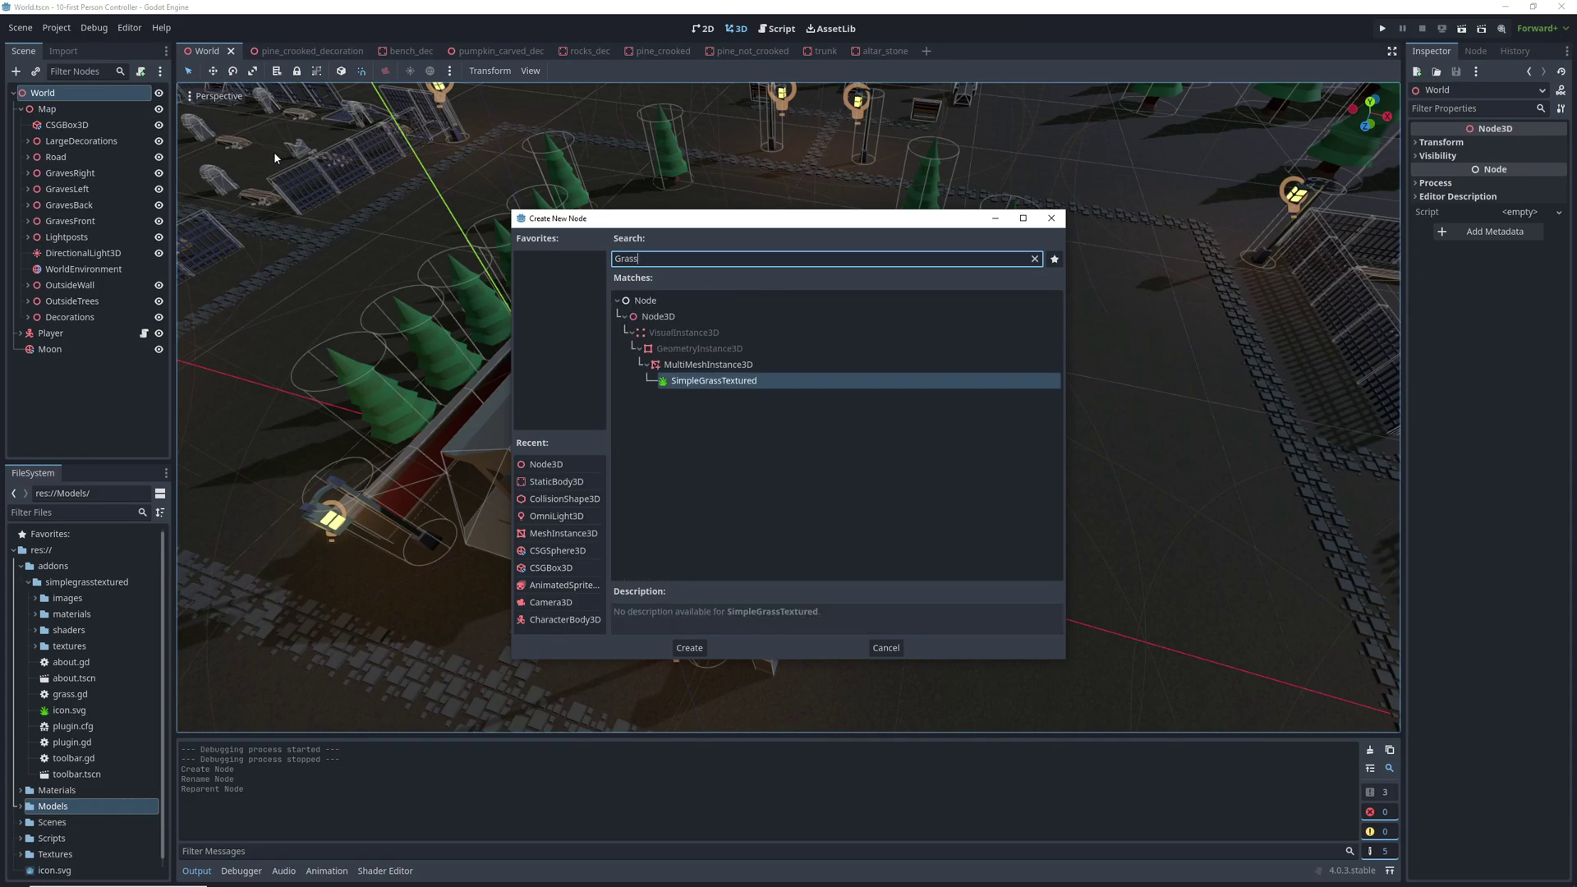
double_click(722, 380)
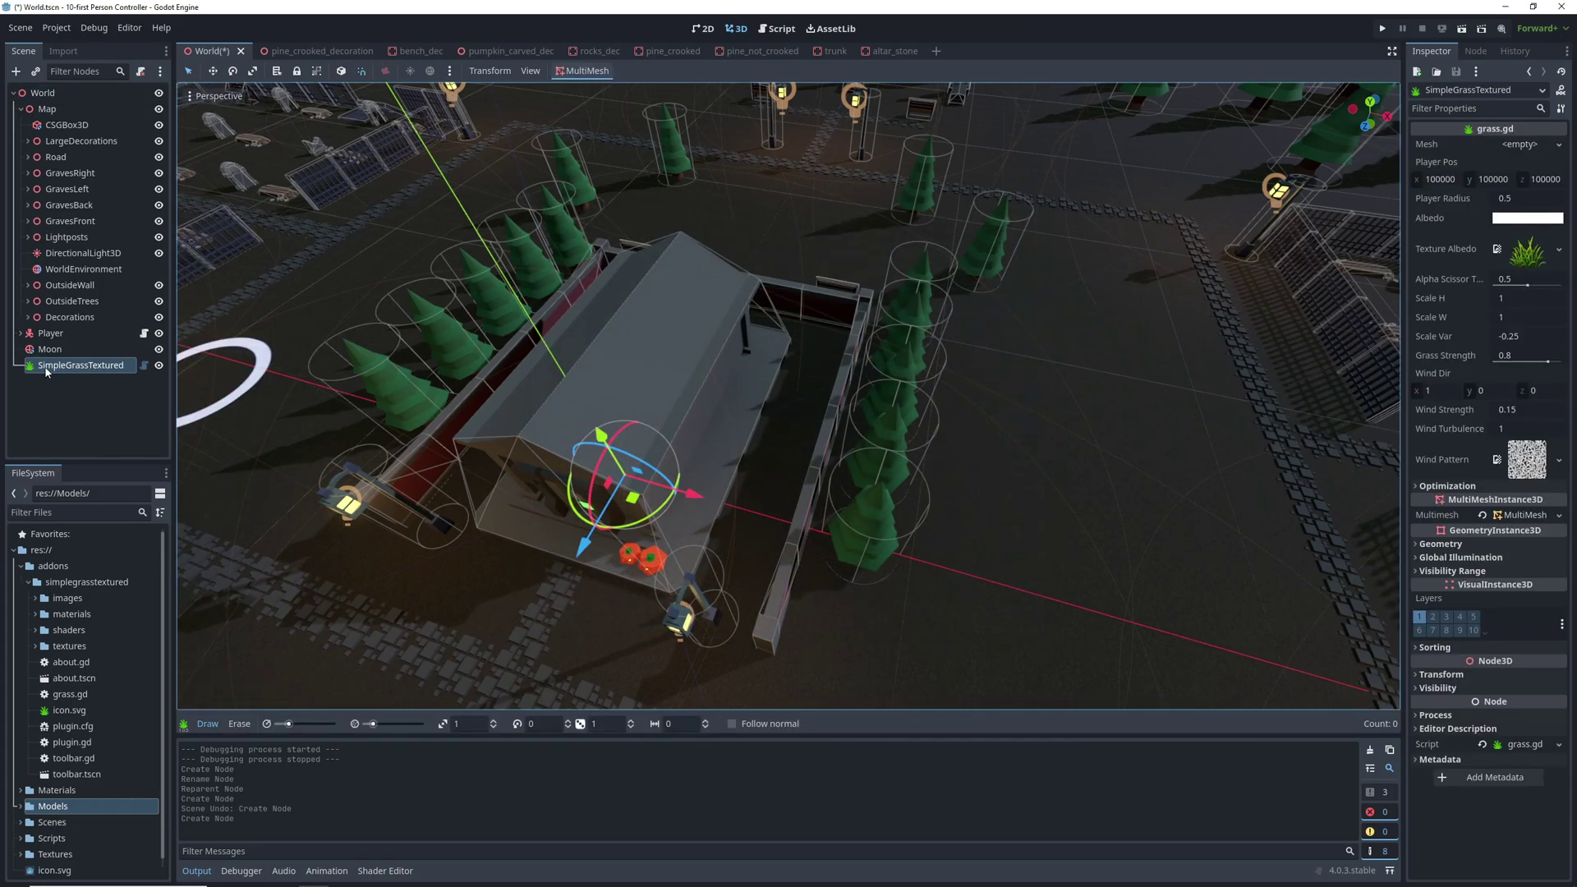
drag(50, 366, 62, 109)
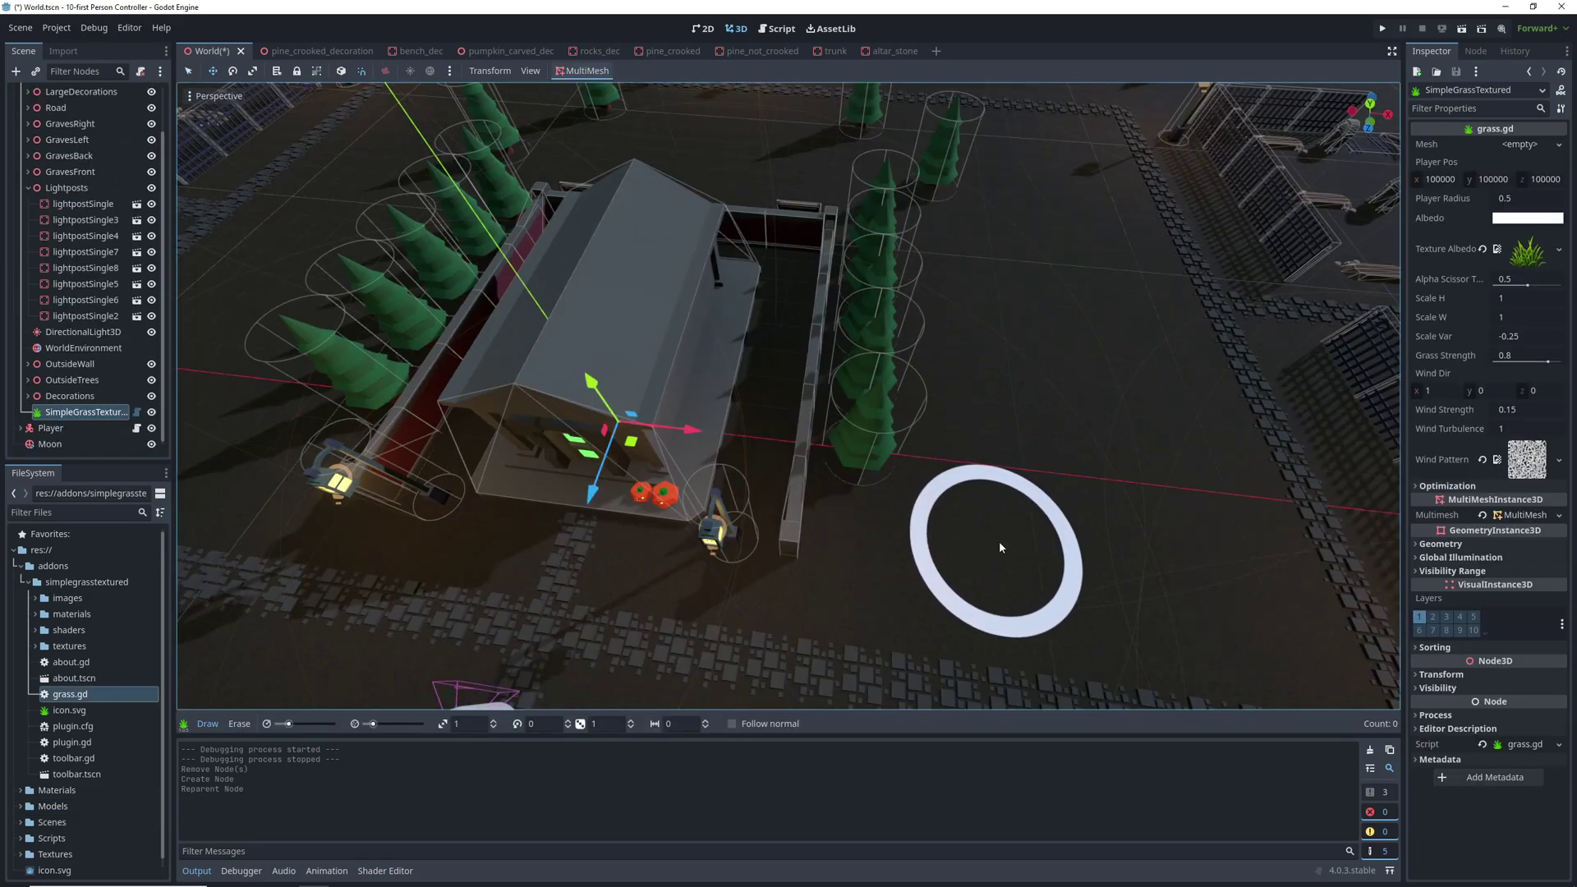
Step: Paint a test patch of grass on the ground beside the crypt and change the grass albedo to a pinkish magenta
click(999, 541)
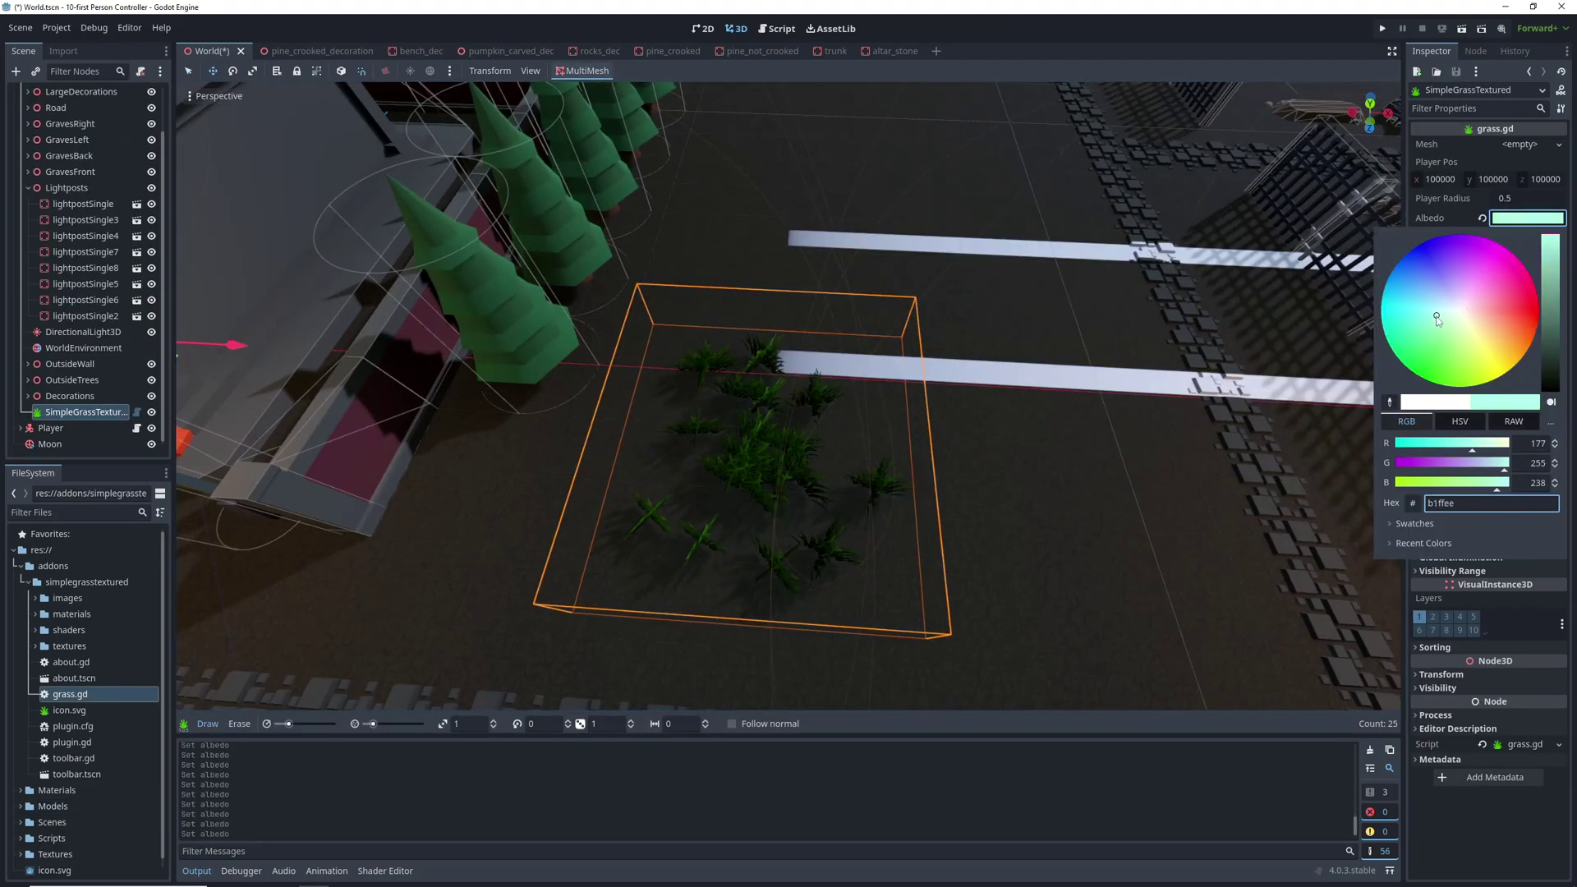
drag(1437, 320, 1432, 306)
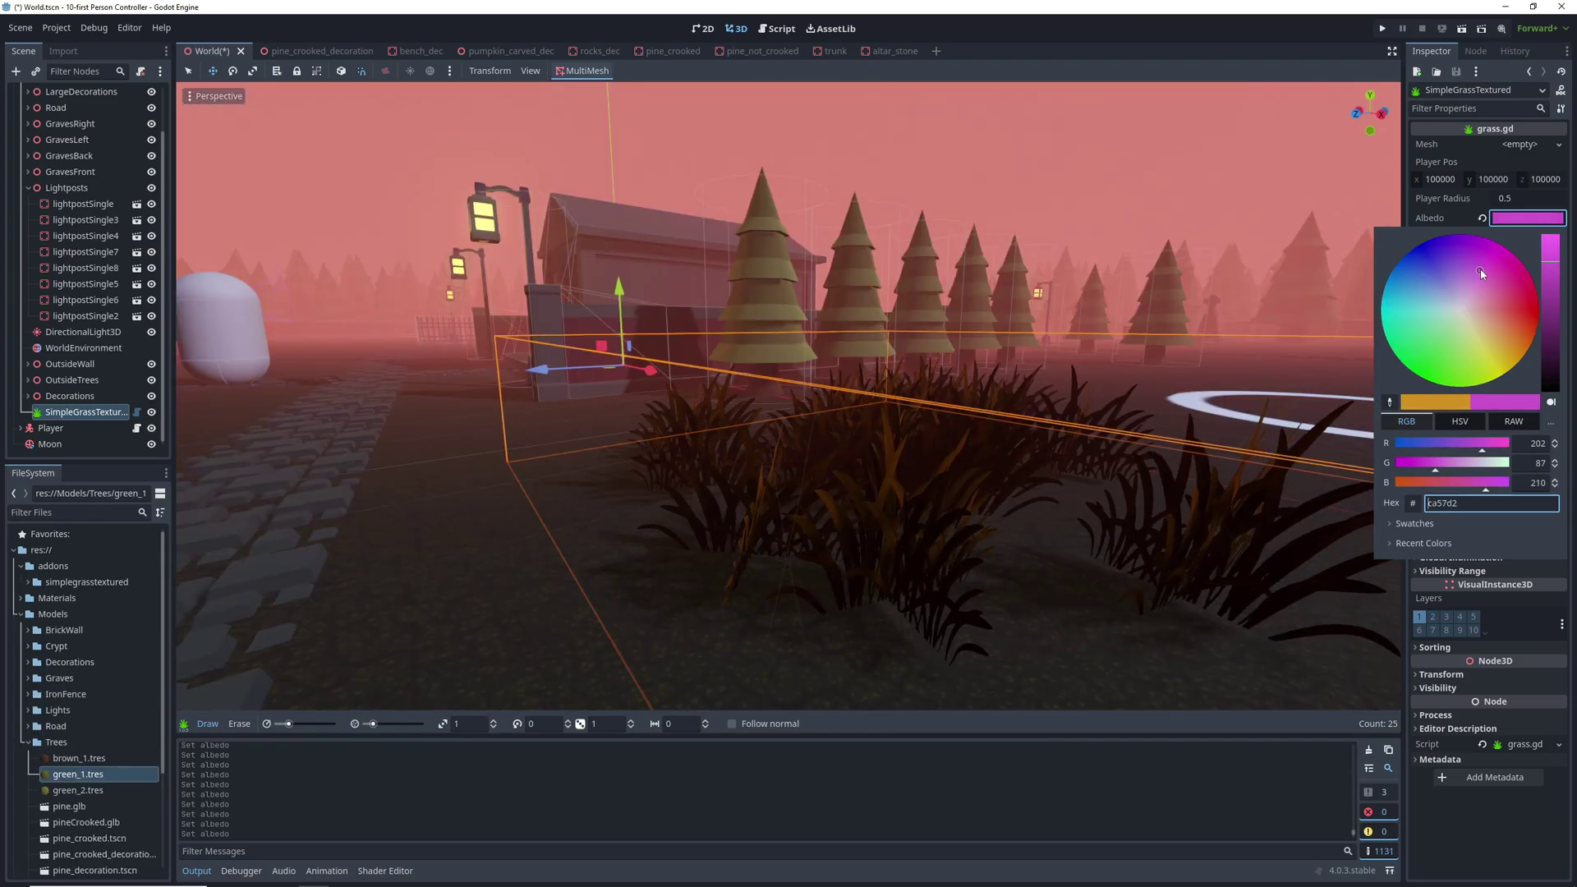
drag(1481, 274, 1482, 276)
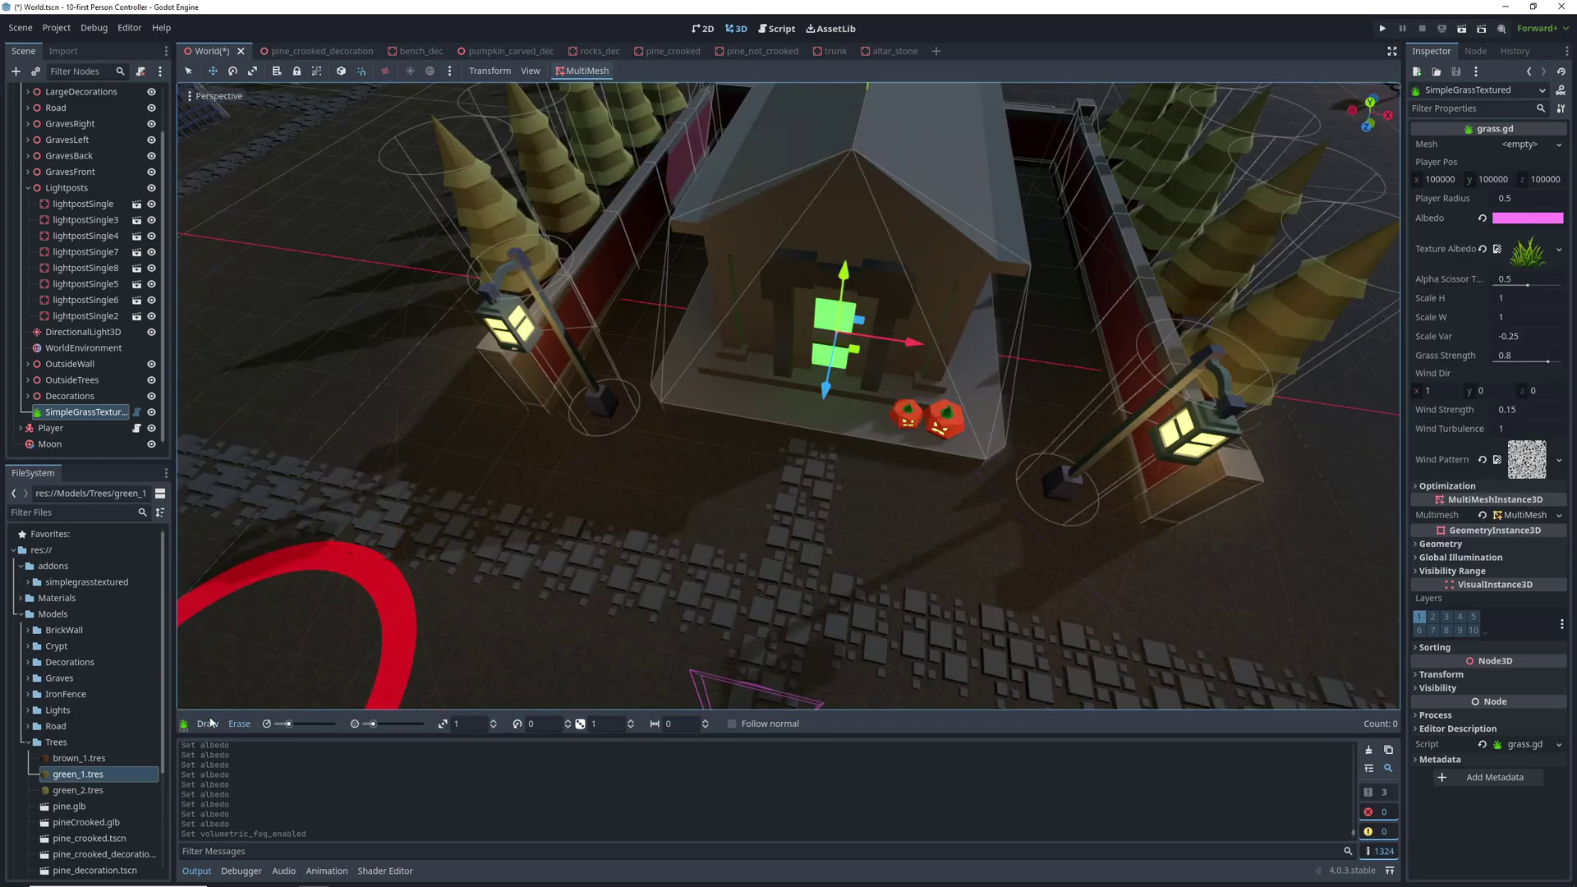
Step: Reduce the grass brush radius, set the grass scale to 0.5 and paint grass in front of the crypt
drag(290, 726, 283, 728)
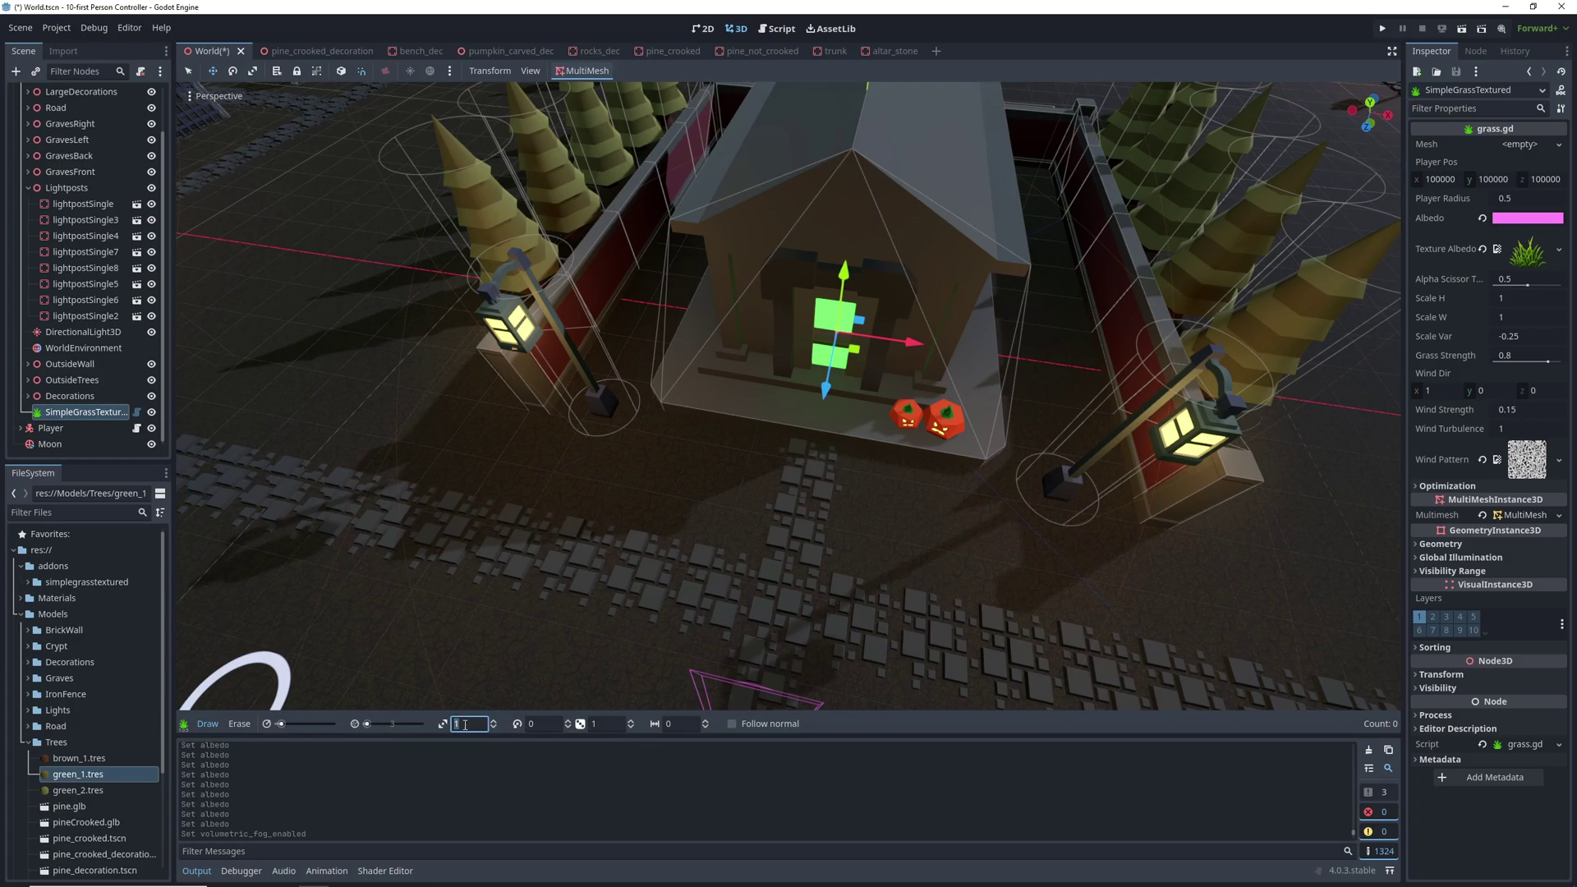
click(776, 449)
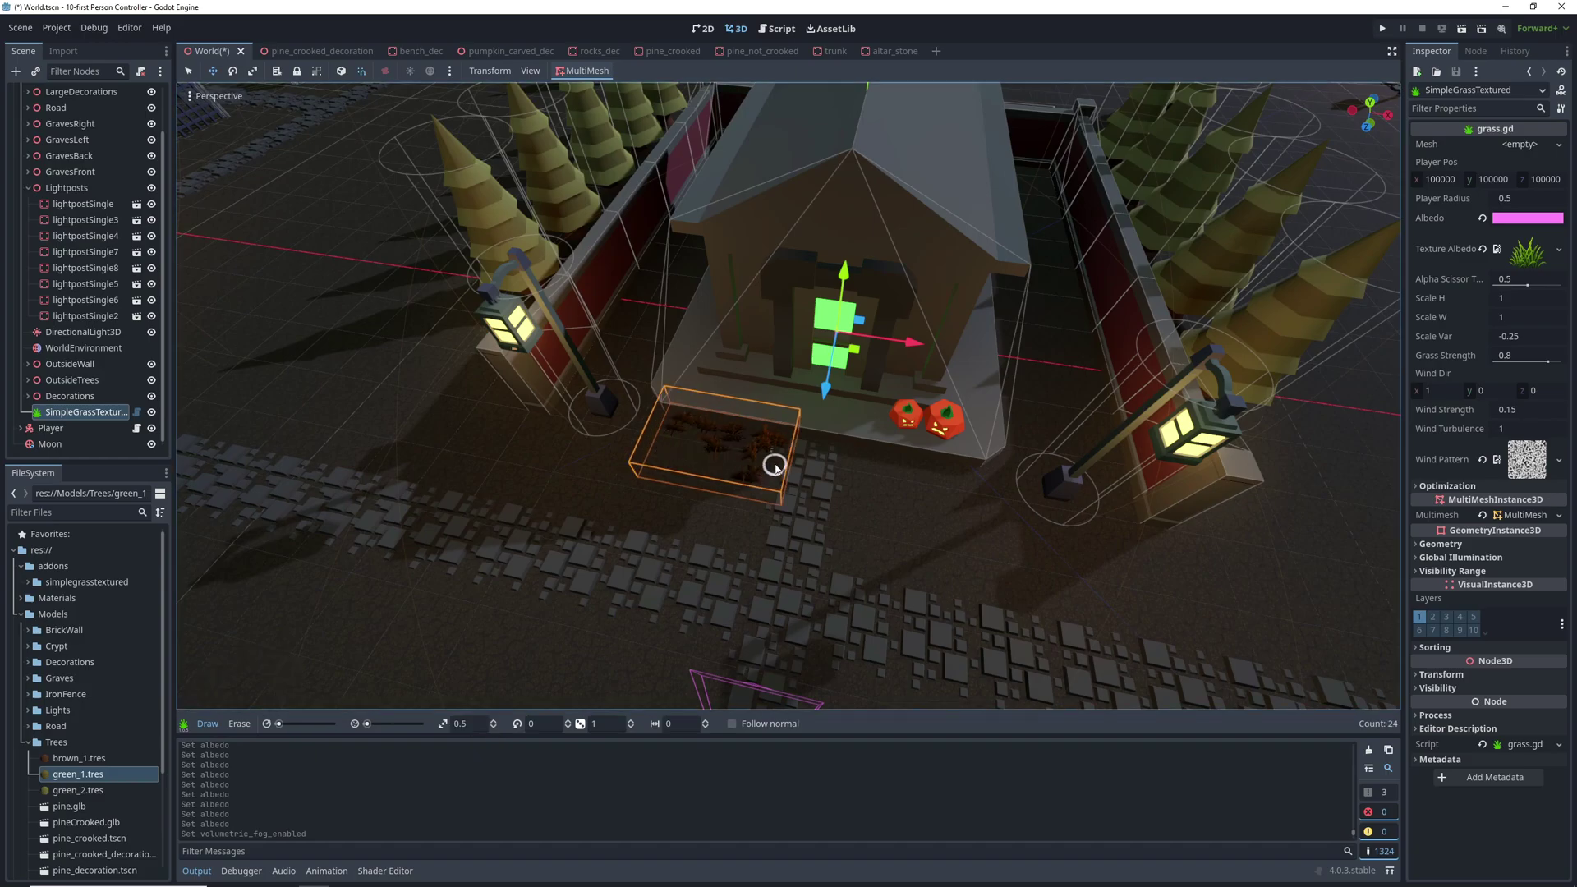
mouse_move(775, 466)
mouse_down()
mouse_move(751, 513)
mouse_move(686, 536)
mouse_up()
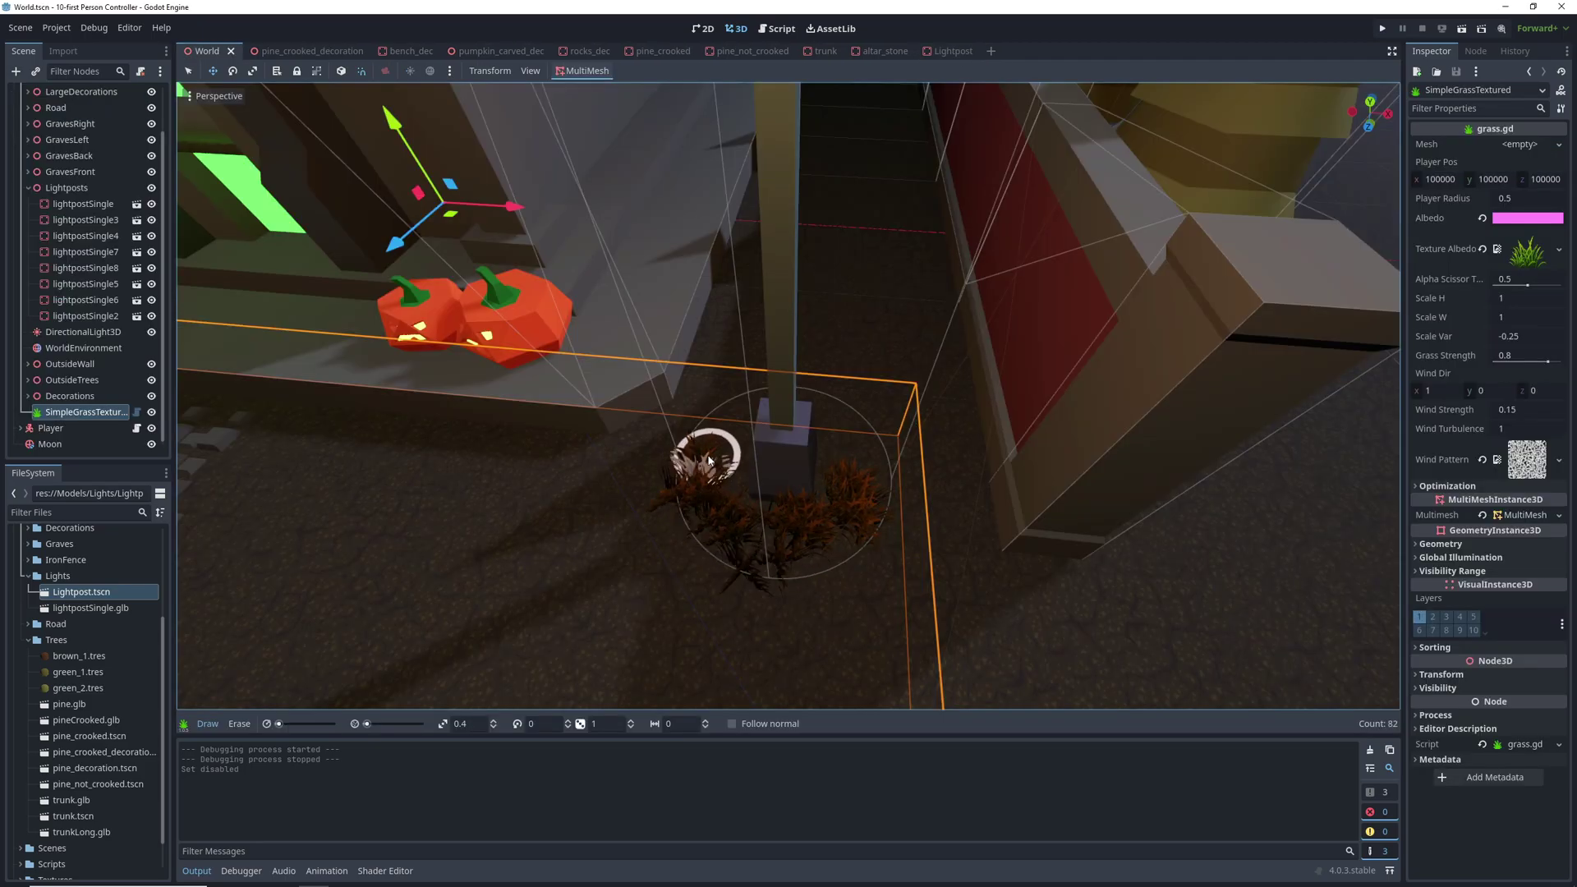
Step: Paint grass at scale 0.3 across the bare ground beside the stone path, in front of the row of pines
right_drag(829, 450, 760, 421)
key(d)
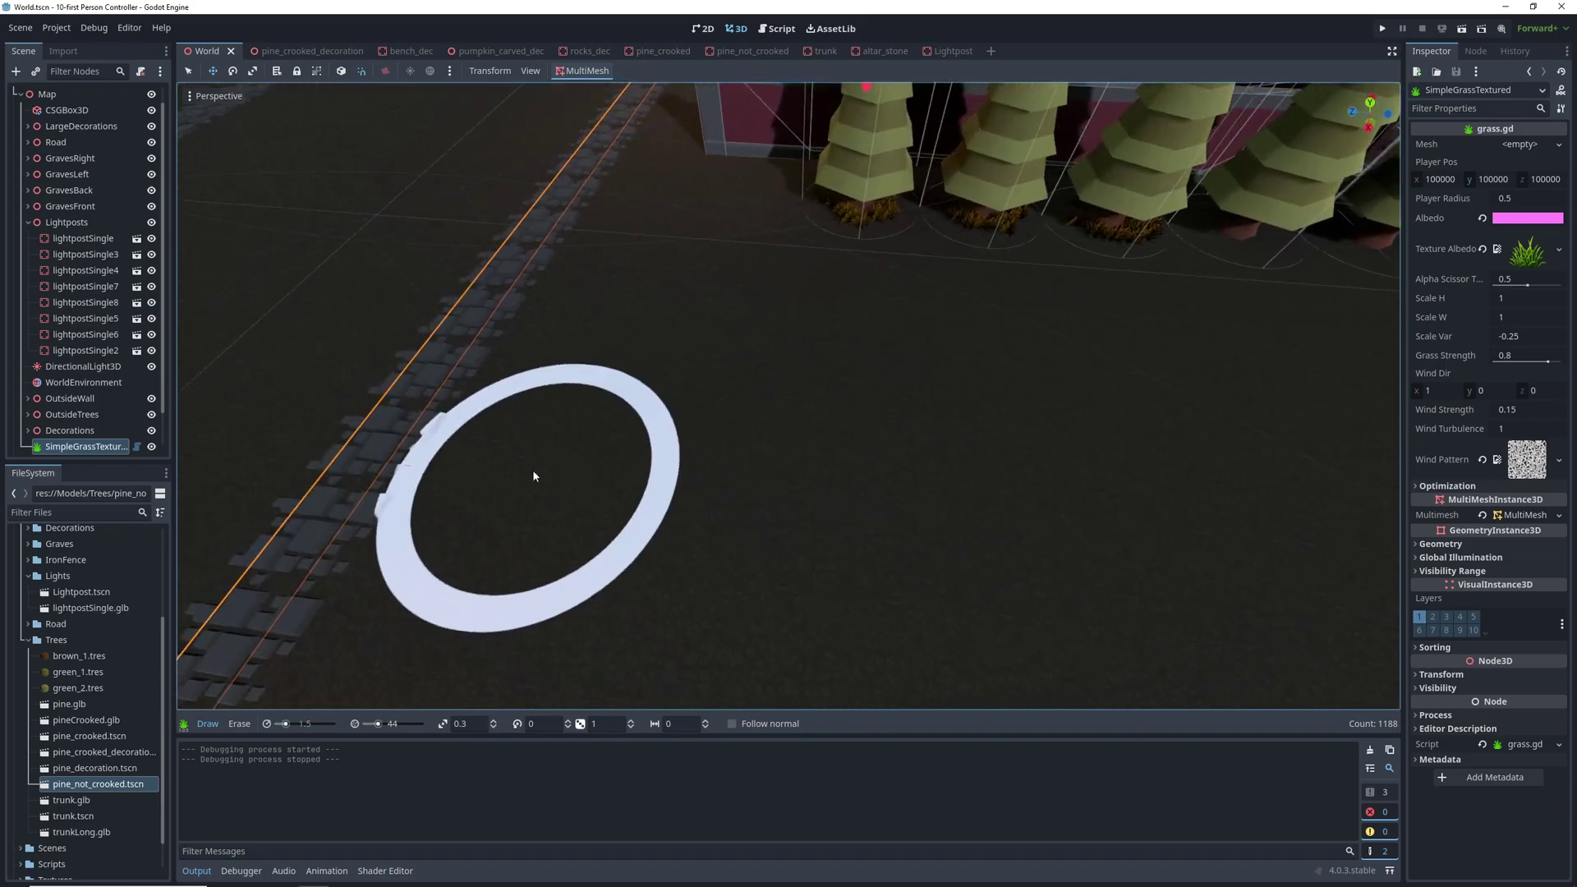
mouse_move(532, 470)
mouse_down()
mouse_move(769, 434)
mouse_move(922, 496)
mouse_up()
key(s)
mouse_move(834, 539)
right_down()
mouse_move(789, 453)
mouse_move(838, 539)
right_up()
drag(801, 489, 677, 583)
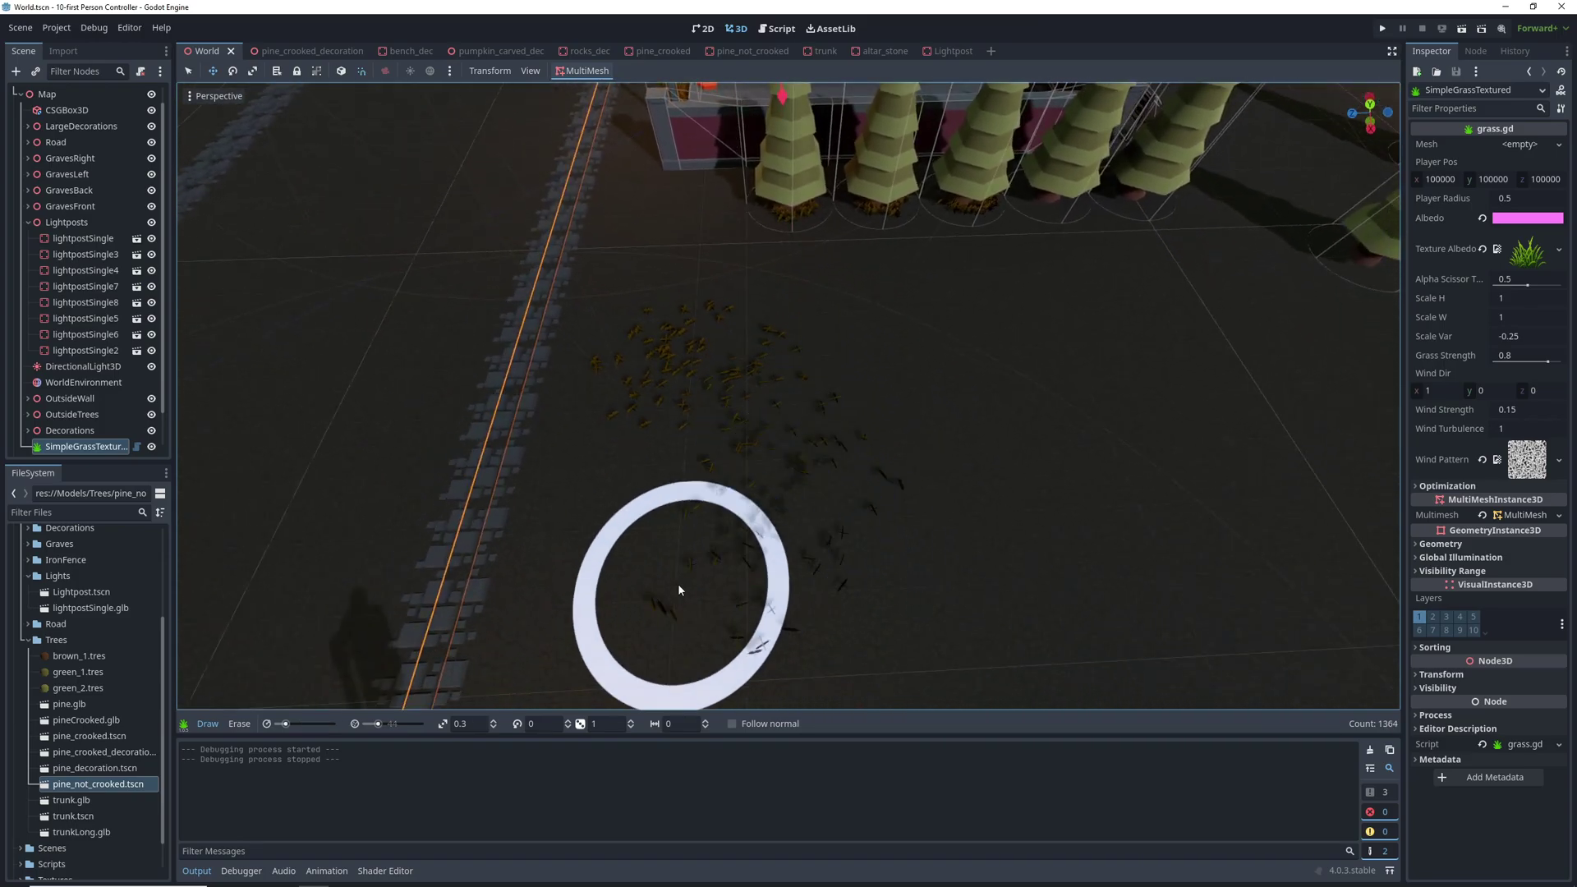
key(s)
mouse_move(677, 583)
right_down()
mouse_move(788, 450)
mouse_move(698, 584)
right_up()
drag(775, 447, 641, 341)
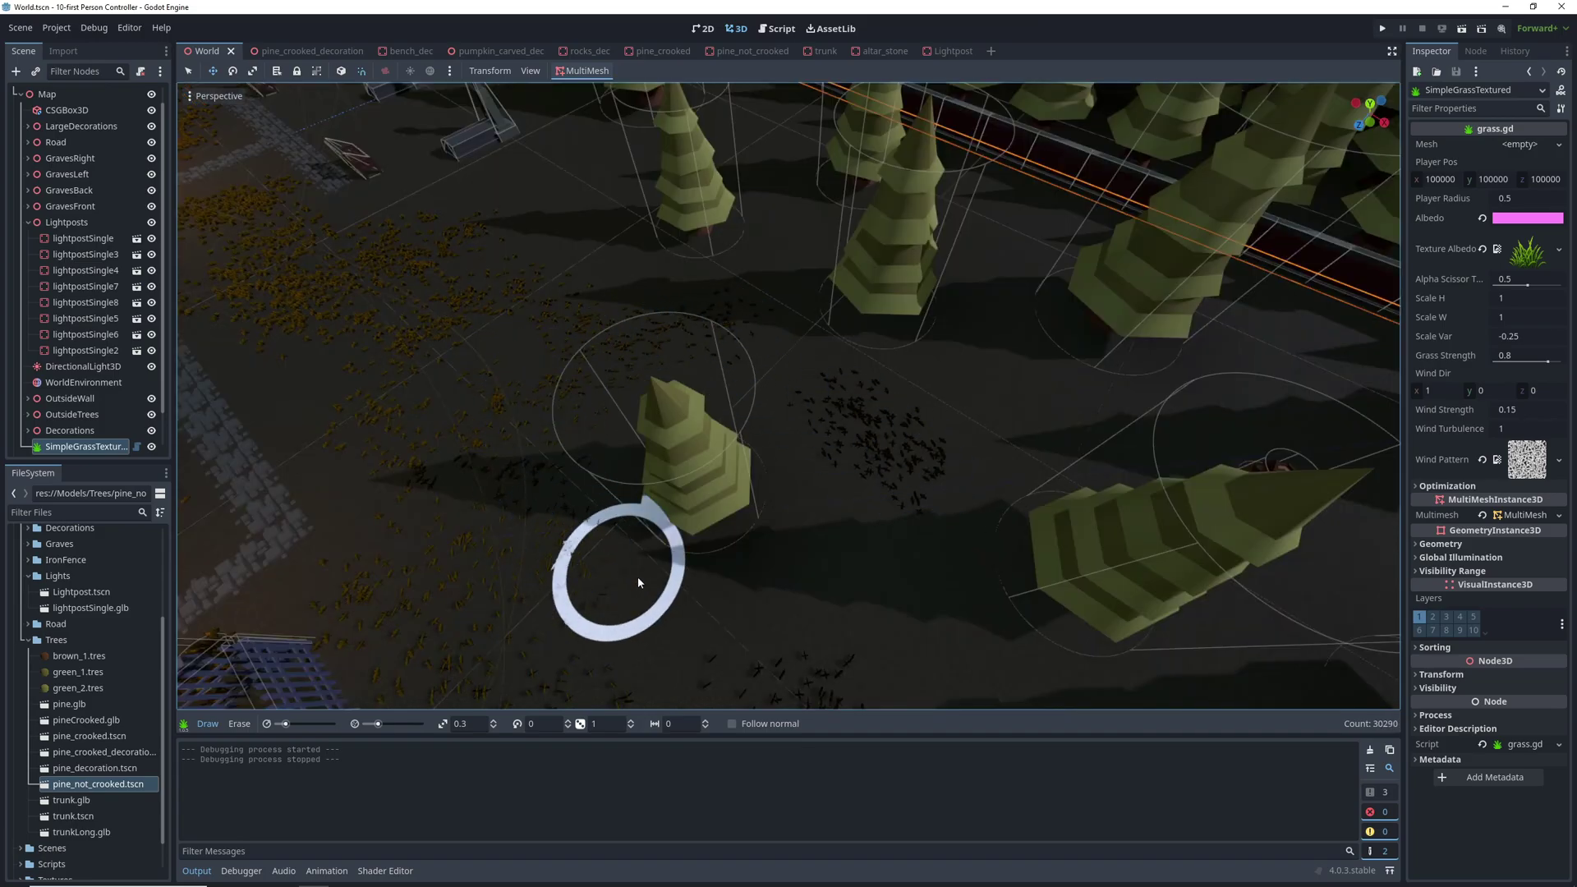
Step: Paint grass at scale 0.3 on the ground between the scattered pines near the outer wall
drag(802, 427, 786, 373)
right_drag(786, 374, 780, 458)
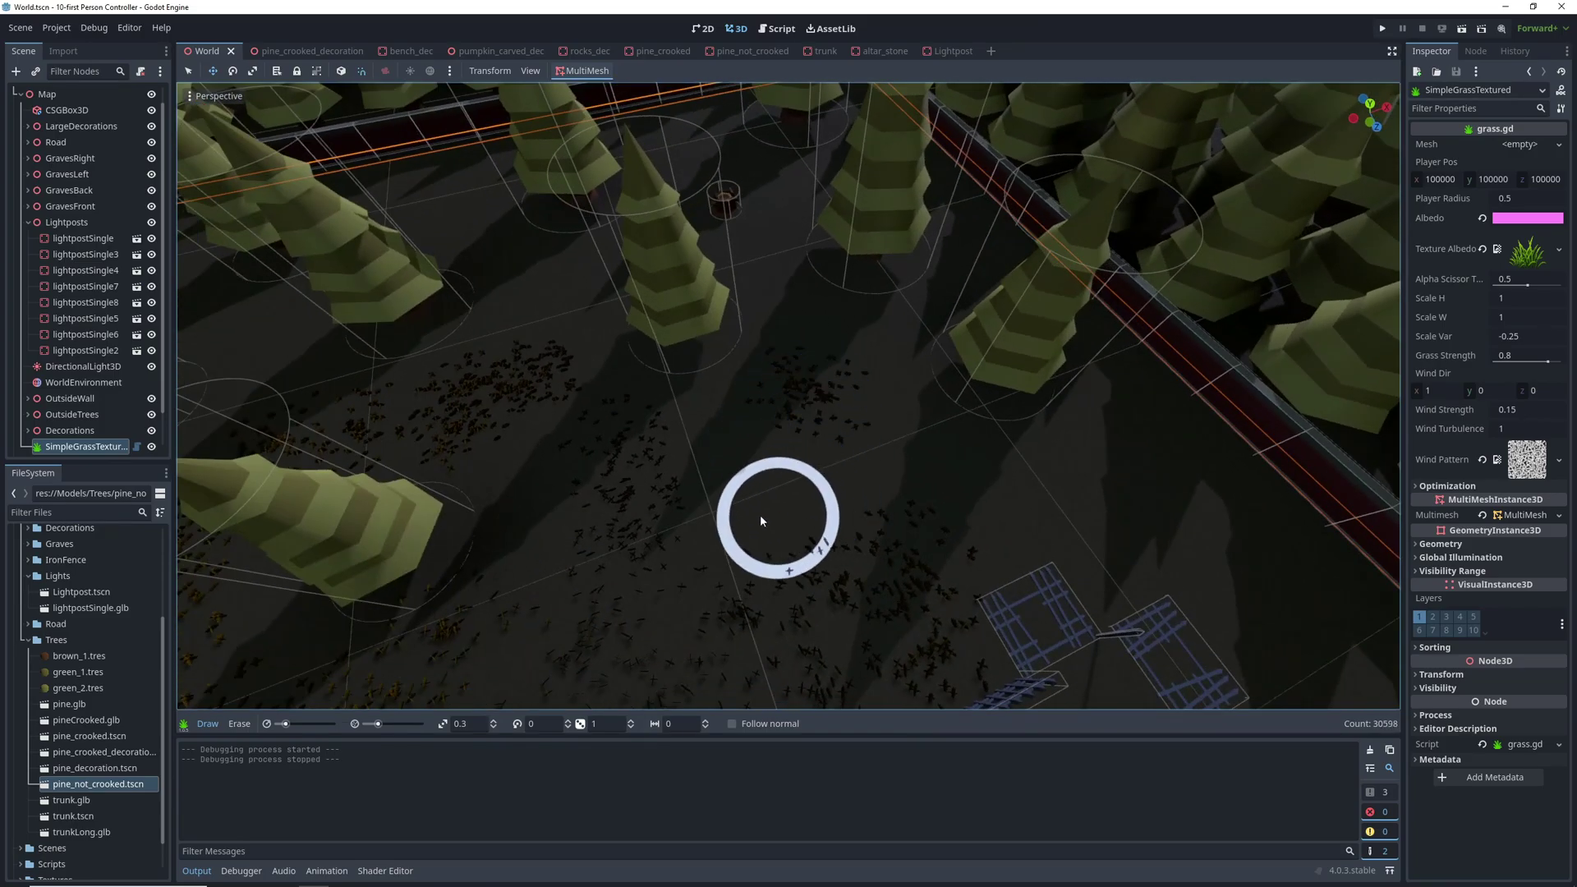
right_drag(1186, 501, 782, 451)
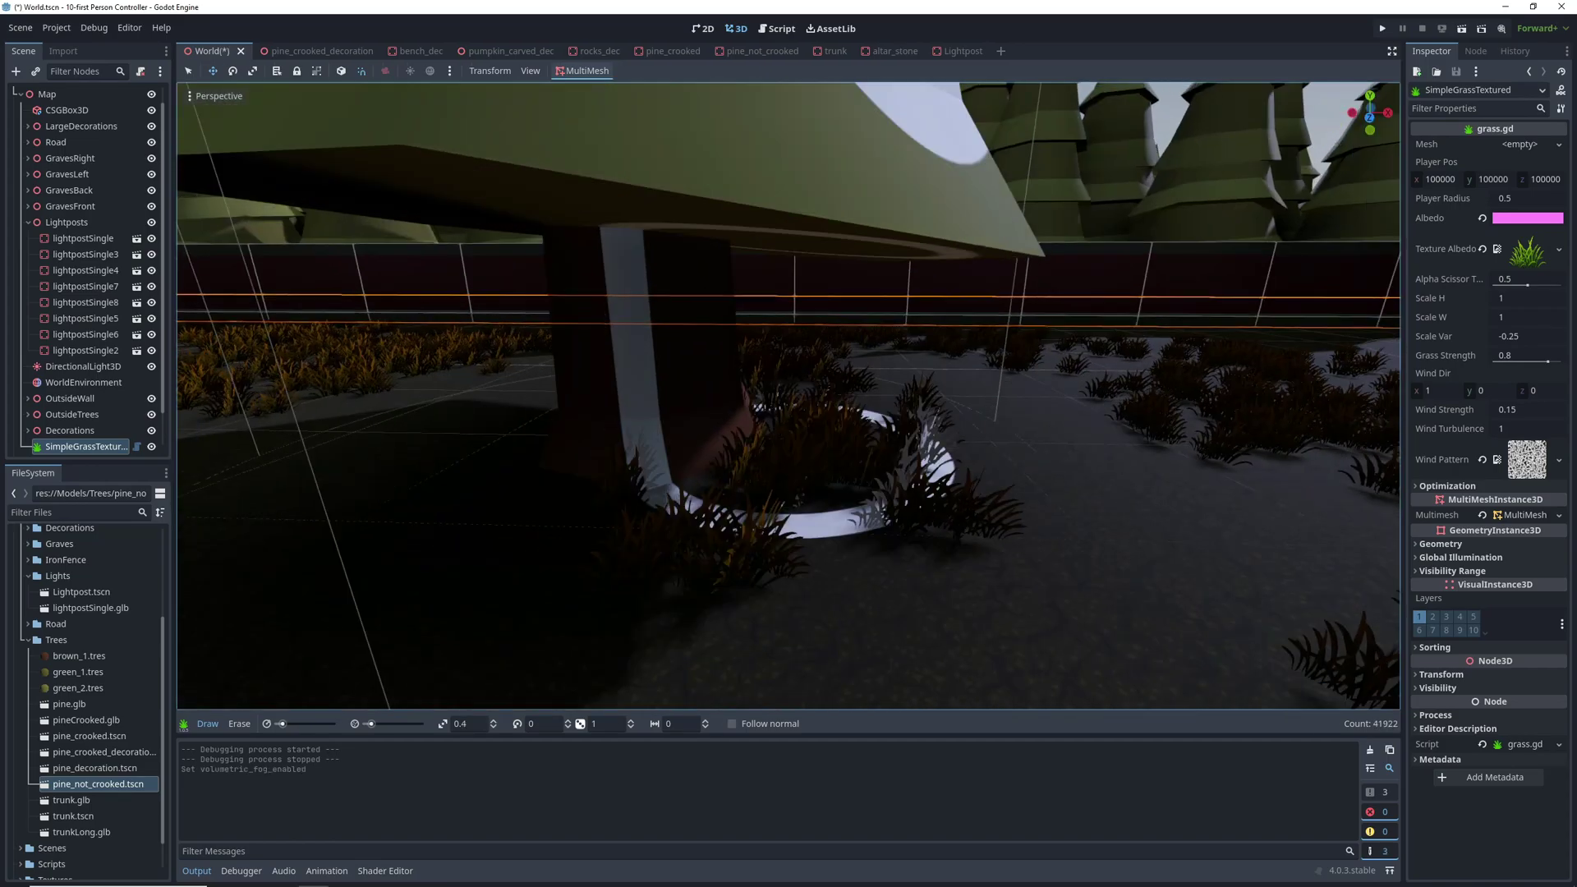
Step: Paint taller grass at scale 0.4 around the base of the pine trunk near the outer wall
mouse_move(829, 460)
right_down()
mouse_move(605, 495)
mouse_move(663, 472)
right_up()
drag(853, 444, 1027, 521)
right_drag(1027, 521, 781, 457)
right_drag(1055, 445, 1055, 445)
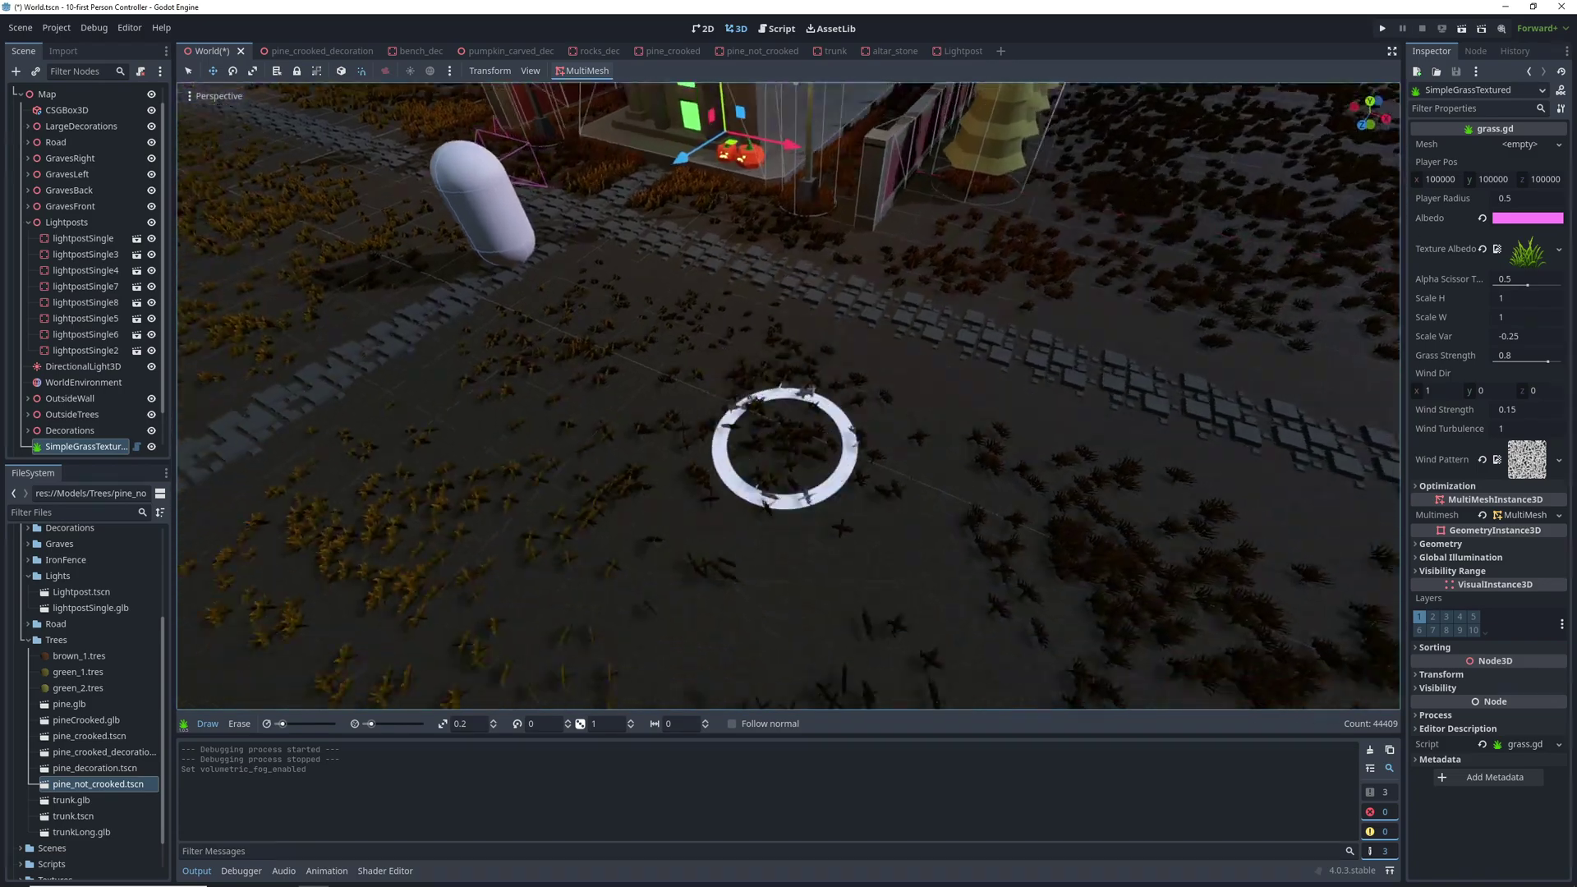
Step: Fill the bare ground between the stone paths in front of the crypt with small grass at scale 0.2
right_drag(786, 452, 731, 365)
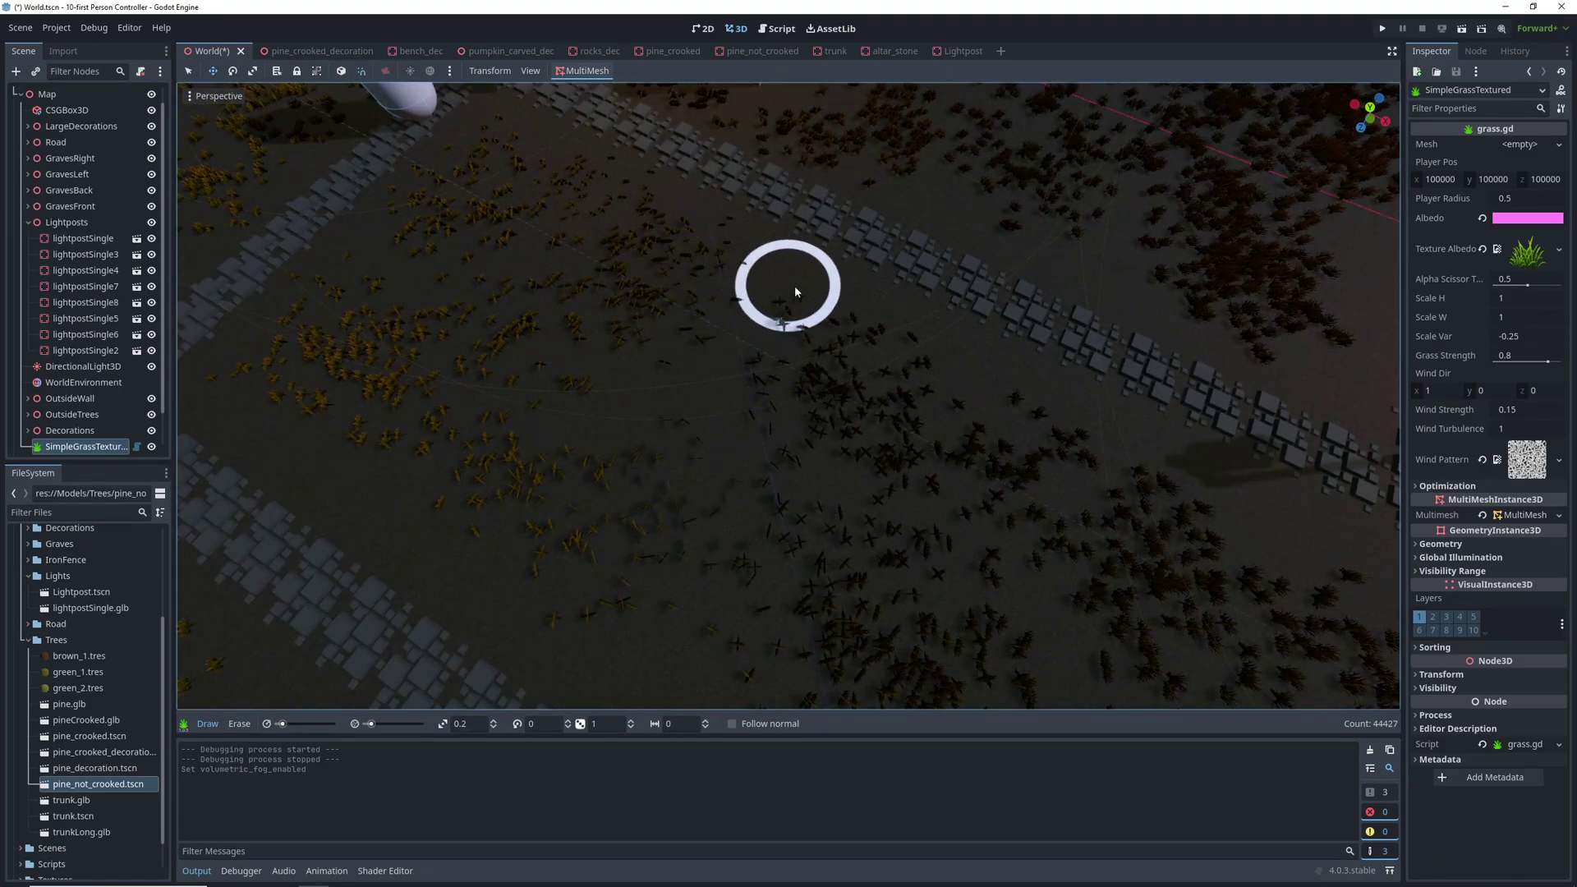
drag(795, 287, 1082, 442)
right_drag(1082, 441, 1034, 418)
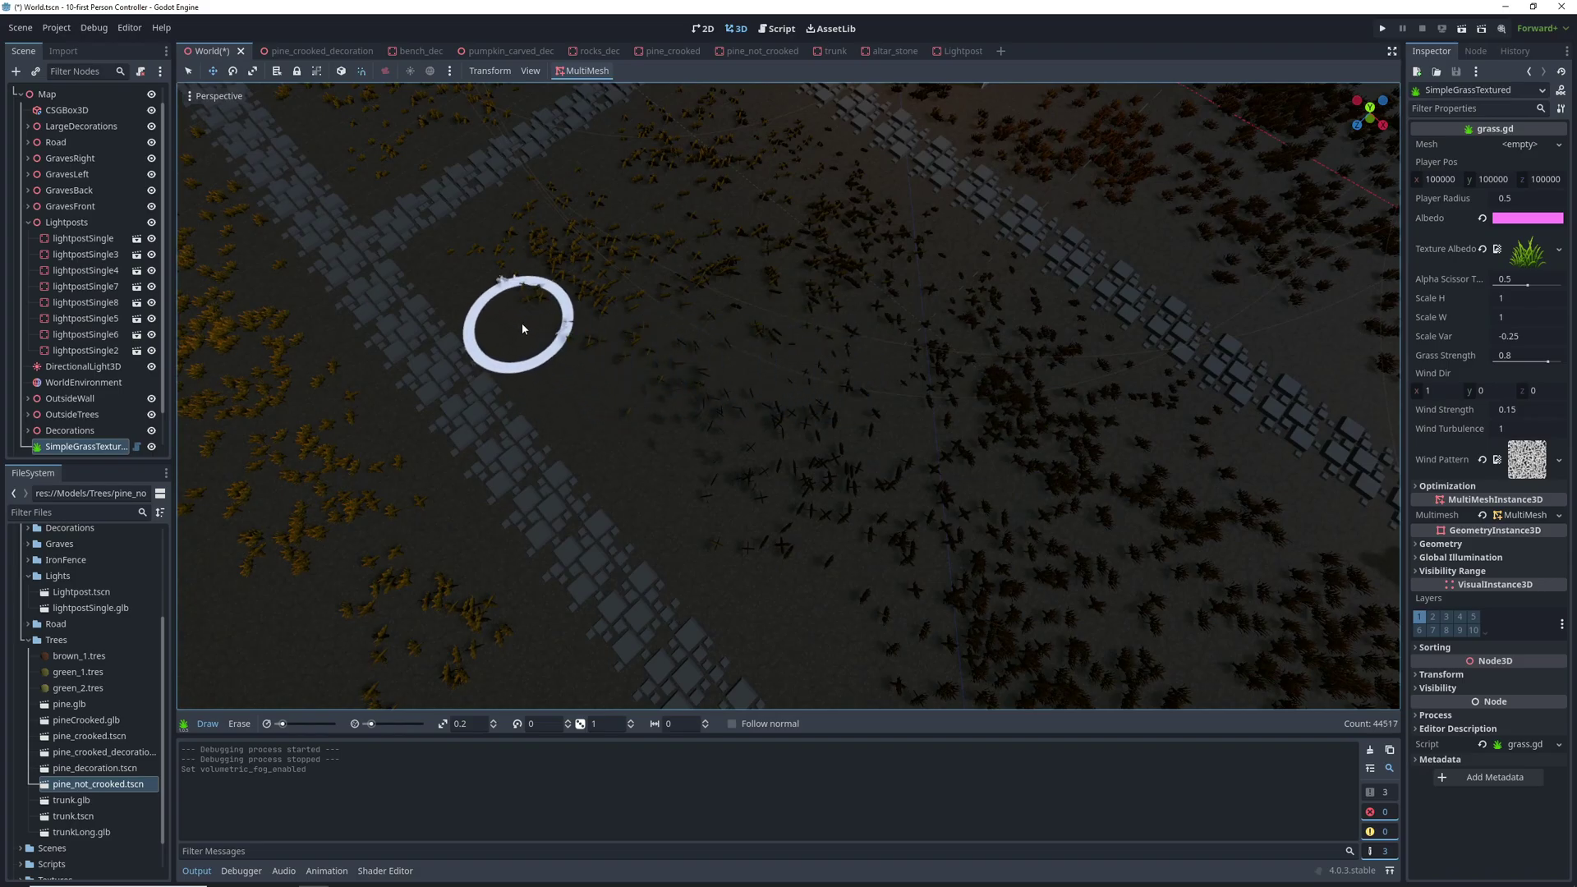
drag(522, 328, 783, 537)
right_drag(783, 536, 898, 460)
key(w)
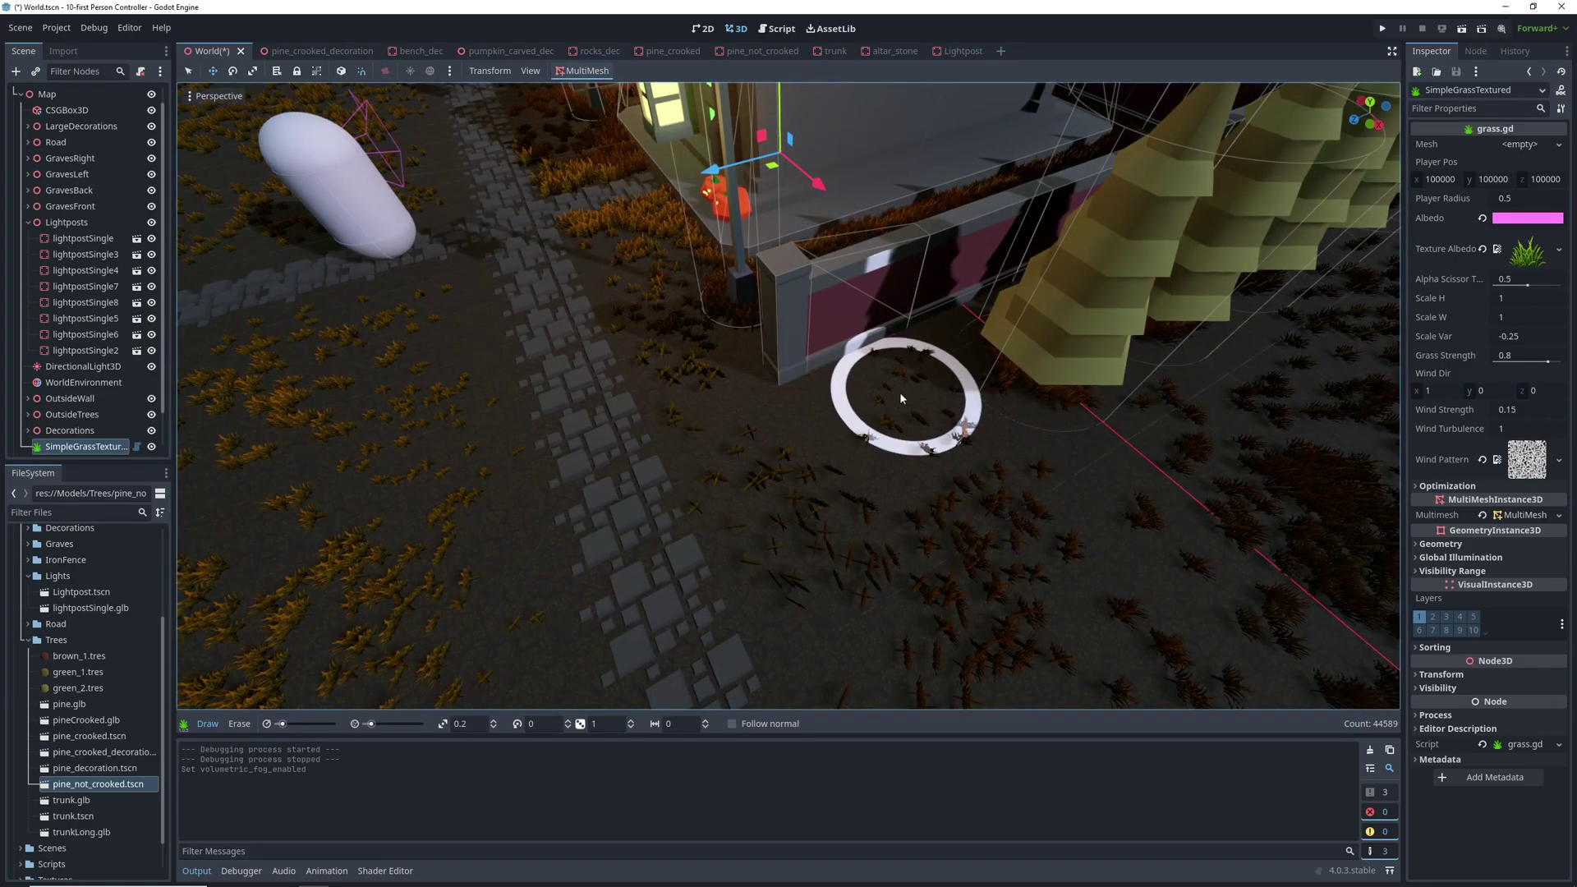
Step: Paint small grass at scale 0.2 on the ground beside the crypt's low wall and its row of pines
drag(900, 394, 888, 498)
right_drag(887, 498, 895, 473)
drag(896, 472, 640, 421)
right_drag(640, 422, 712, 471)
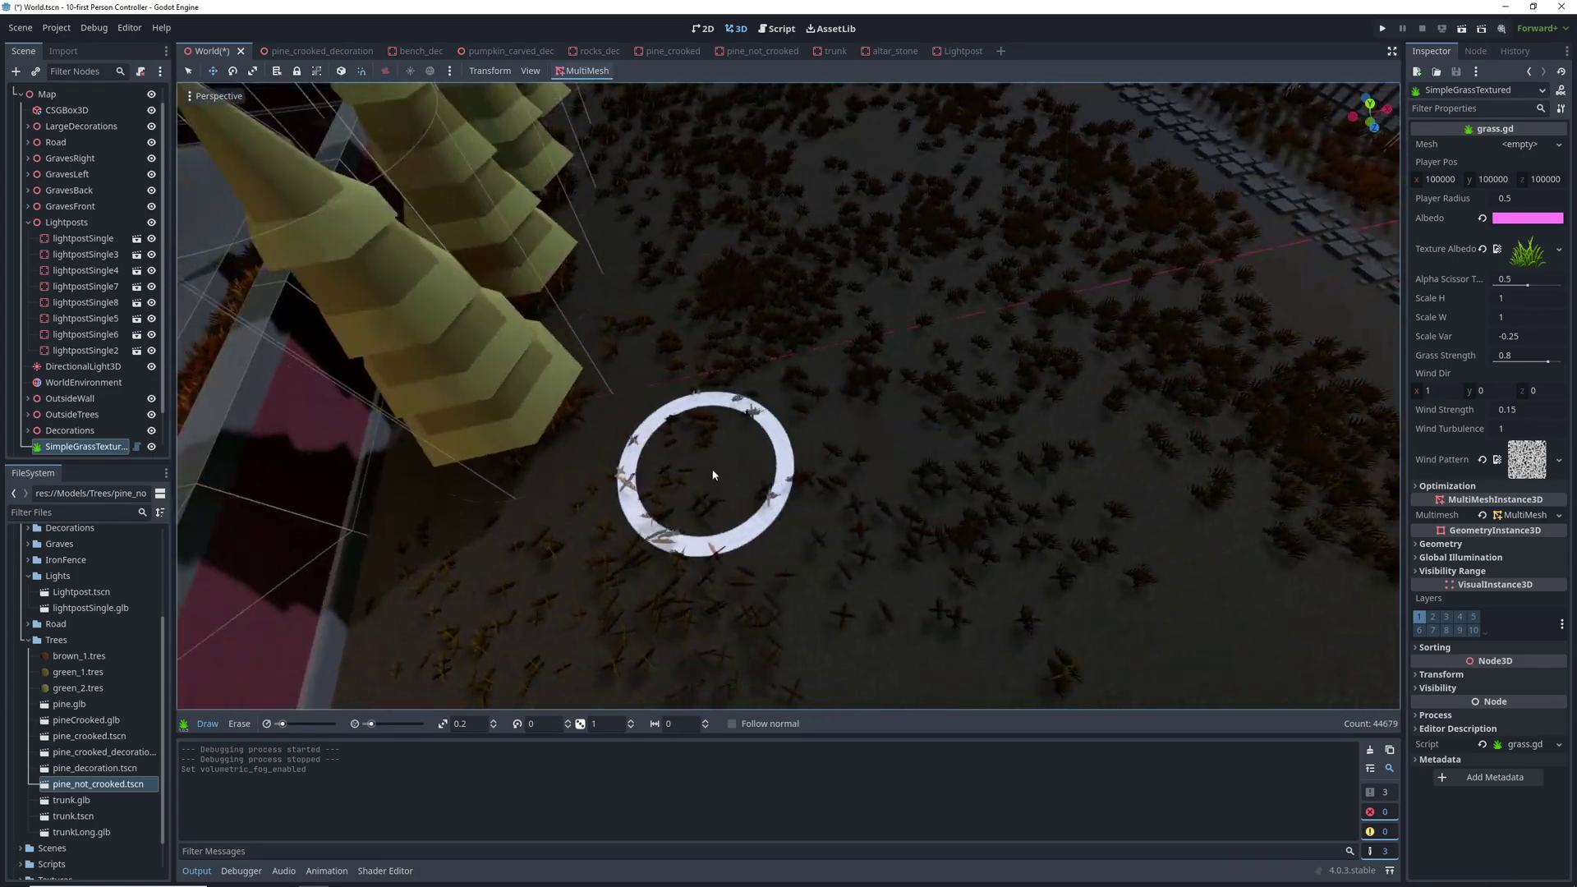
right_drag(1141, 547, 750, 451)
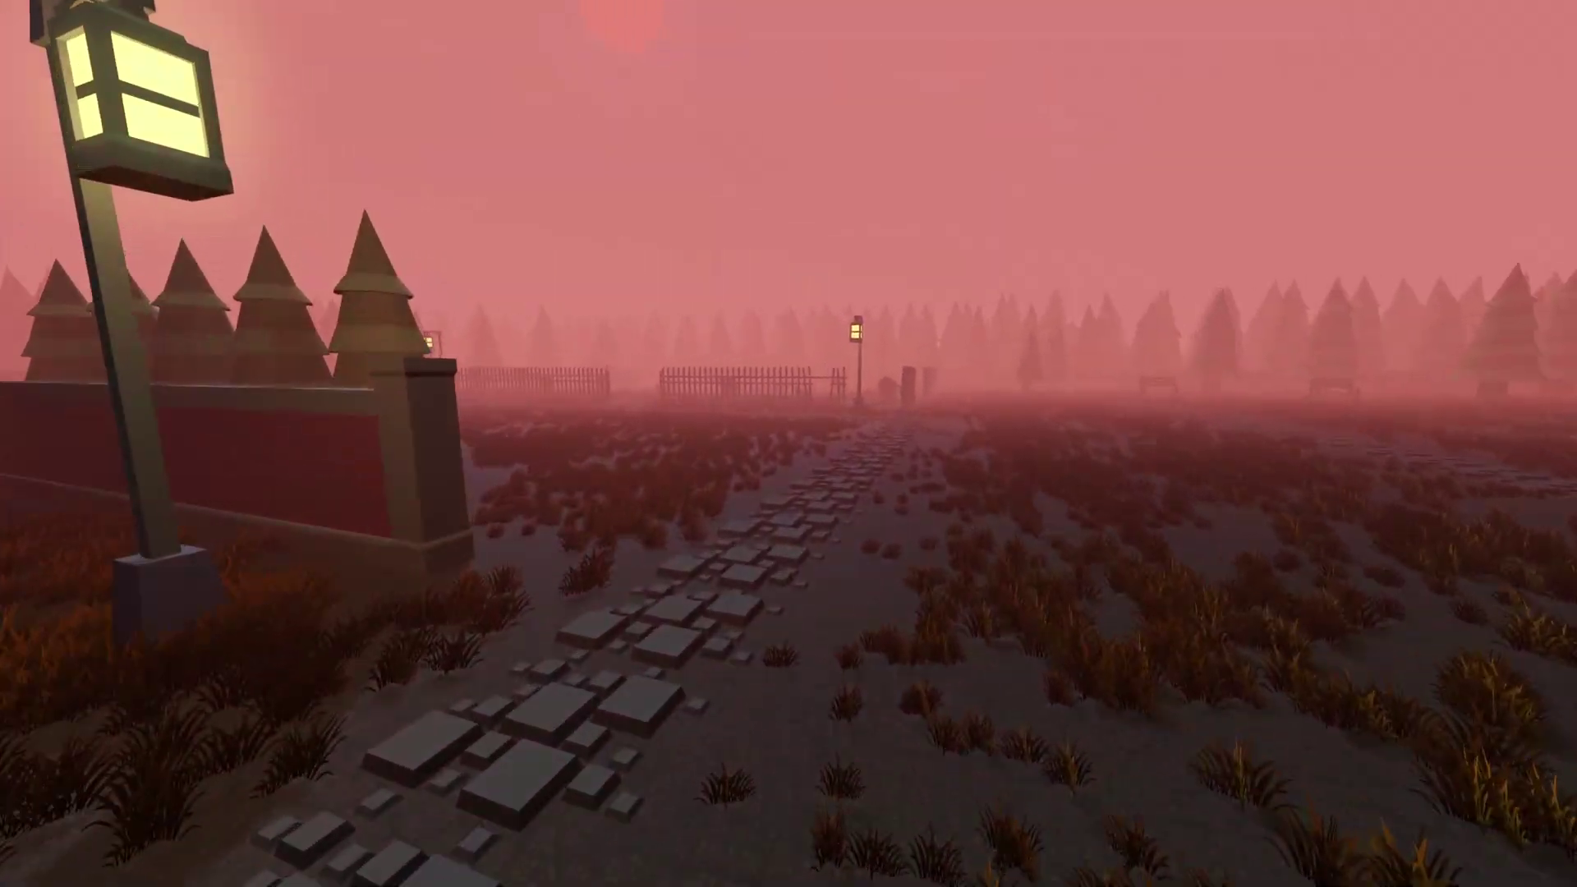